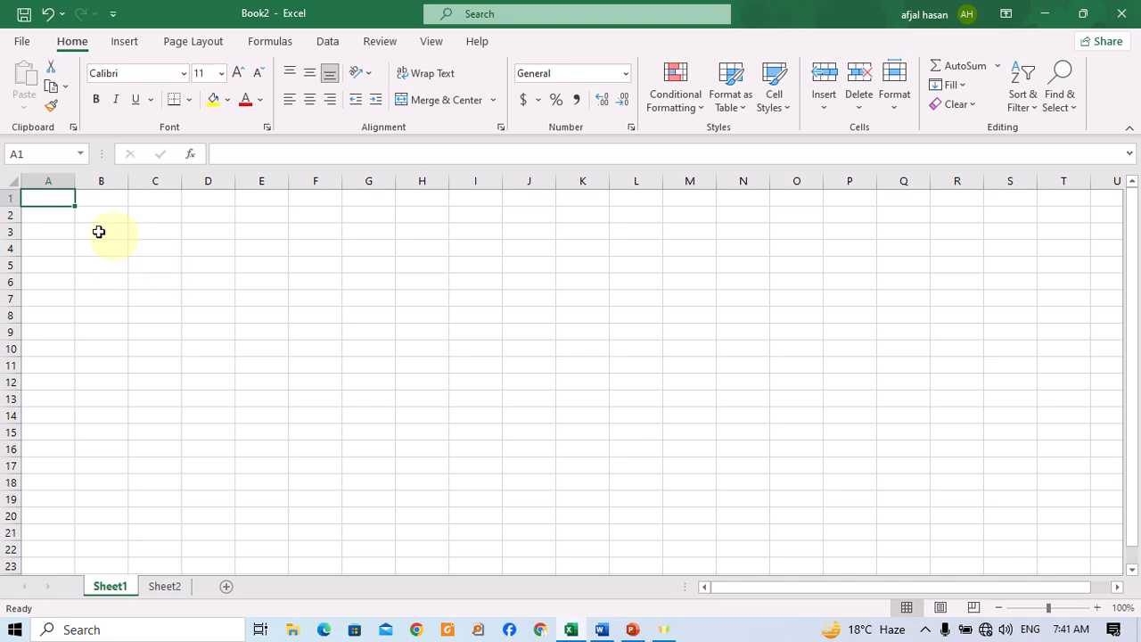
# Switch to the Sheet2 worksheet containing the salary table.
pyautogui.click(83, 295)
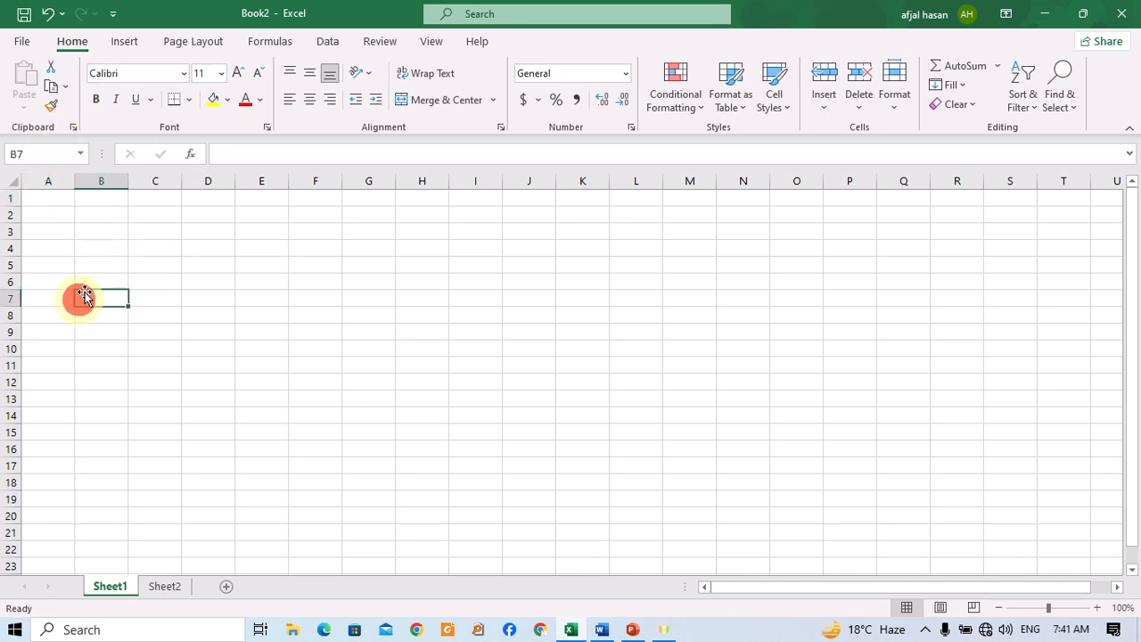
pyautogui.click(136, 265)
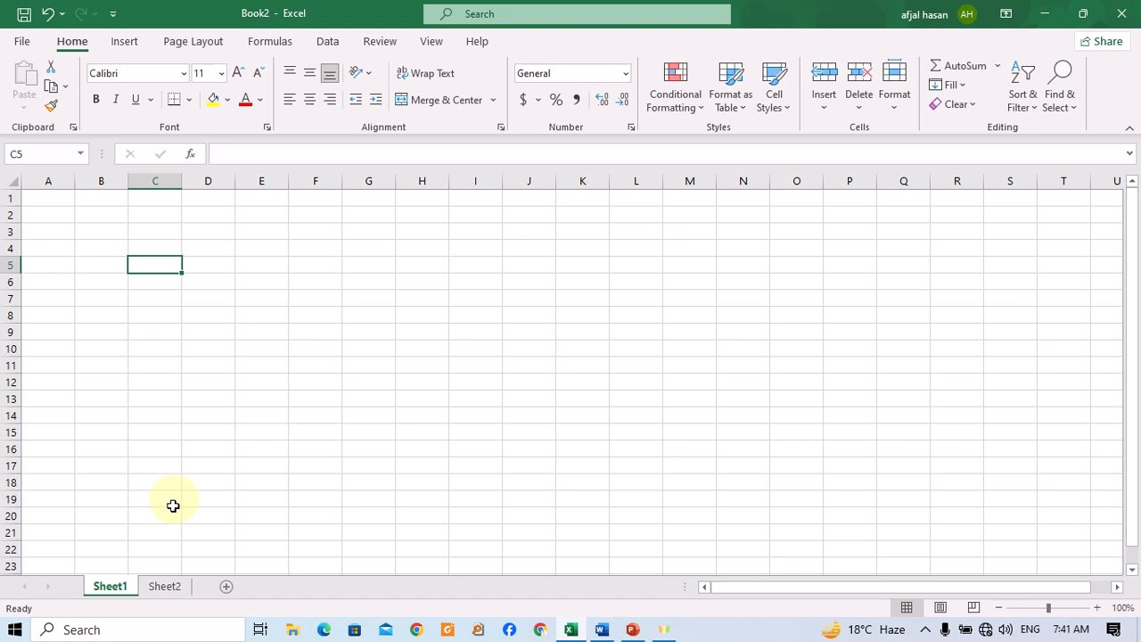
pyautogui.click(169, 586)
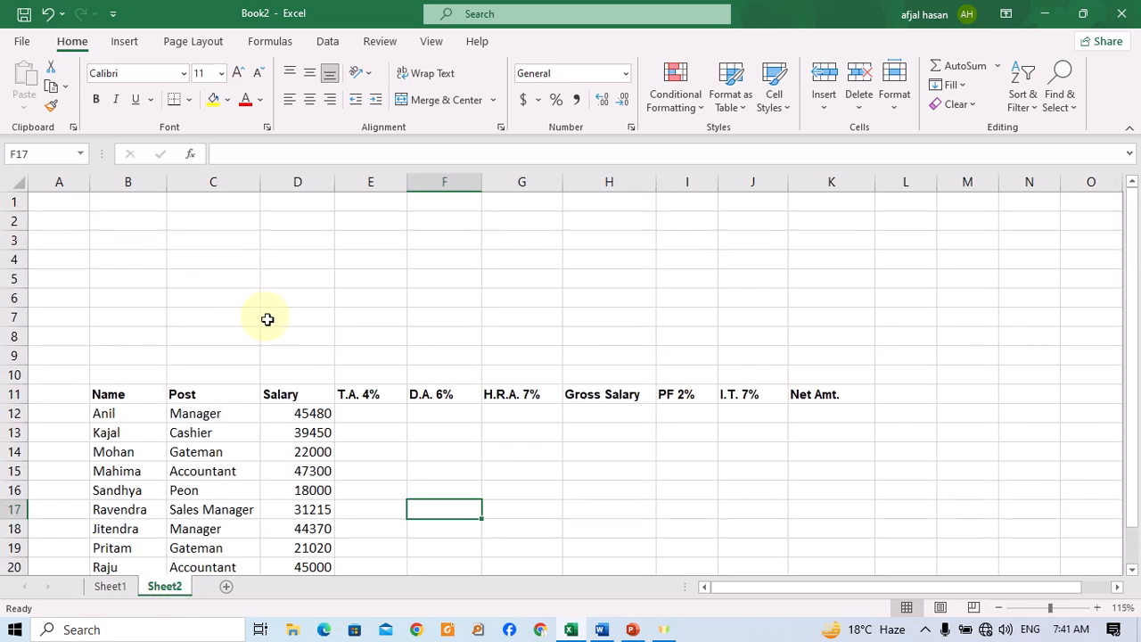
# Merge and center cells B6 through K10 above the table's header row.
pyautogui.scroll(-1, 258, 312)
pyautogui.moveTo(128, 242); pyautogui.dragTo(806, 309)
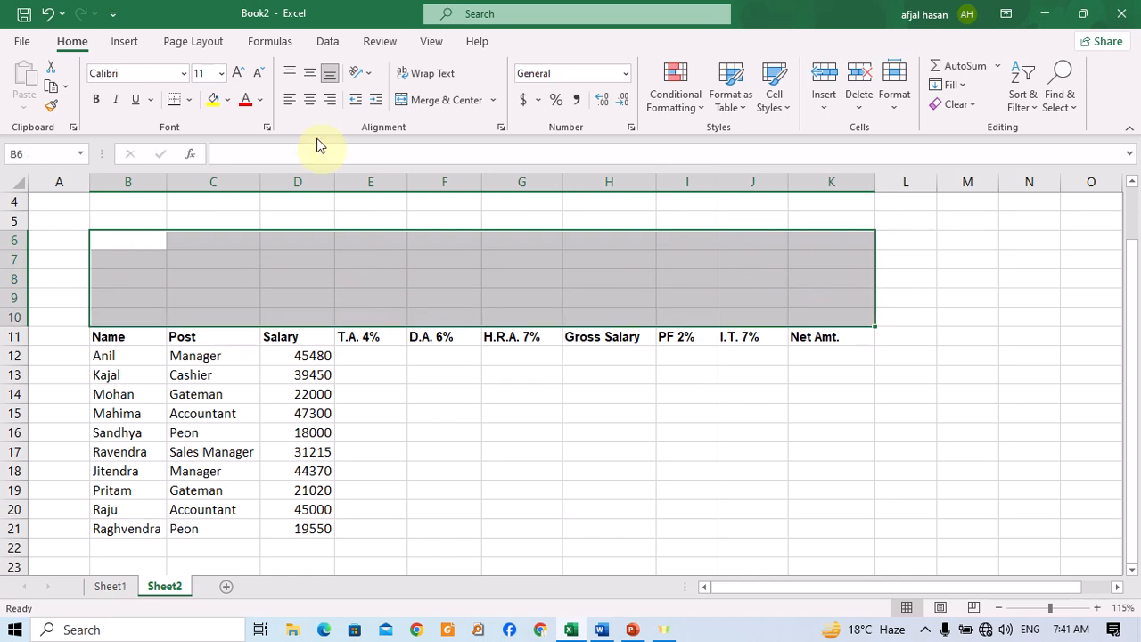
pyautogui.click(437, 99)
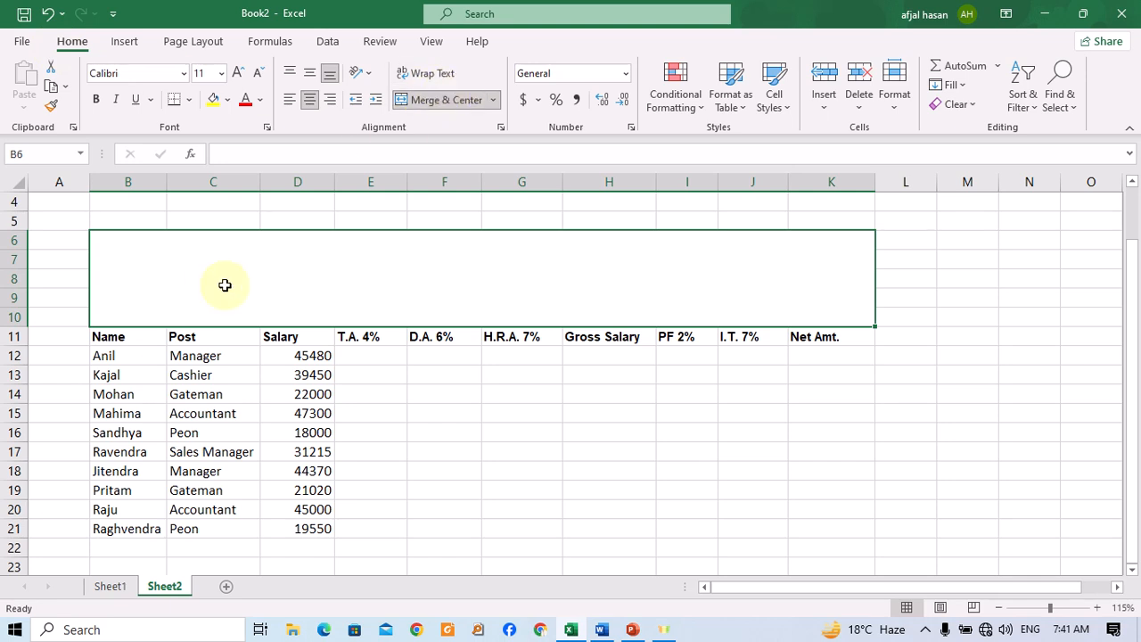
# Enter SALARY as the title in the merged cell.
pyautogui.write('SA')
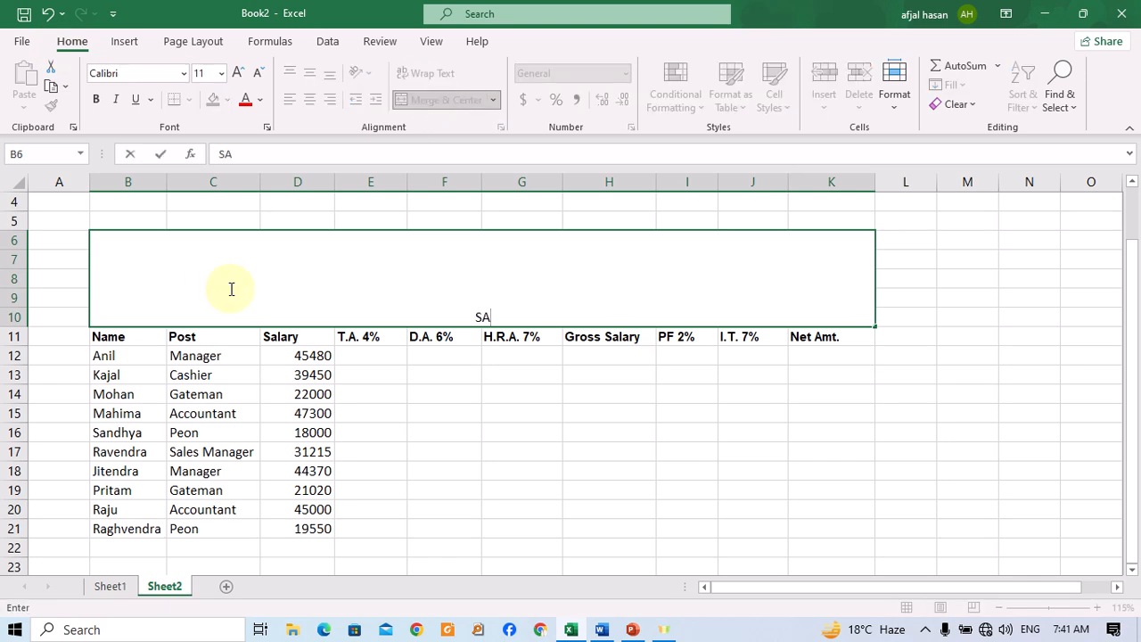
pyautogui.write('LARY')
pyautogui.press('Return')
# Increase the title's font size to 72.
pyautogui.click(230, 287)
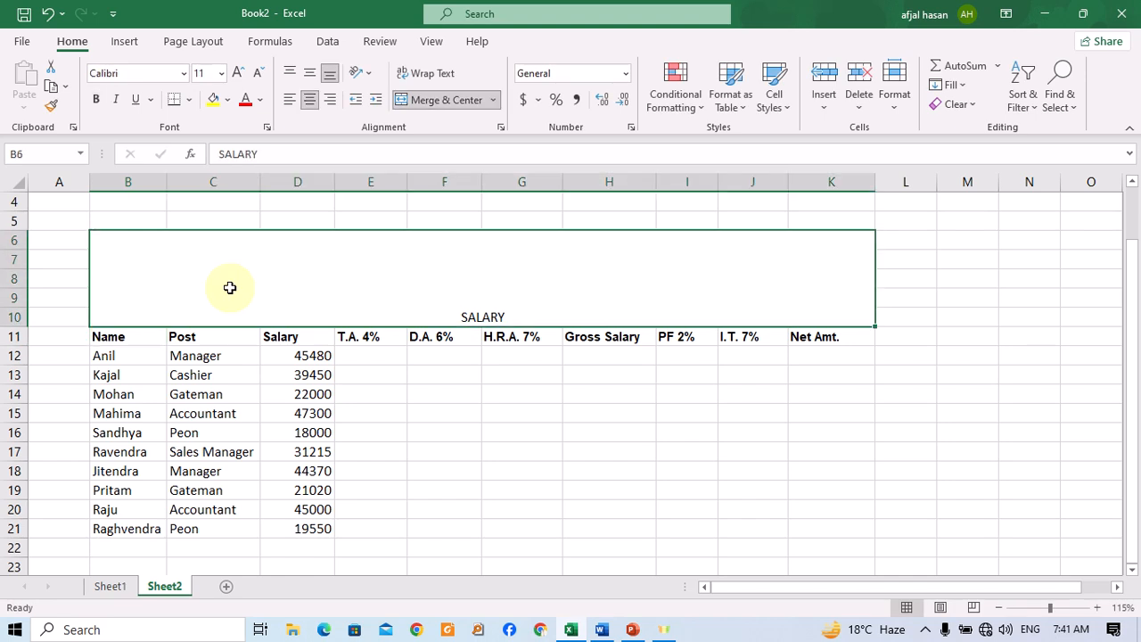
pyautogui.click(236, 77)
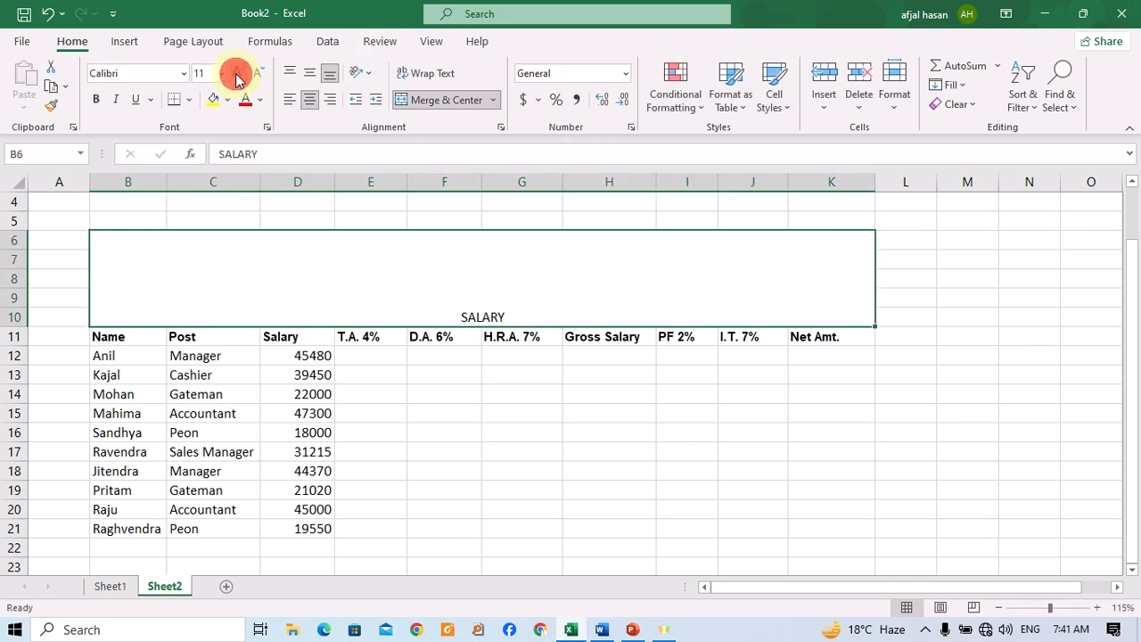
pyautogui.click(236, 77)
pyautogui.click(236, 77)
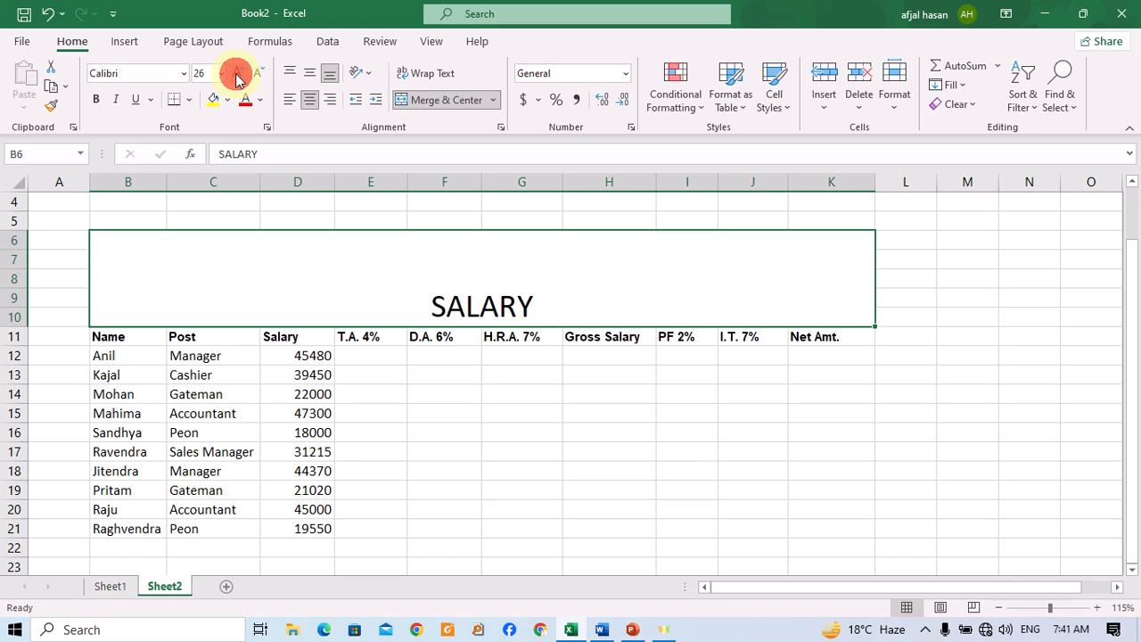
pyautogui.click(236, 76)
pyautogui.click(236, 77)
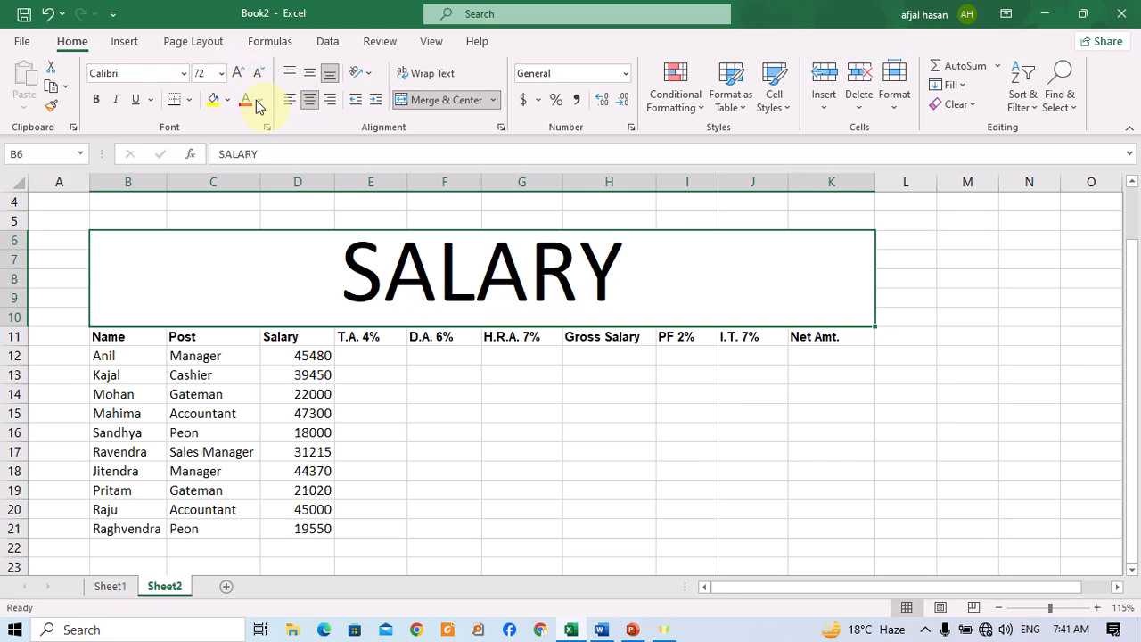
# Format the title in red with bold and underline.
pyautogui.click(254, 101)
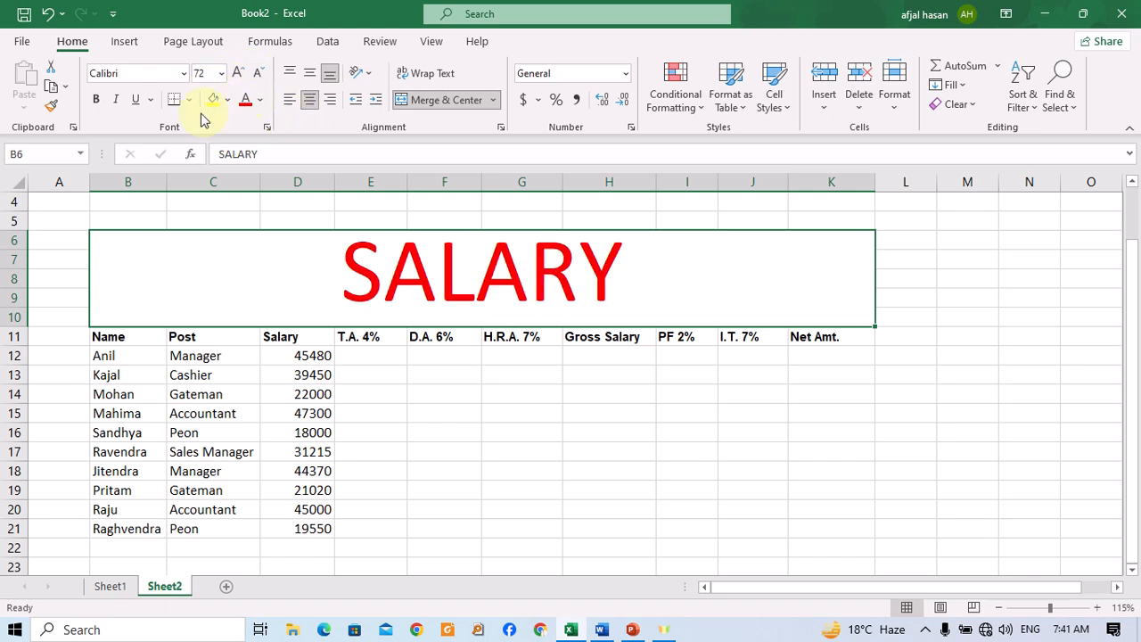
pyautogui.click(96, 99)
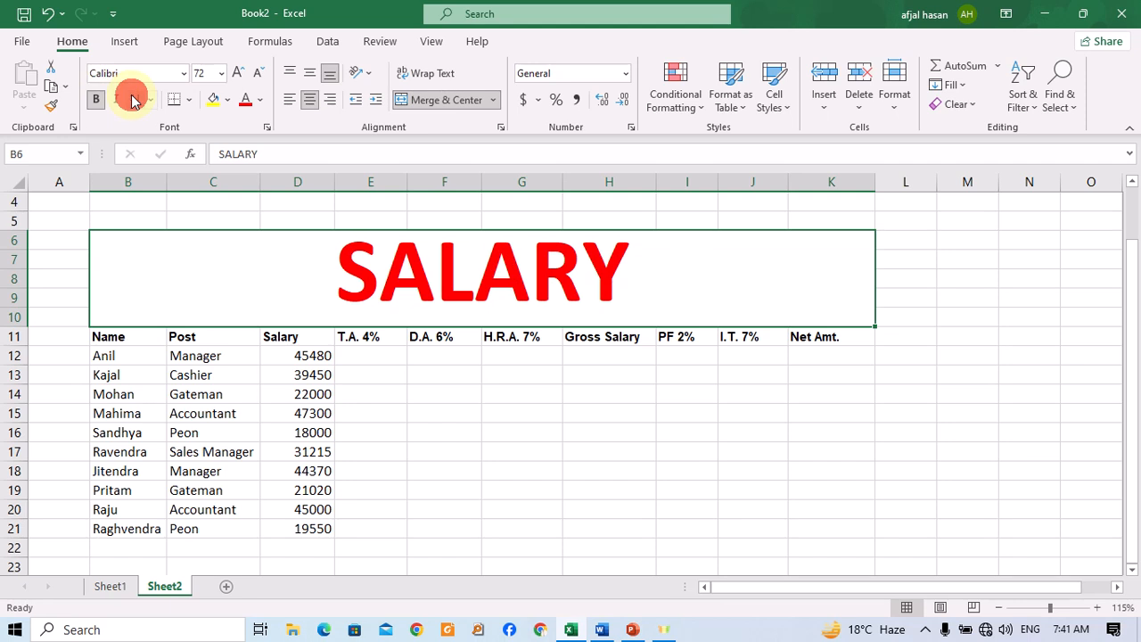
pyautogui.click(135, 99)
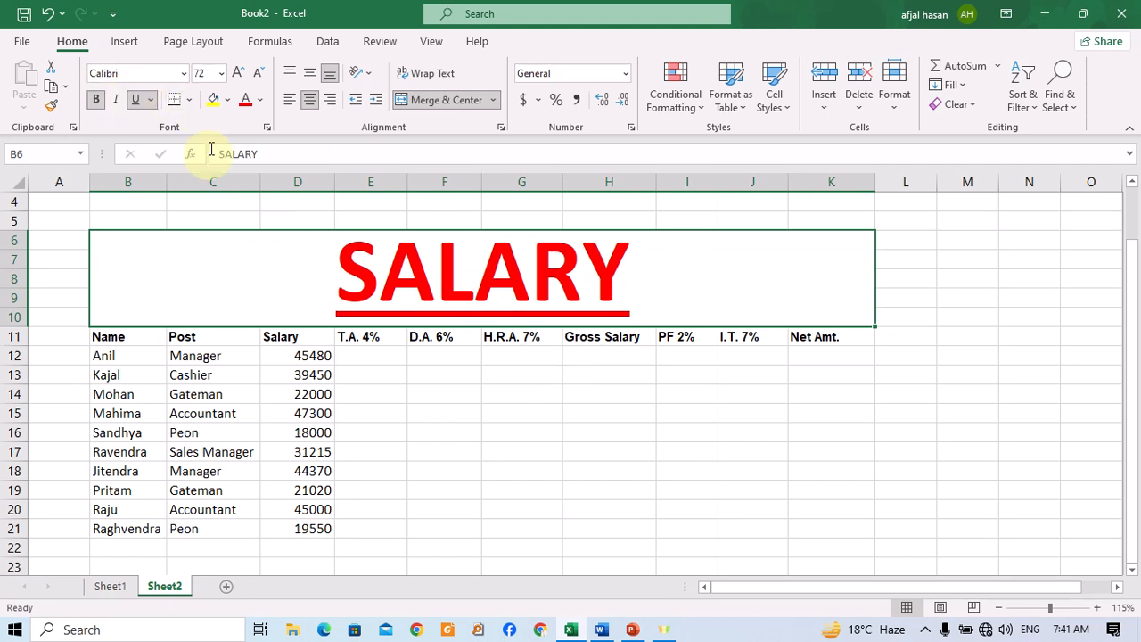
# Change the title's font colour to blue.
pyautogui.click(258, 100)
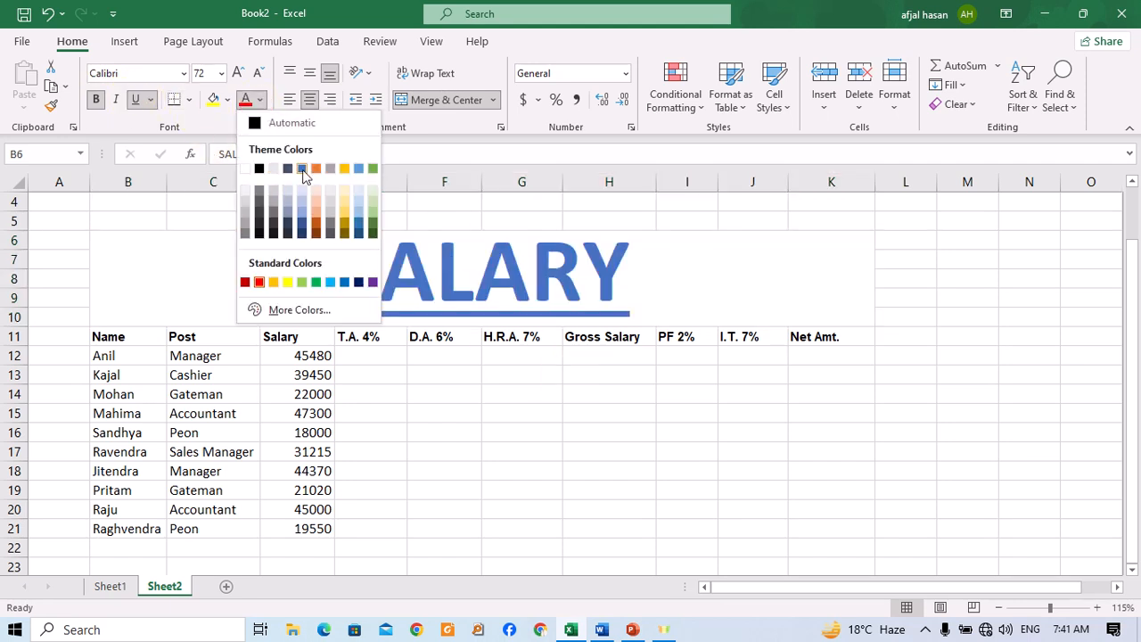
pyautogui.click(302, 169)
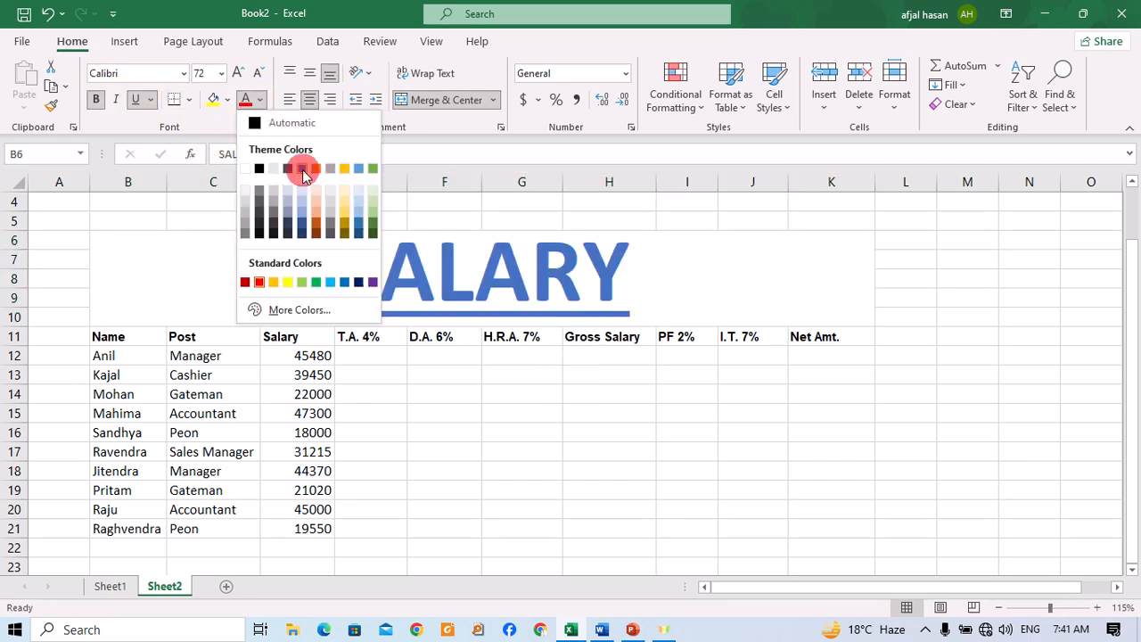
pyautogui.click(229, 99)
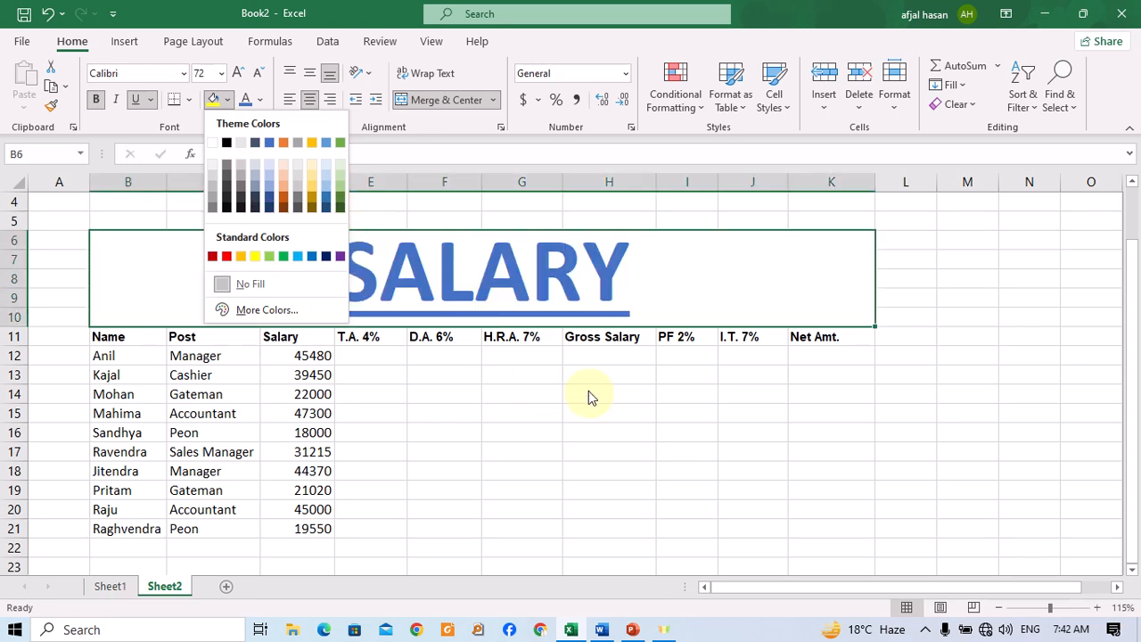
pyautogui.click(558, 403)
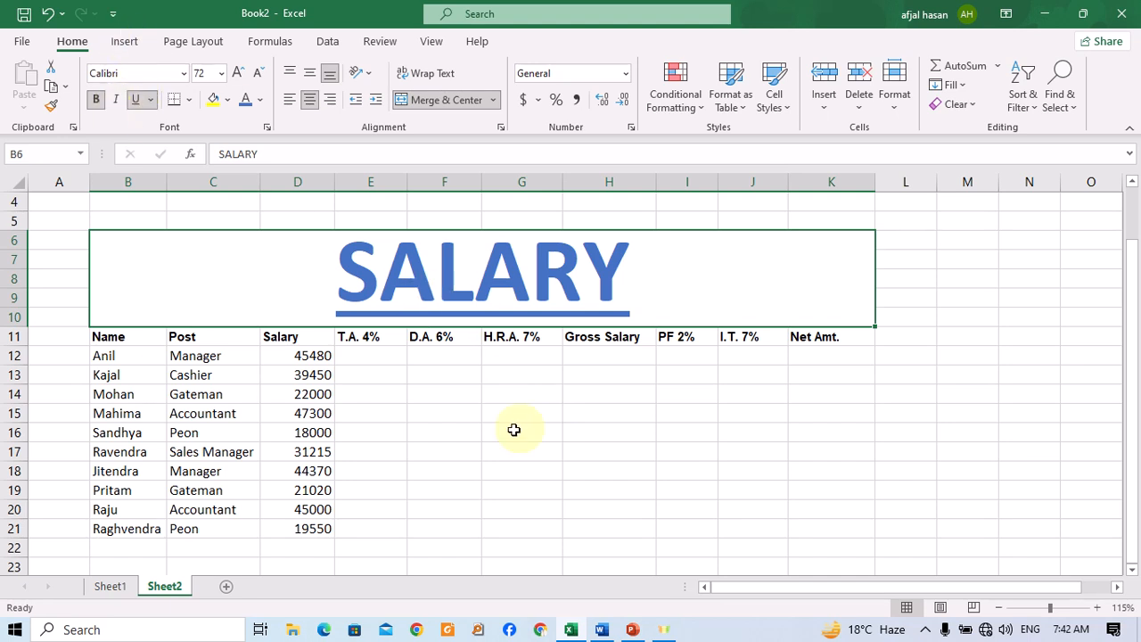
# Set the title's font to Chiller.
pyautogui.click(184, 73)
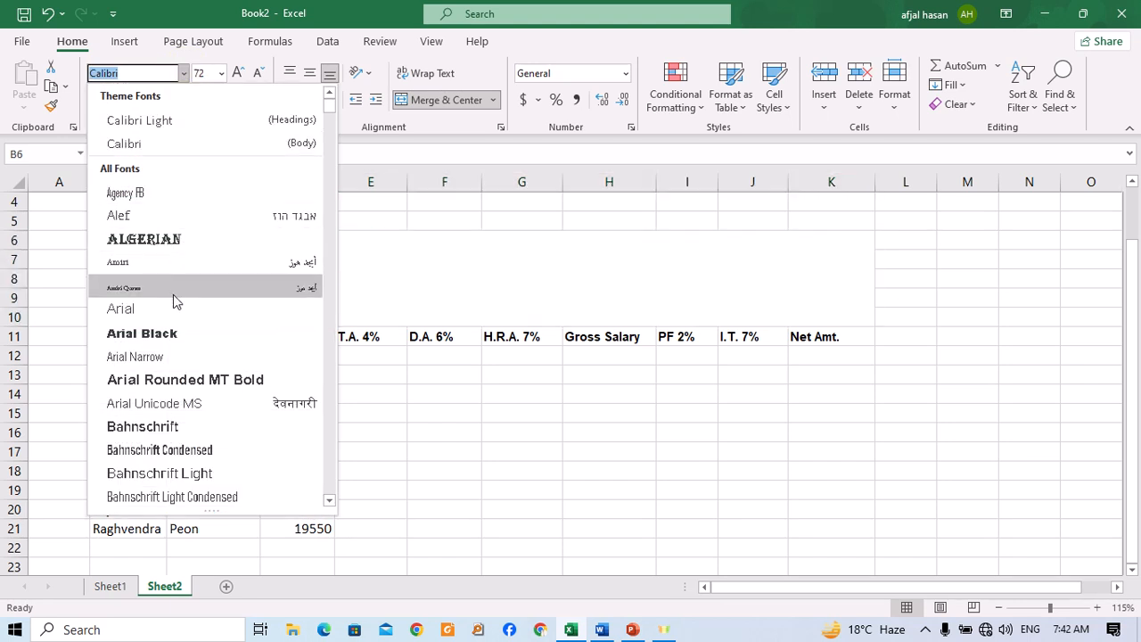
pyautogui.scroll(-13, 183, 343)
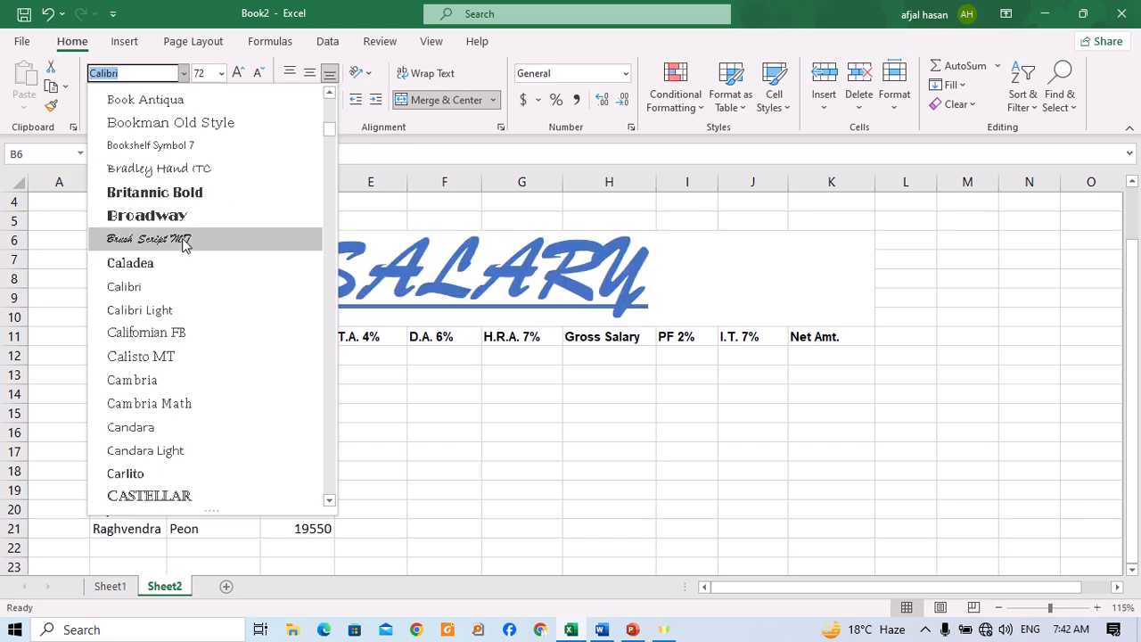
pyautogui.scroll(-6, 178, 385)
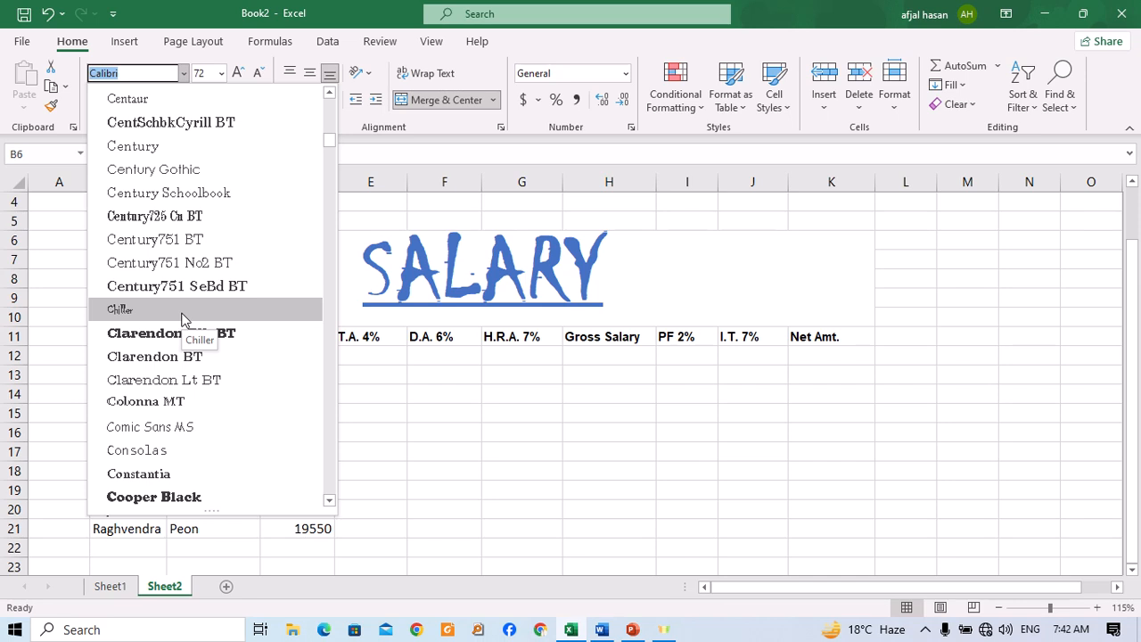
pyautogui.click(182, 309)
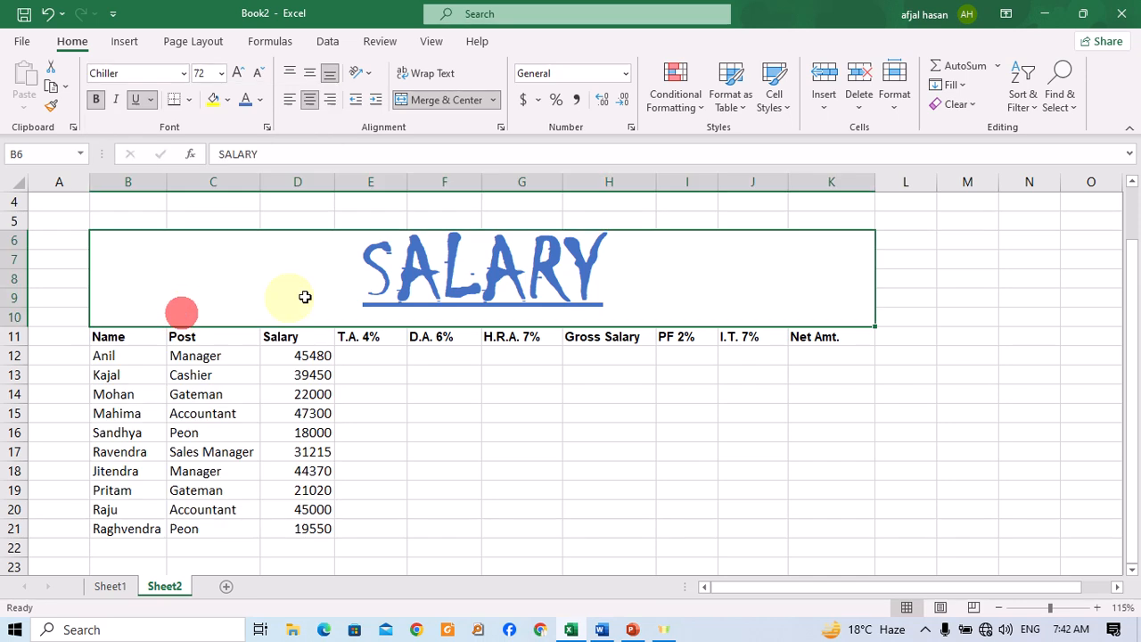
# Set the title's font colour back to standard red.
pyautogui.click(258, 100)
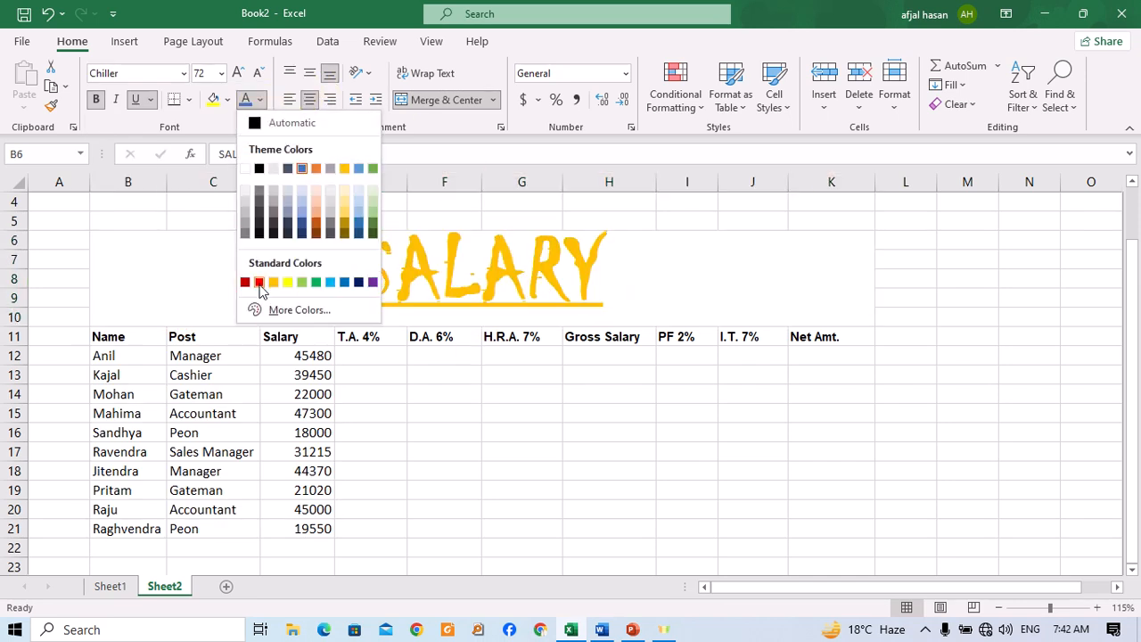
pyautogui.click(258, 283)
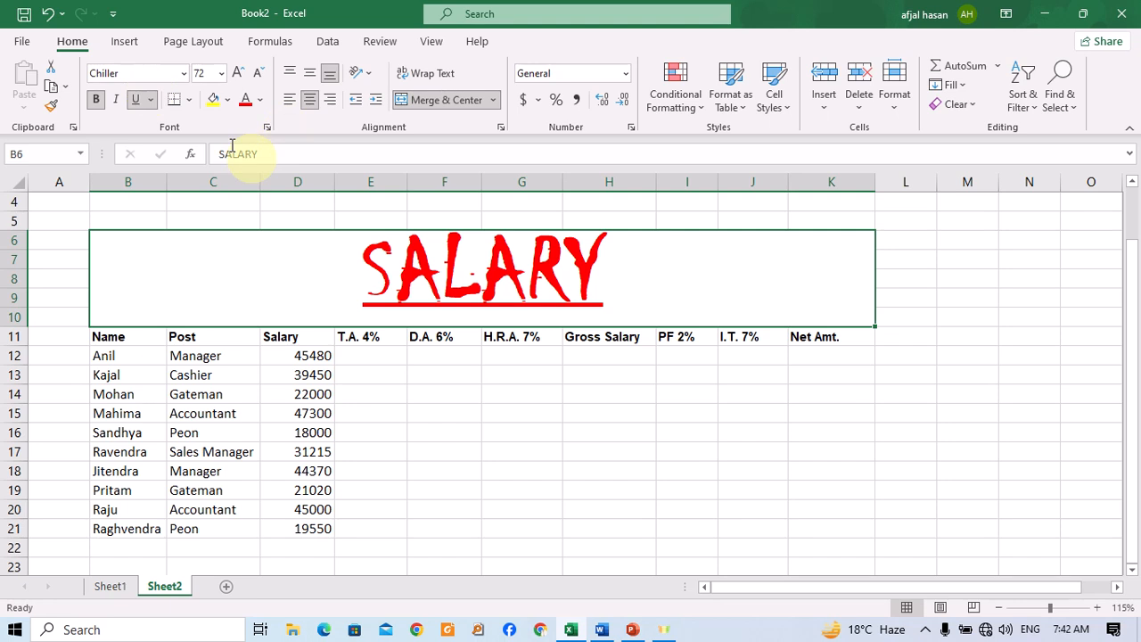
pyautogui.click(115, 100)
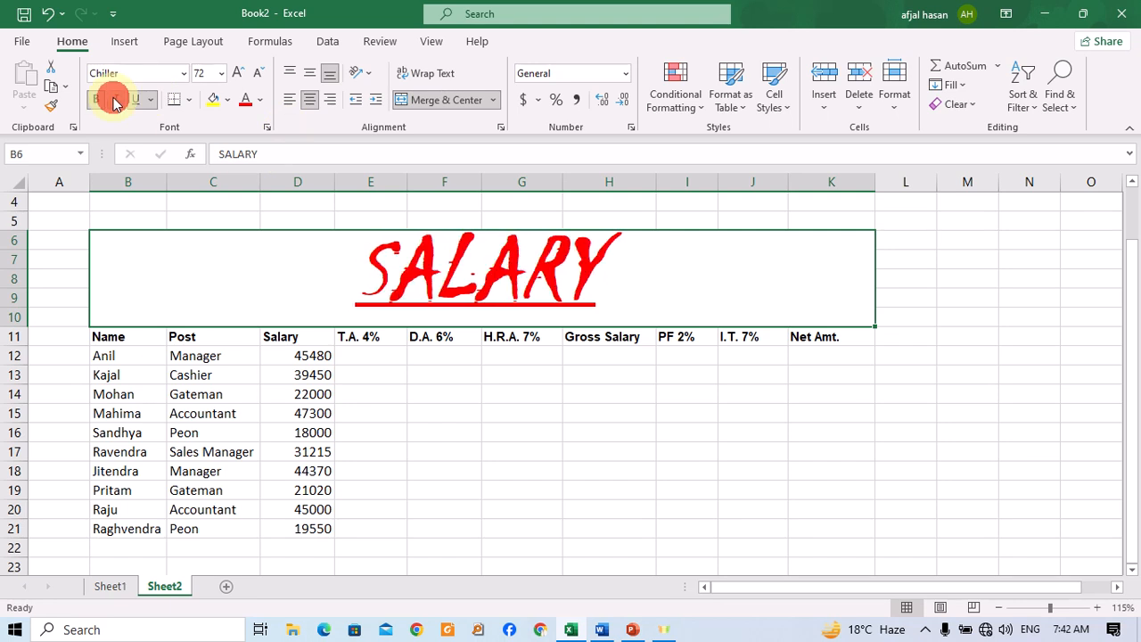
pyautogui.click(115, 100)
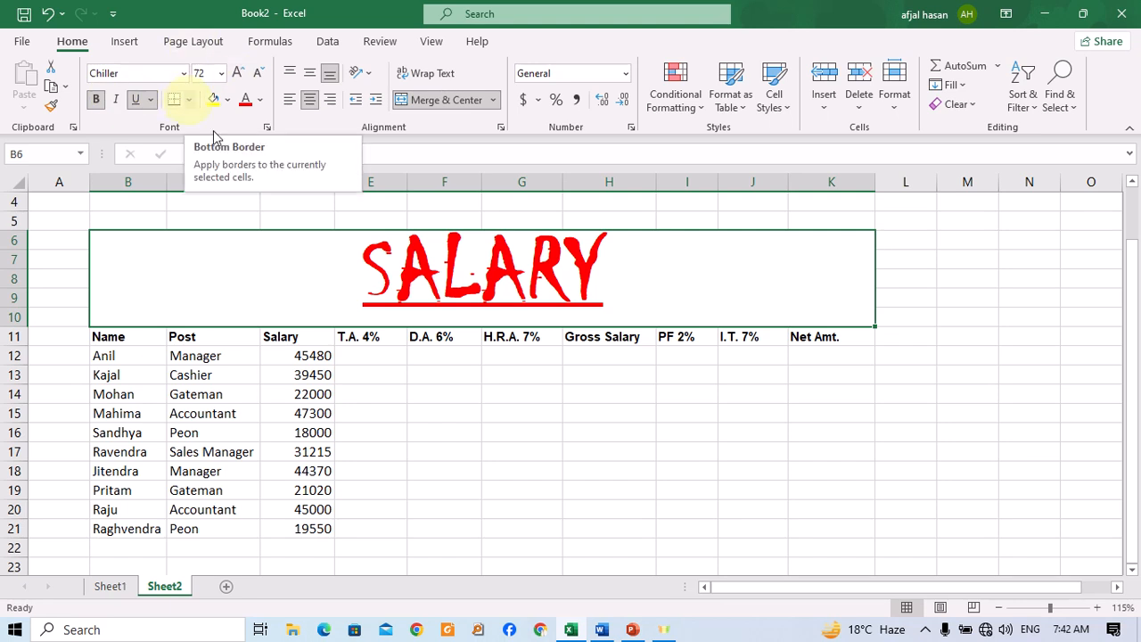
# Apply a thick outside border to the merged title cell.
pyautogui.click(189, 100)
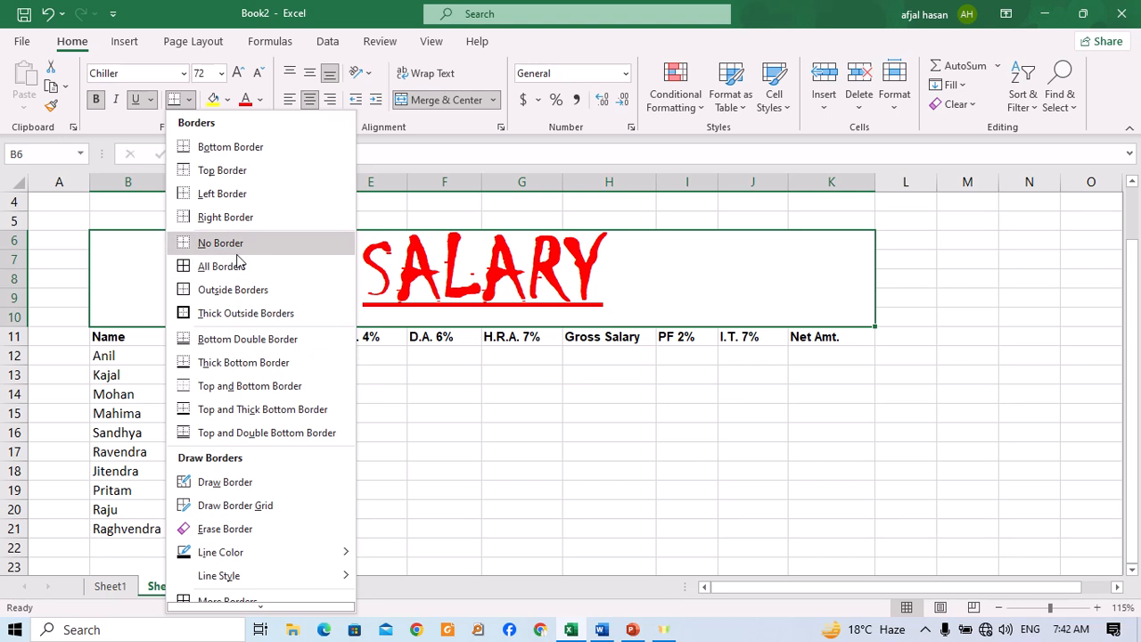
pyautogui.click(214, 311)
pyautogui.click(481, 390)
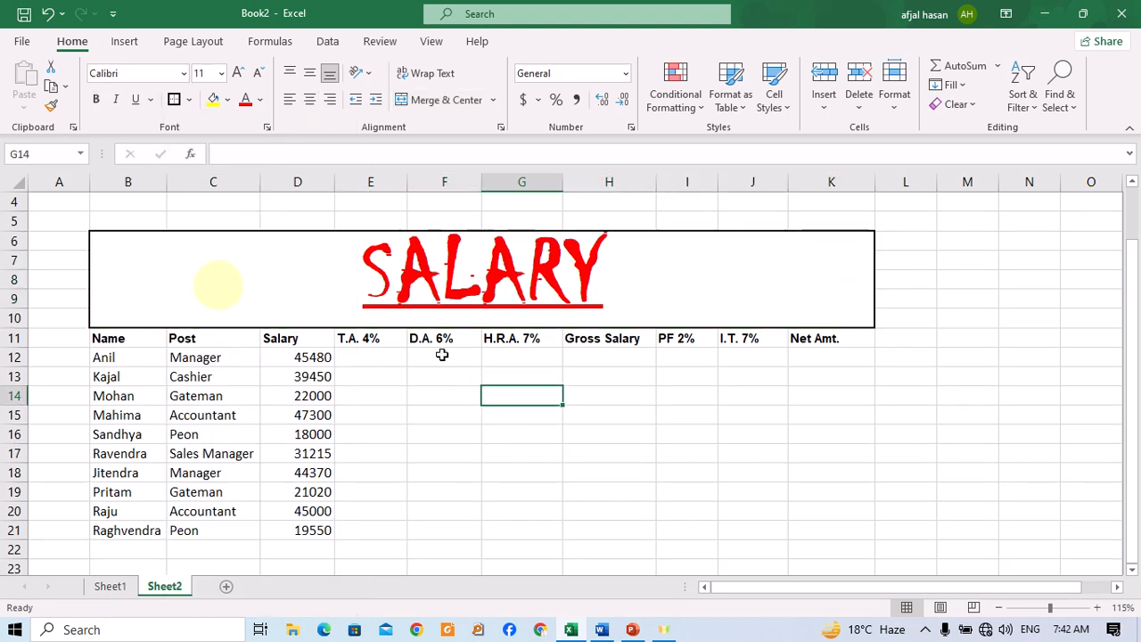
# Make header row 11 bold and increase its font size to 12.
pyautogui.click(591, 430)
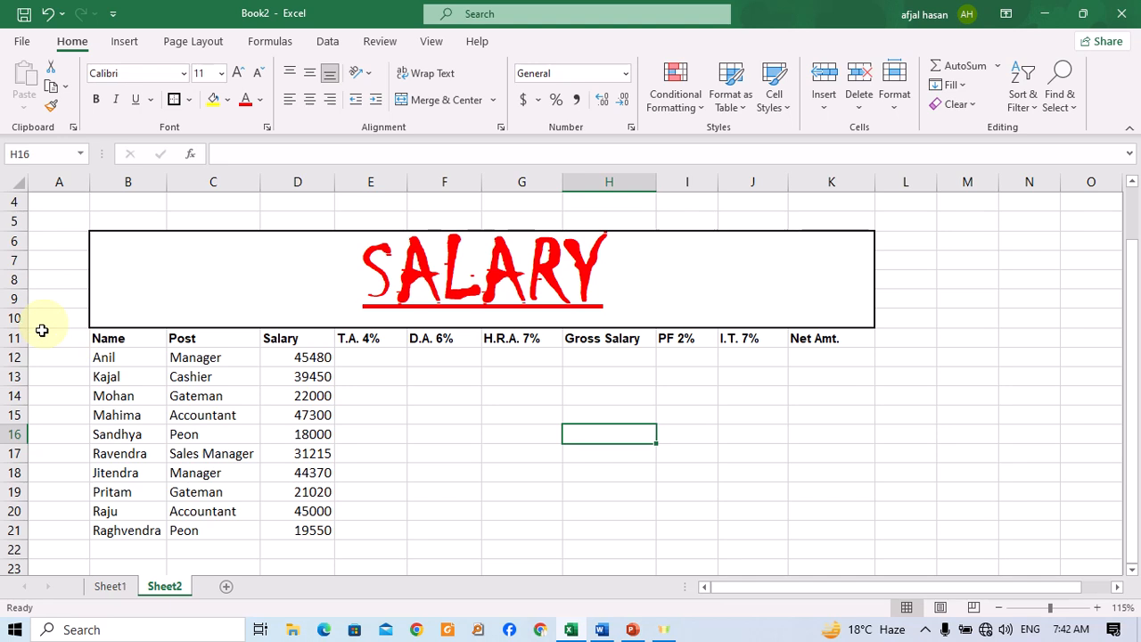
pyautogui.click(14, 338)
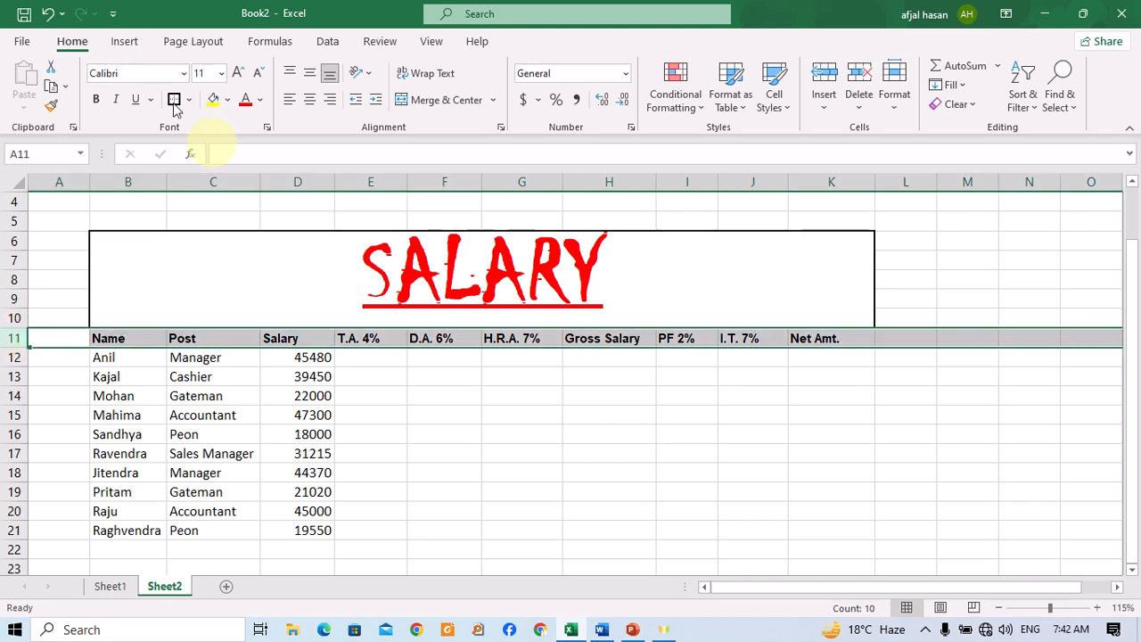
pyautogui.click(95, 101)
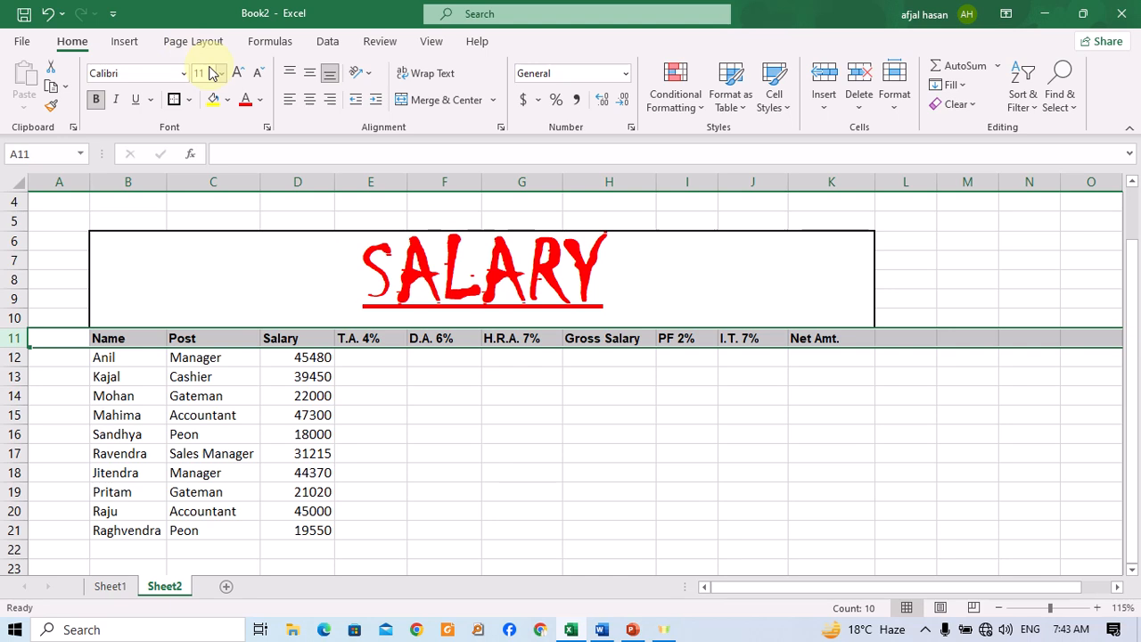
pyautogui.click(236, 74)
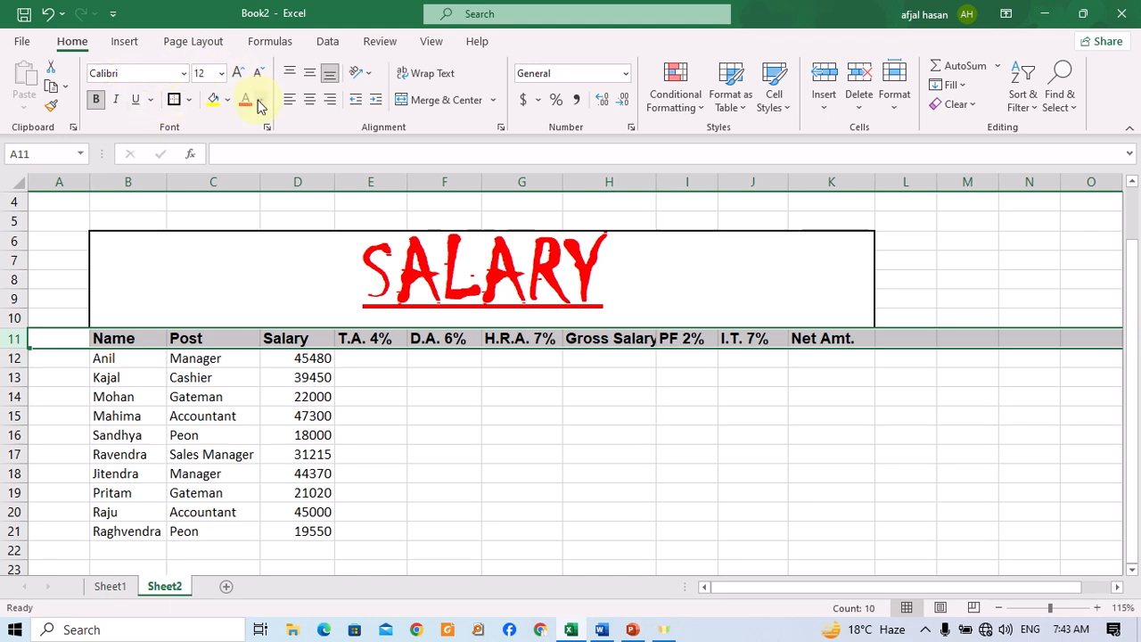
# Set the header row's font colour to dark blue.
pyautogui.click(259, 100)
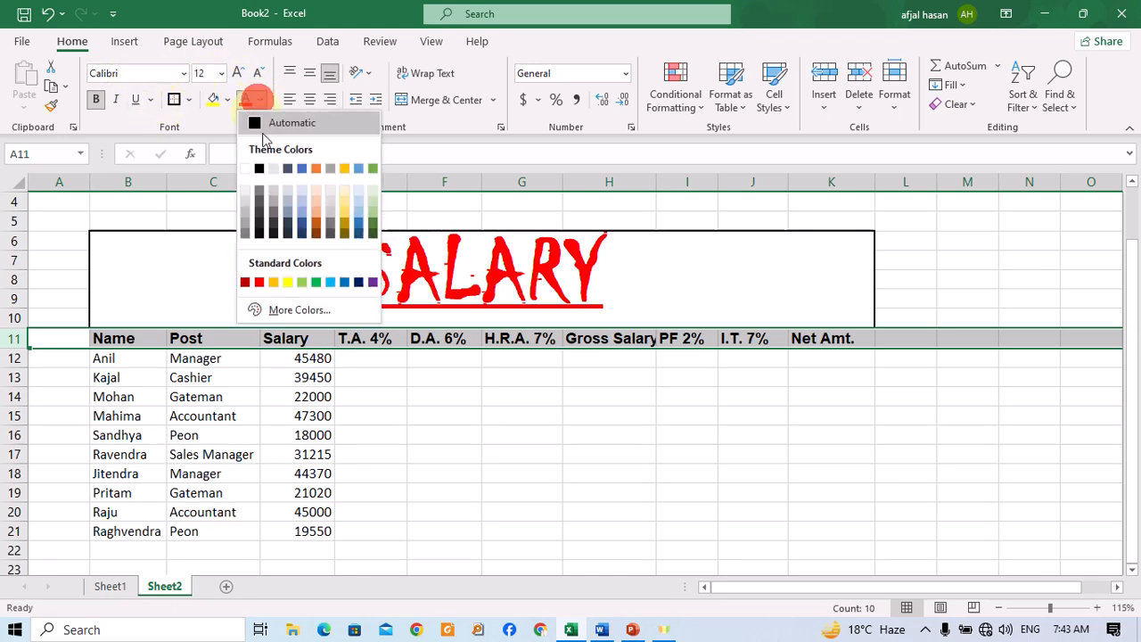
pyautogui.click(359, 282)
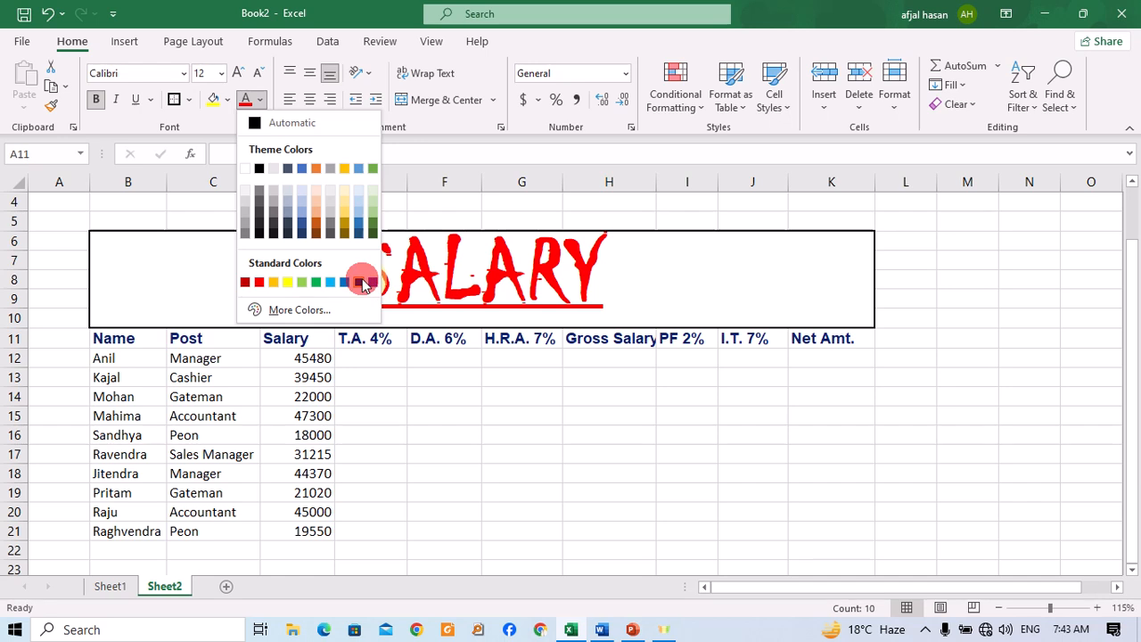
pyautogui.click(225, 100)
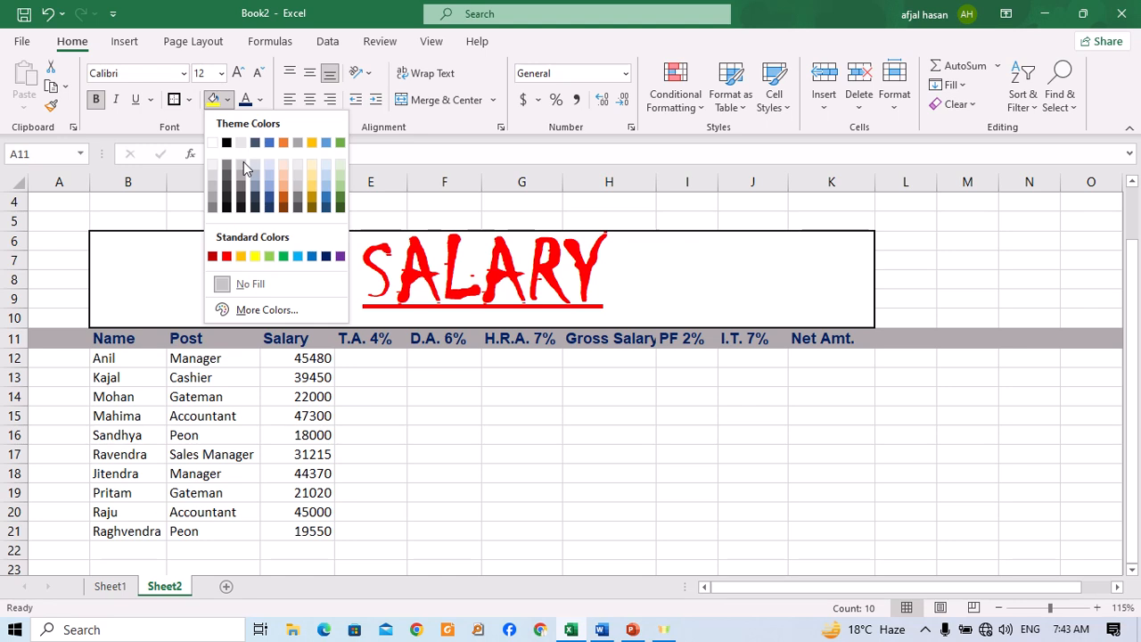
pyautogui.click(610, 451)
pyautogui.click(494, 372)
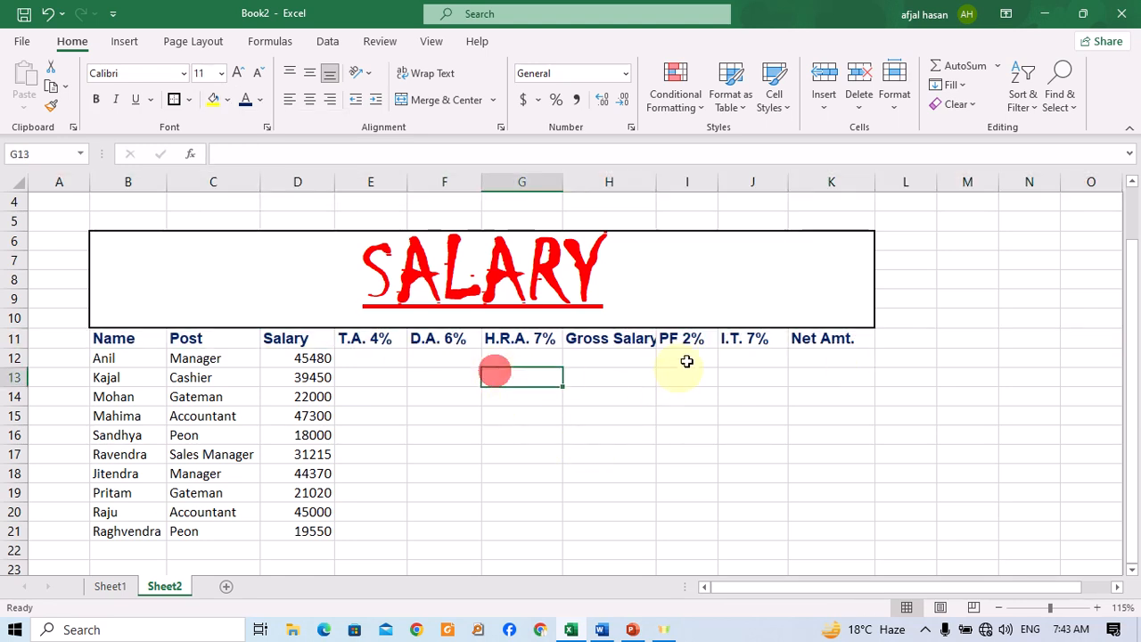
# Fill the header row B11:K11 with a grey theme shading.
pyautogui.moveTo(804, 335); pyautogui.dragTo(140, 332)
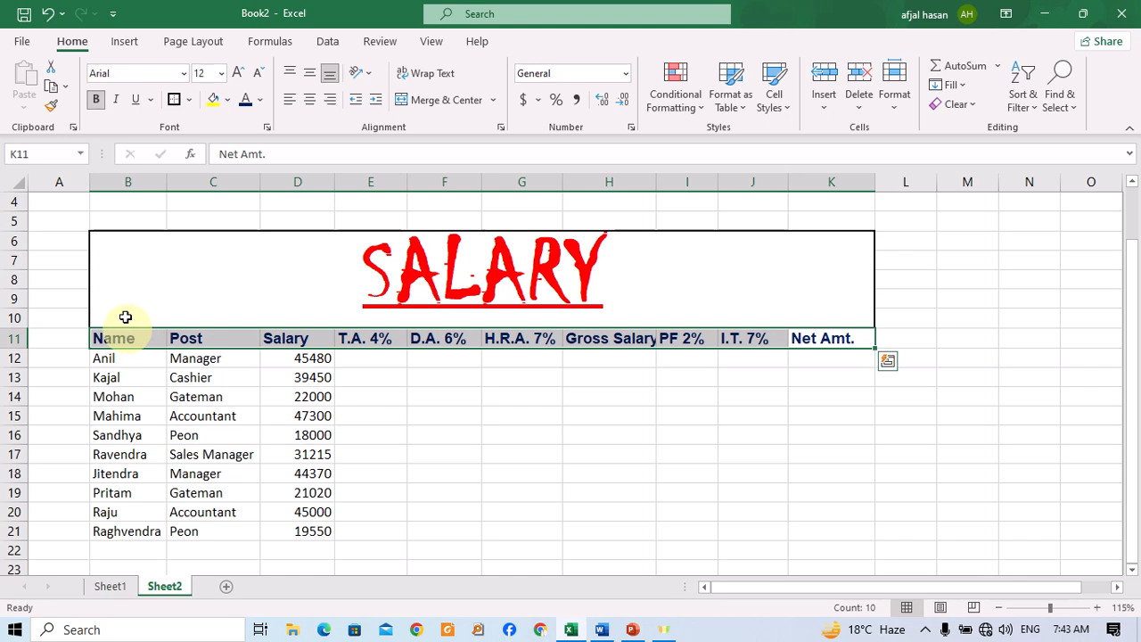
pyautogui.click(228, 99)
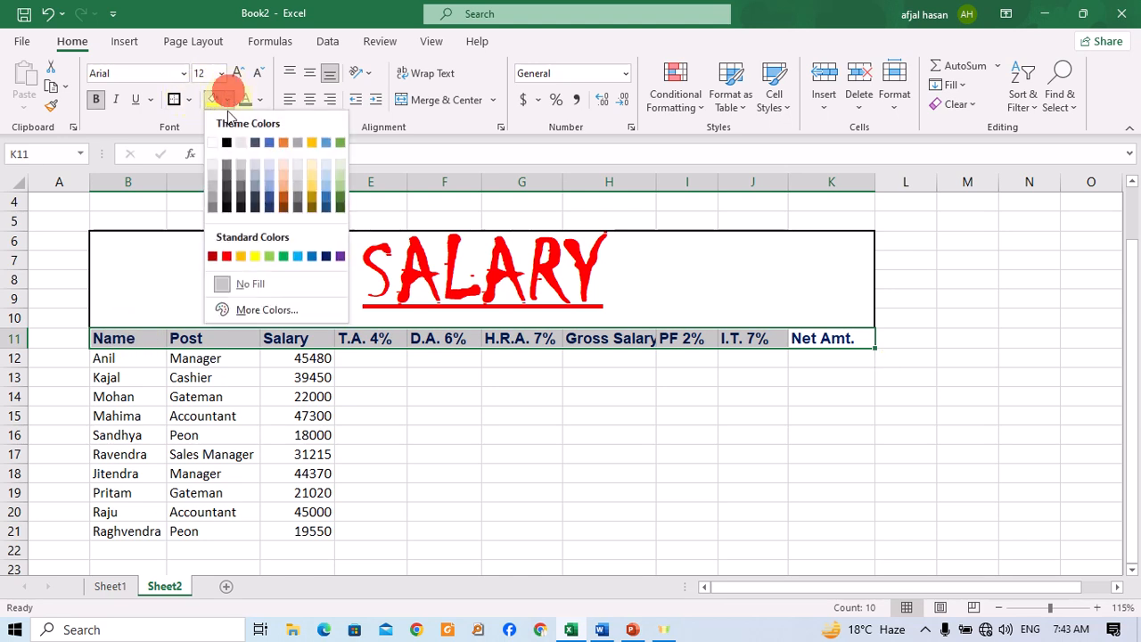
pyautogui.click(242, 171)
pyautogui.click(458, 416)
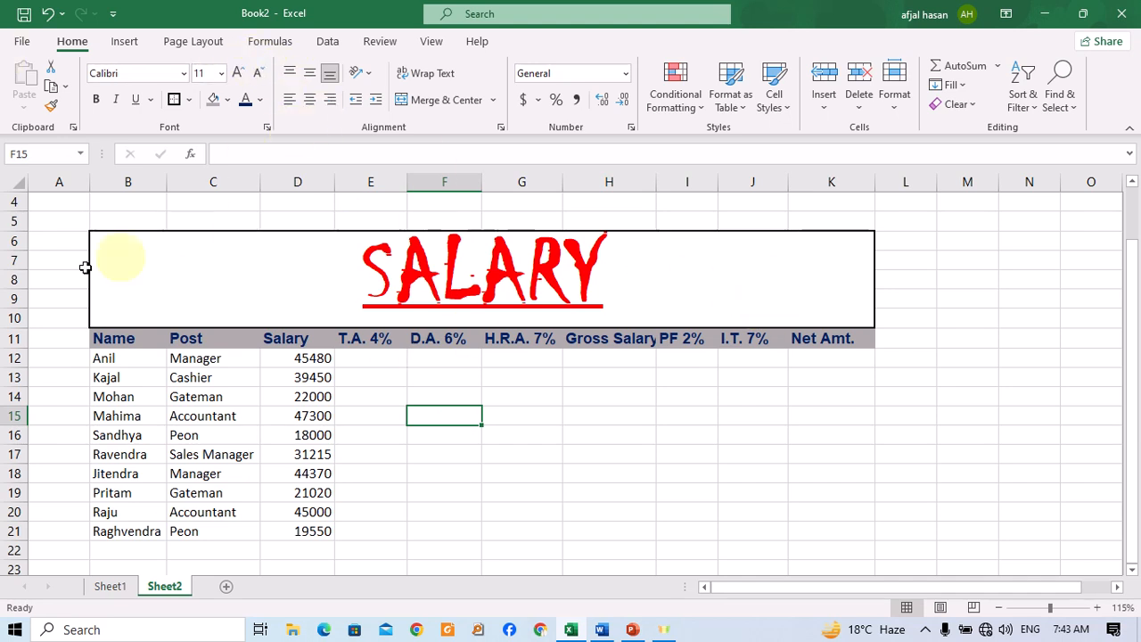
# On Sheet1, widen column C and enlarge row 7 to make a large cell C7.
pyautogui.click(289, 72)
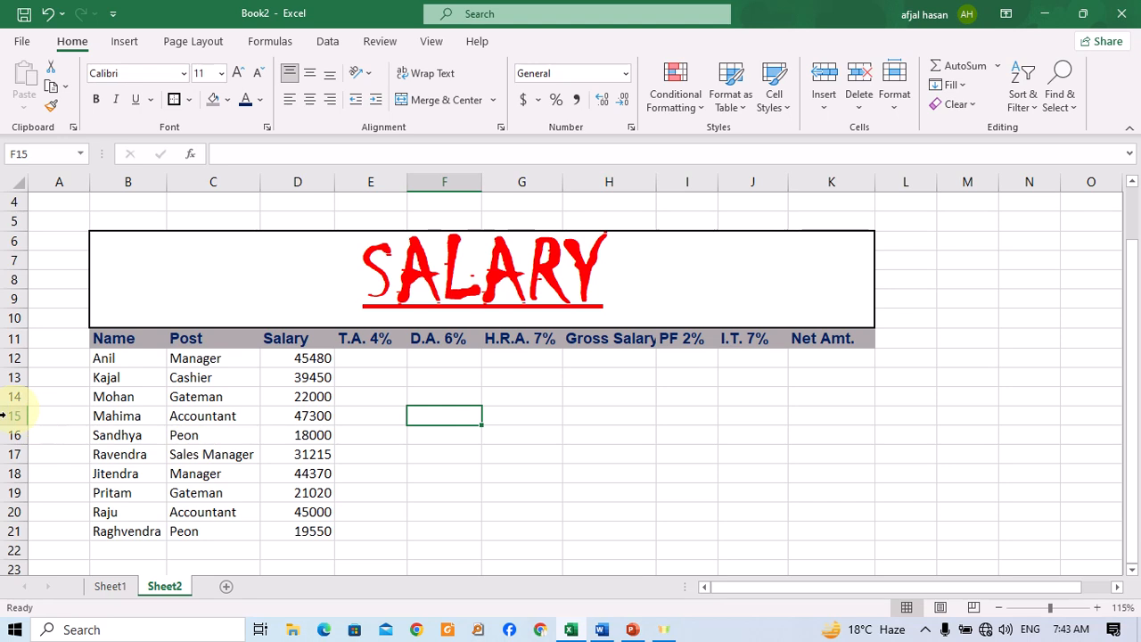
pyautogui.click(110, 585)
pyautogui.click(204, 394)
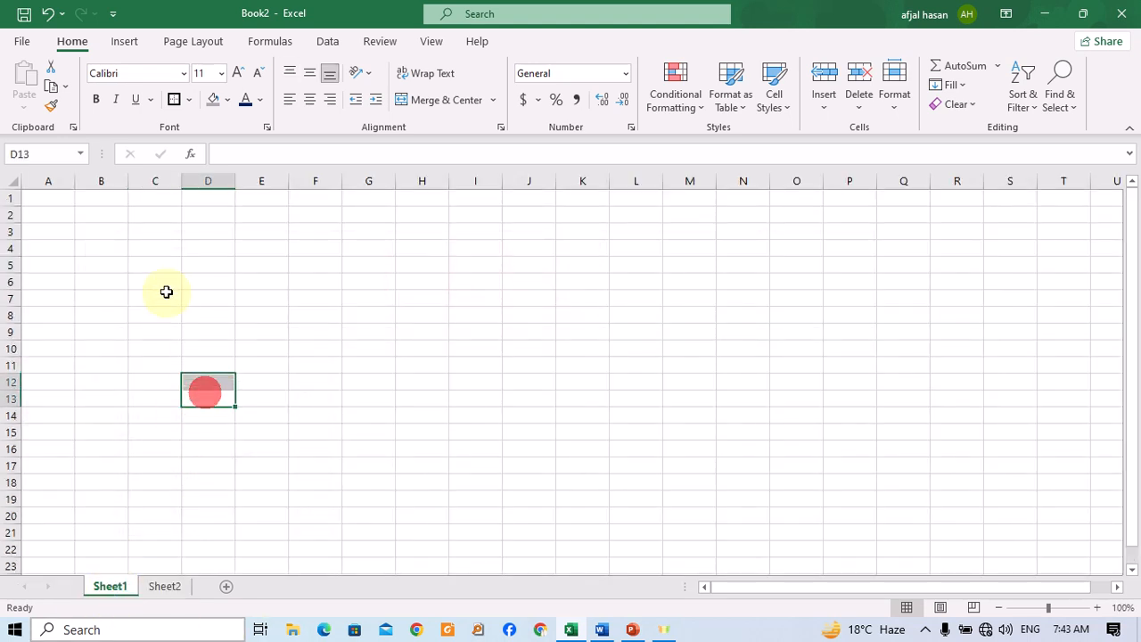
pyautogui.click(165, 294)
pyautogui.moveTo(180, 183); pyautogui.dragTo(370, 249)
pyautogui.moveTo(11, 307); pyautogui.dragTo(11, 475)
pyautogui.click(222, 360)
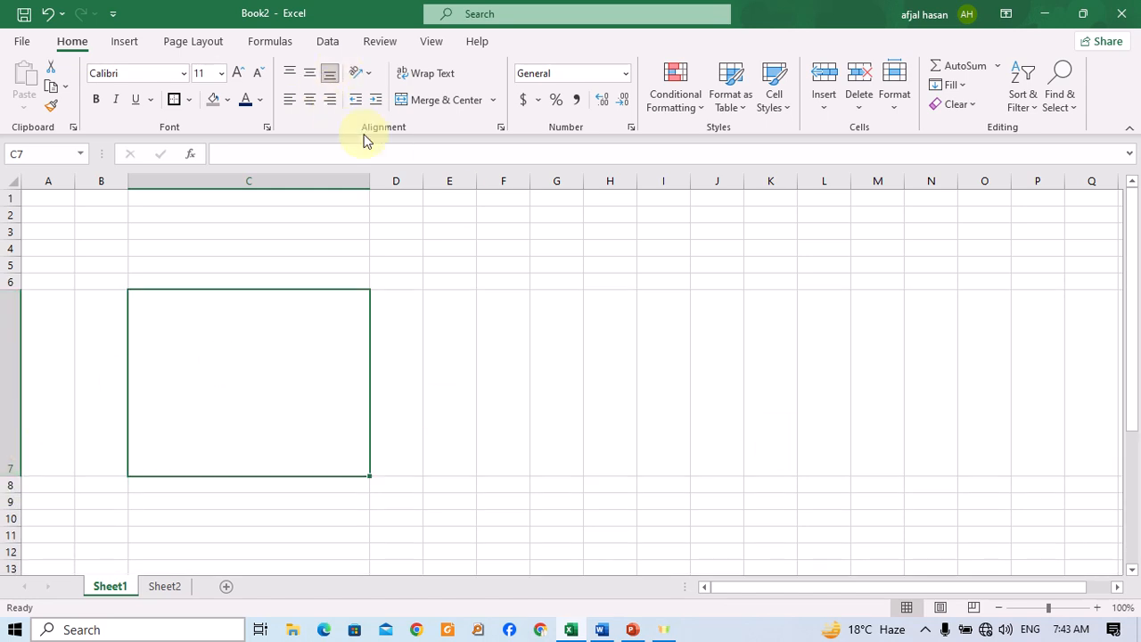
# Enter EDGE in cell C7 and reselect it.
pyautogui.write('ED')
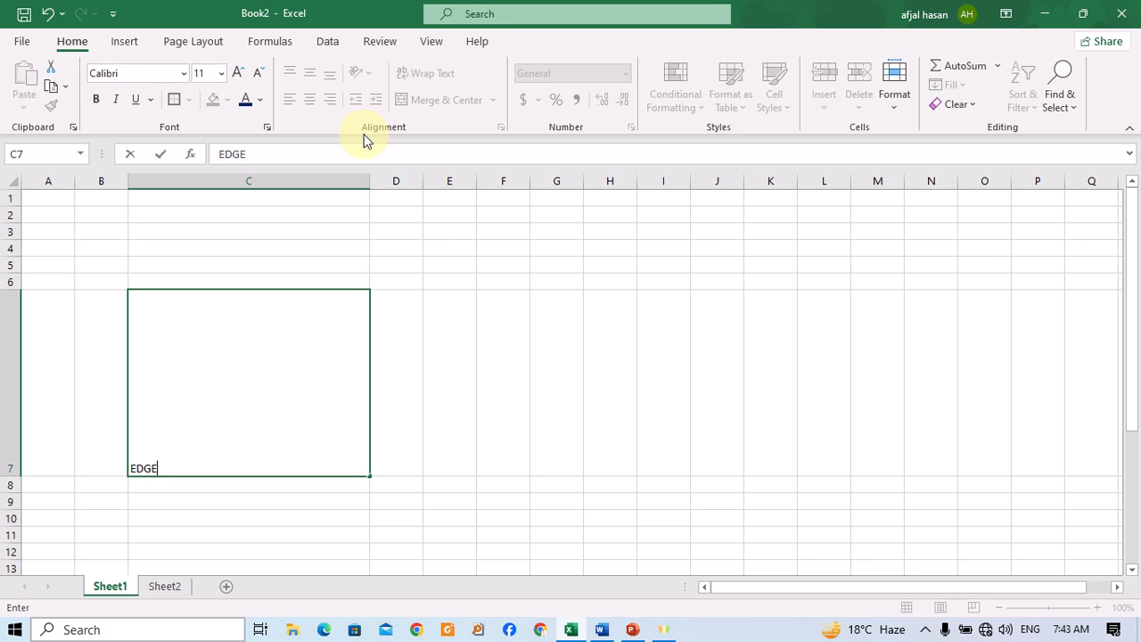
pyautogui.write('GE')
pyautogui.press('Return')
pyautogui.press('Up')
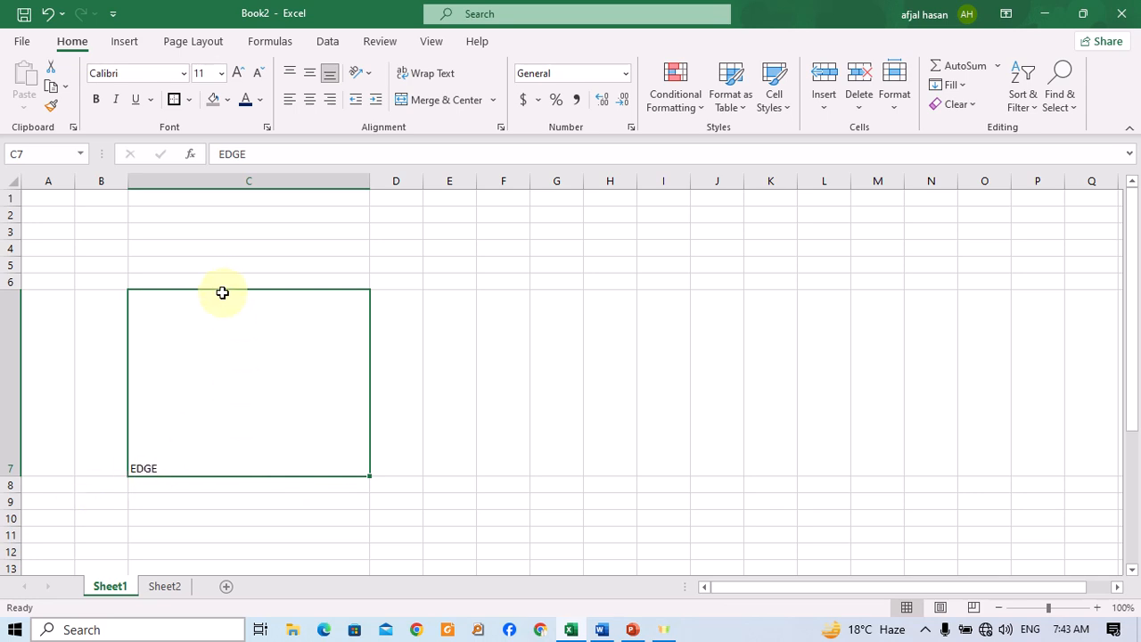
# Try middle, centre, right, bottom and middle alignments on the EDGE cell.
pyautogui.click(304, 79)
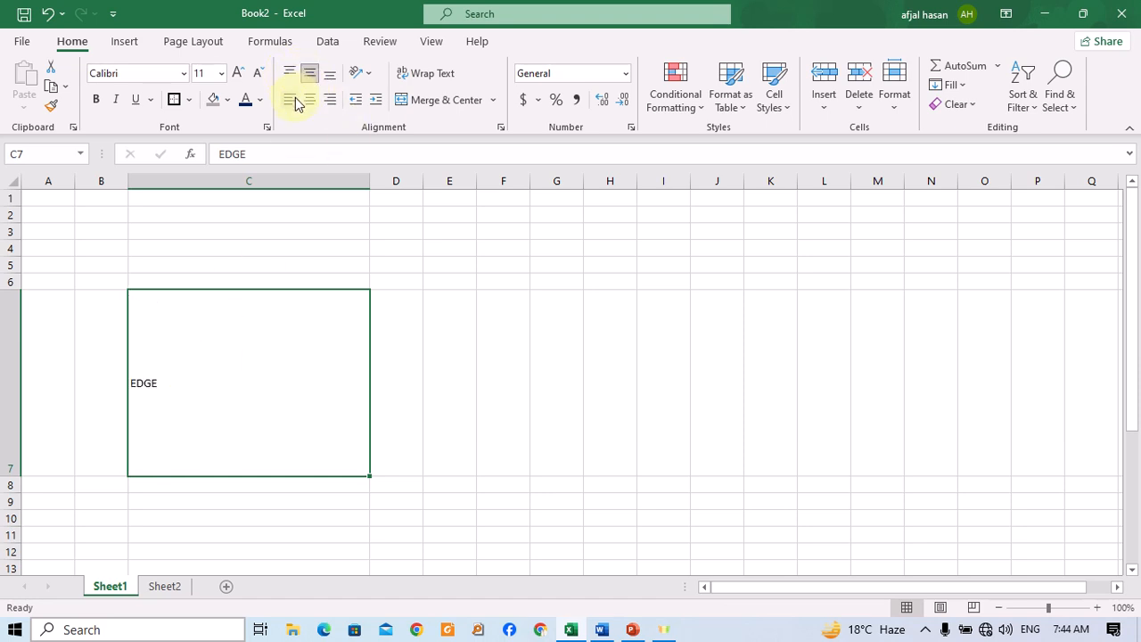
pyautogui.click(307, 100)
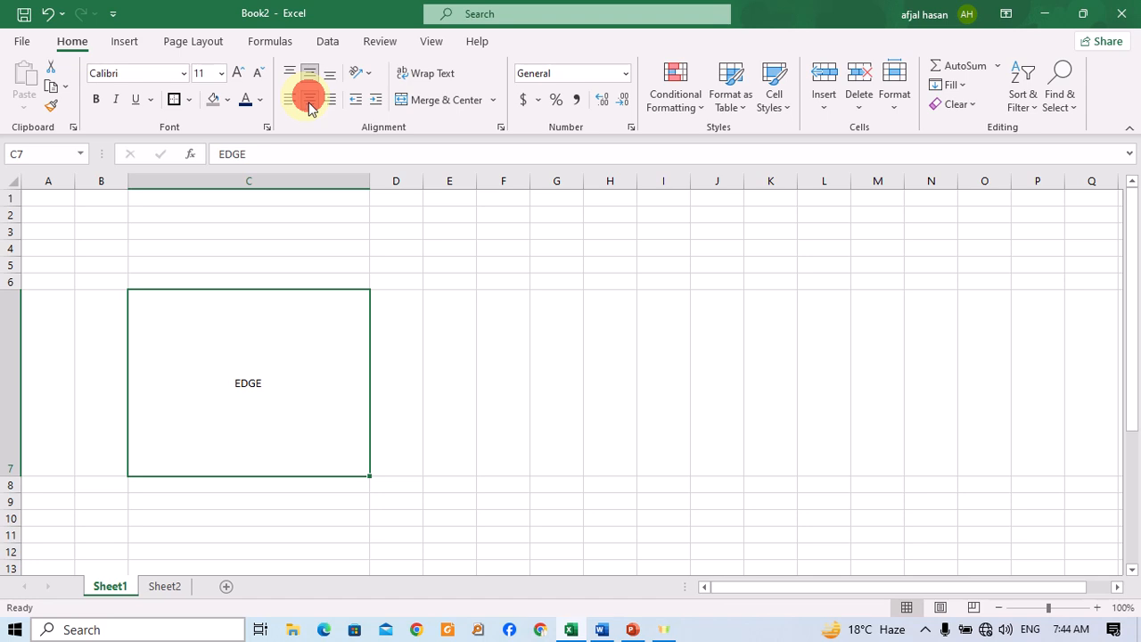
pyautogui.click(331, 99)
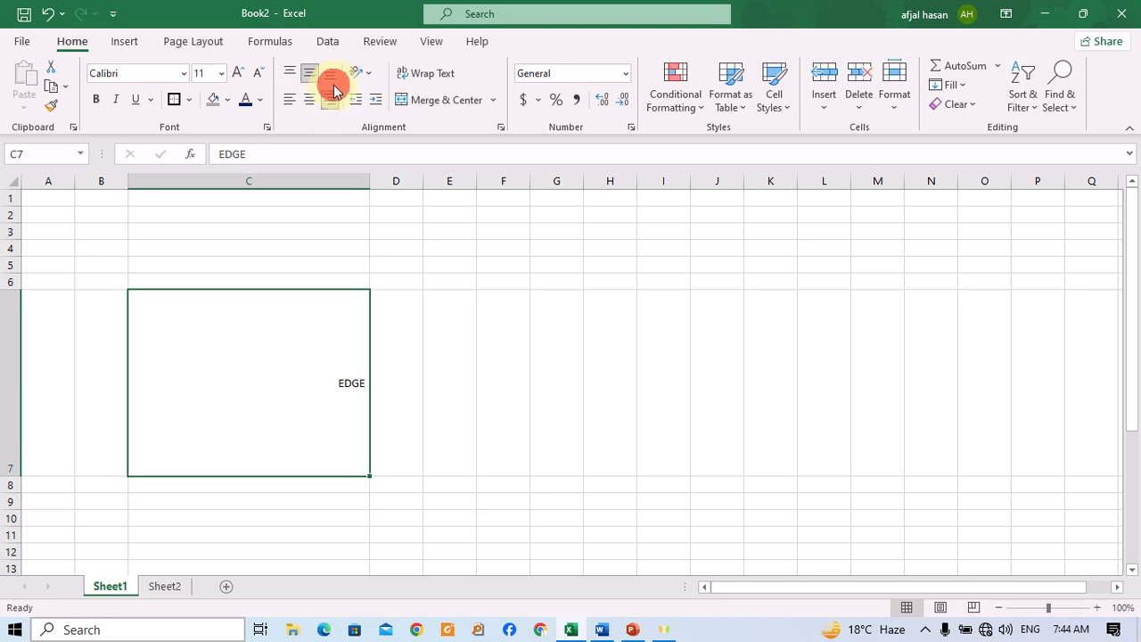
pyautogui.click(330, 75)
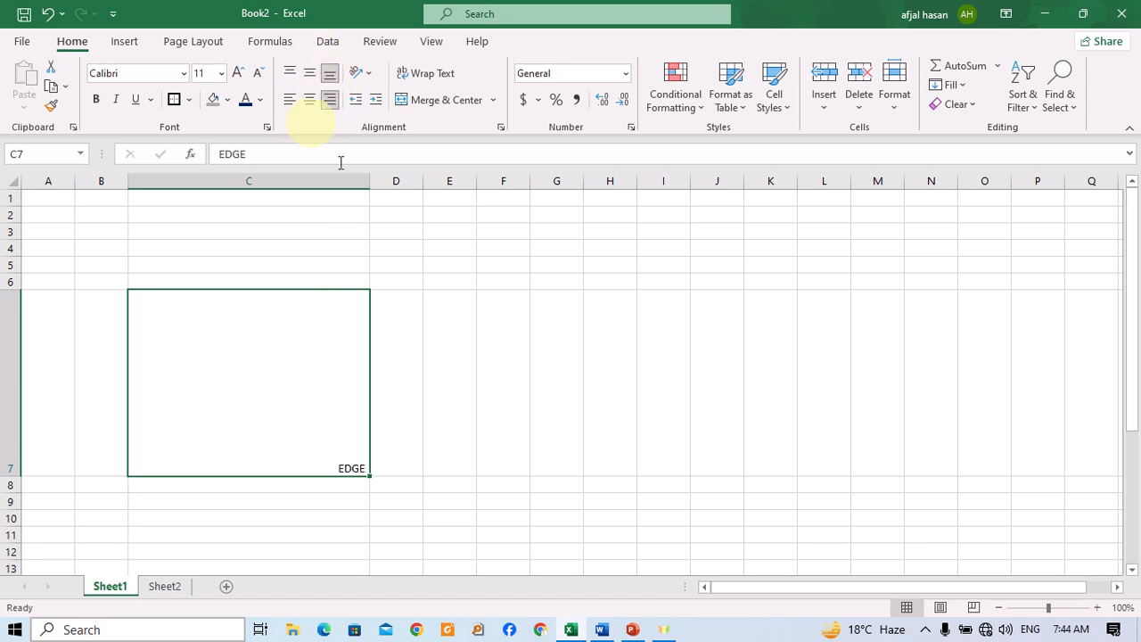
pyautogui.click(311, 74)
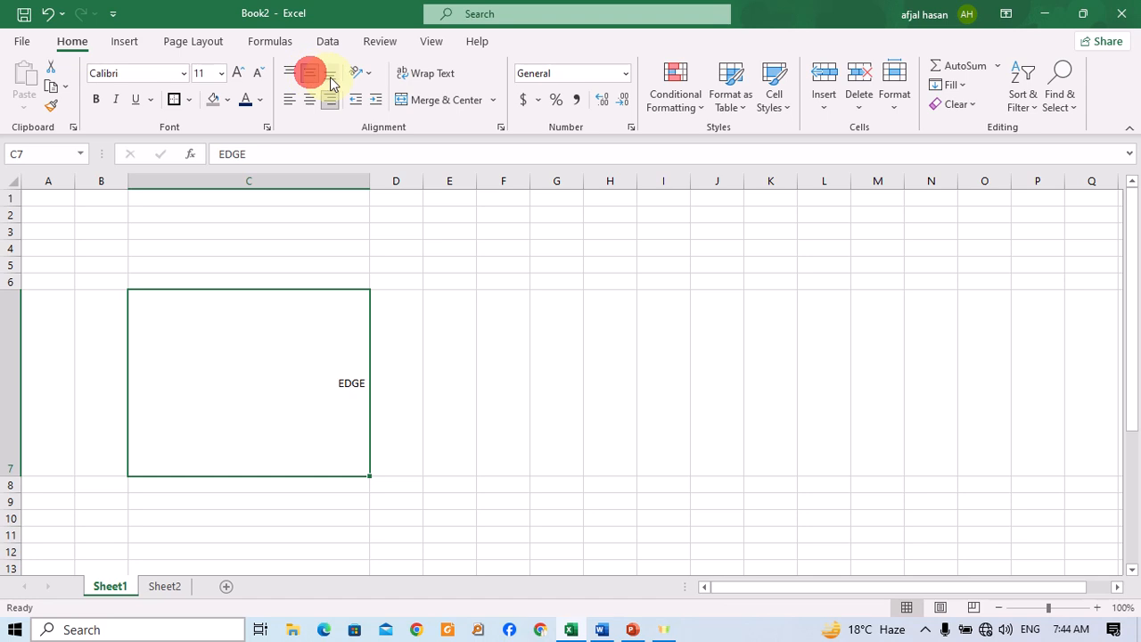
pyautogui.click(330, 77)
pyautogui.click(309, 74)
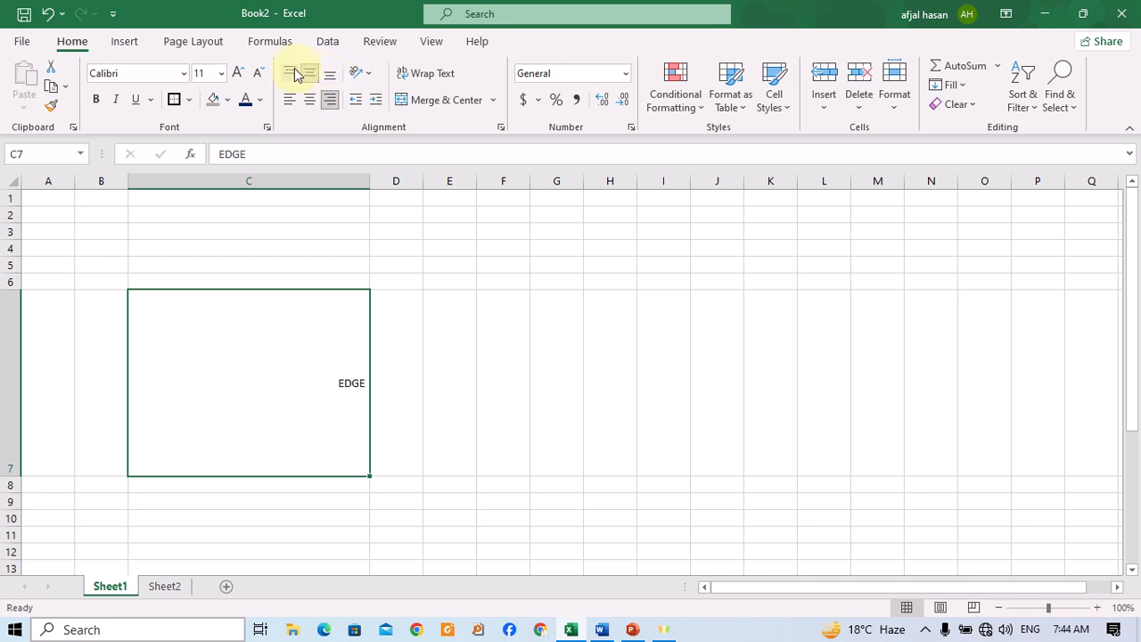
# Try top and left alignment, then set EDGE to middle vertical and centre horizontal alignment.
pyautogui.click(290, 73)
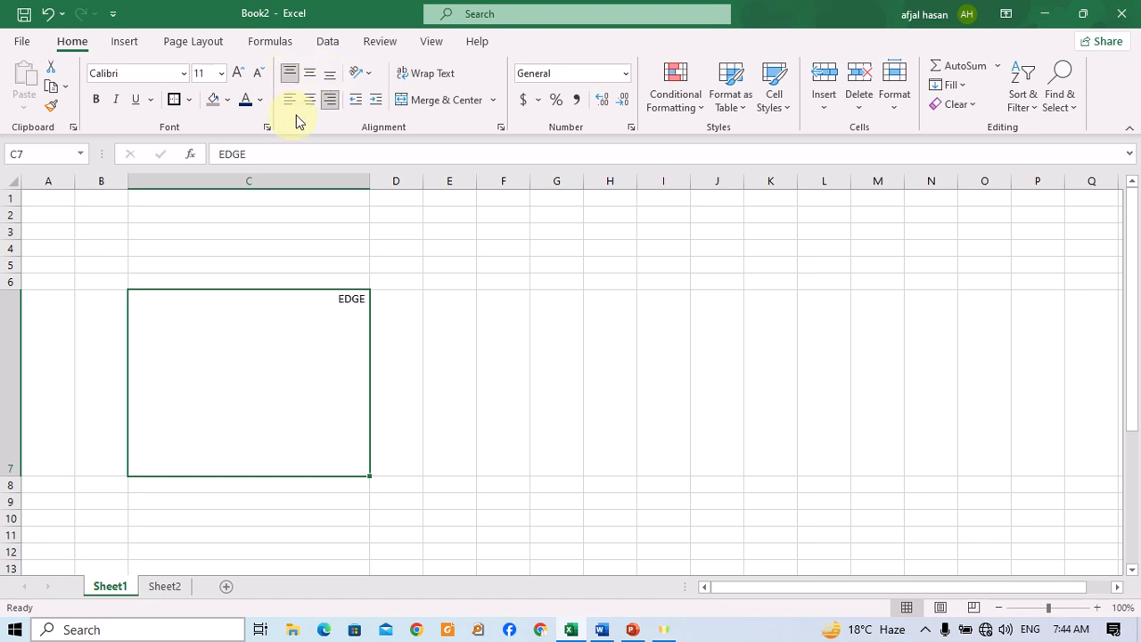
pyautogui.click(303, 103)
pyautogui.click(290, 101)
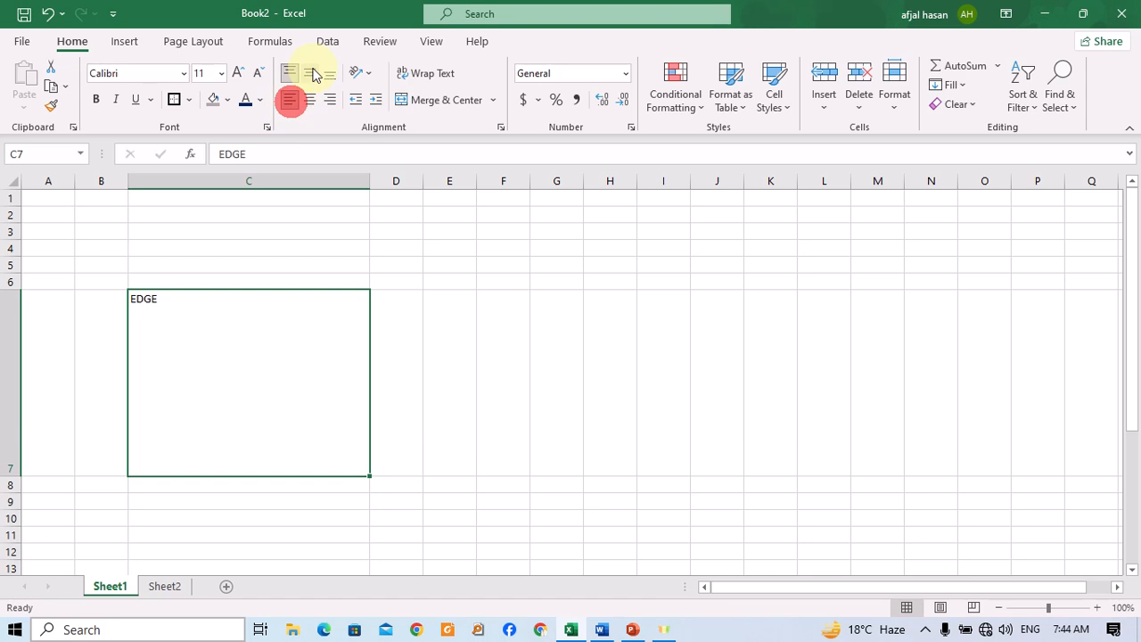
pyautogui.click(312, 73)
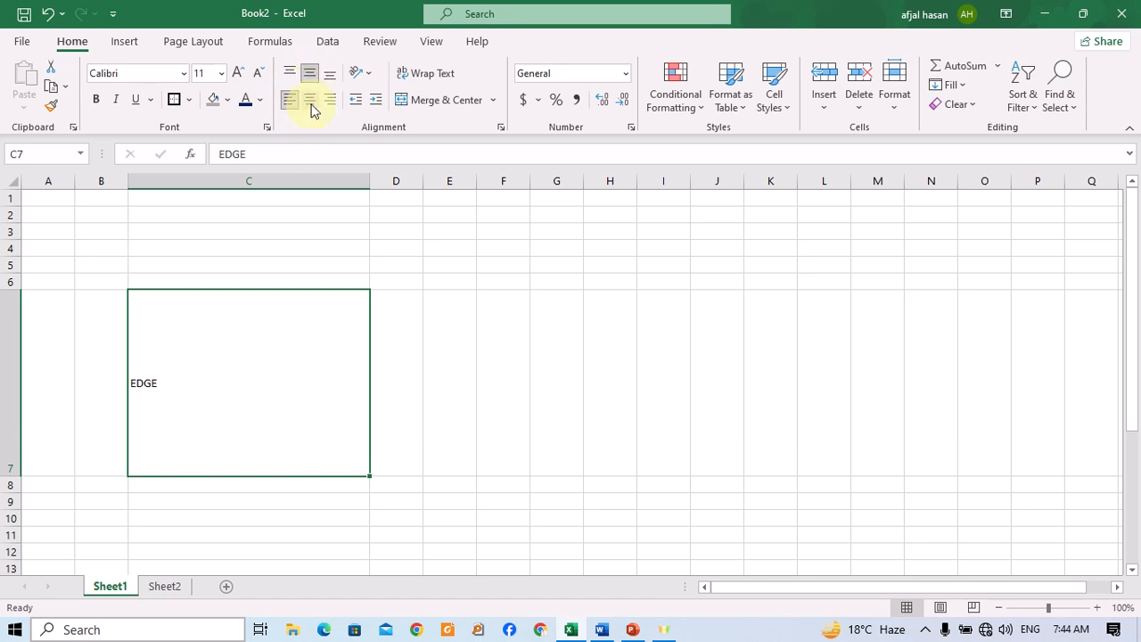
pyautogui.click(310, 101)
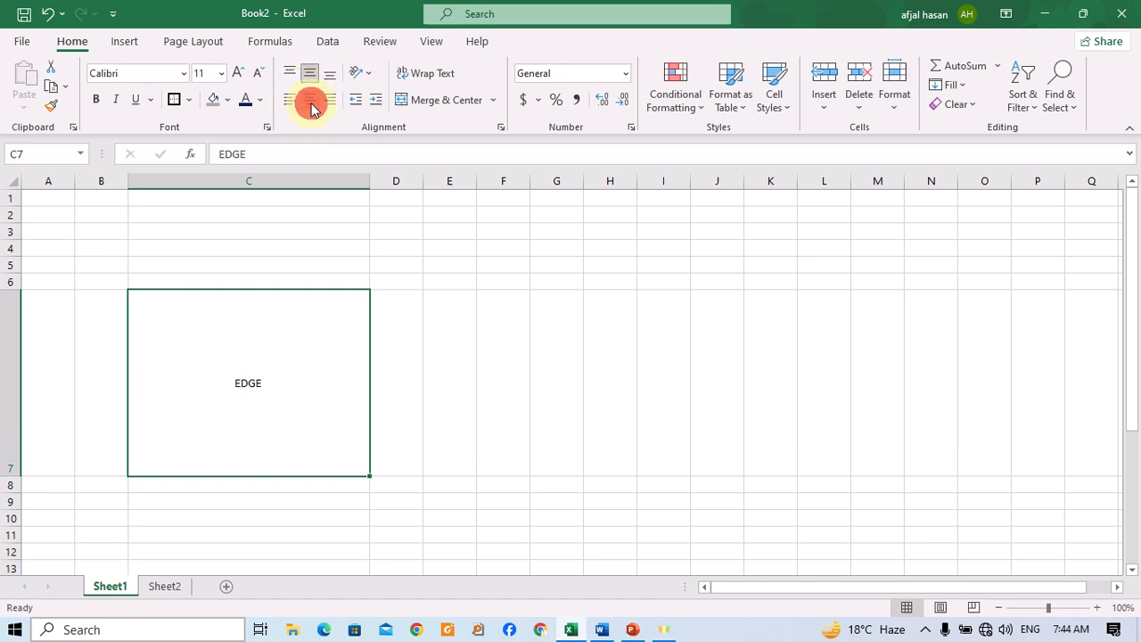
# Increase EDGE's font size to 28.
pyautogui.click(237, 73)
pyautogui.click(237, 73)
pyautogui.click(237, 73)
pyautogui.click(237, 73)
pyautogui.click(237, 73)
pyautogui.click(237, 73)
pyautogui.click(237, 73)
pyautogui.click(237, 73)
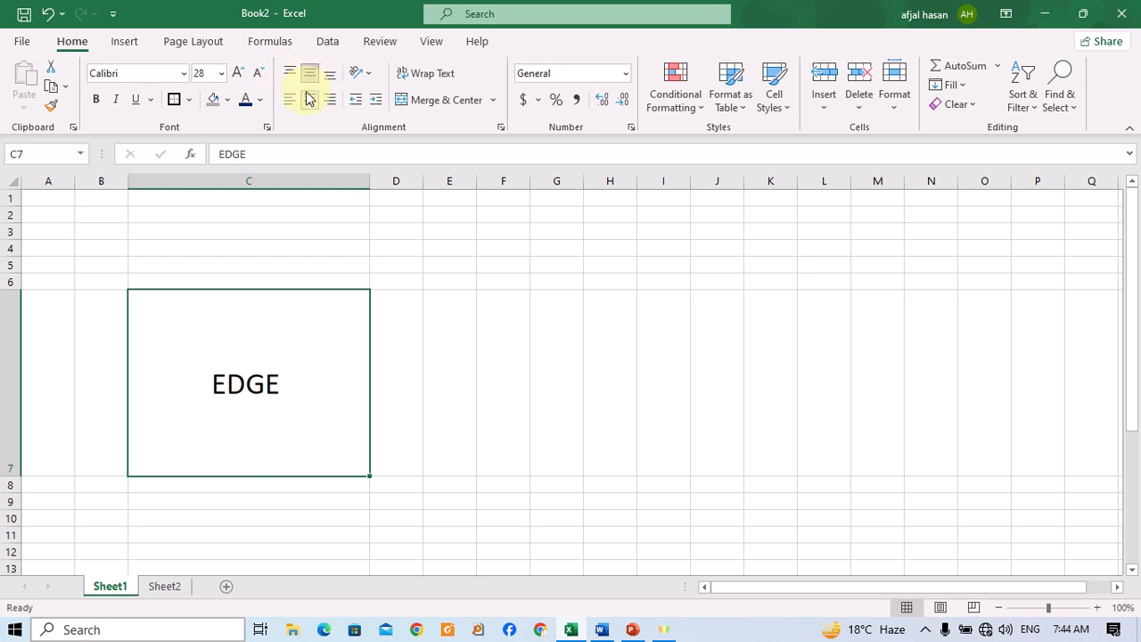
# Adjust EDGE's indent, increasing and decreasing it several times.
pyautogui.click(350, 93)
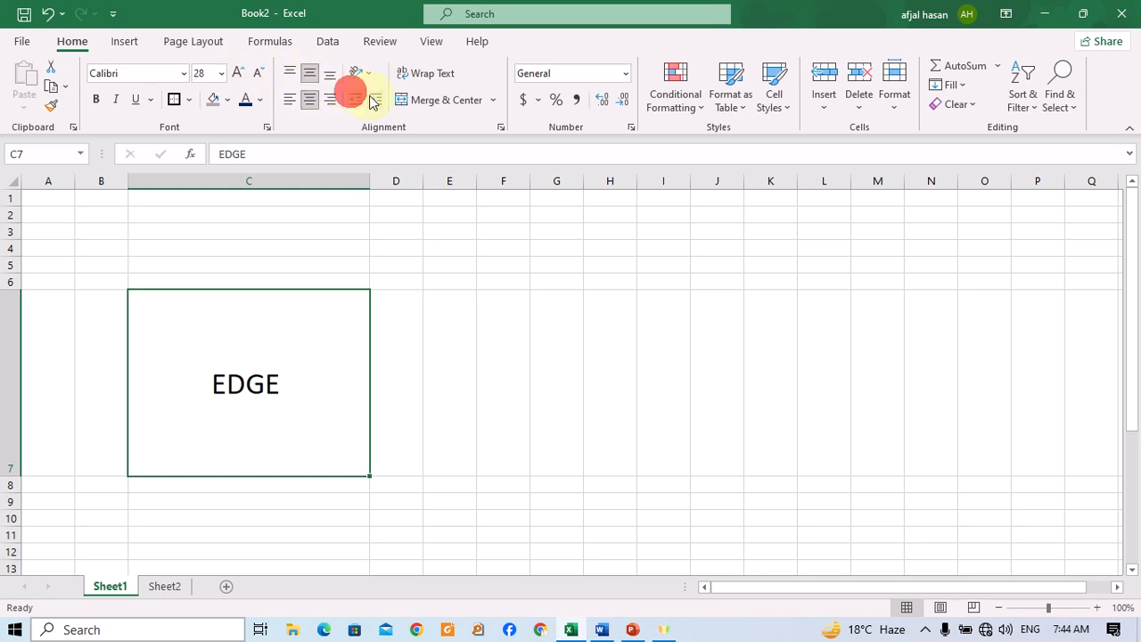
pyautogui.click(371, 96)
pyautogui.click(371, 96)
pyautogui.click(371, 97)
pyautogui.click(371, 96)
pyautogui.click(370, 96)
pyautogui.click(370, 96)
pyautogui.click(370, 96)
pyautogui.click(371, 96)
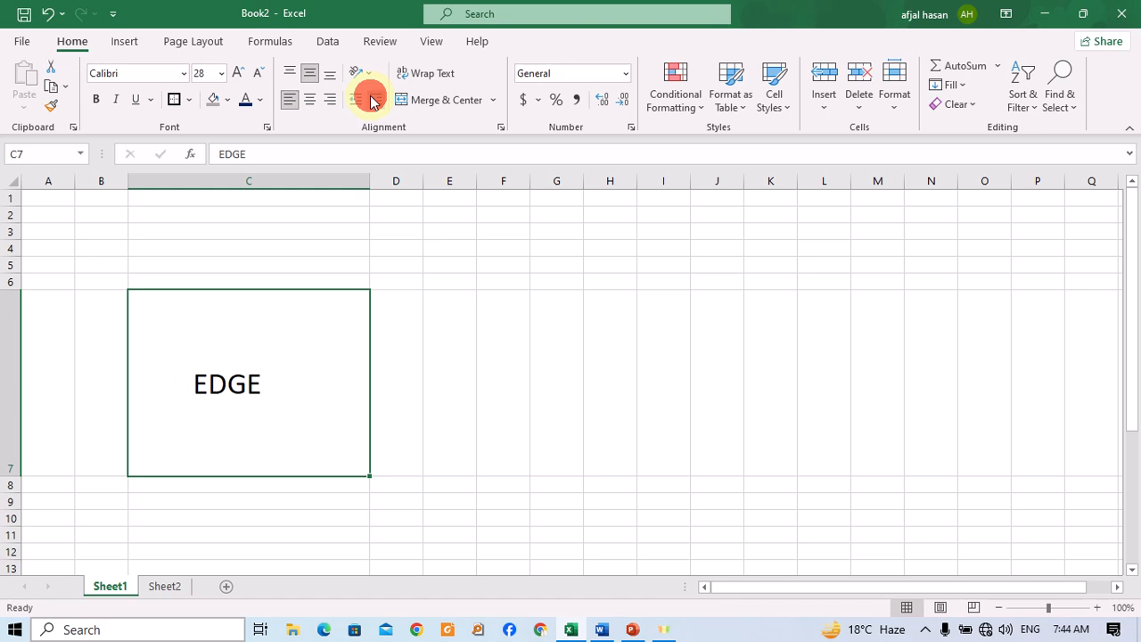
pyautogui.click(371, 98)
pyautogui.click(371, 98)
pyautogui.click(370, 98)
pyautogui.click(371, 98)
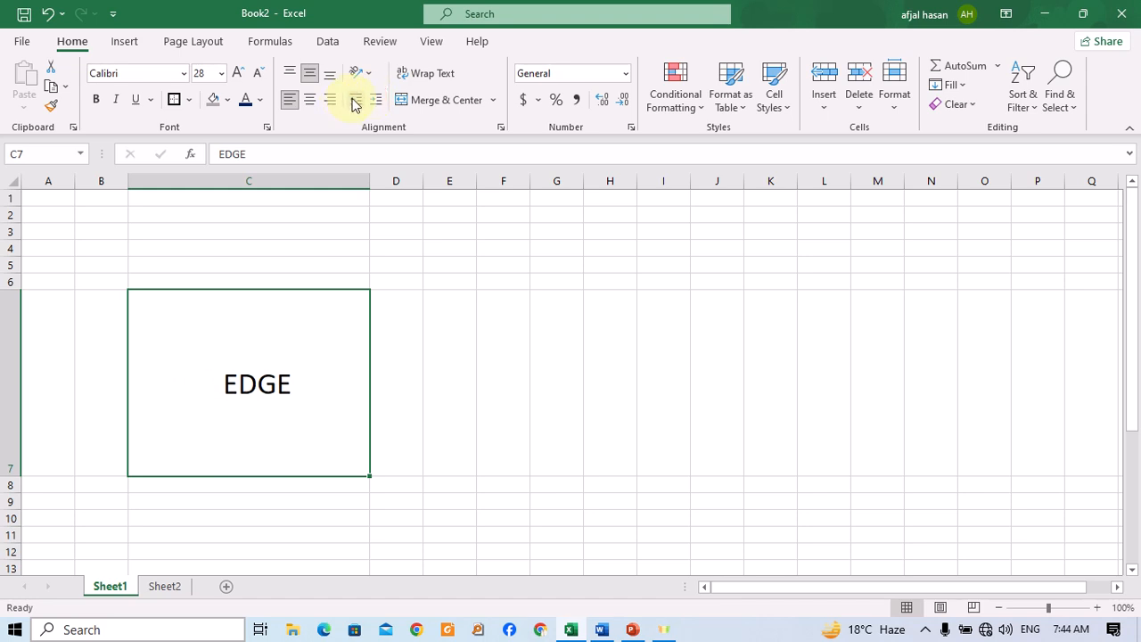
pyautogui.click(354, 100)
pyautogui.click(354, 99)
pyautogui.click(354, 99)
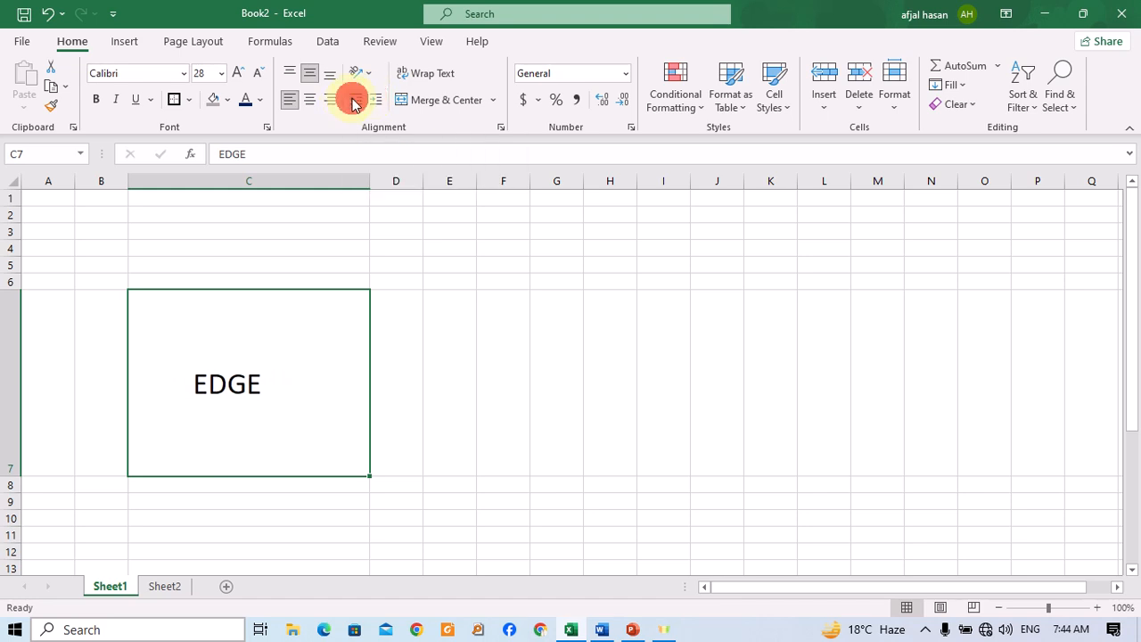
pyautogui.click(354, 100)
pyautogui.click(354, 100)
pyautogui.click(353, 99)
pyautogui.click(354, 99)
pyautogui.click(354, 100)
pyautogui.click(355, 100)
pyautogui.click(356, 102)
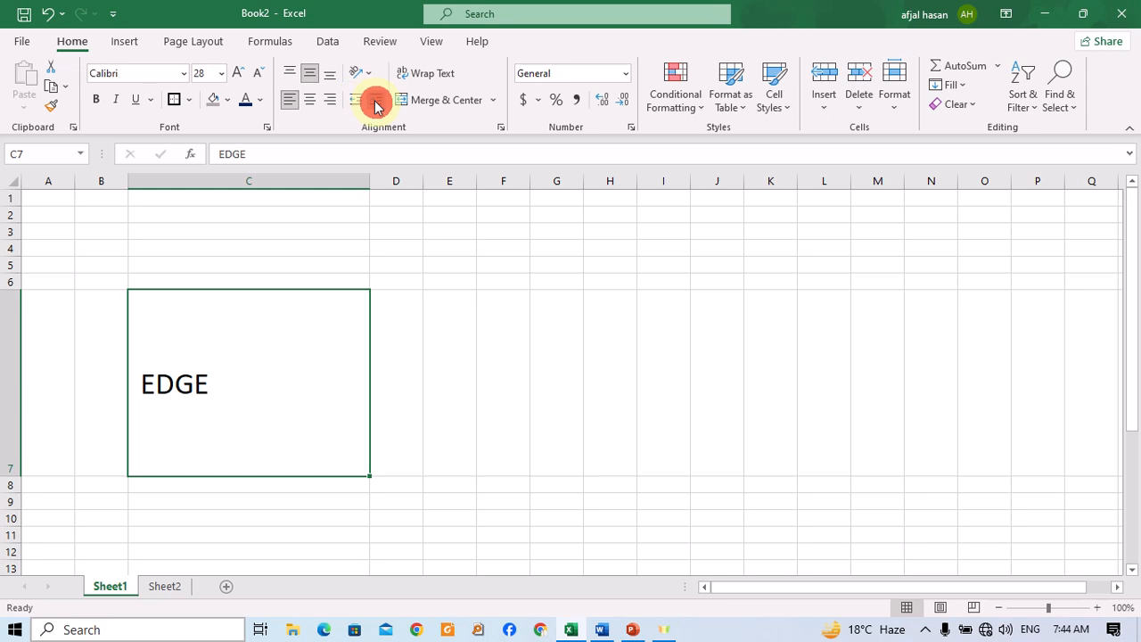
pyautogui.click(376, 104)
pyautogui.click(376, 104)
pyautogui.click(376, 104)
pyautogui.click(375, 104)
pyautogui.click(375, 103)
pyautogui.click(375, 103)
pyautogui.click(375, 104)
pyautogui.click(375, 103)
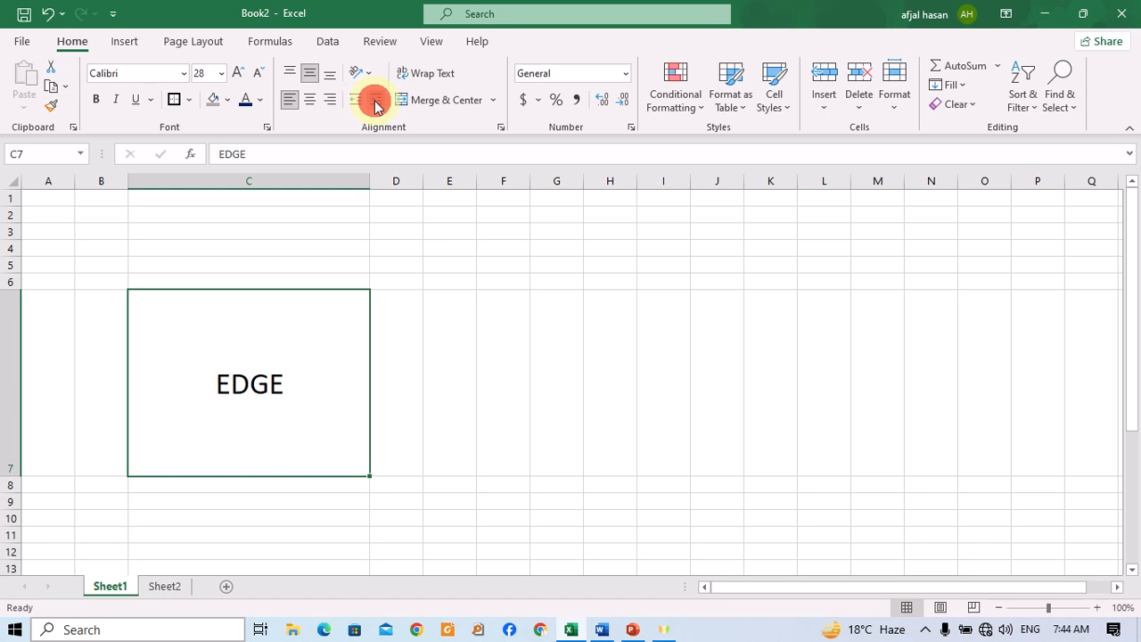
pyautogui.click(375, 103)
pyautogui.click(375, 104)
pyautogui.click(375, 103)
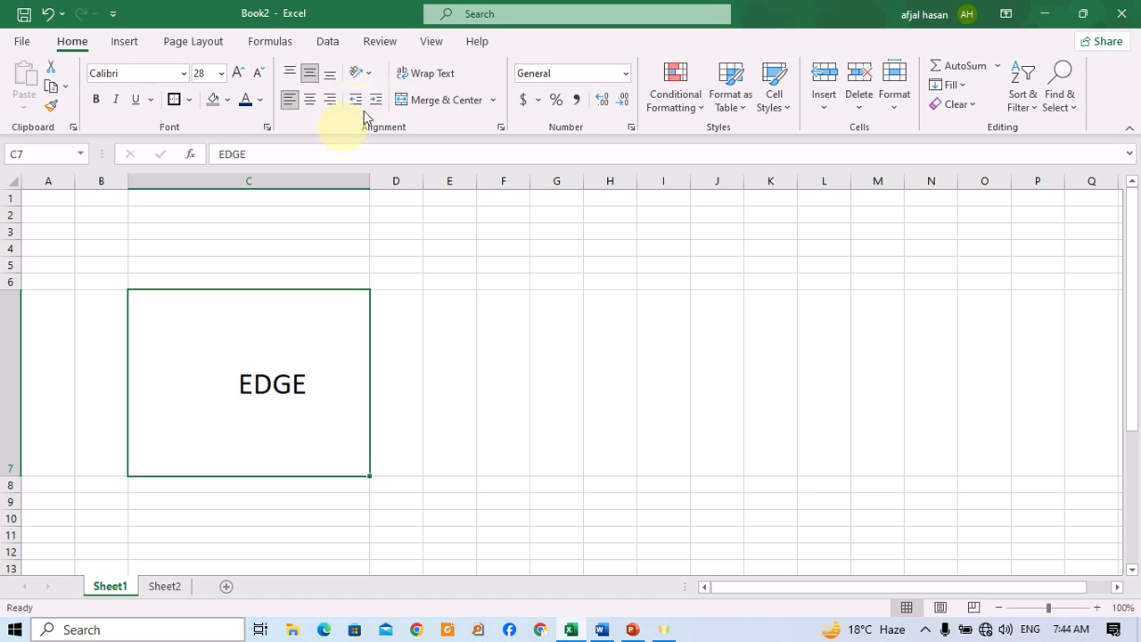
pyautogui.click(365, 75)
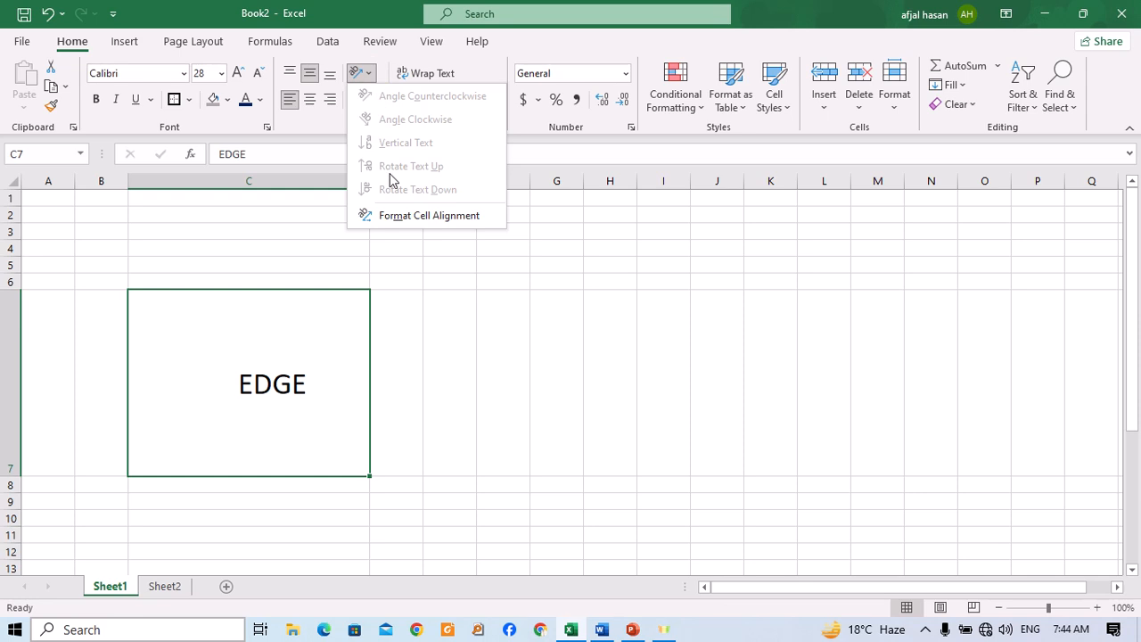
pyautogui.click(415, 412)
pyautogui.click(300, 384)
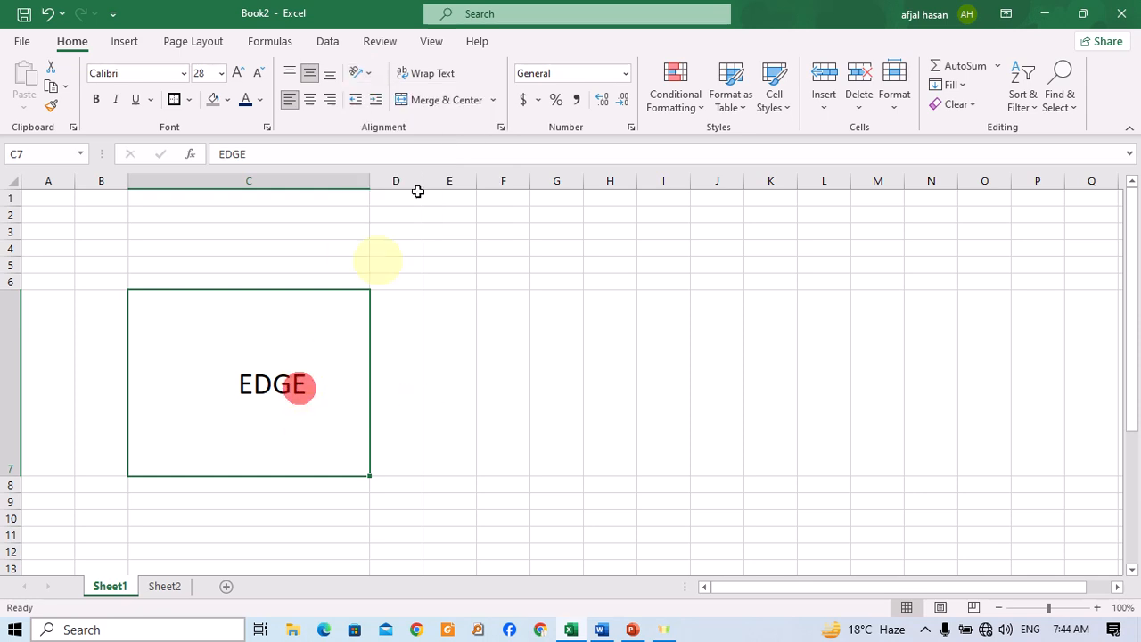
pyautogui.click(367, 72)
pyautogui.click(507, 278)
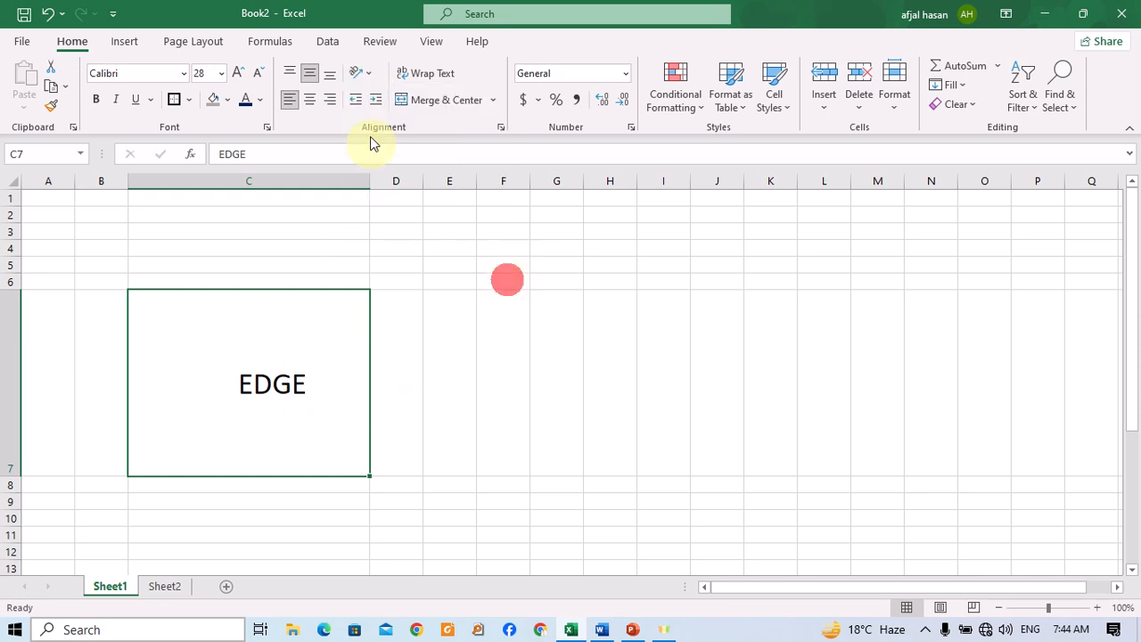
# Decrease EDGE's indent by three levels.
pyautogui.click(355, 100)
pyautogui.click(355, 100)
pyautogui.click(356, 100)
pyautogui.click(355, 100)
pyautogui.click(356, 100)
pyautogui.click(355, 100)
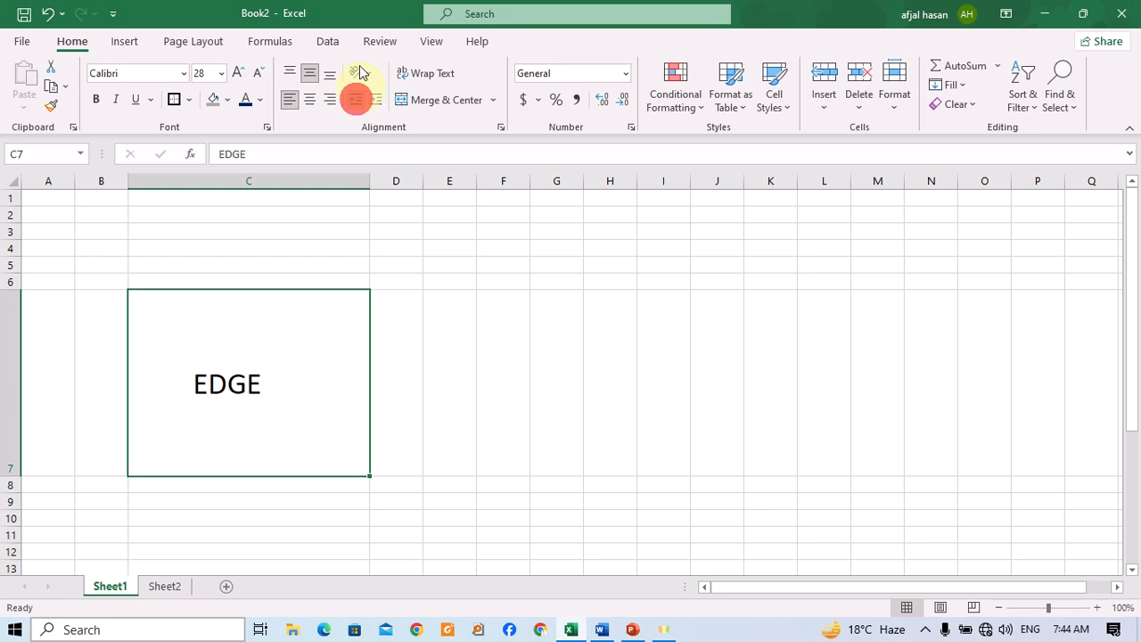
pyautogui.click(362, 78)
pyautogui.click(448, 315)
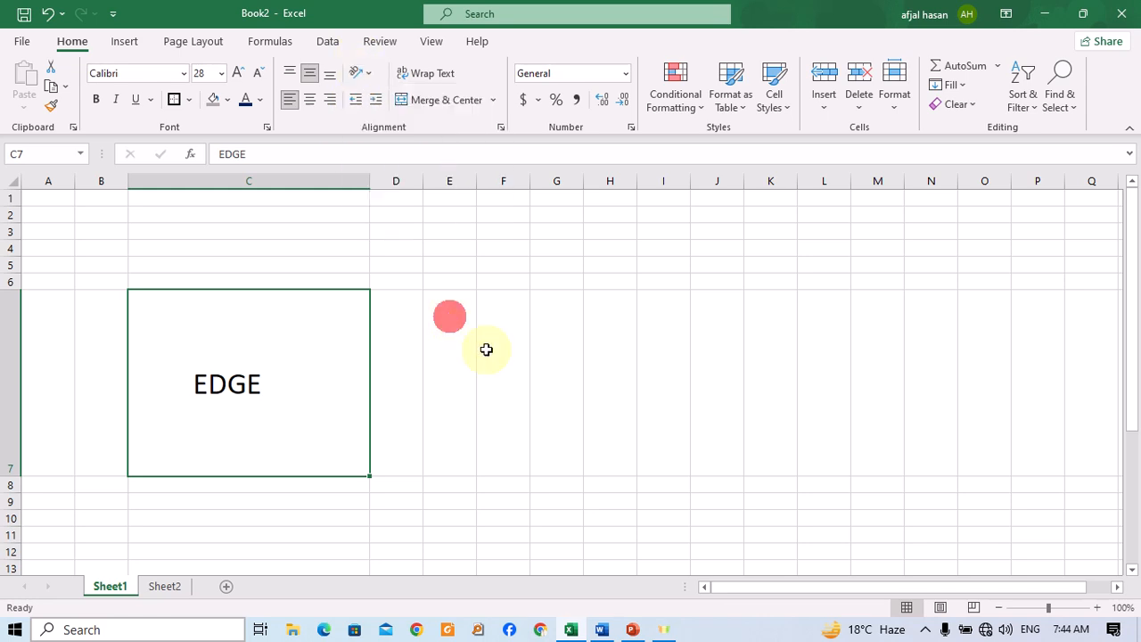
# Widen column D and enter EDGE in cell D7.
pyautogui.click(414, 345)
pyautogui.moveTo(422, 183); pyautogui.dragTo(663, 216)
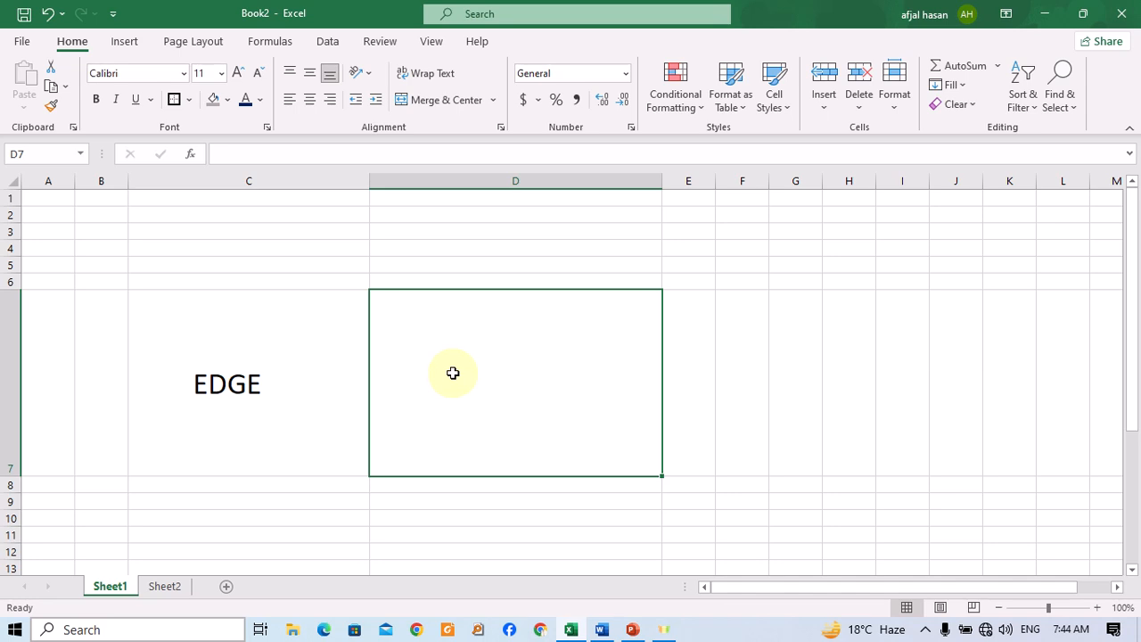
pyautogui.write('EDGE')
pyautogui.press('Return')
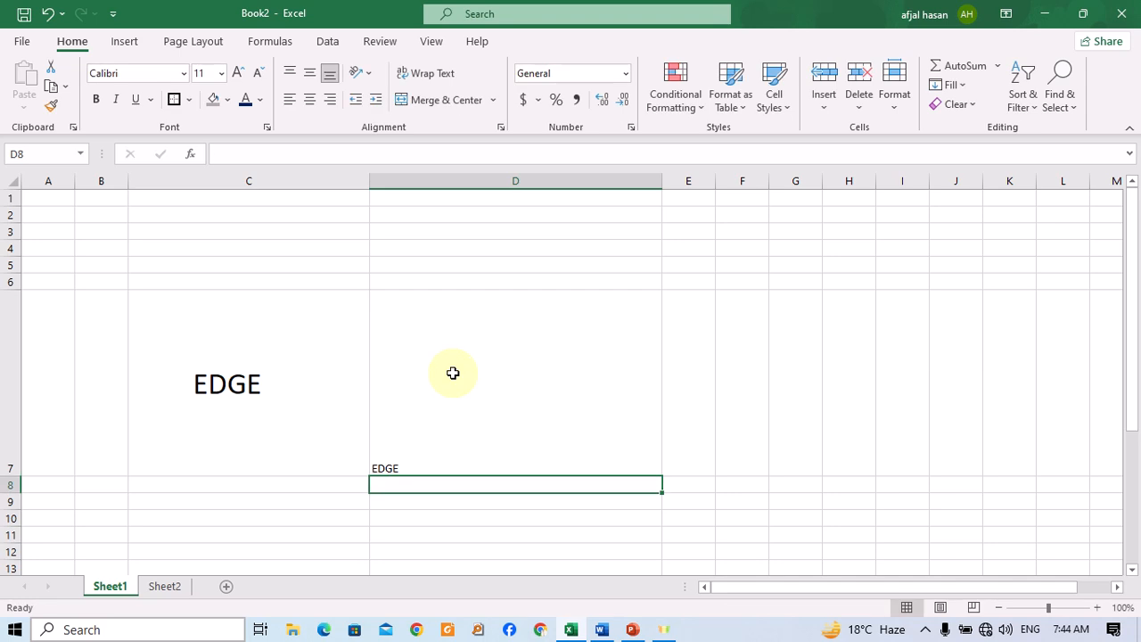
# Centre EDGE in D7 horizontally and vertically.
pyautogui.click(451, 371)
pyautogui.click(309, 99)
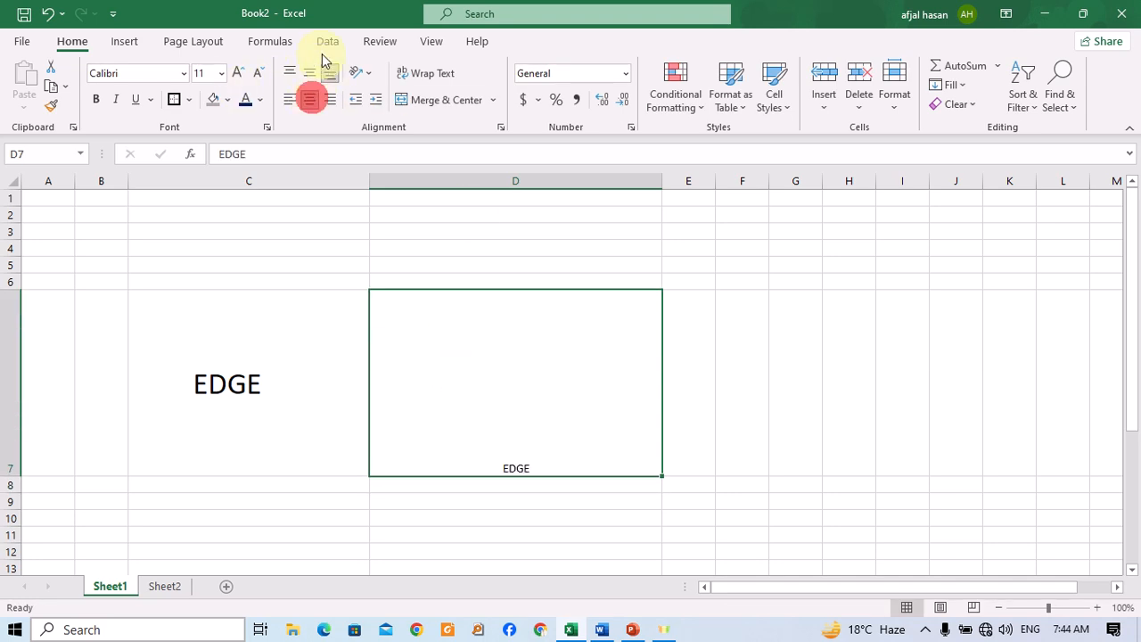
pyautogui.click(309, 72)
# Angle EDGE in D7 counterclockwise, then switch it to angle clockwise.
pyautogui.click(356, 73)
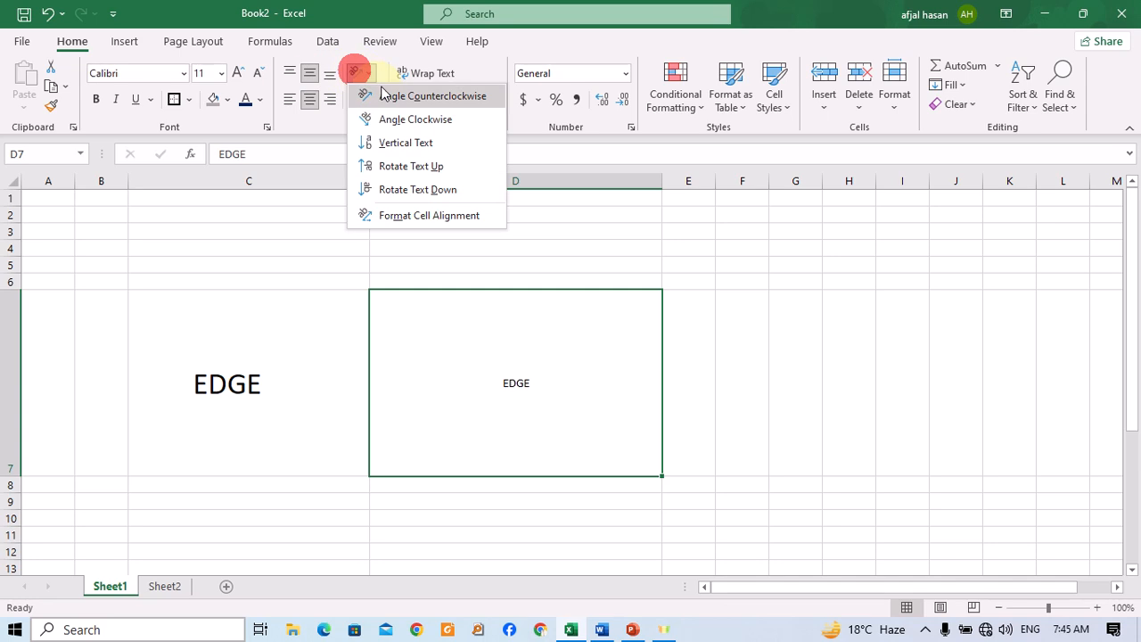
pyautogui.click(403, 97)
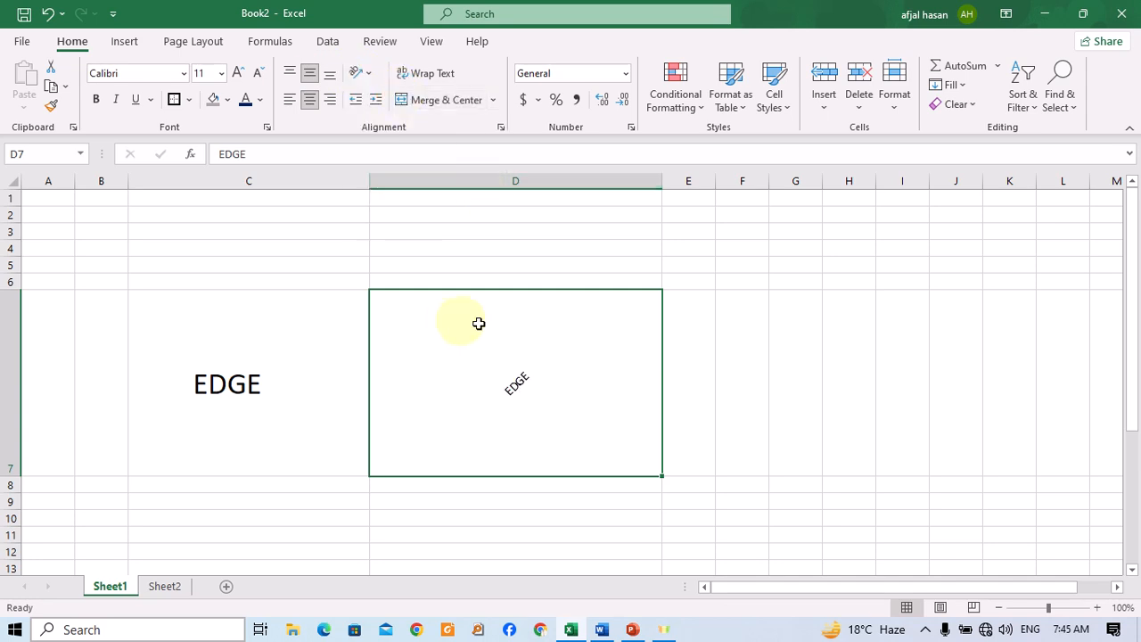
pyautogui.click(356, 73)
pyautogui.click(415, 119)
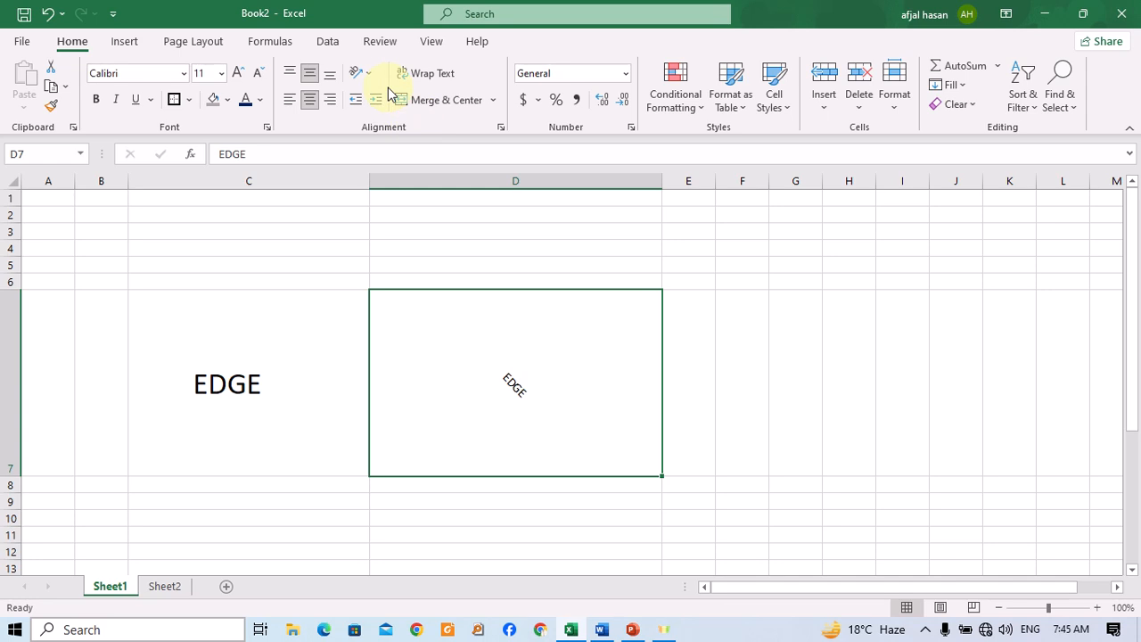
# Set EDGE's orientation to vertical stacked text, then rotate the text up.
pyautogui.click(357, 73)
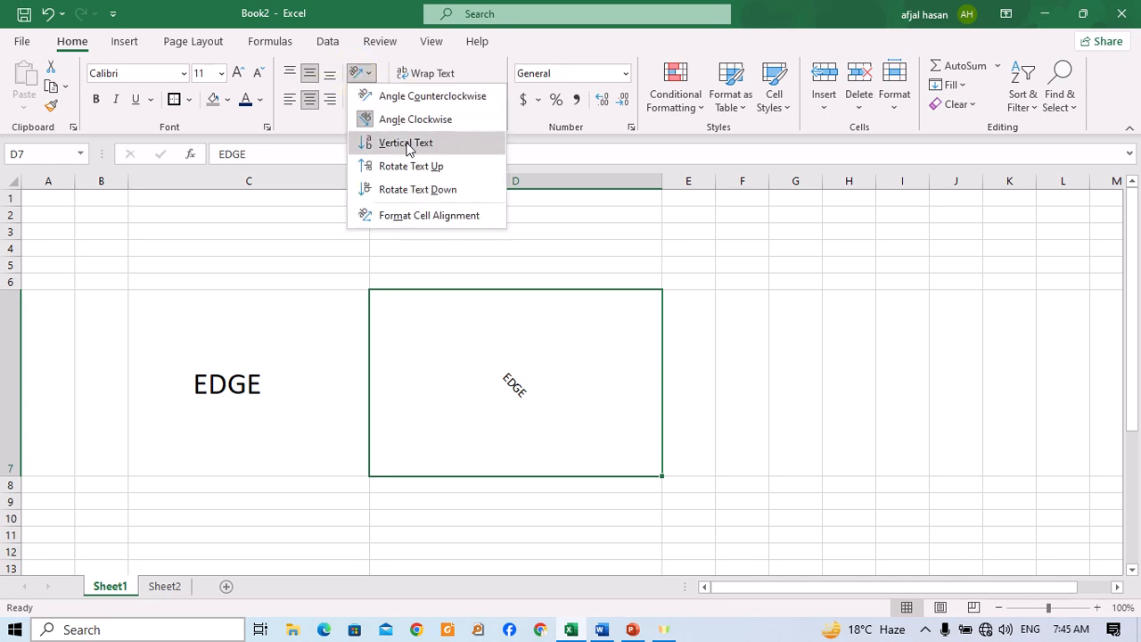
pyautogui.click(406, 143)
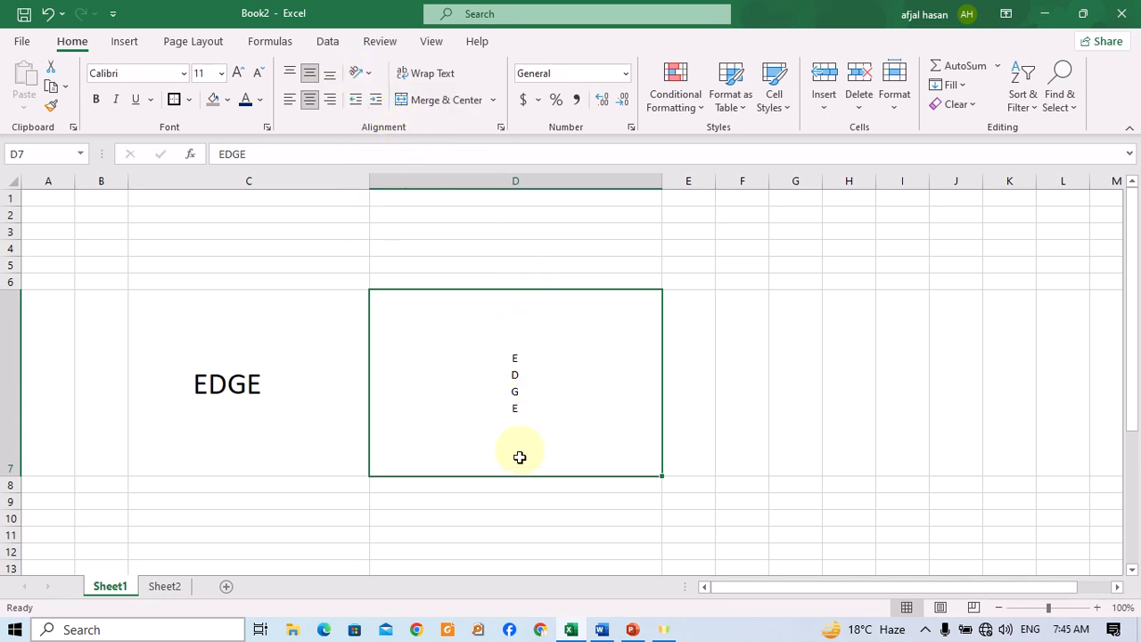
pyautogui.click(358, 75)
pyautogui.click(410, 166)
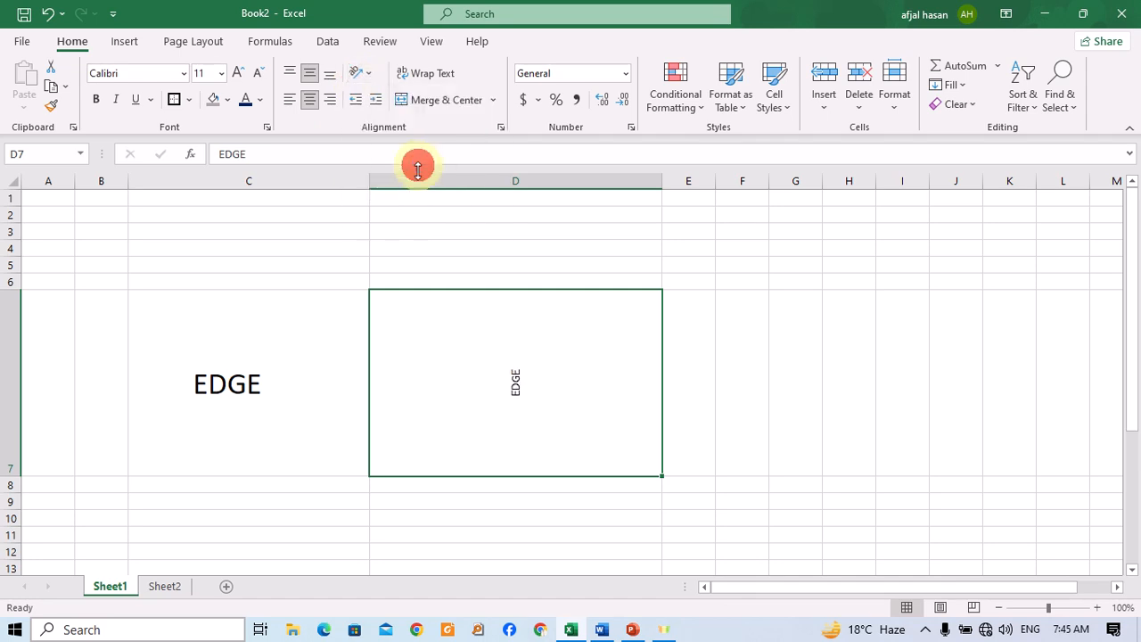
# Rotate EDGE's text down, then open and close the Format Cell Alignment dialog to review its orientation settings.
pyautogui.click(360, 79)
pyautogui.click(433, 188)
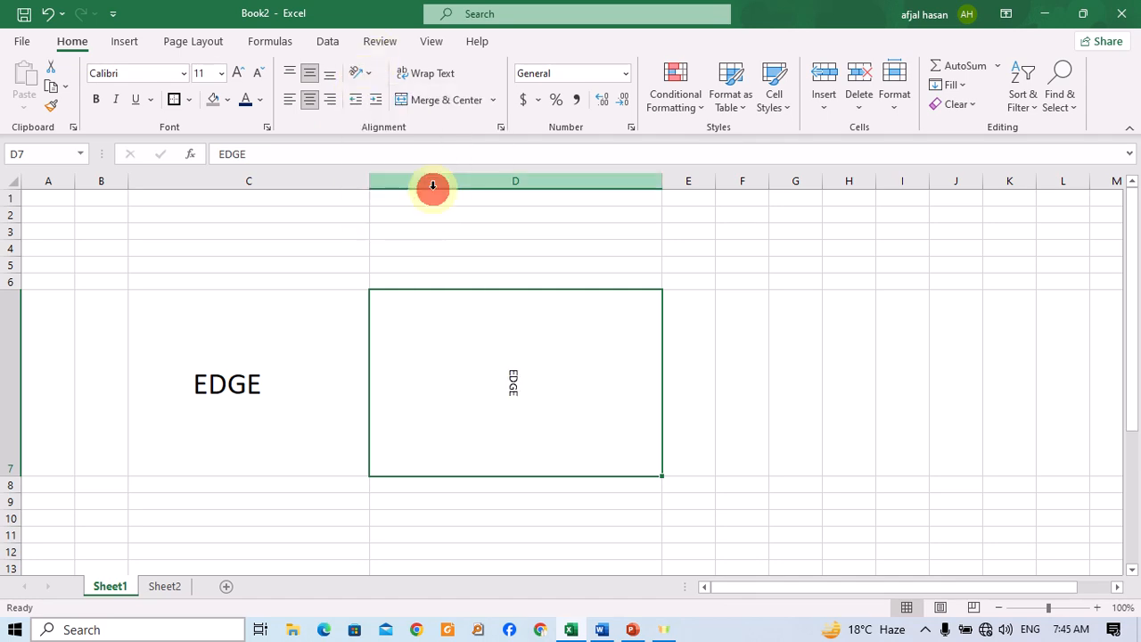
pyautogui.click(373, 77)
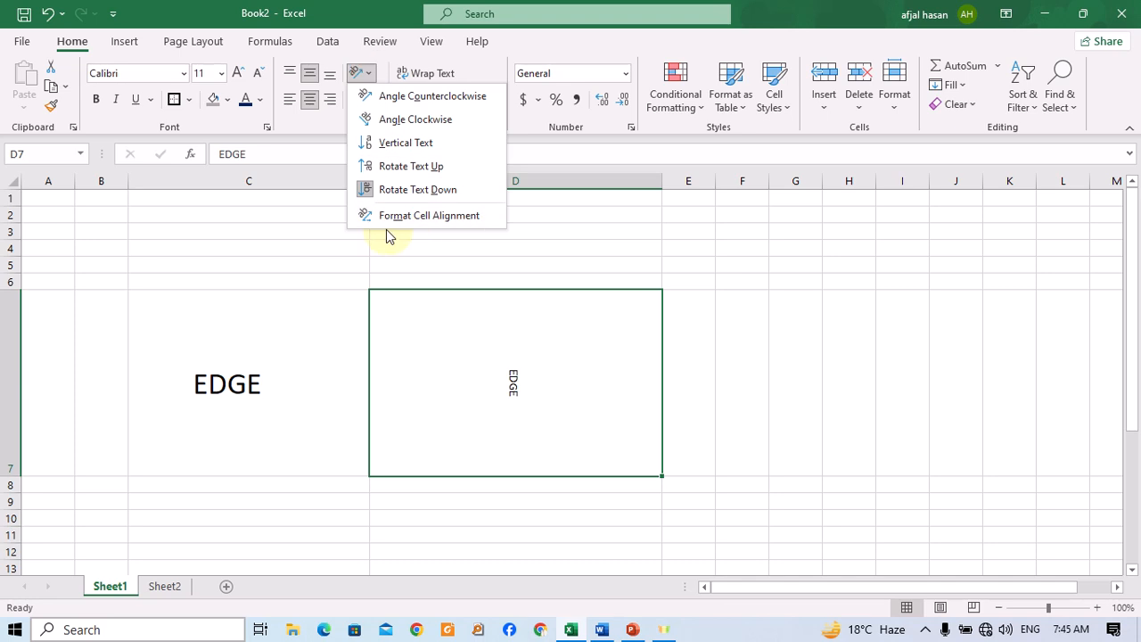
pyautogui.click(477, 208)
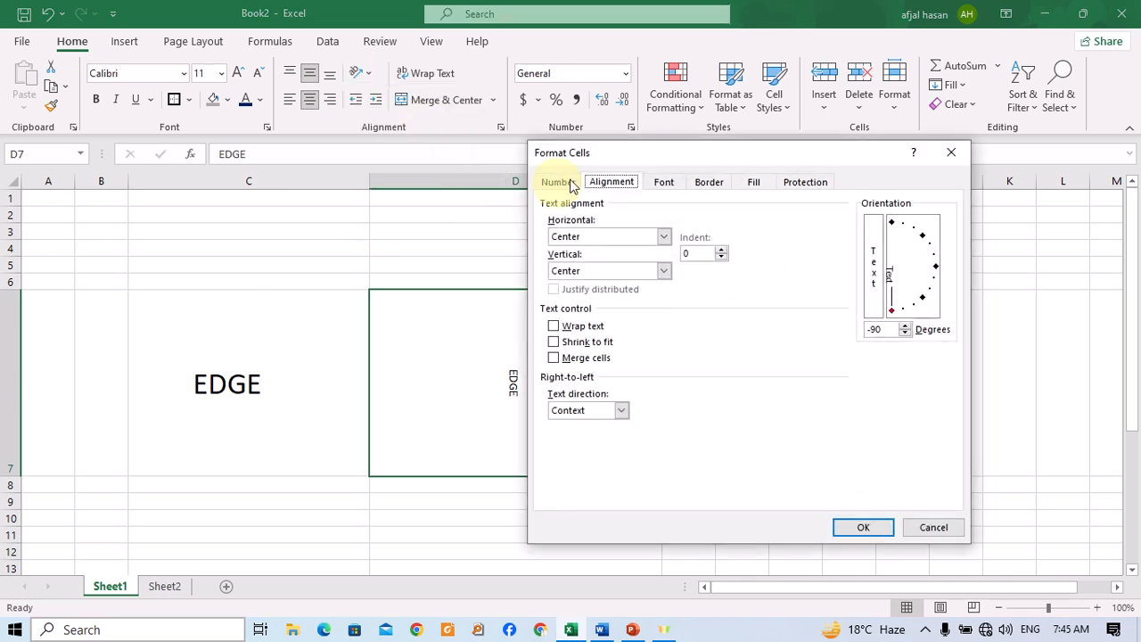
pyautogui.click(951, 153)
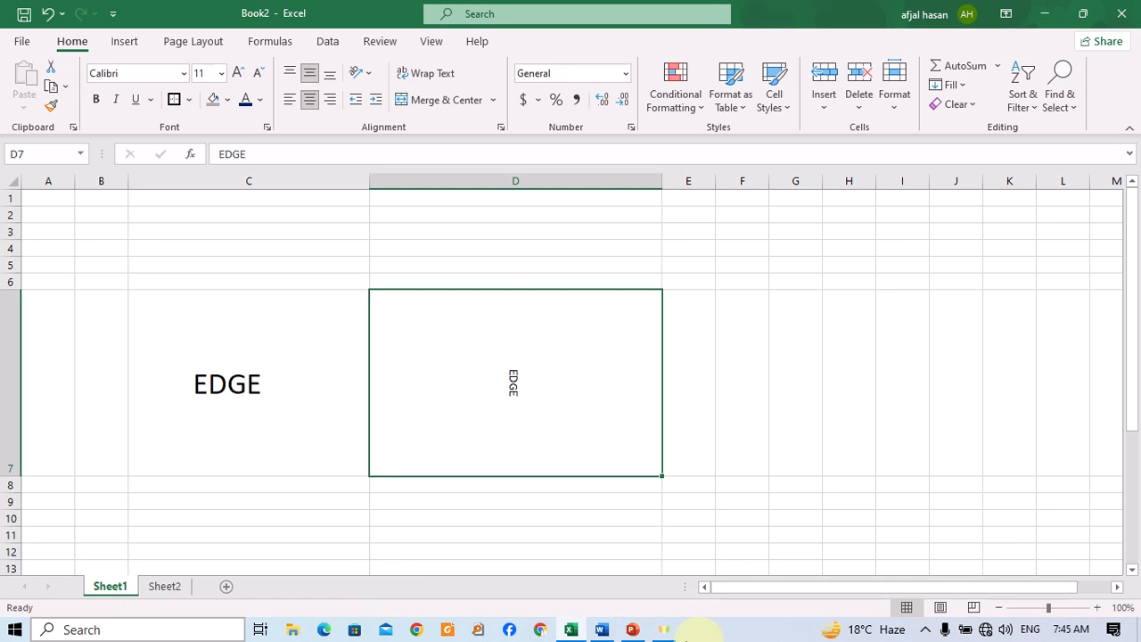
# On Sheet2, replace the first employee's name in B12 with a longer full name.
pyautogui.click(160, 587)
pyautogui.click(219, 377)
pyautogui.click(138, 360)
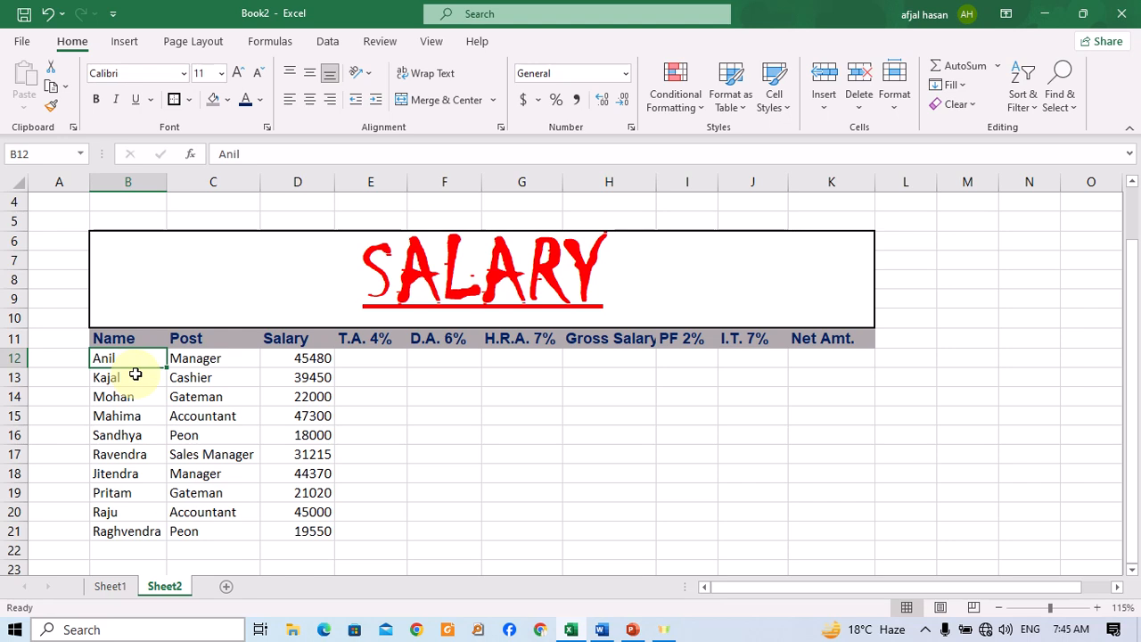
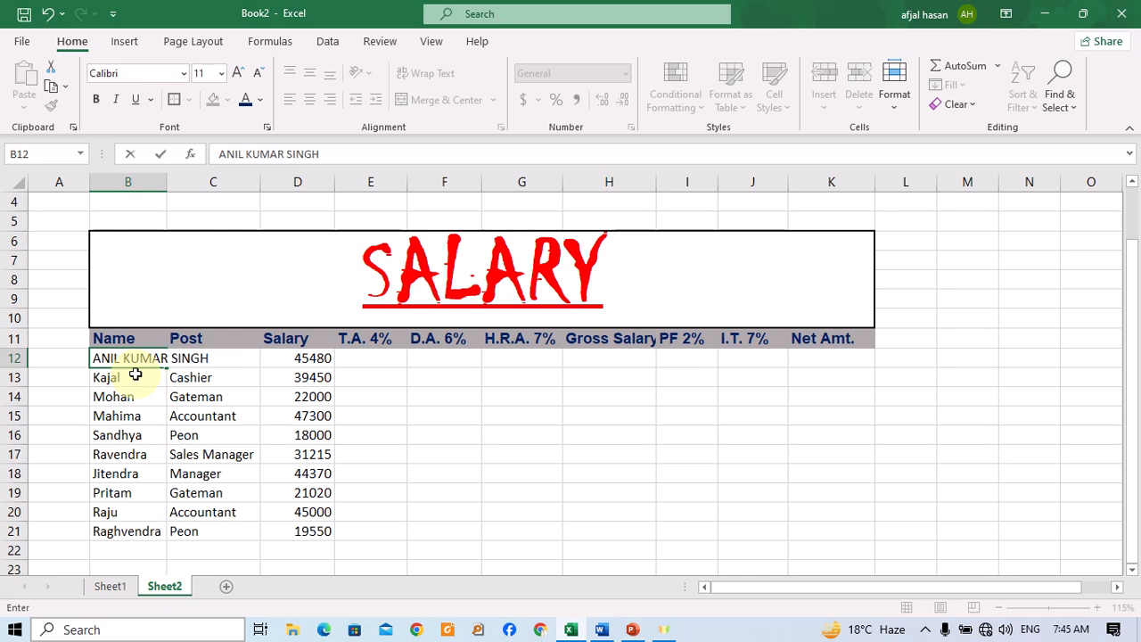
pyautogui.press('Return')
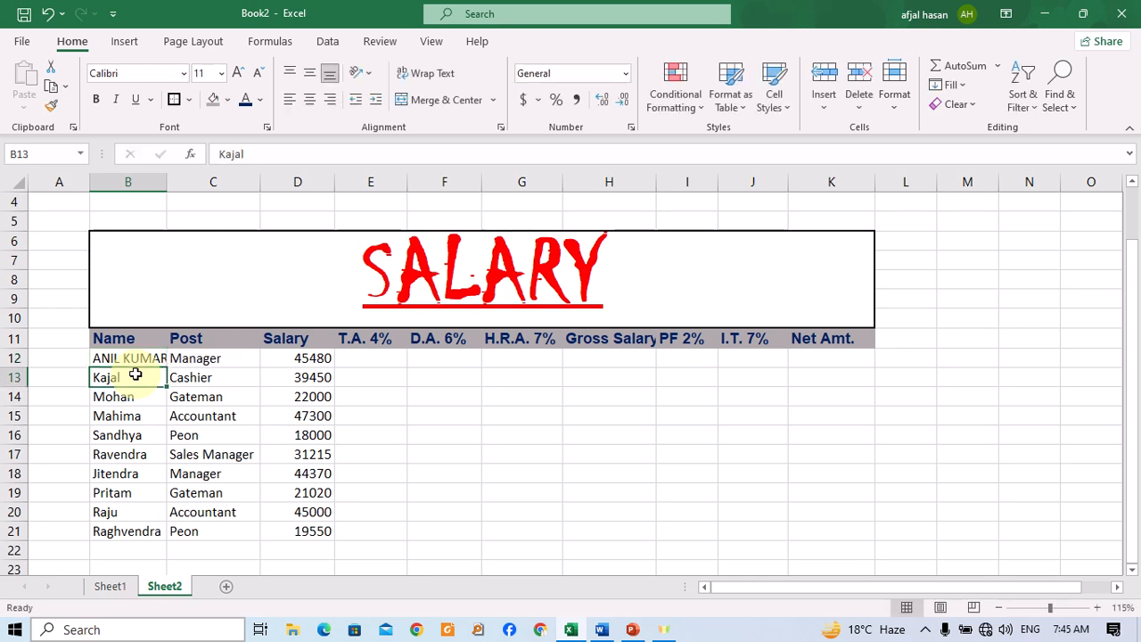
# Widen column B to fit the full name, then narrow it partway again.
pyautogui.click(143, 358)
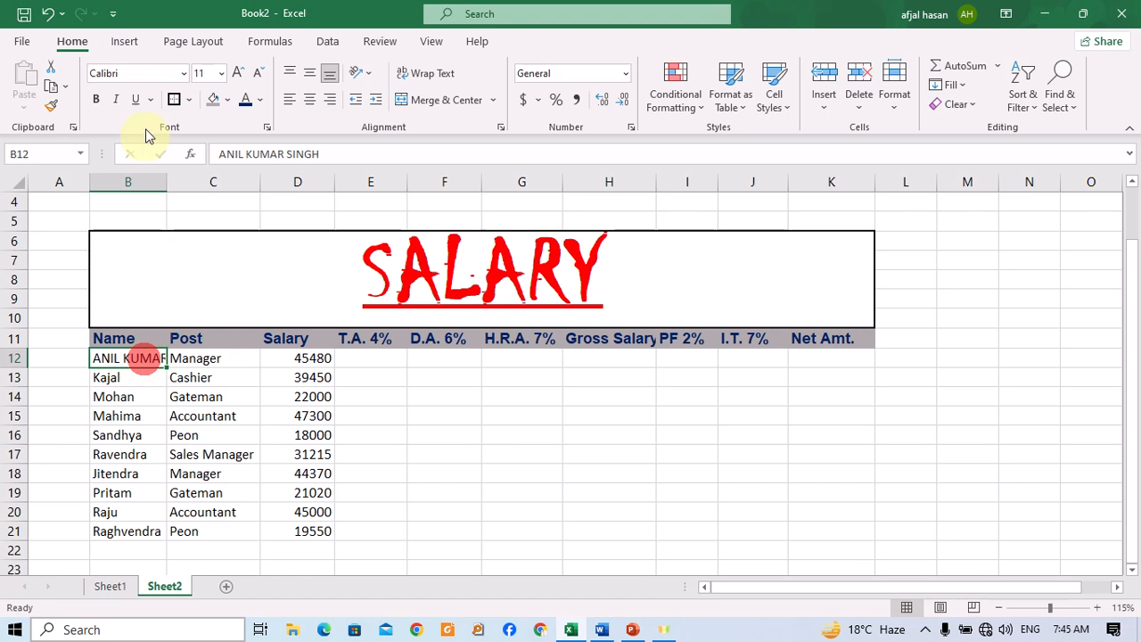
pyautogui.moveTo(163, 177); pyautogui.dragTo(215, 197)
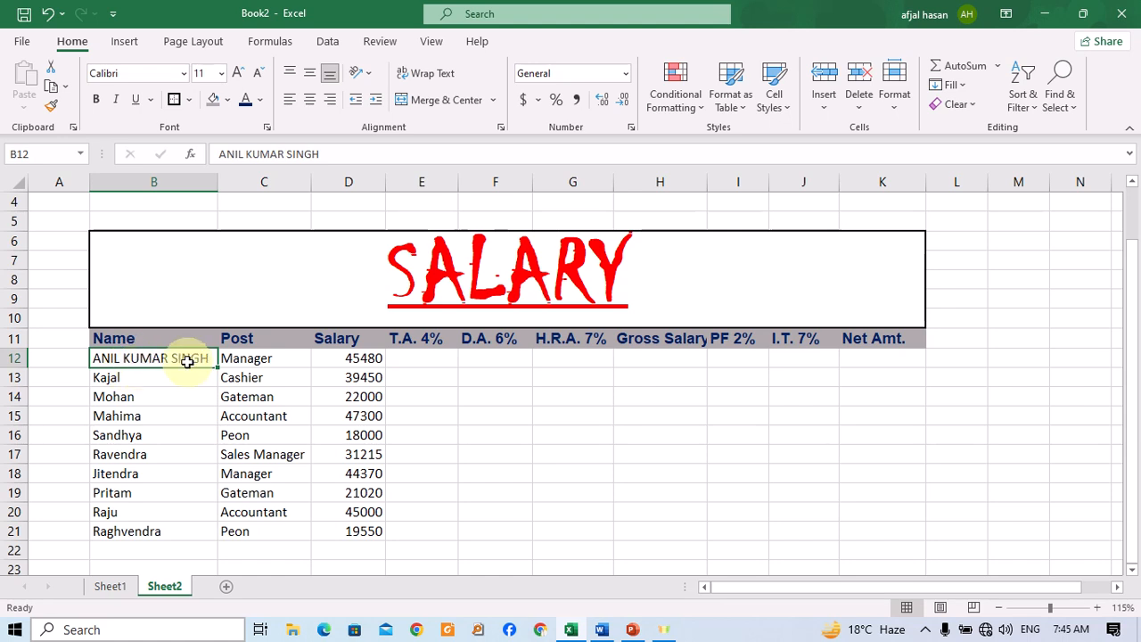
pyautogui.moveTo(219, 182); pyautogui.dragTo(181, 184)
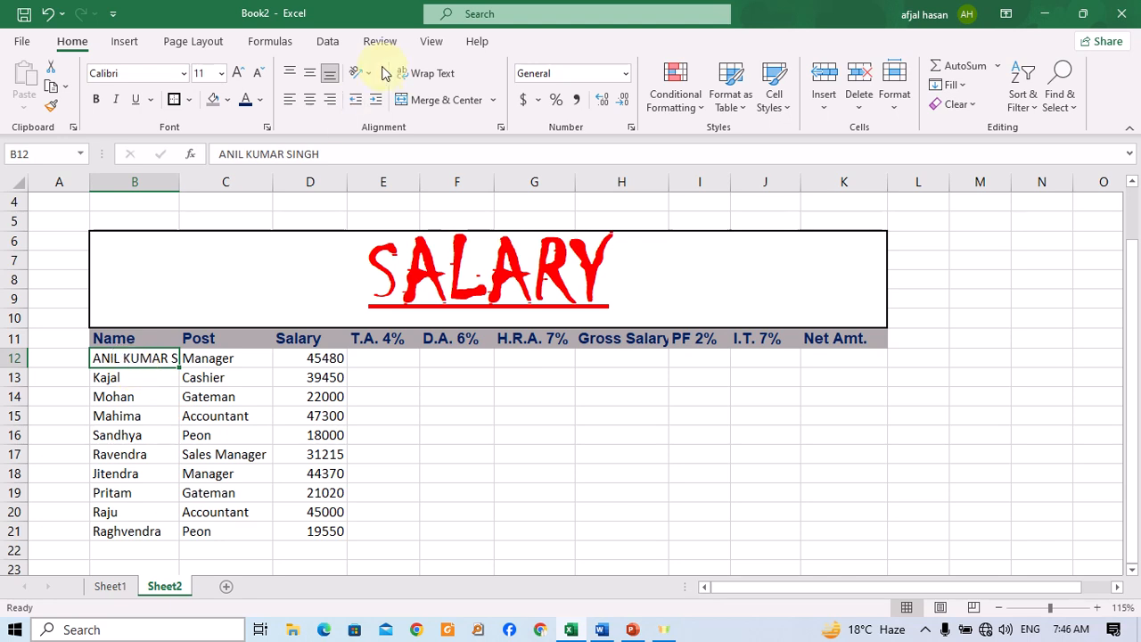
# Toggle Wrap Text on and off for cell B12 a few times.
pyautogui.click(427, 80)
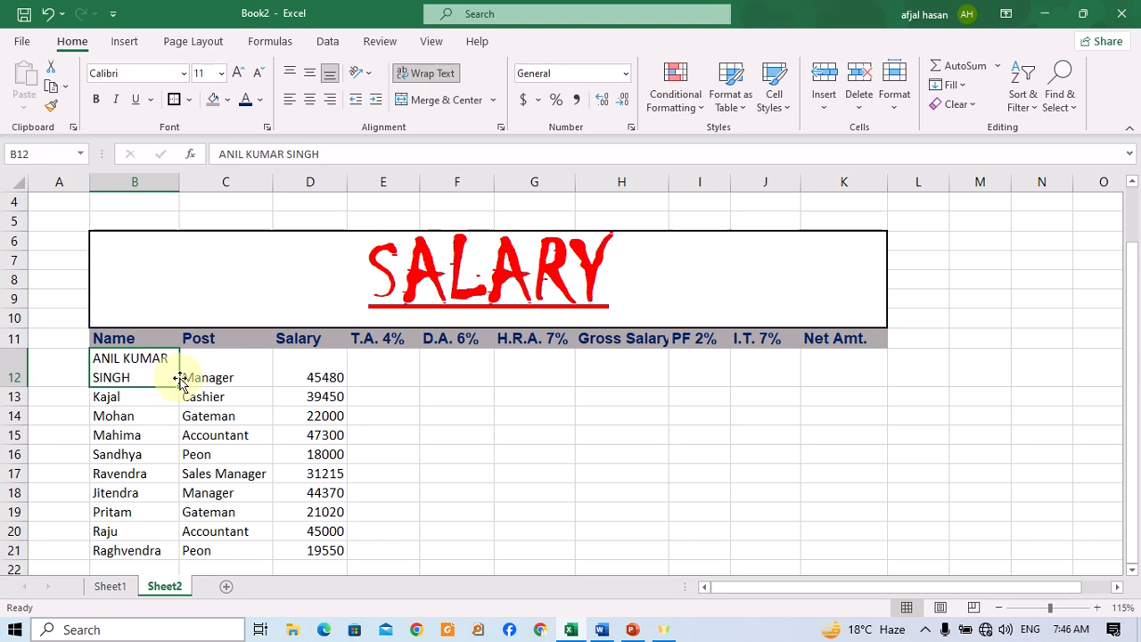
pyautogui.click(428, 75)
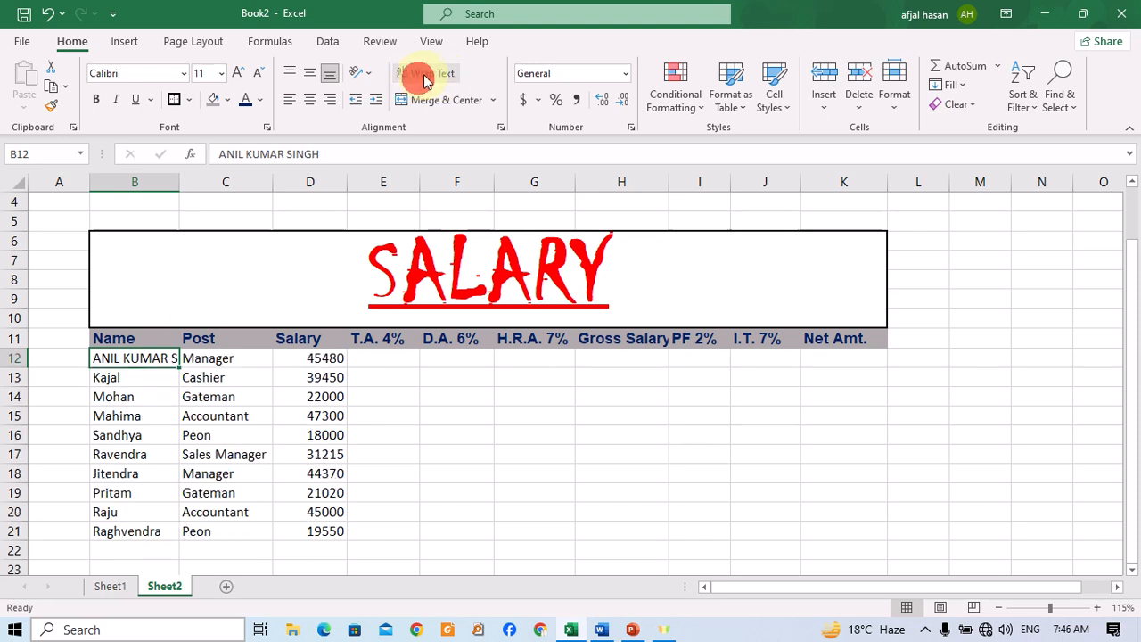
pyautogui.click(425, 78)
pyautogui.click(424, 78)
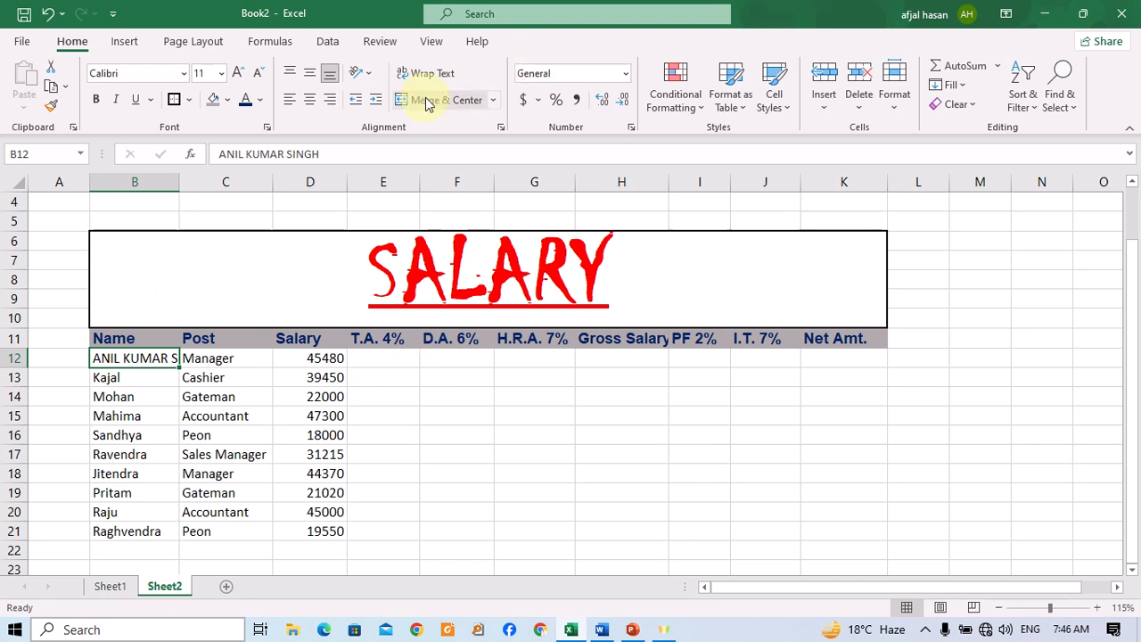
# Undo the last two changes on Sheet2 and apply Wrap Text to cell B12.
pyautogui.click(112, 589)
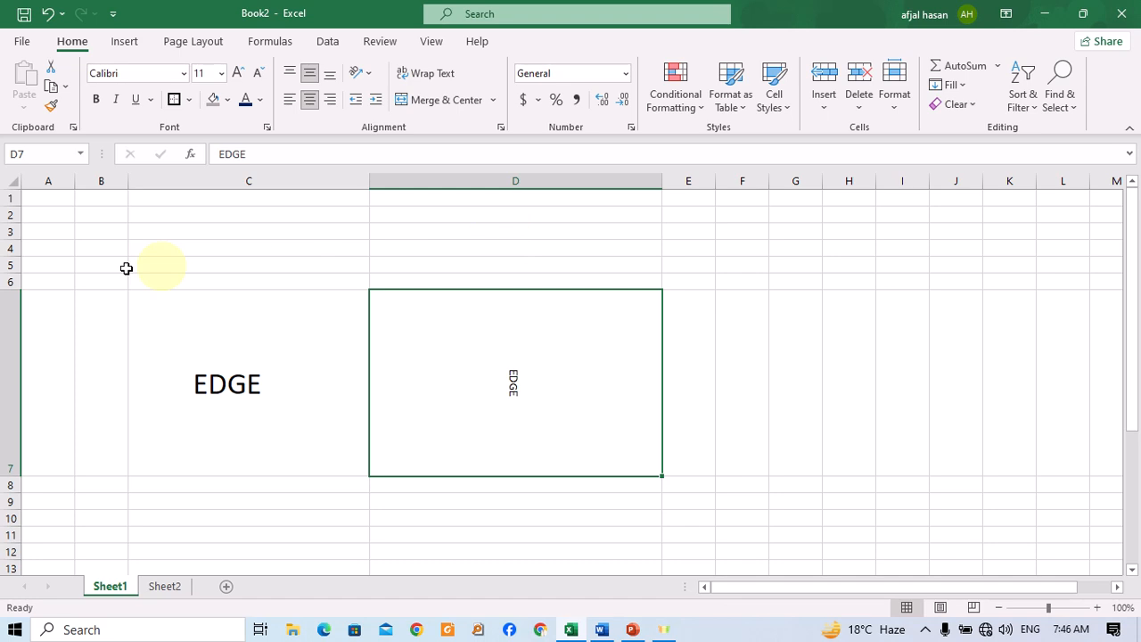
pyautogui.hotkey('ctrl', 'pagedown')
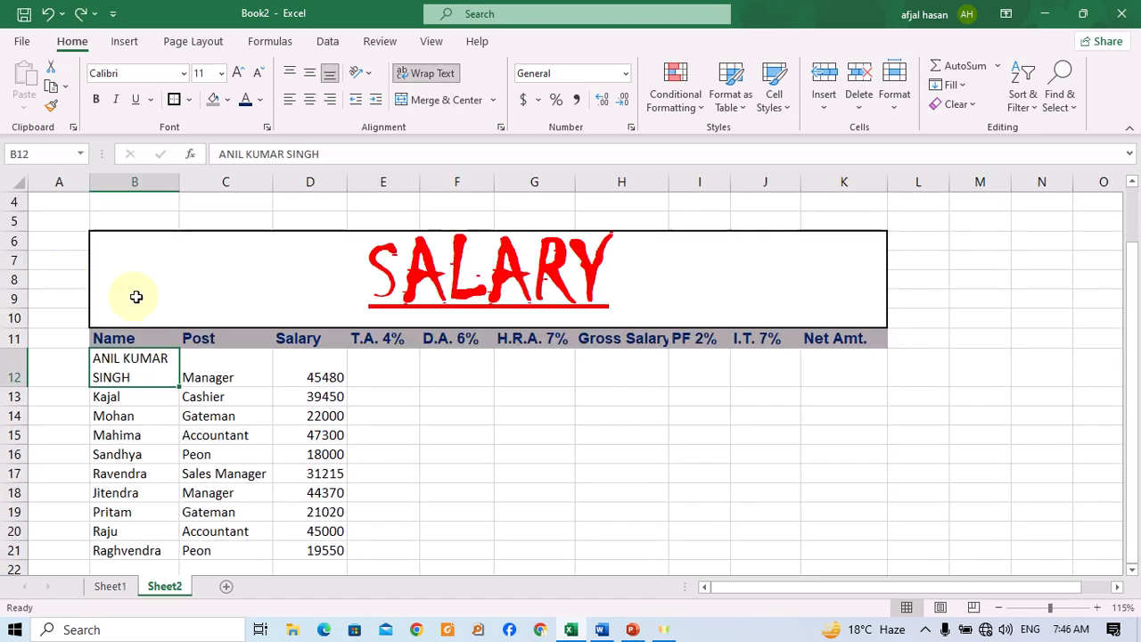
pyautogui.hotkey('ctrl', 'z')
pyautogui.hotkey('ctrl', 'z')
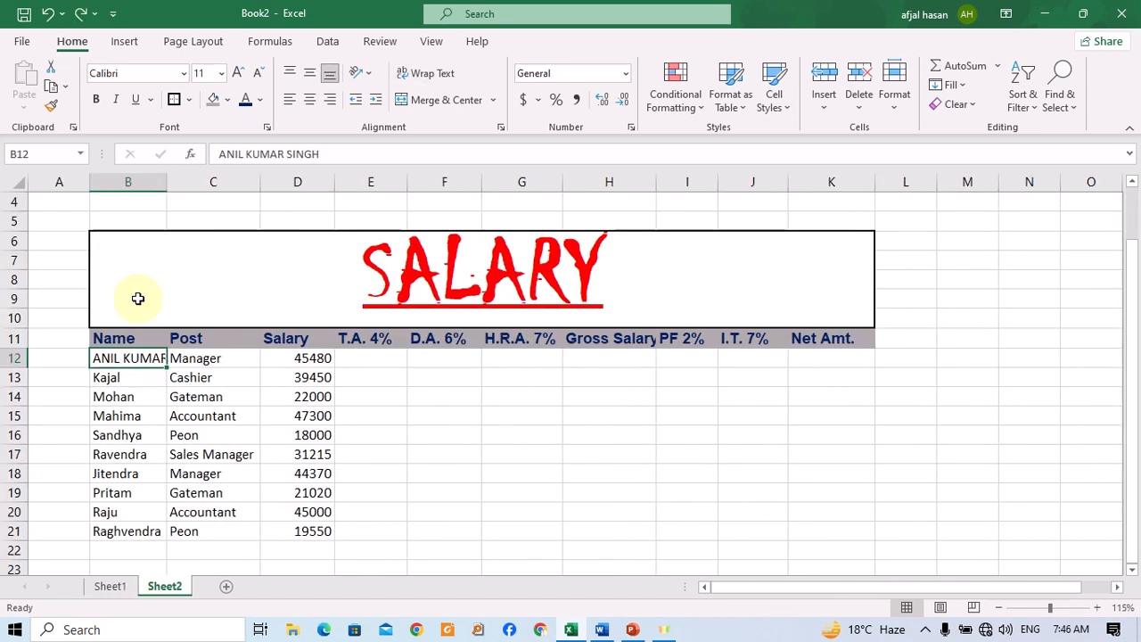
pyautogui.click(428, 73)
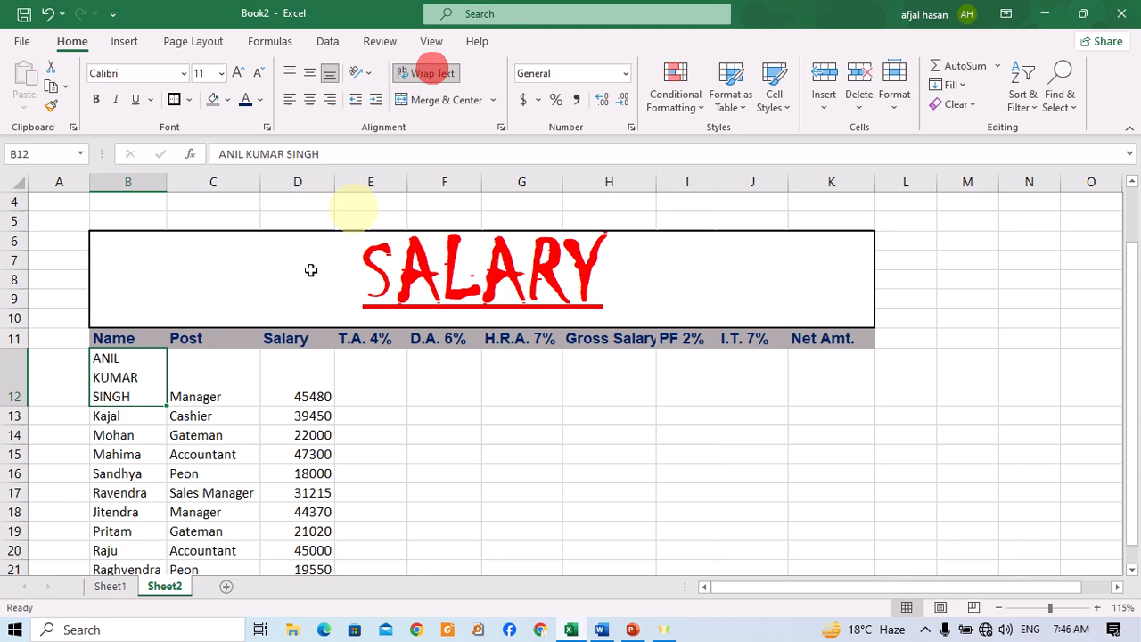
# Insert a new worksheet and try to Merge & Center cells A1 through K1.
pyautogui.click(111, 587)
pyautogui.click(227, 585)
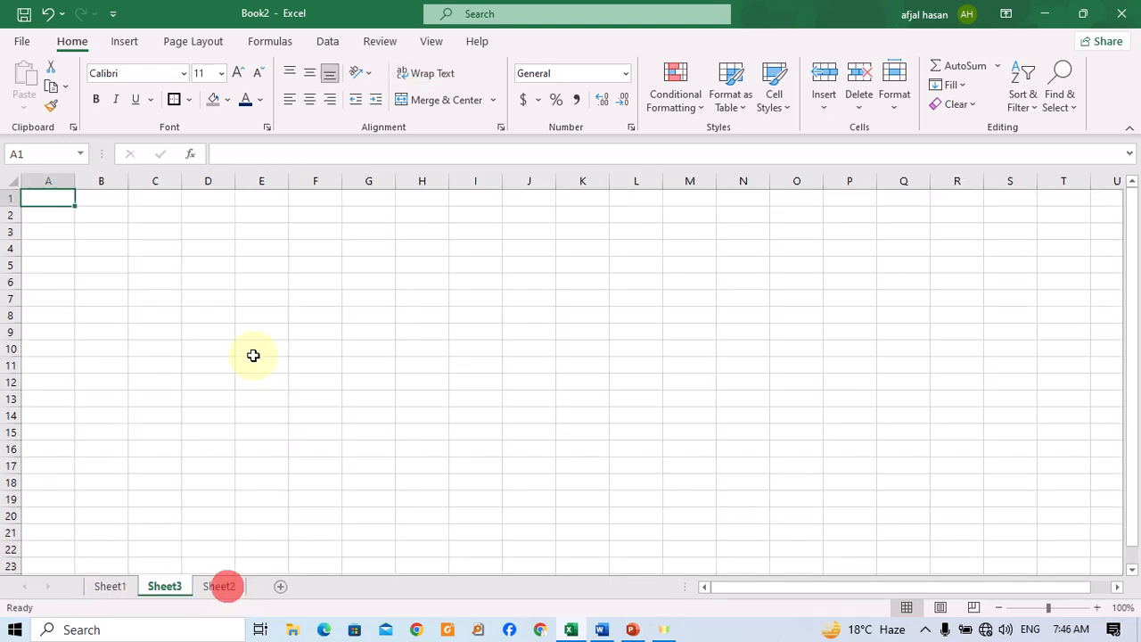
pyautogui.click(166, 305)
pyautogui.moveTo(39, 204); pyautogui.dragTo(570, 192)
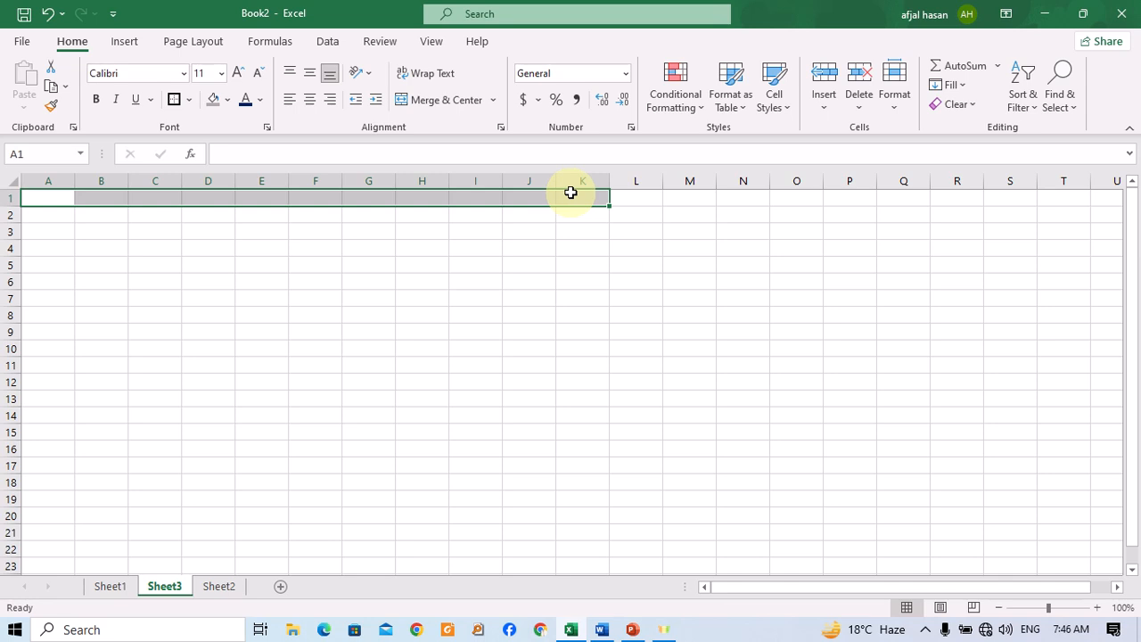
pyautogui.click(438, 103)
# Widen column A on the new sheet.
pyautogui.click(187, 285)
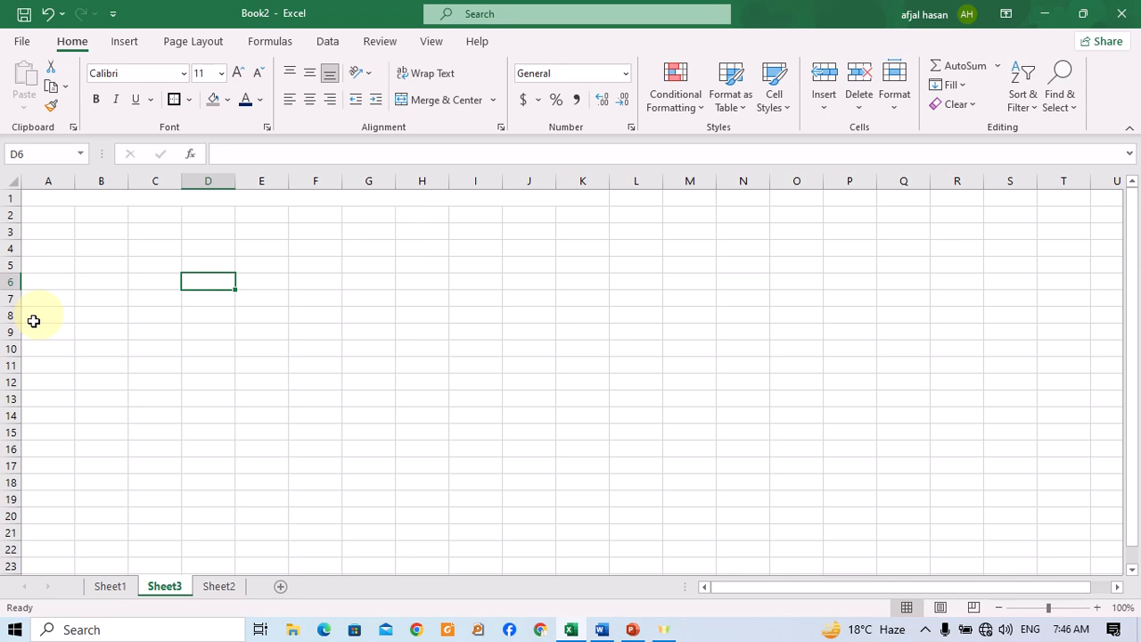
pyautogui.click(61, 315)
pyautogui.click(94, 311)
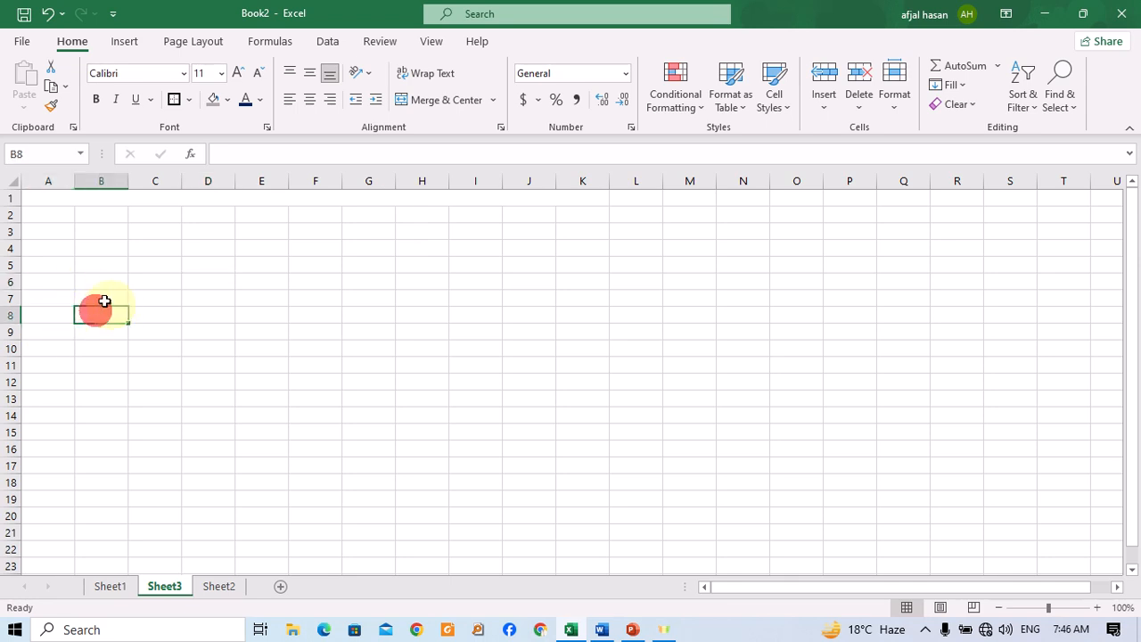
pyautogui.click(49, 304)
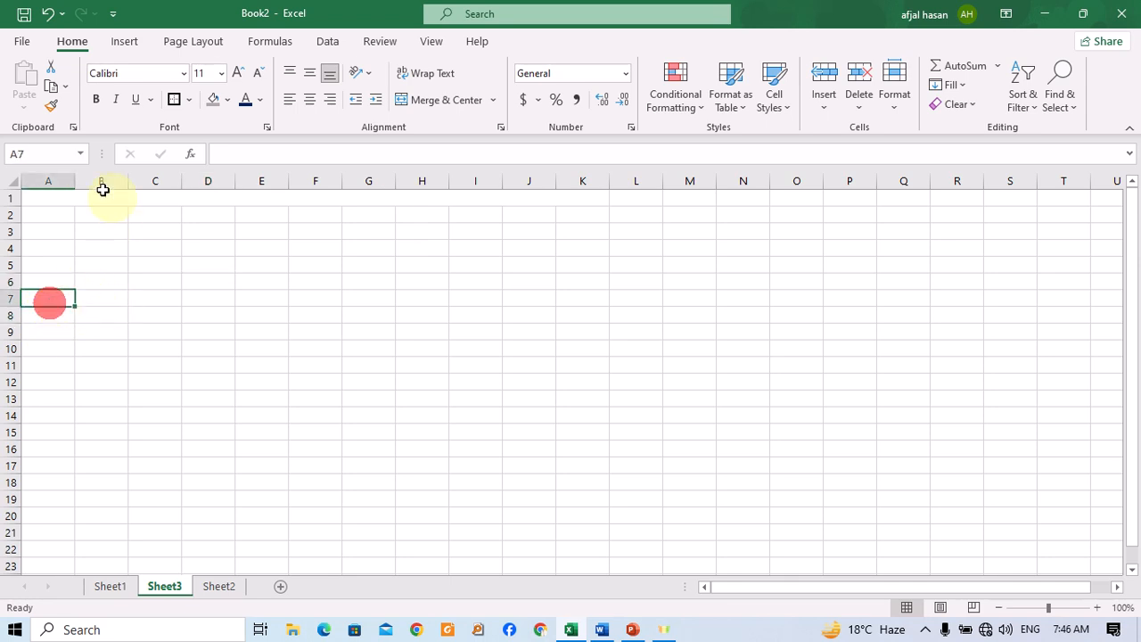
pyautogui.moveTo(78, 181); pyautogui.dragTo(168, 185)
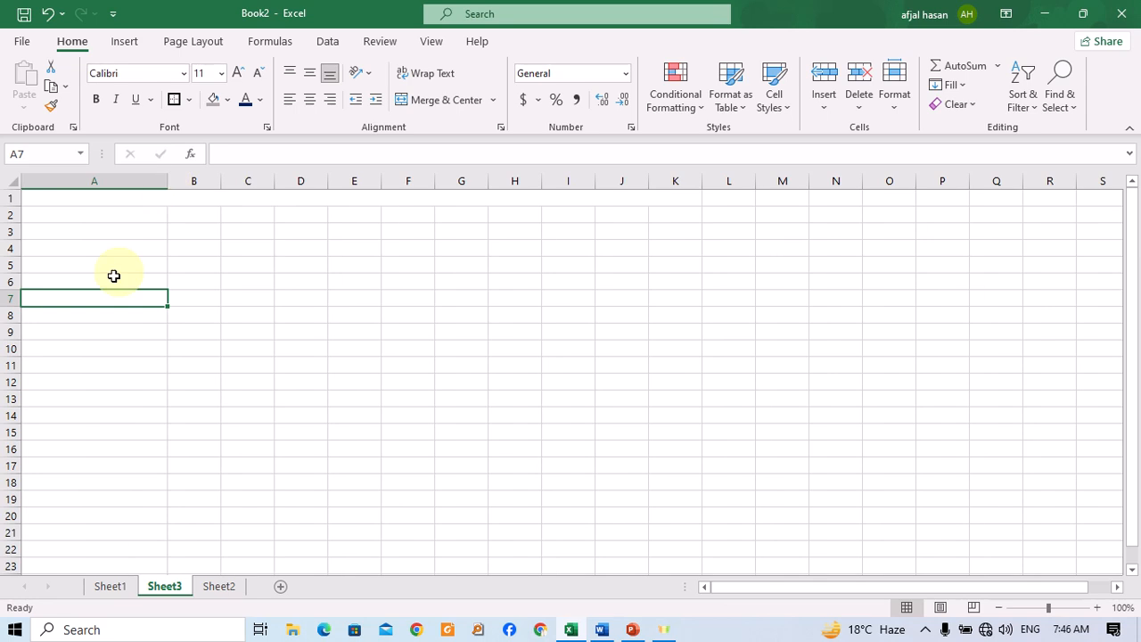
# Enter Name of candidate in cell A6 and move to B6.
pyautogui.click(92, 275)
pyautogui.write('N')
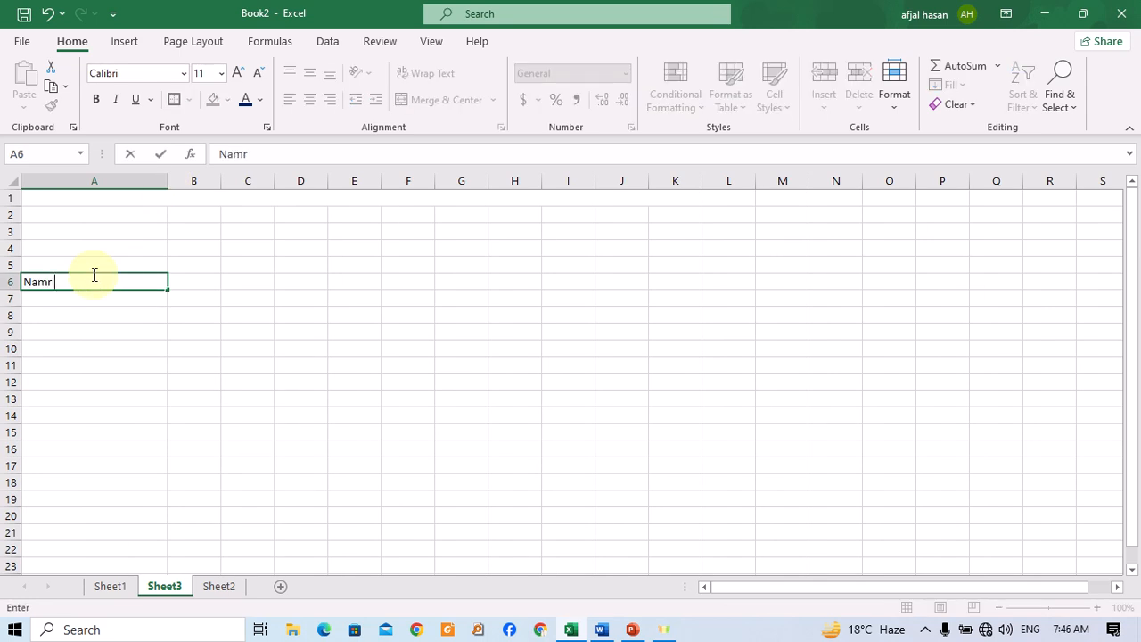
pyautogui.write('ame of candidate')
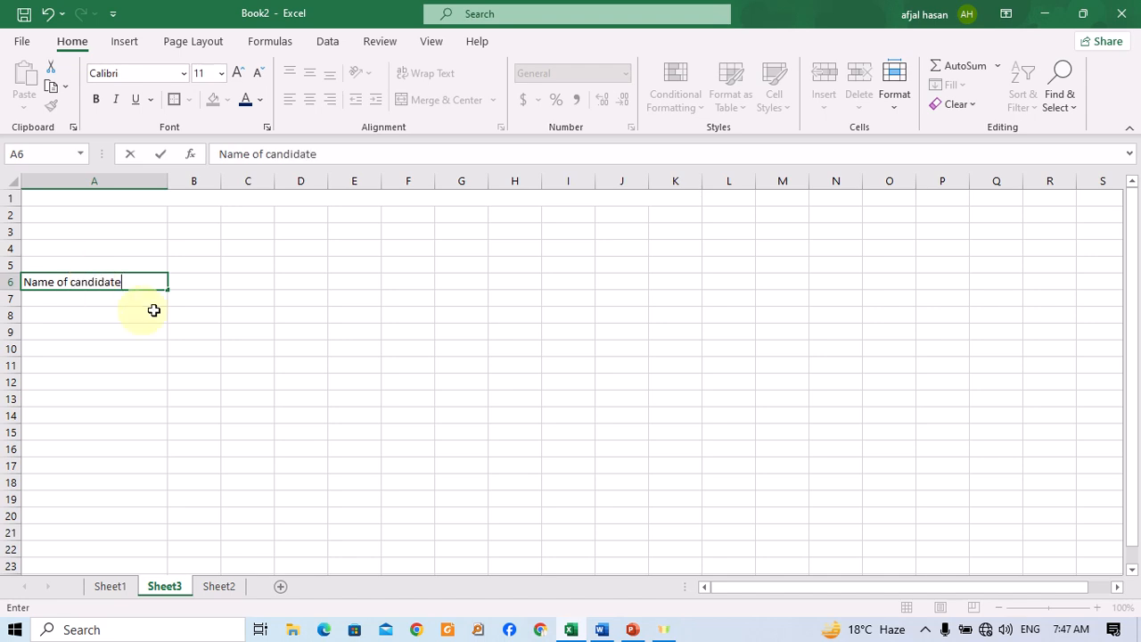
pyautogui.click(151, 305)
pyautogui.click(110, 296)
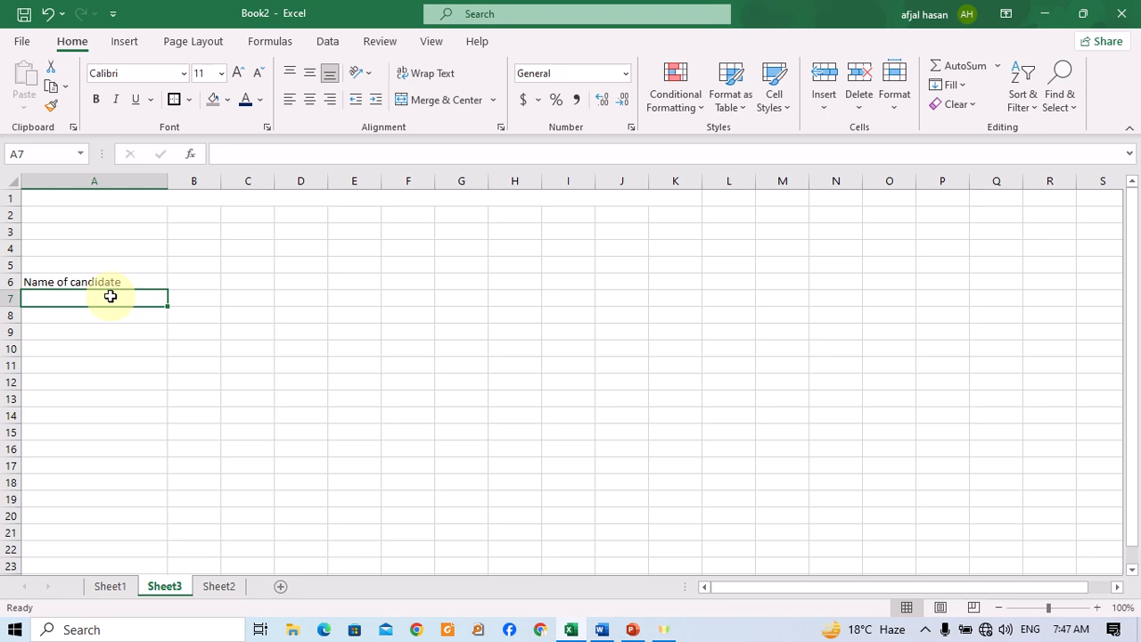
pyautogui.press('Up')
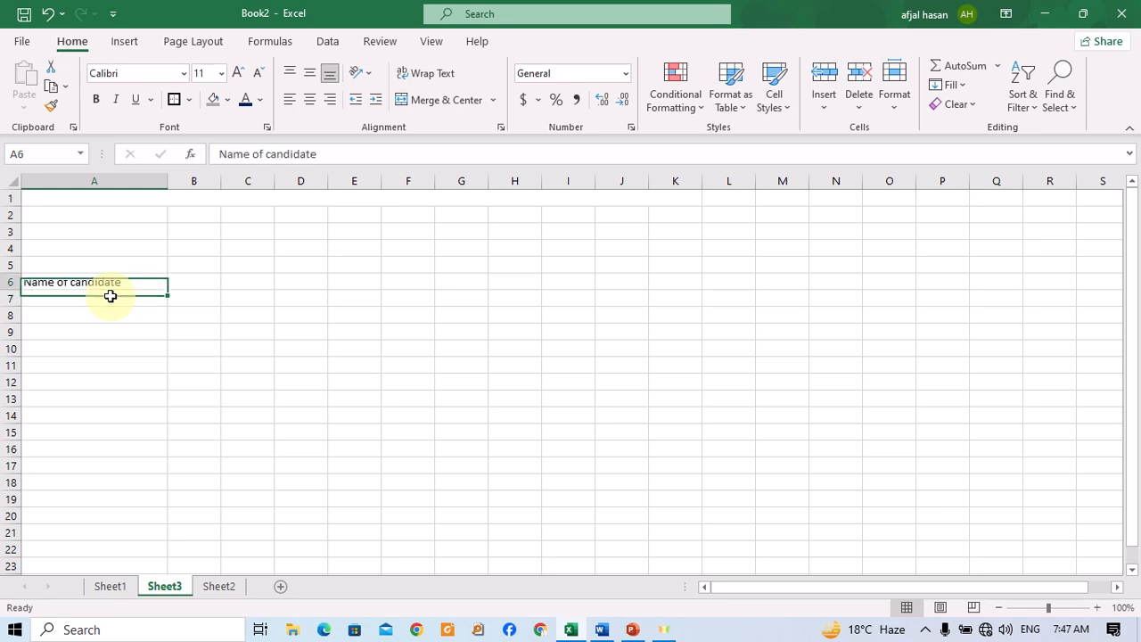
pyautogui.press('Right')
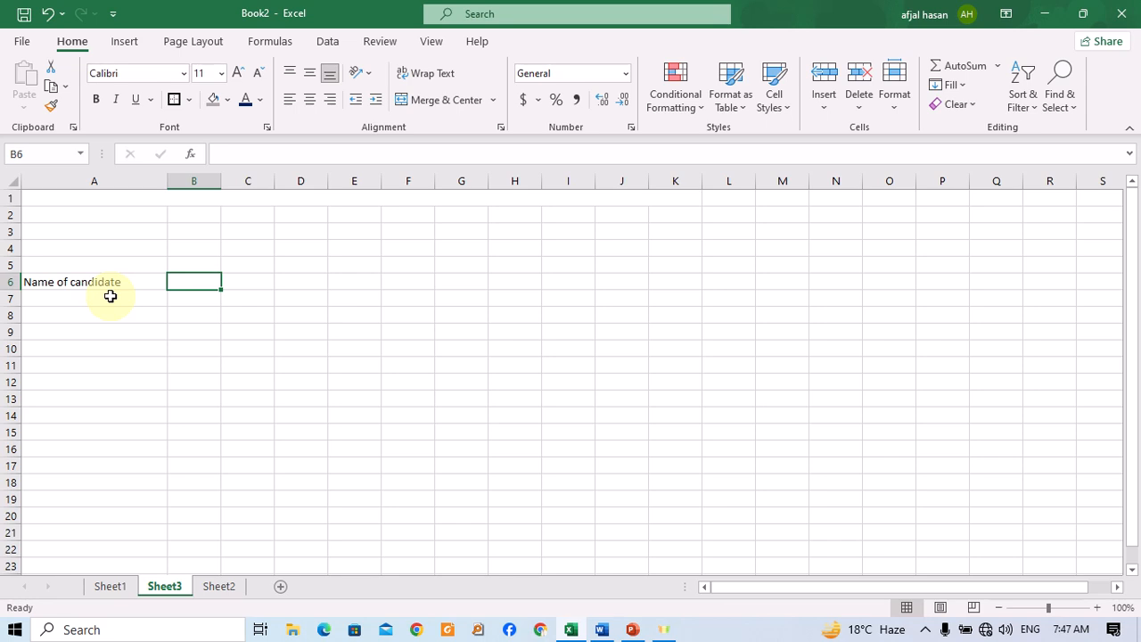
# Enter Exam Time in cell B6 and widen column B slightly.
pyautogui.write('Exam TIme')
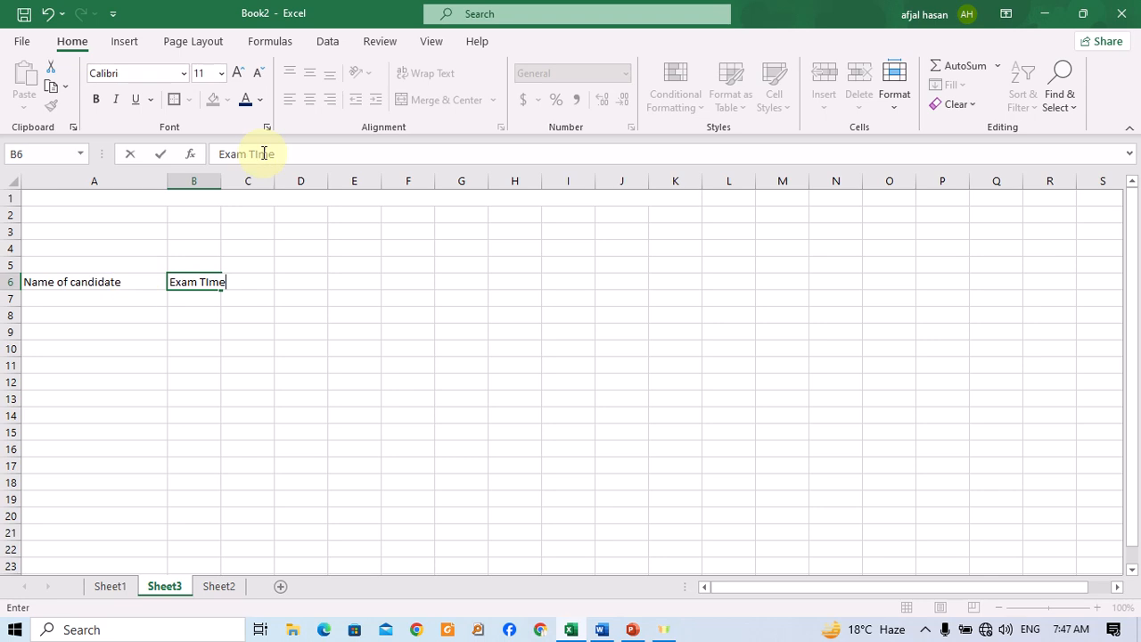
pyautogui.click(265, 336)
pyautogui.moveTo(221, 180); pyautogui.dragTo(237, 181)
# Merge and center cells A7 and A8.
pyautogui.click(113, 284)
pyautogui.click(98, 298)
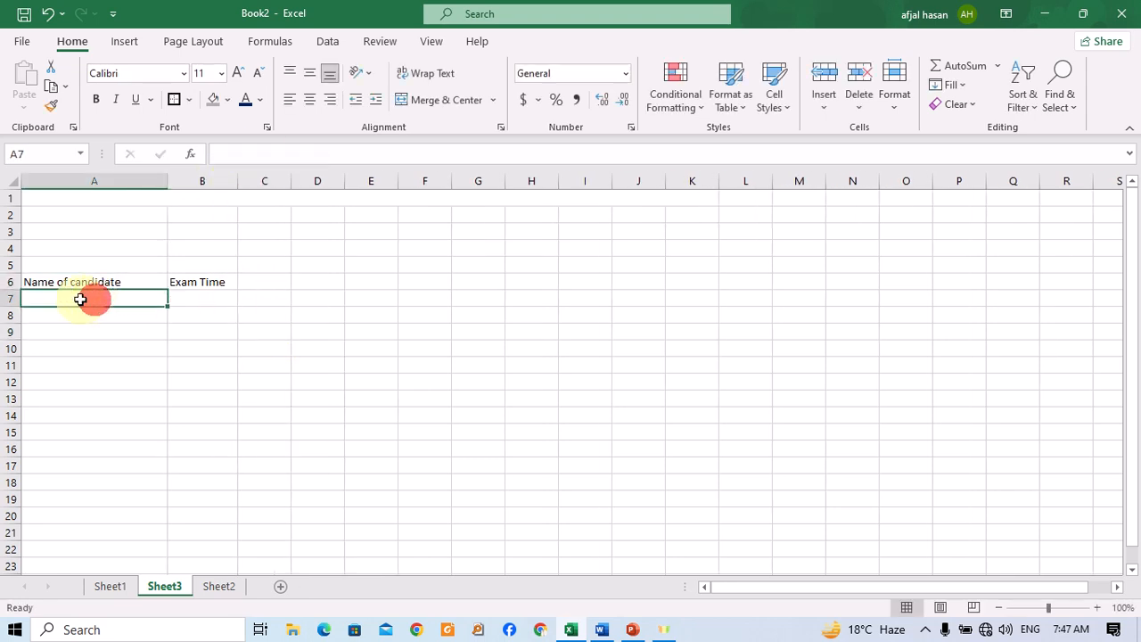
pyautogui.moveTo(70, 307); pyautogui.dragTo(72, 312)
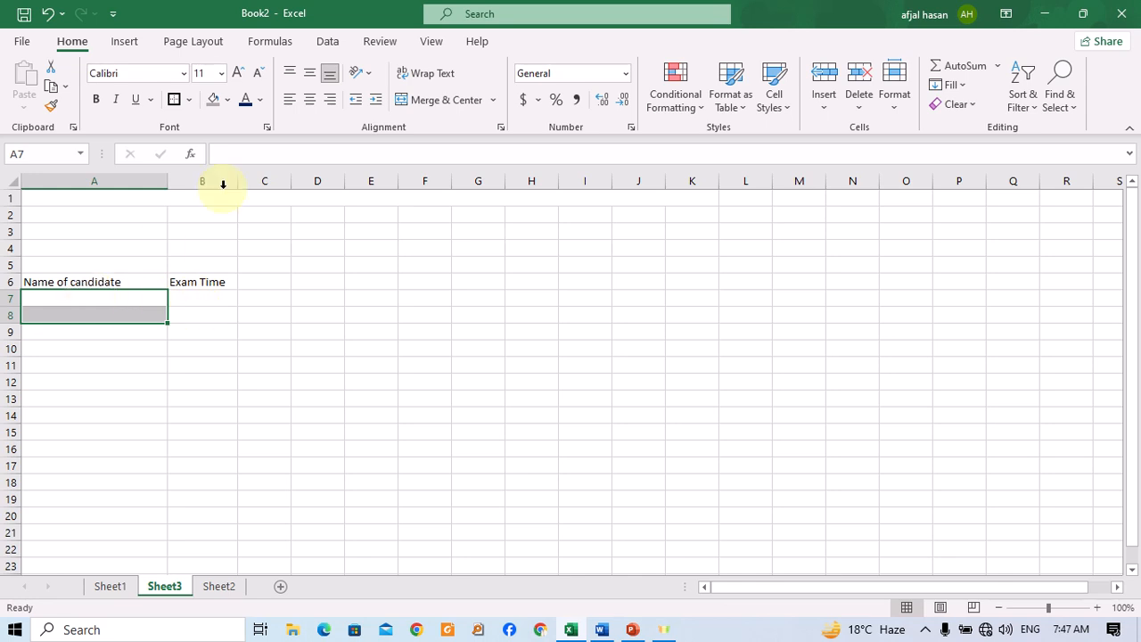
pyautogui.click(437, 101)
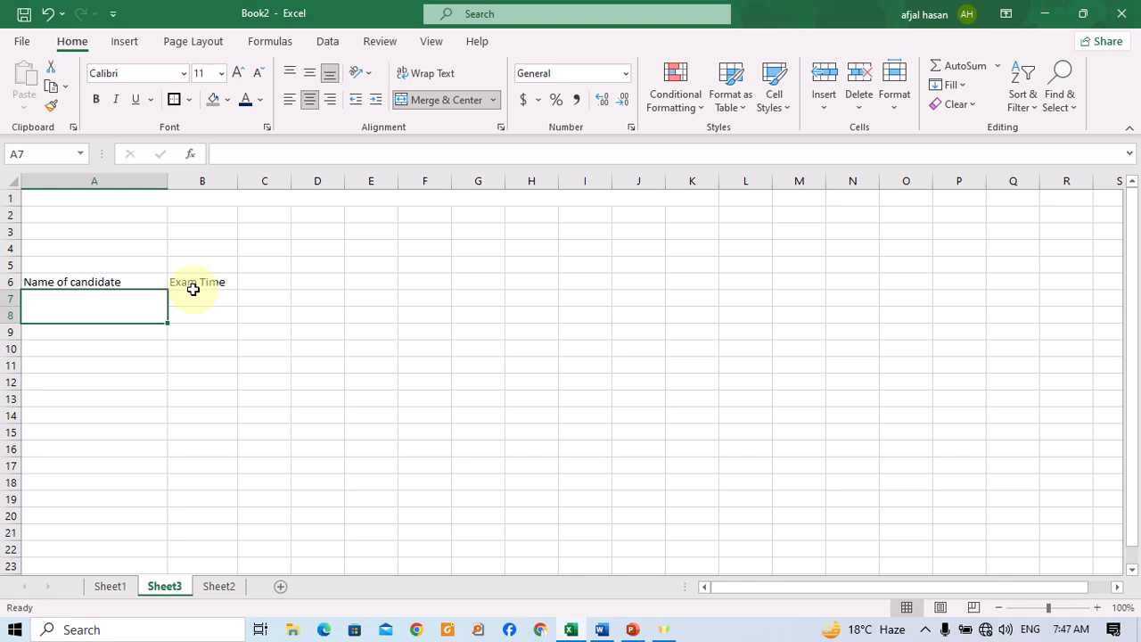
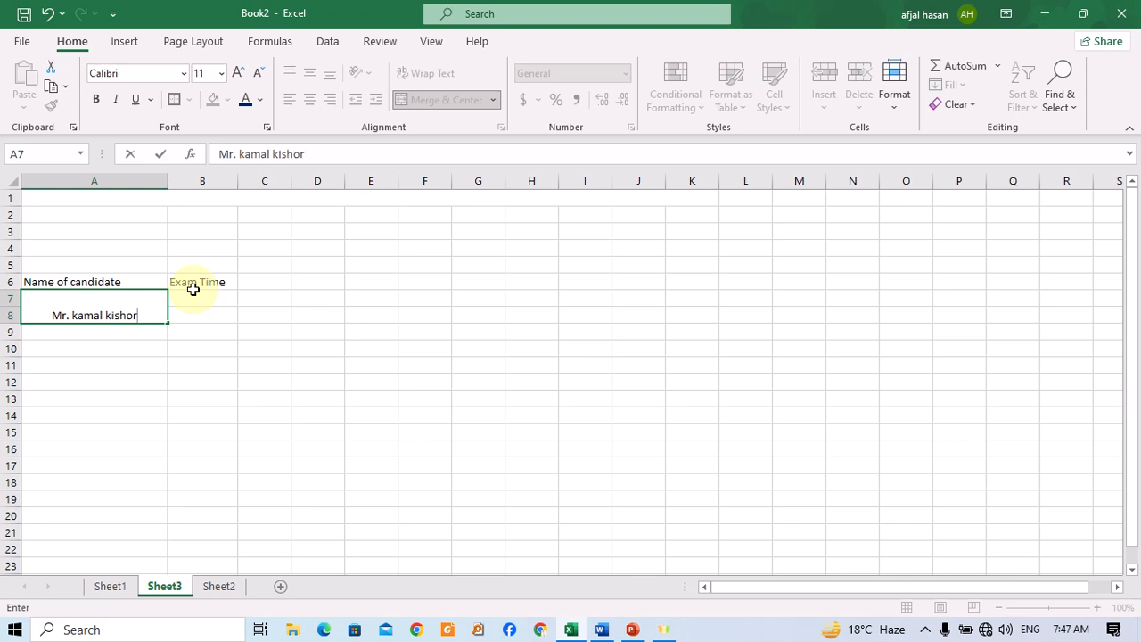
# Enter the candidate's name in the merged cell A7.
pyautogui.press('Return')
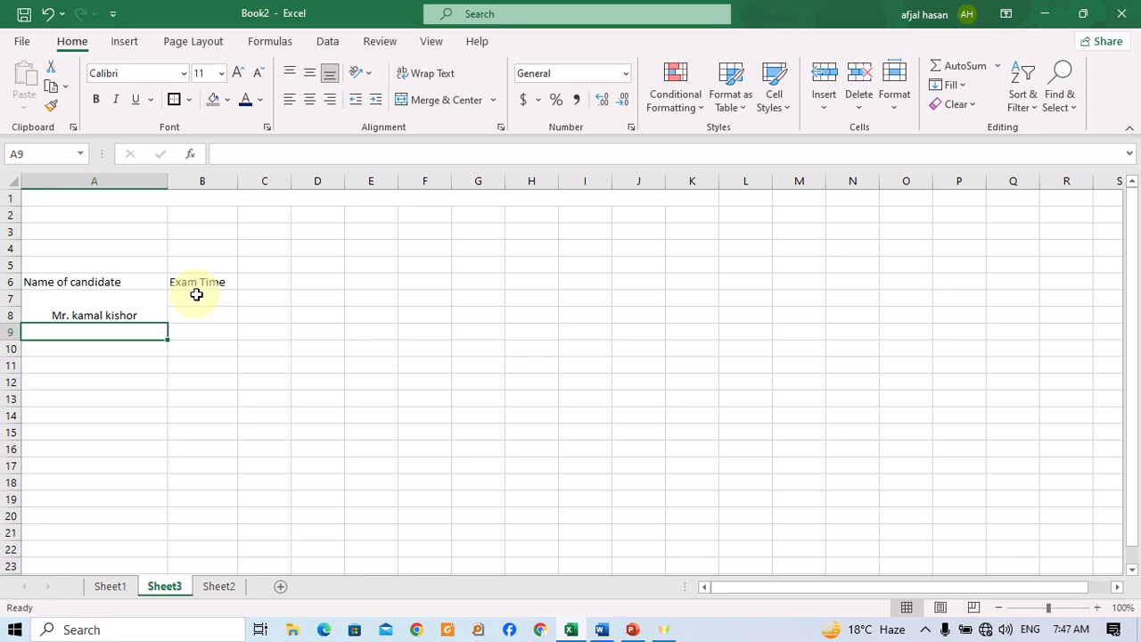
# Align the candidate's name to the vertical middle of its merged cell.
pyautogui.click(195, 297)
pyautogui.click(127, 303)
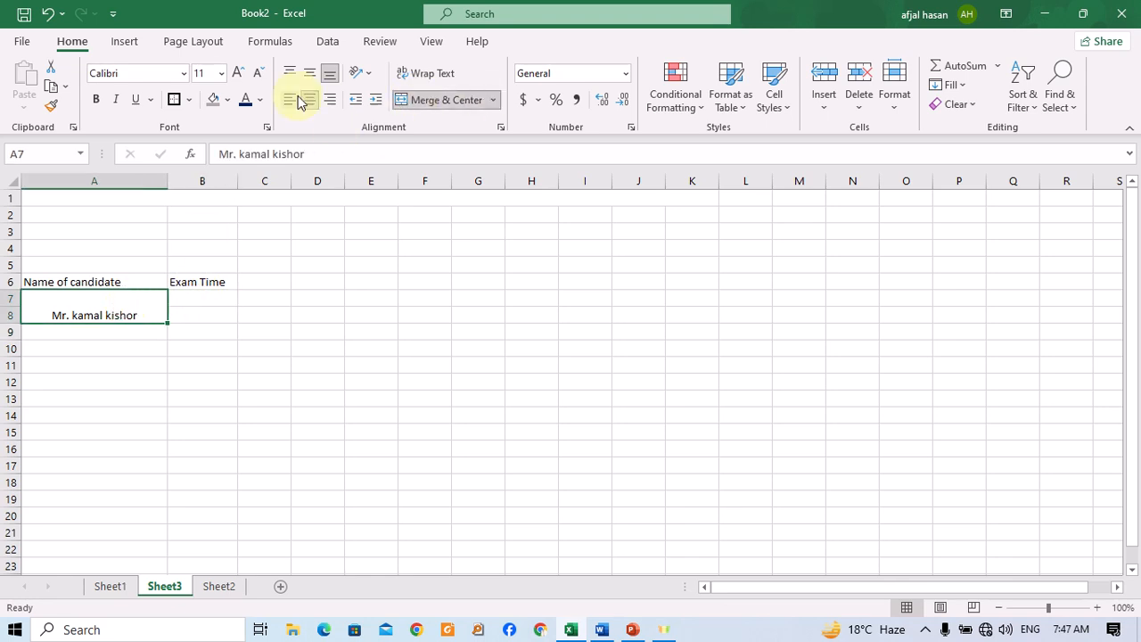
pyautogui.click(312, 71)
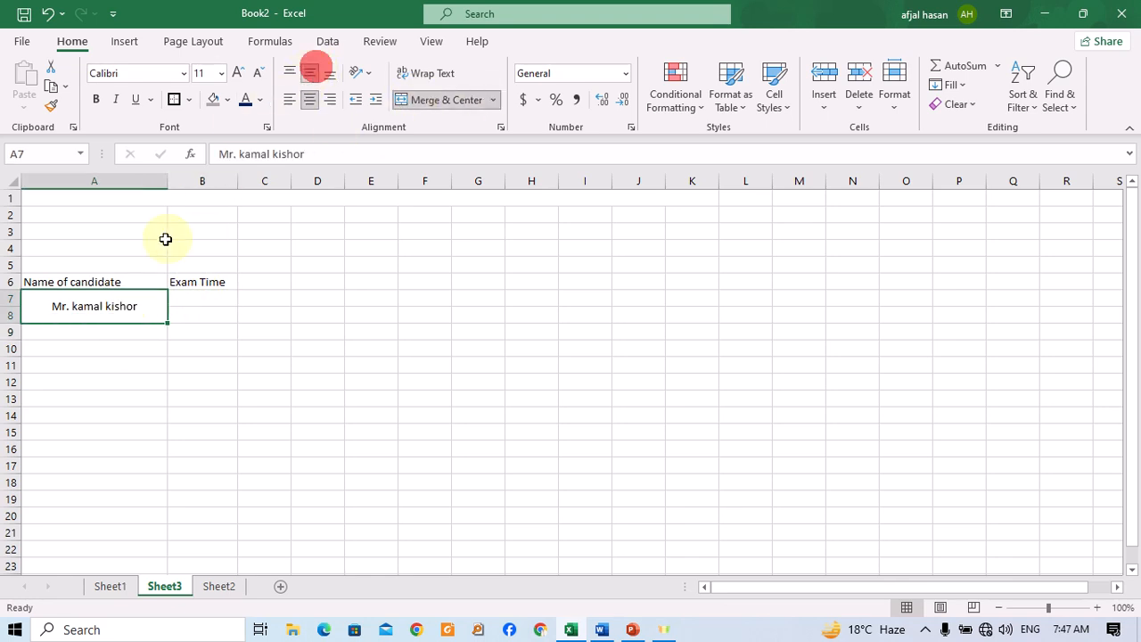
# Enter Shift 1 in cell B7.
pyautogui.click(199, 294)
pyautogui.write('Shi')
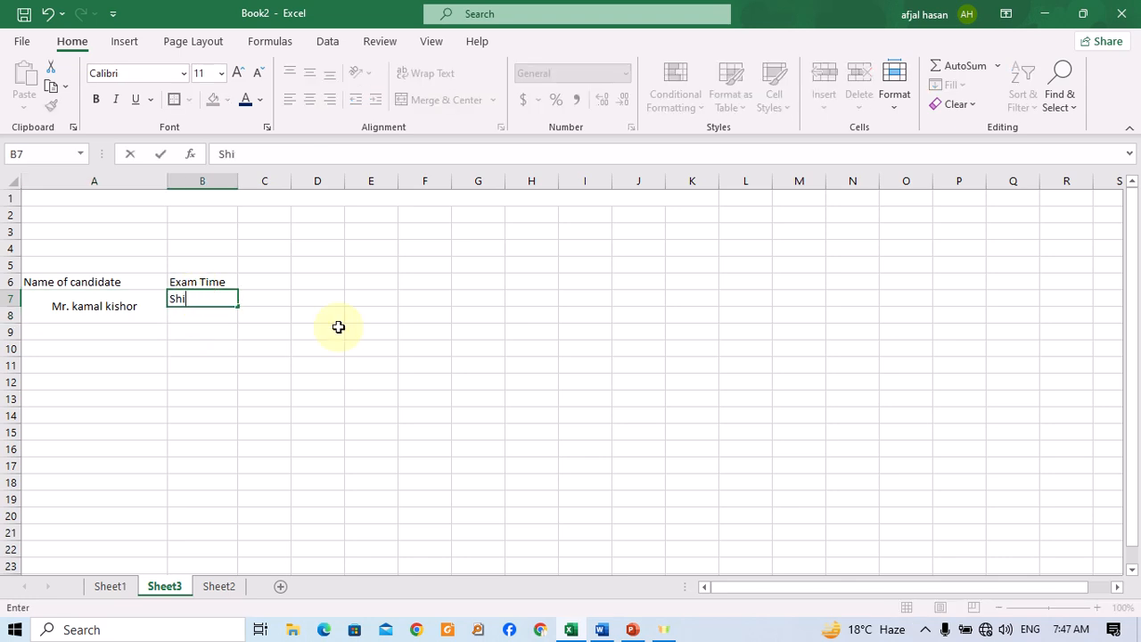
pyautogui.write('ft 1')
pyautogui.press('Return')
# Enter shift 2 in cell B8.
pyautogui.write('Sh')
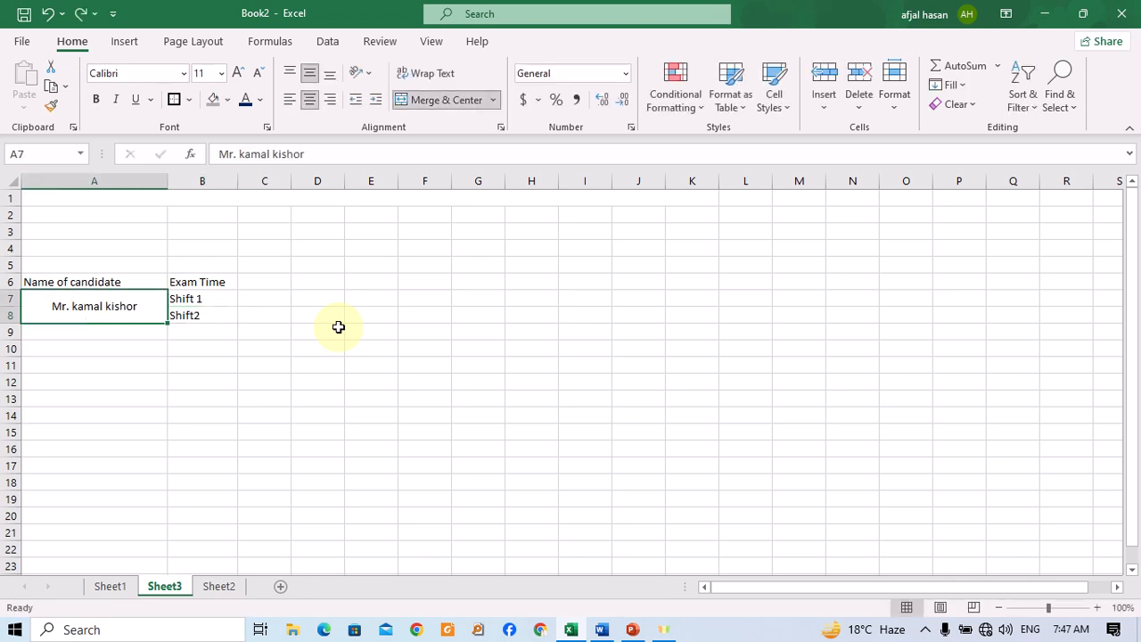
pyautogui.hotkey('ctrl', 'z')
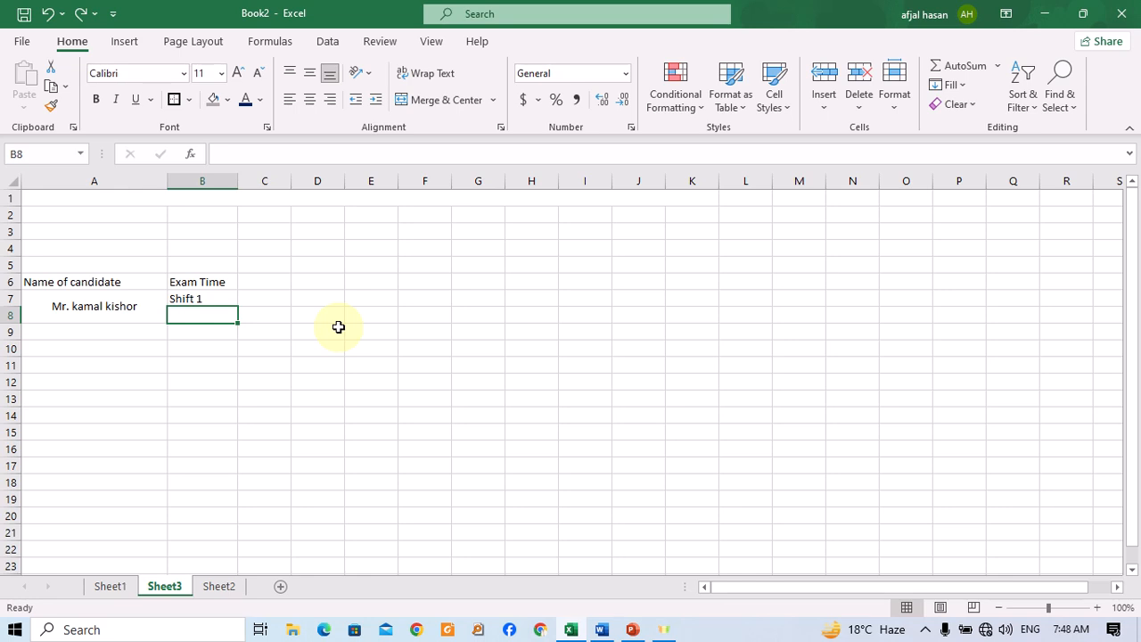
pyautogui.write('shift')
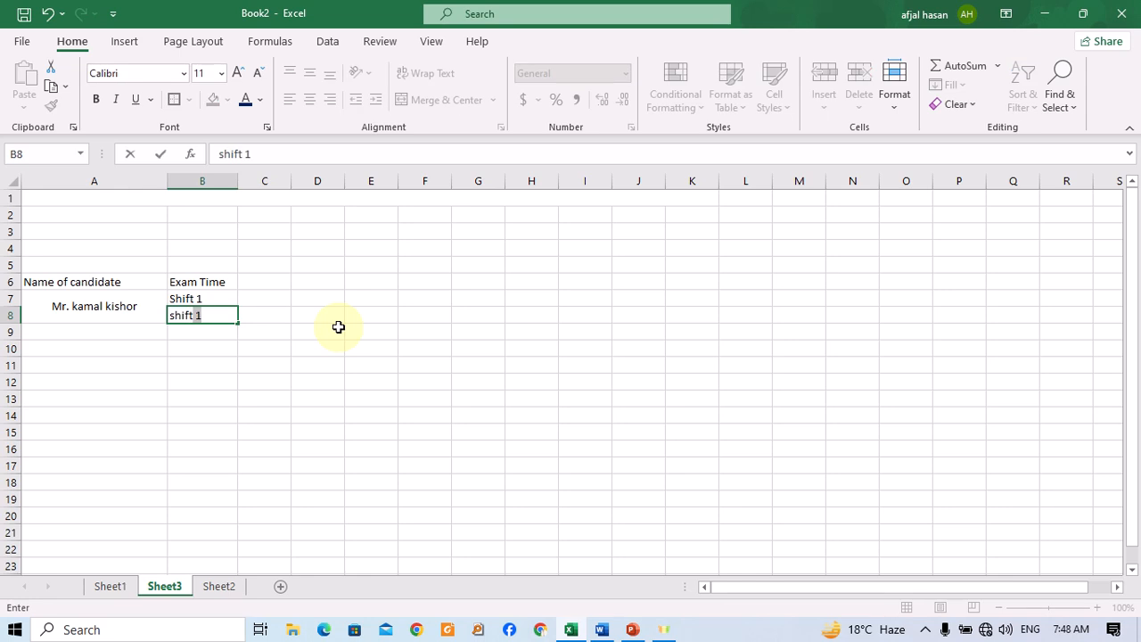
pyautogui.write(' 2')
pyautogui.press('Return')
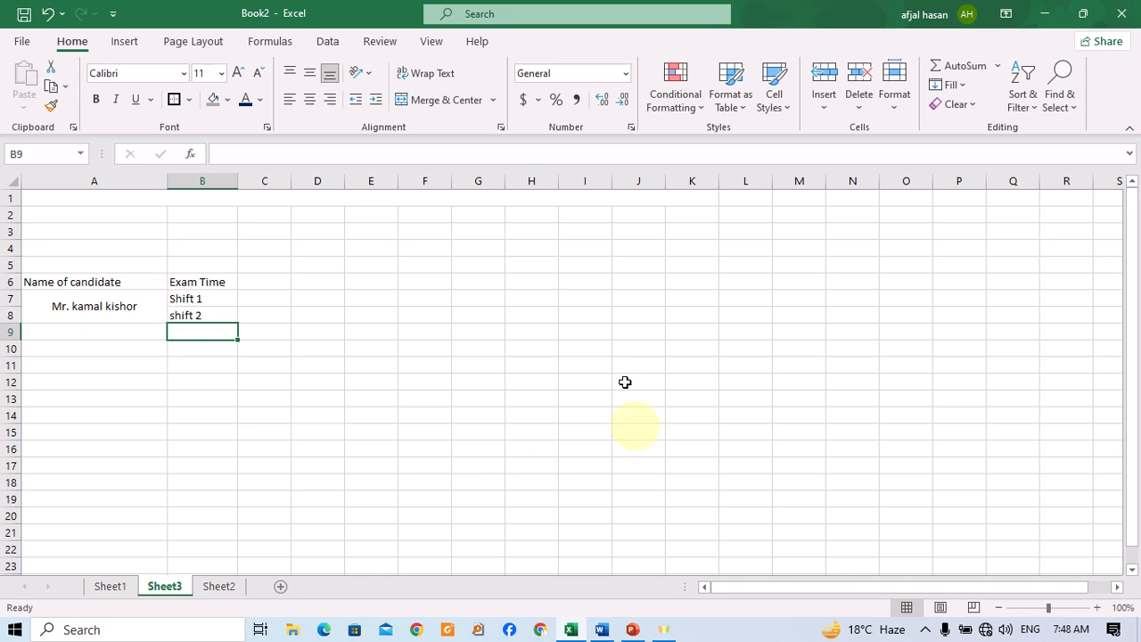
# Merge and center the block A2 through M5 above the headers.
pyautogui.moveTo(196, 214); pyautogui.dragTo(799, 265)
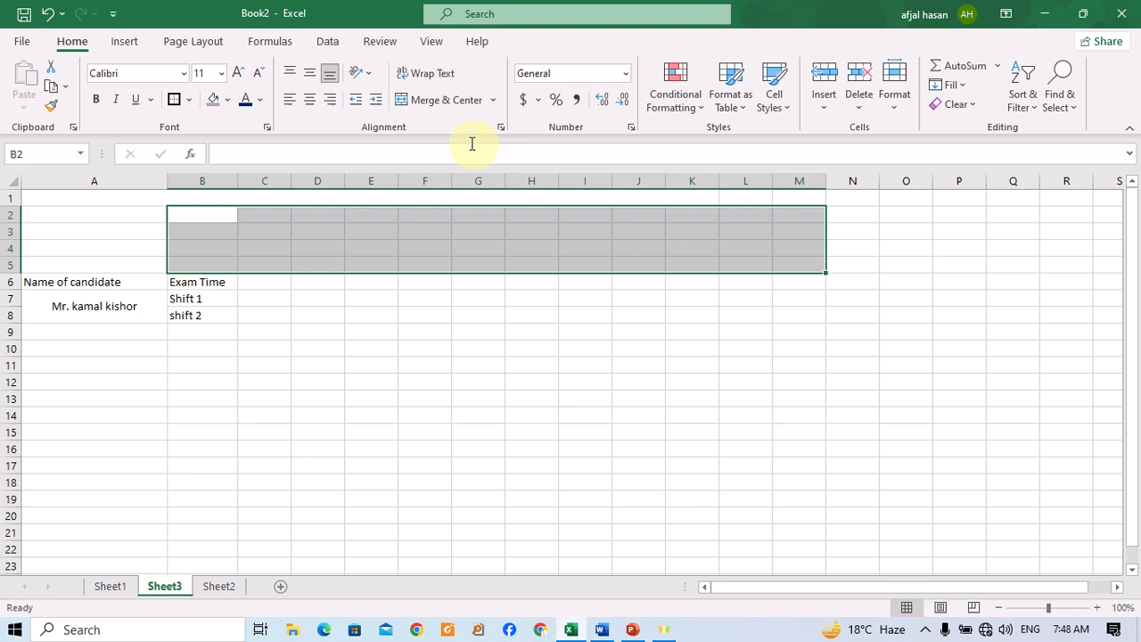
pyautogui.click(427, 100)
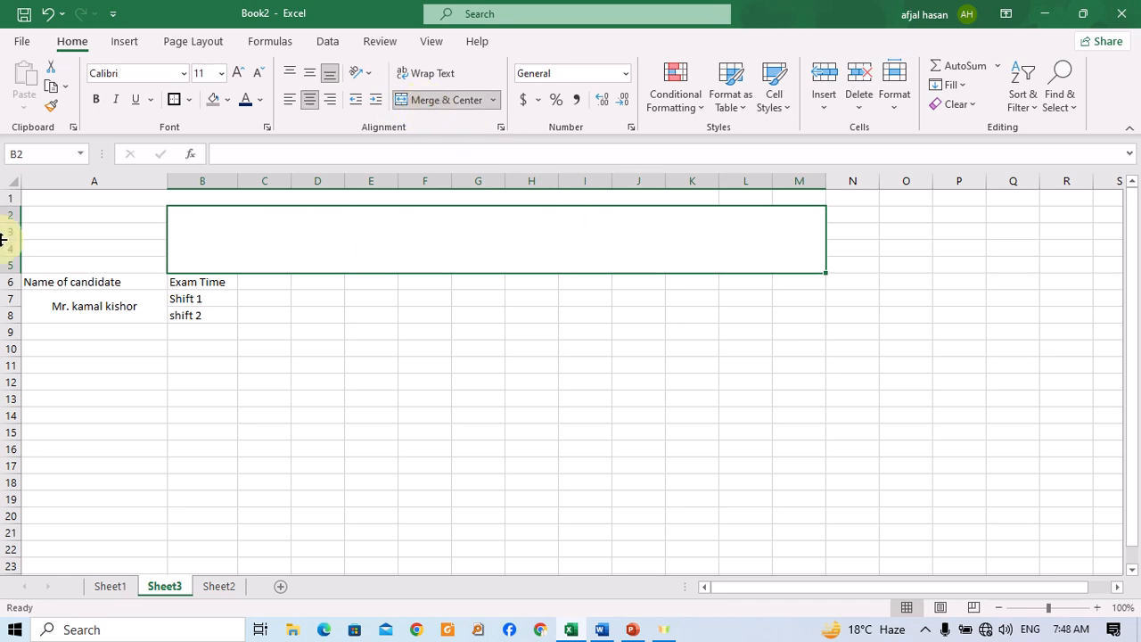
pyautogui.moveTo(30, 214)
pyautogui.mouseDown()
pyautogui.moveTo(407, 247)
pyautogui.moveTo(614, 237)
pyautogui.mouseUp()
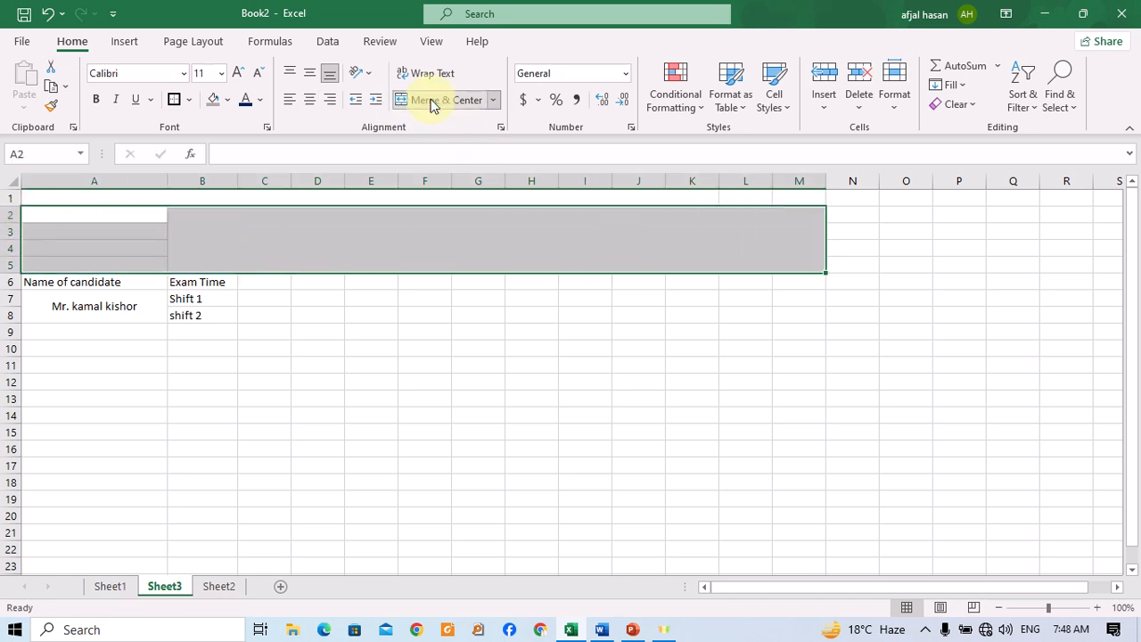
pyautogui.click(432, 100)
pyautogui.click(462, 347)
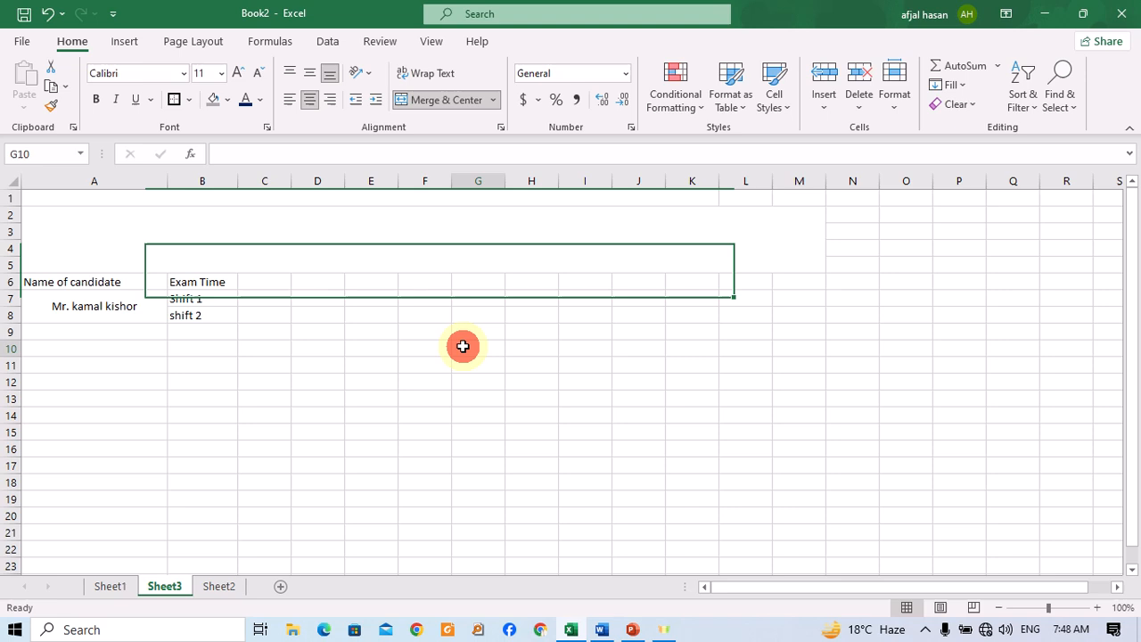
# Unmerge the A2:M5 block.
pyautogui.click(80, 305)
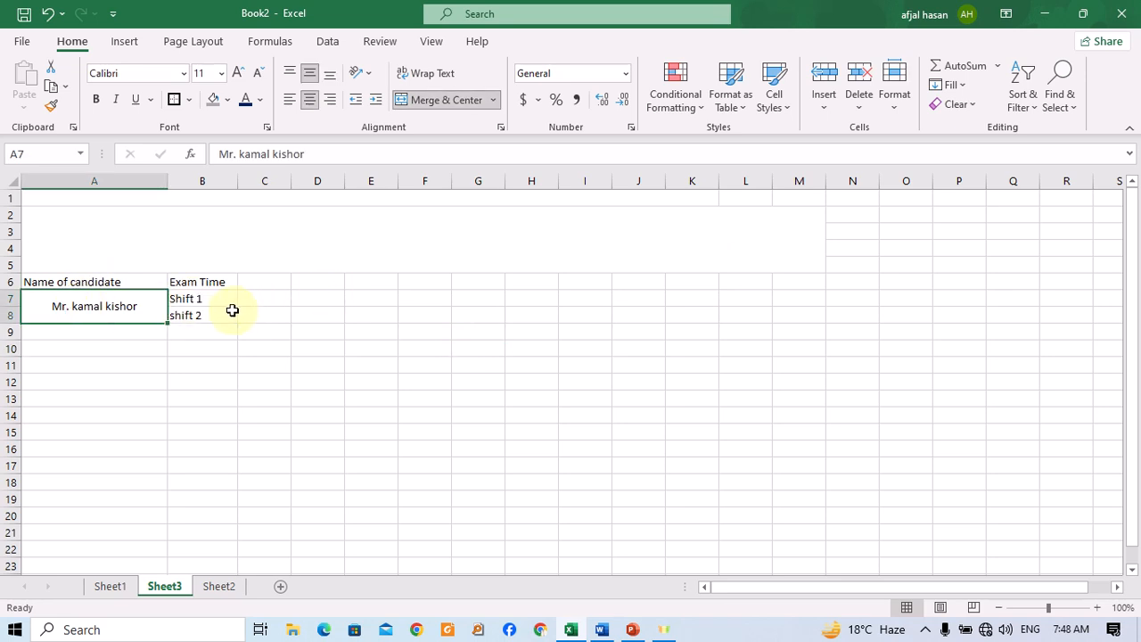
pyautogui.click(269, 277)
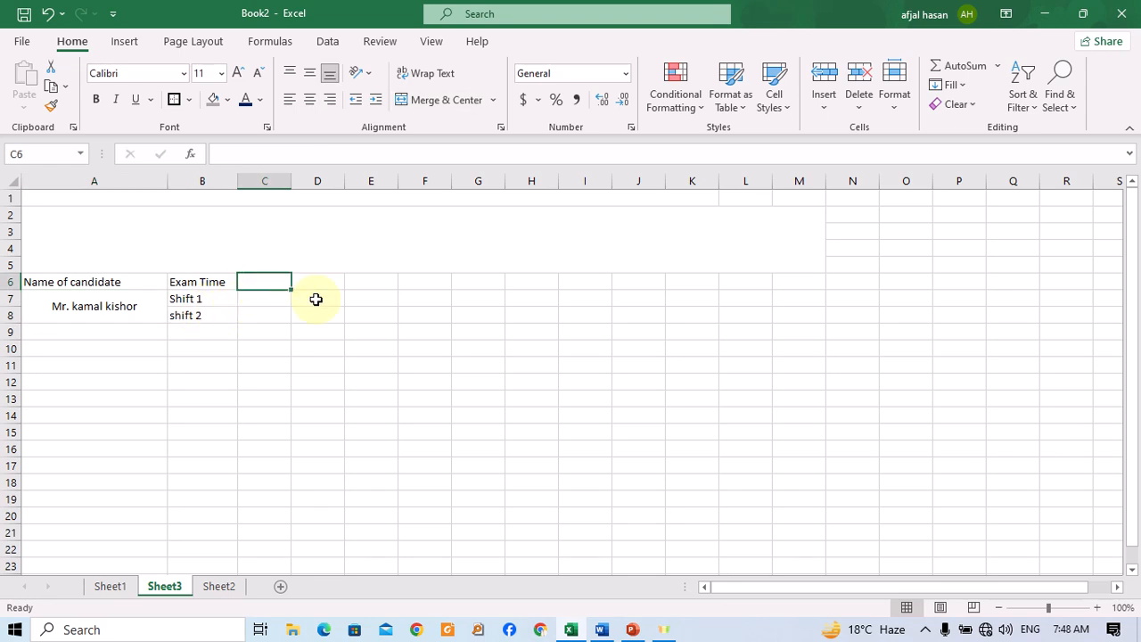
pyautogui.click(114, 314)
pyautogui.click(160, 223)
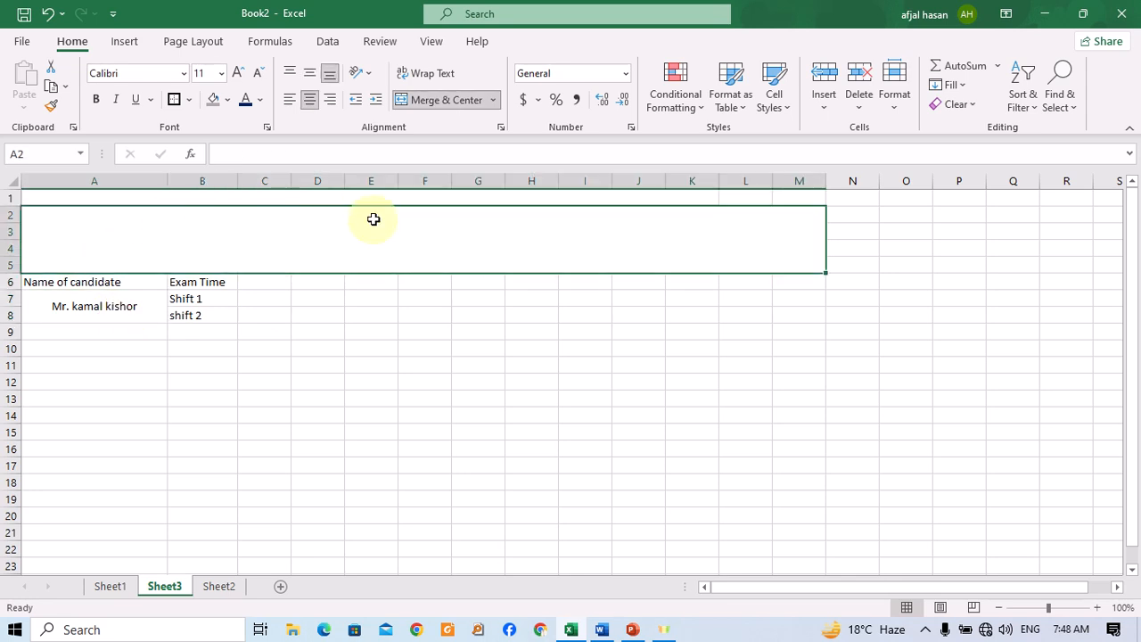
pyautogui.click(440, 106)
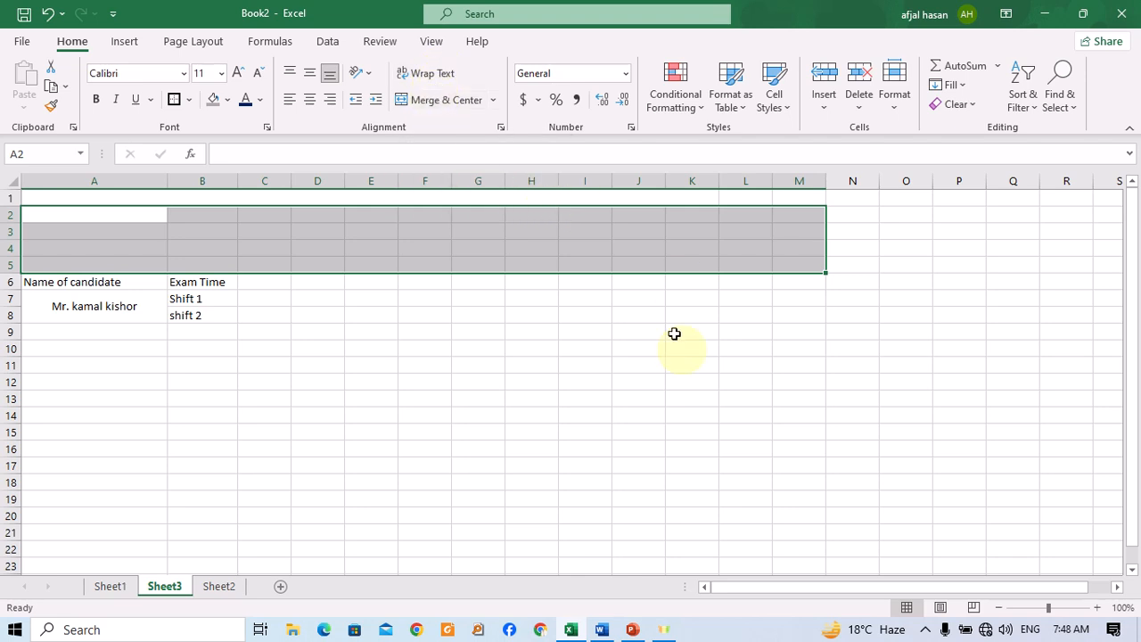
pyautogui.click(627, 359)
pyautogui.click(869, 298)
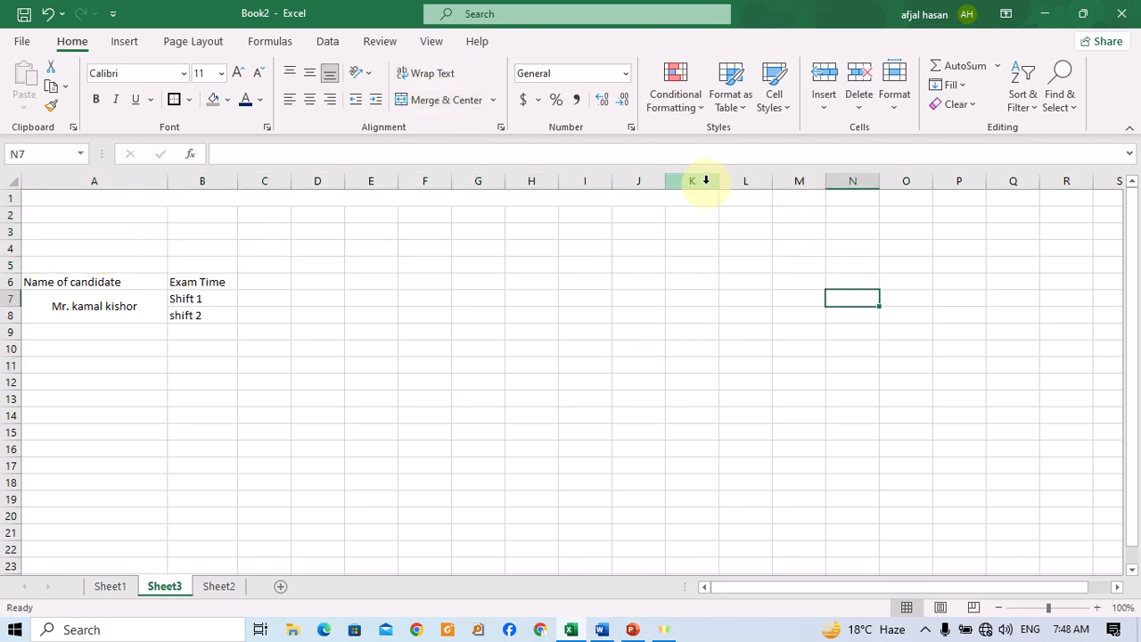
pyautogui.click(706, 182)
pyautogui.click(698, 246)
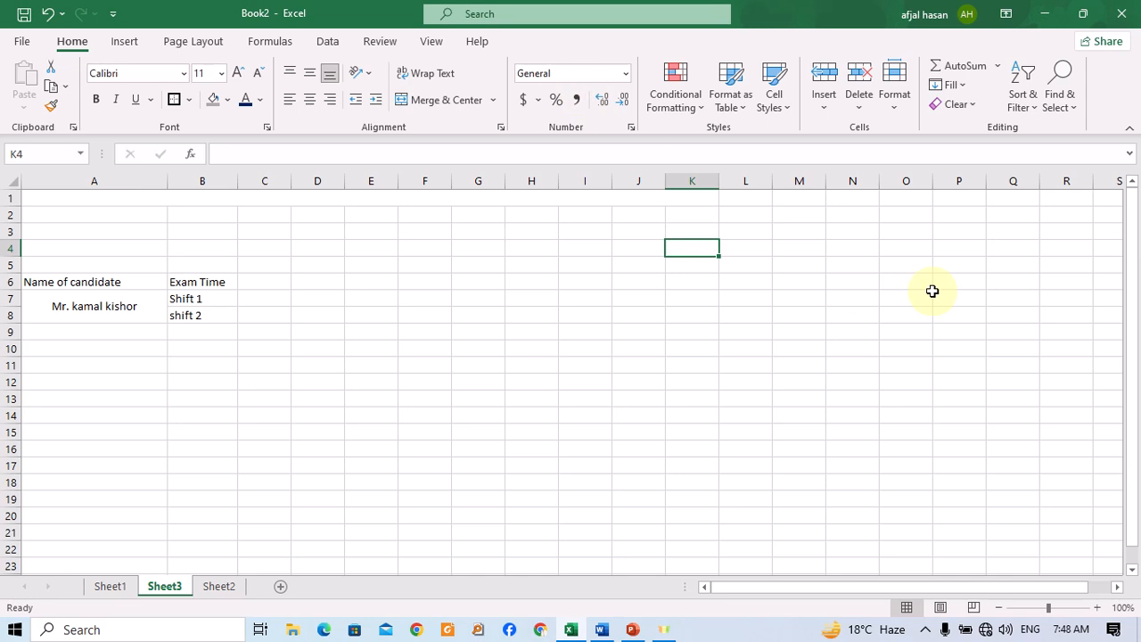
pyautogui.press('Left')
pyautogui.press('Left')
pyautogui.press('Left')
pyautogui.press('Left')
pyautogui.press('Right')
pyautogui.press('Right')
pyautogui.press('Right')
pyautogui.press('Right')
pyautogui.press('Left')
pyautogui.press('Down')
pyautogui.press('Down')
pyautogui.press('Left')
pyautogui.press('Left')
pyautogui.press('Left')
pyautogui.press('Left')
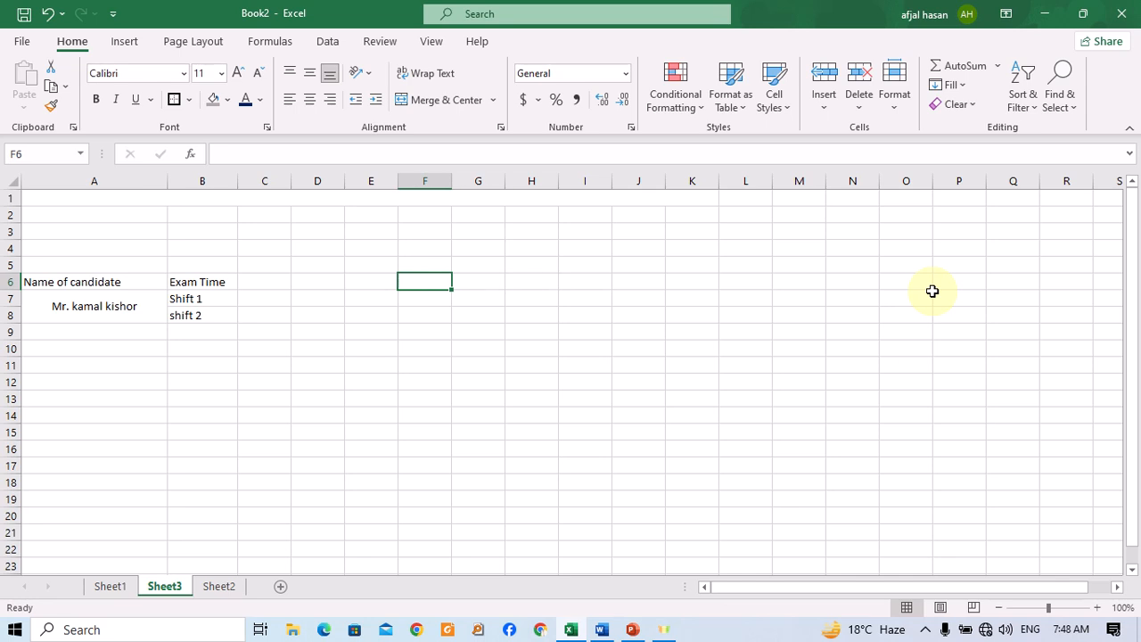
# Enter Mobile No as a header in cell C6.
pyautogui.press('Left')
pyautogui.press('Left')
pyautogui.press('Left')
pyautogui.press('Left')
pyautogui.press('Right')
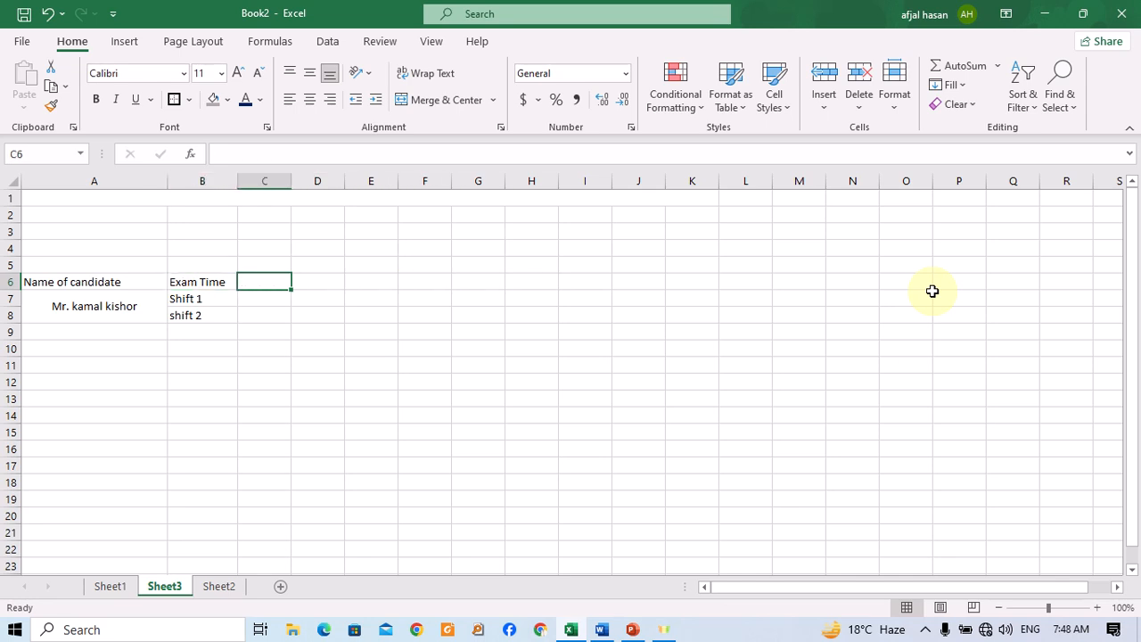
pyautogui.write('Mobi')
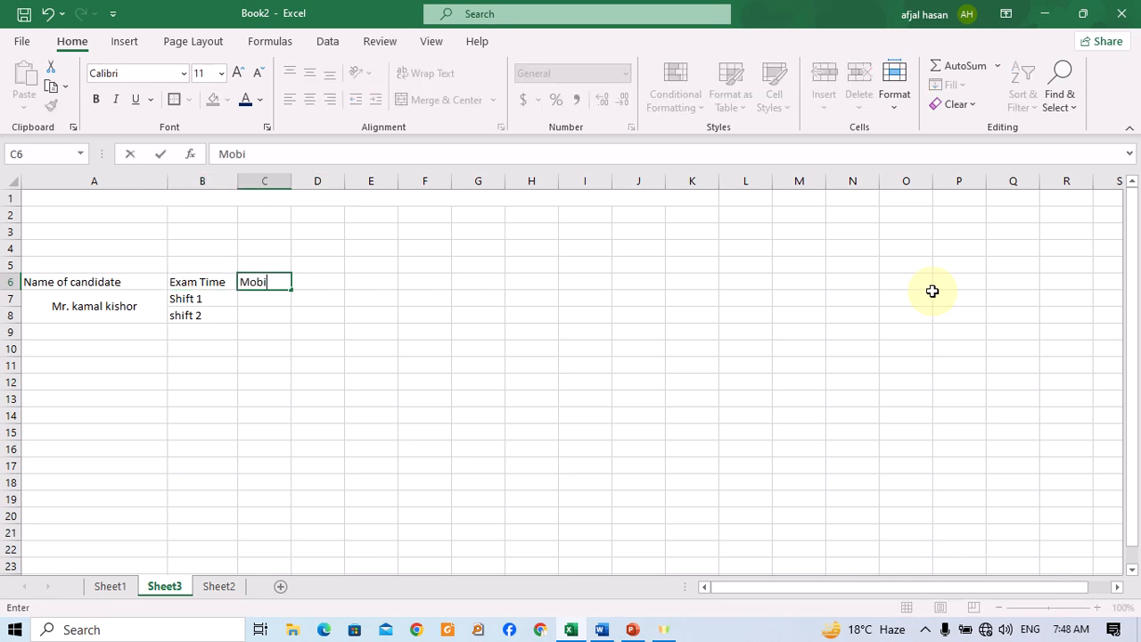
pyautogui.write('le No')
pyautogui.press('Return')
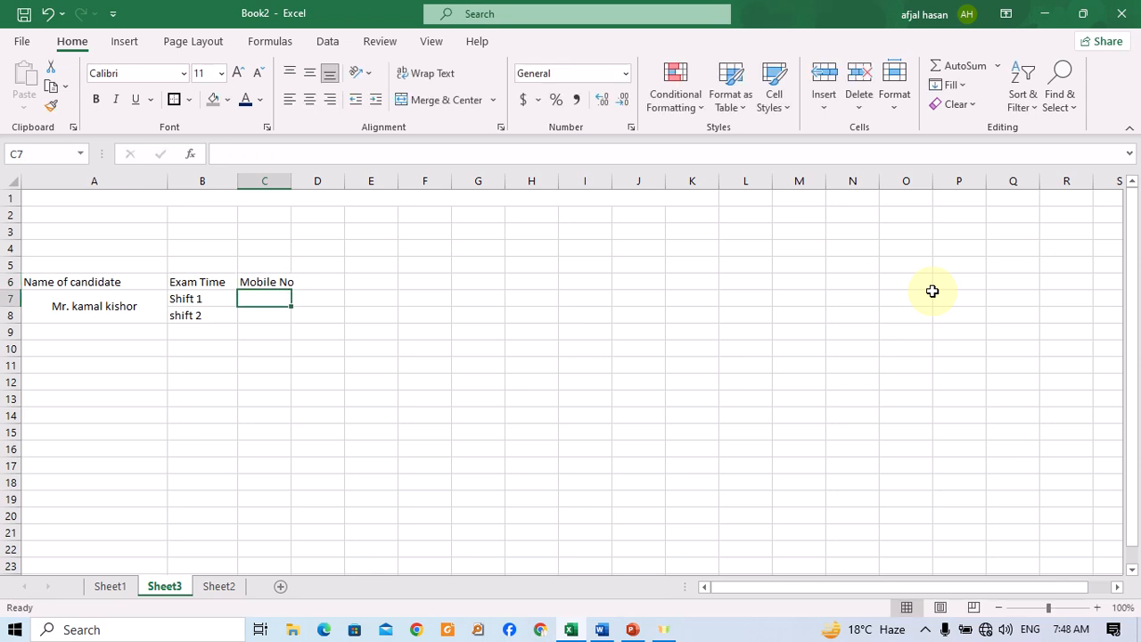
# Enter the candidate's mobile number in cell C7.
pyautogui.write('9876543210')
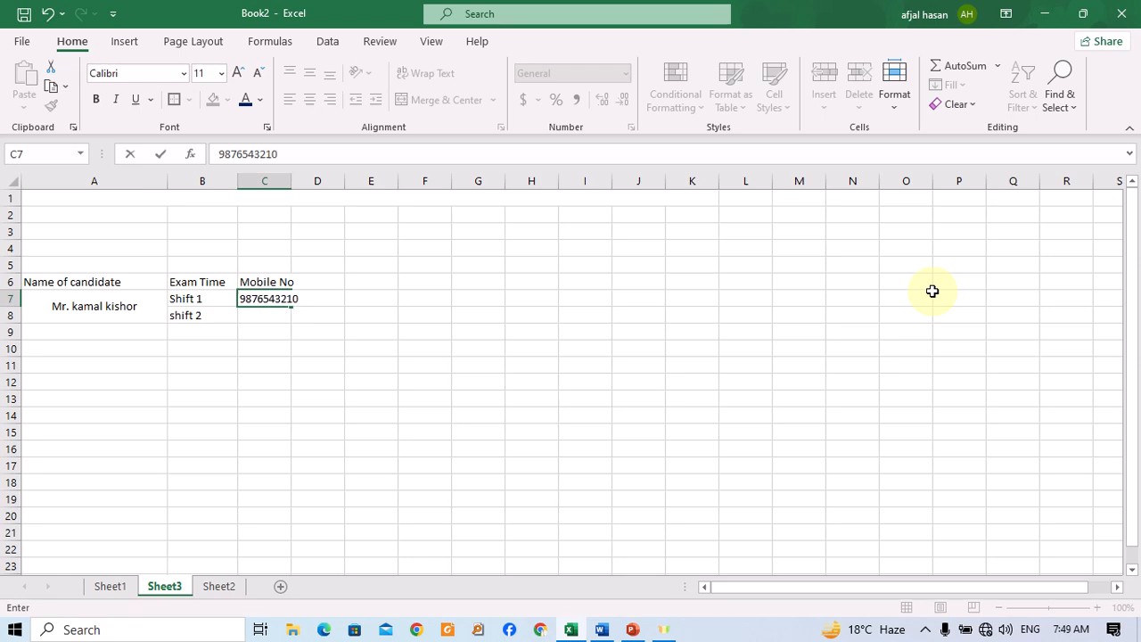
pyautogui.press('Return')
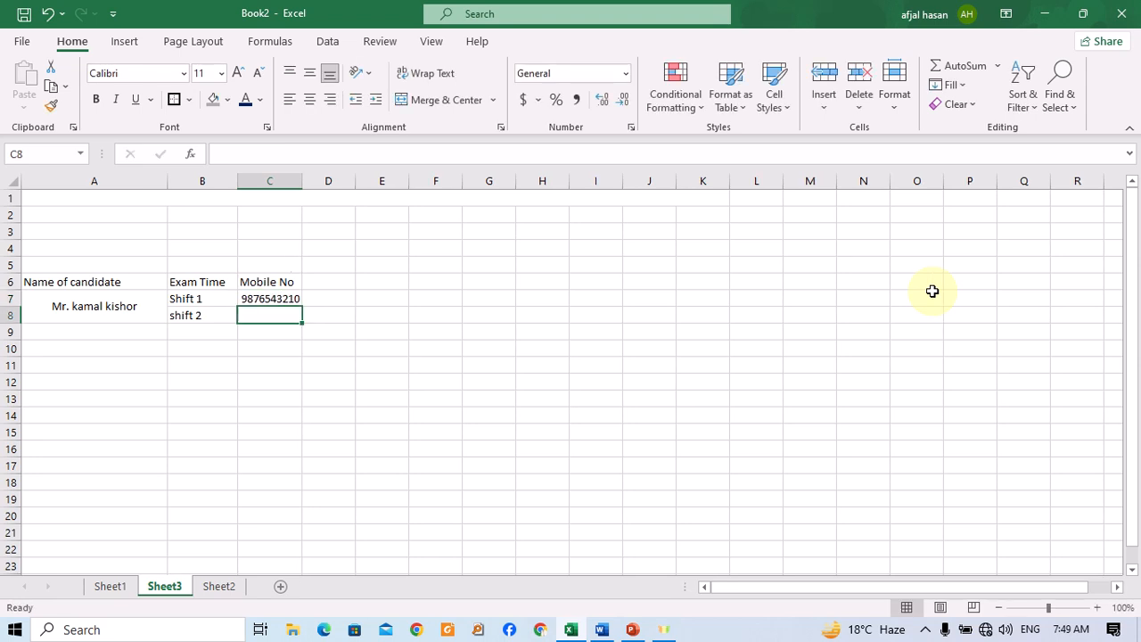
pyautogui.press('Up')
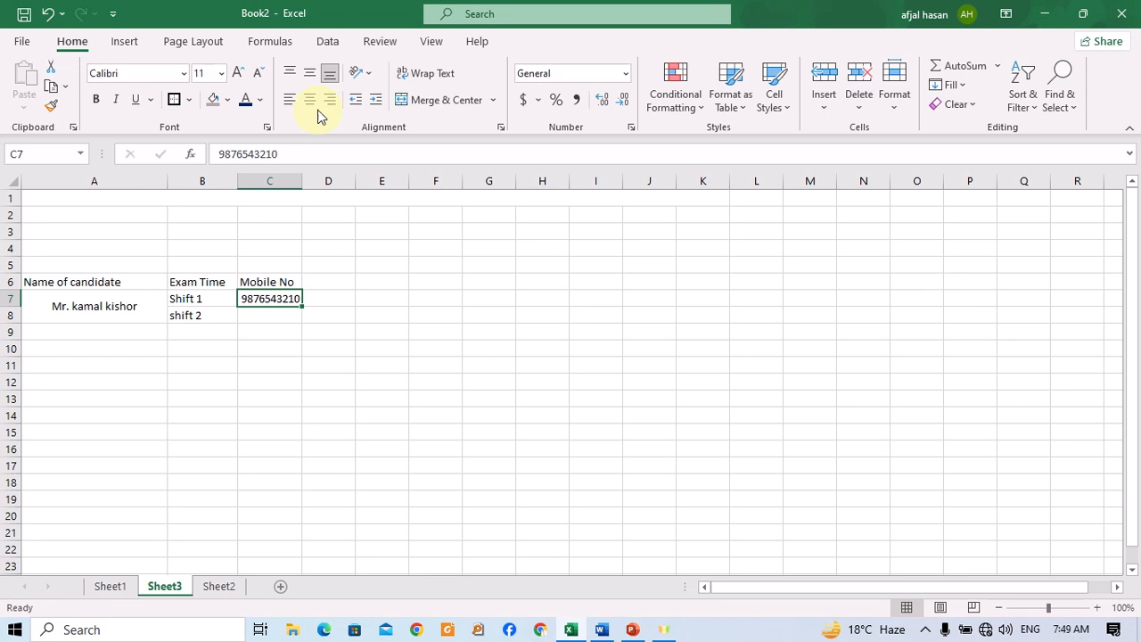
# Enter a long numeric value in cell D6.
pyautogui.click(334, 284)
pyautogui.write('1')
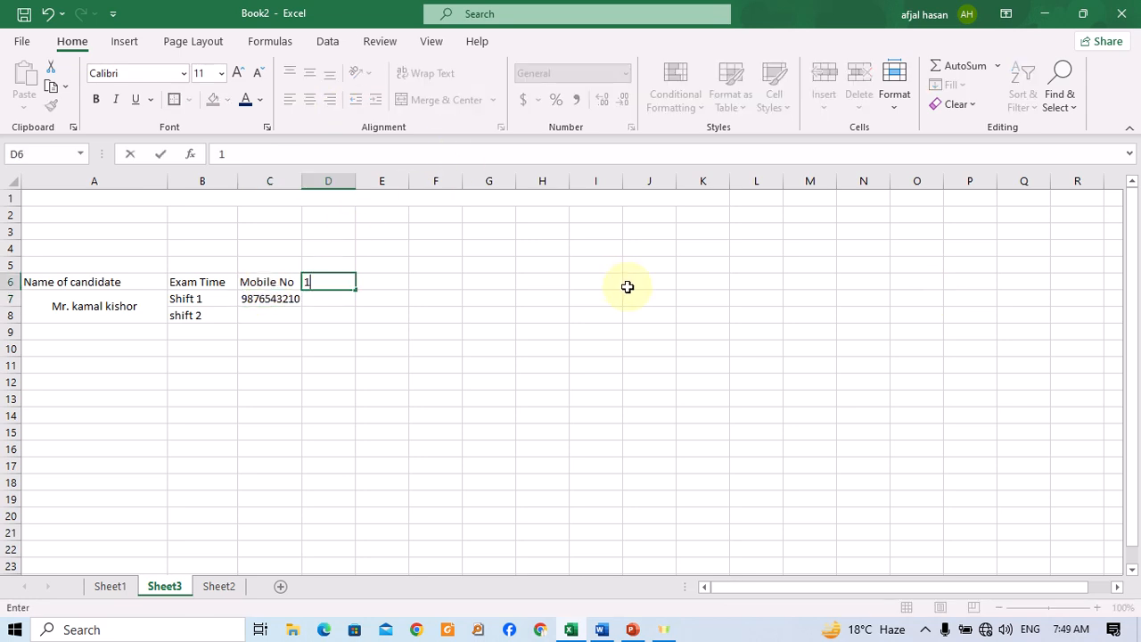
pyautogui.write('23456789789')
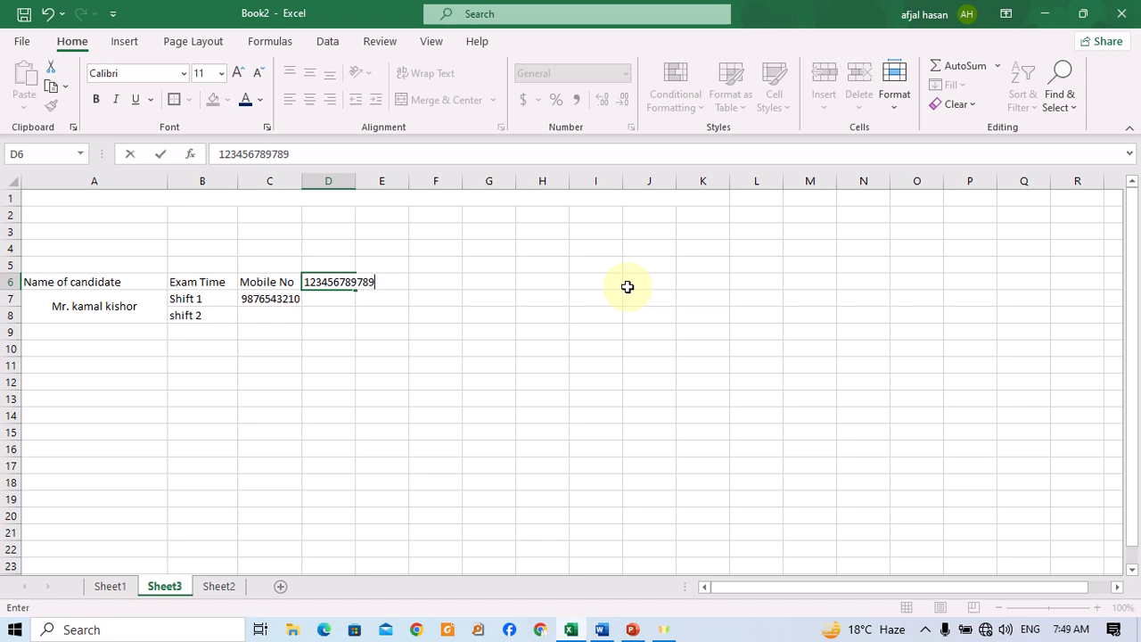
pyautogui.press('Return')
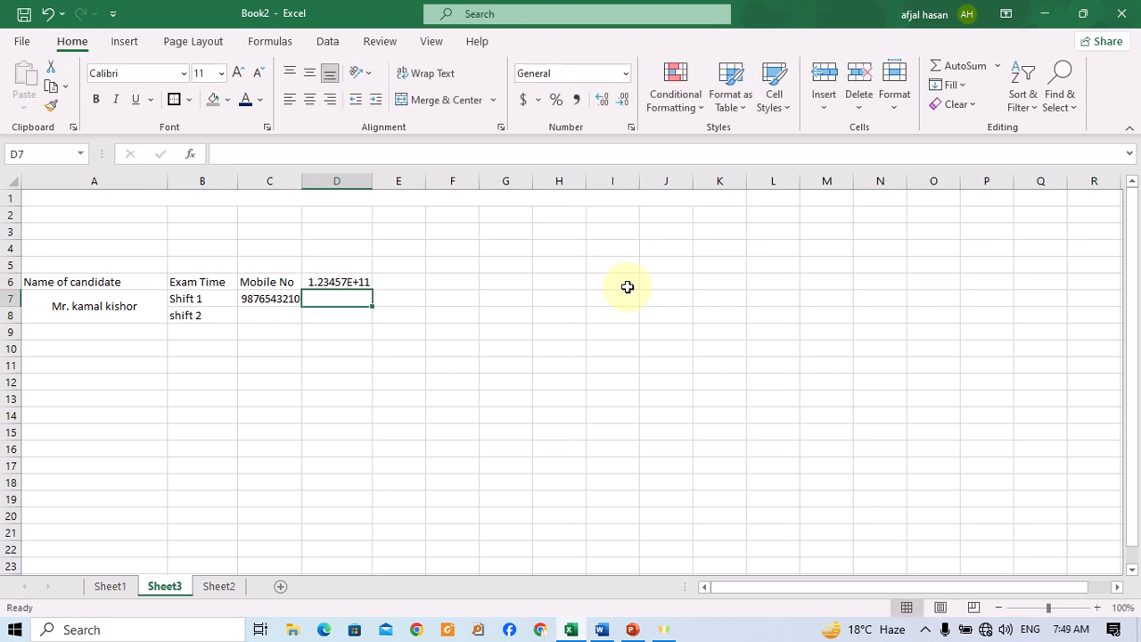
# Apply the Text number format to cell D6 and widen column D.
pyautogui.click(353, 281)
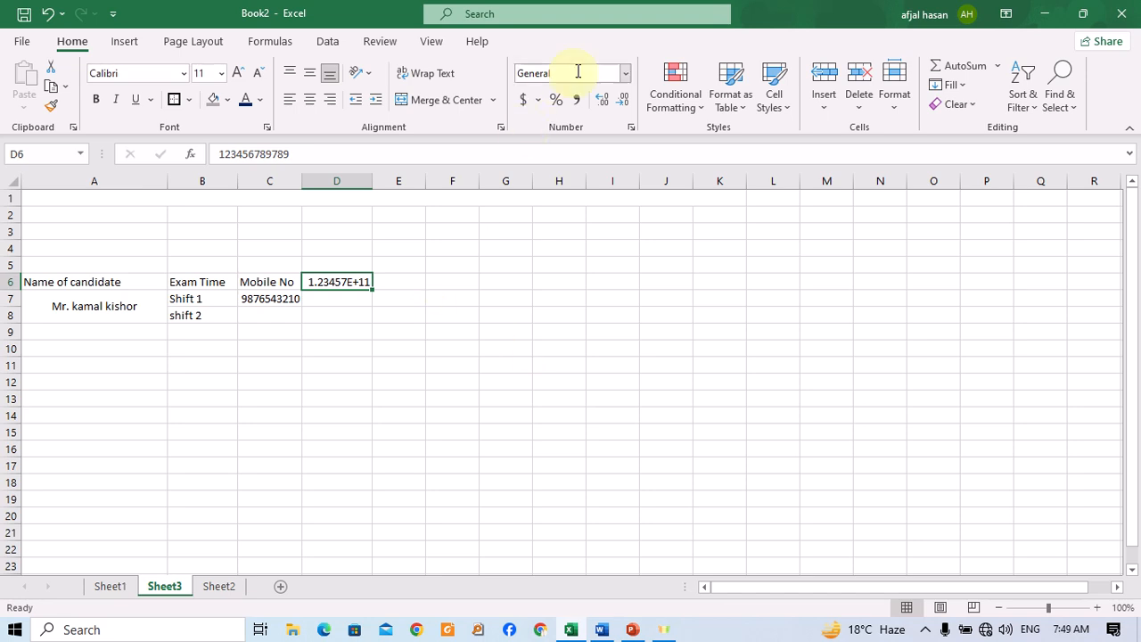
pyautogui.click(623, 75)
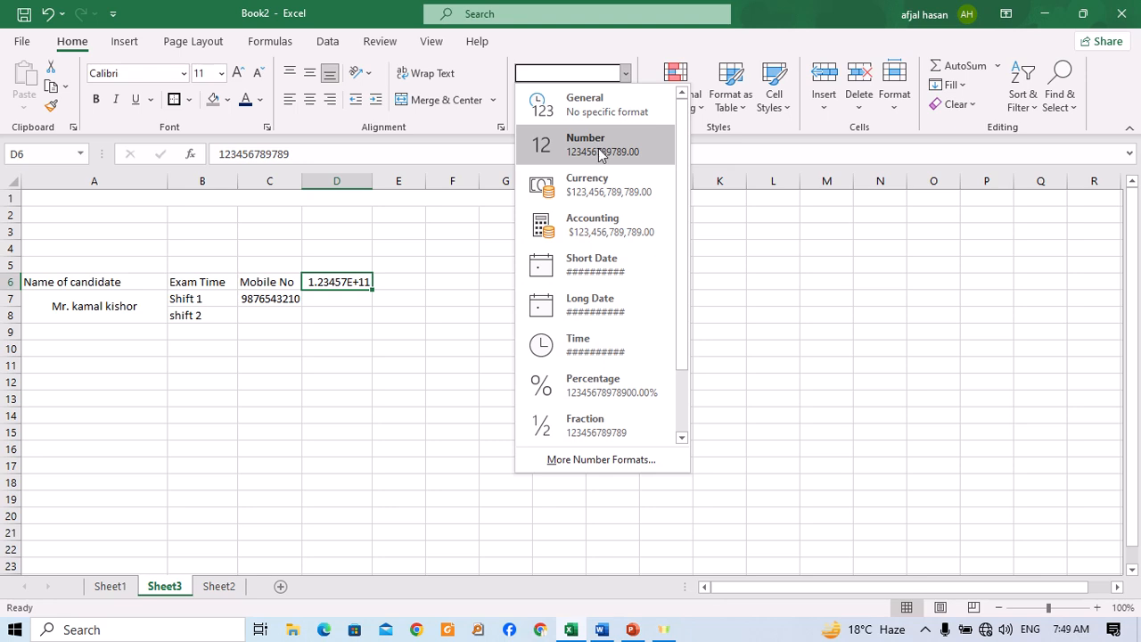
pyautogui.moveTo(680, 234); pyautogui.dragTo(675, 342)
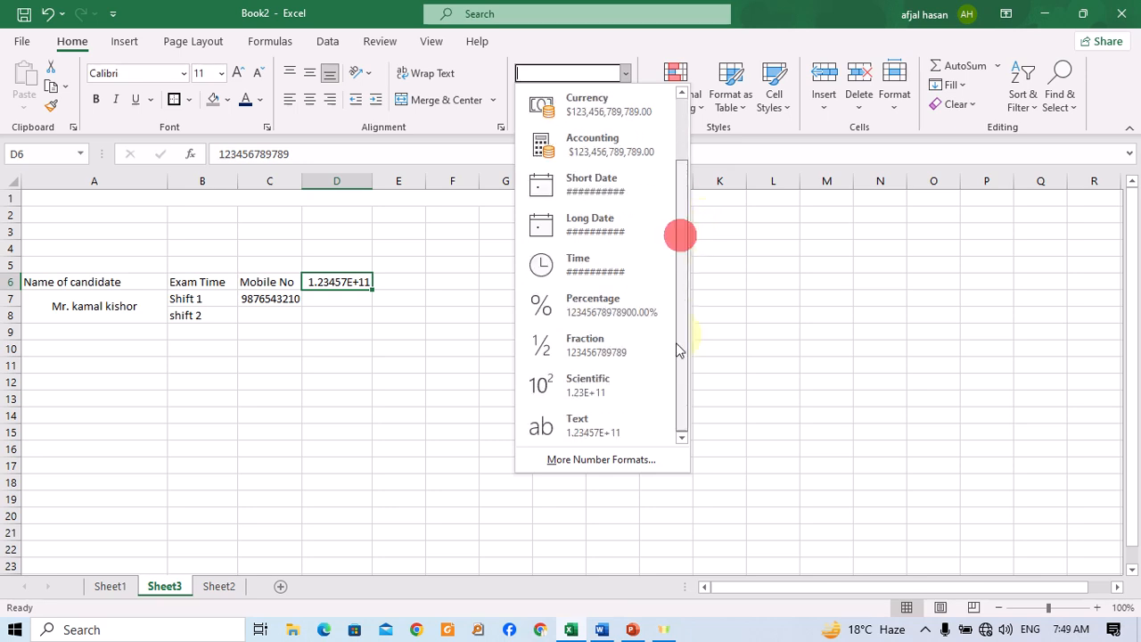
pyautogui.click(633, 418)
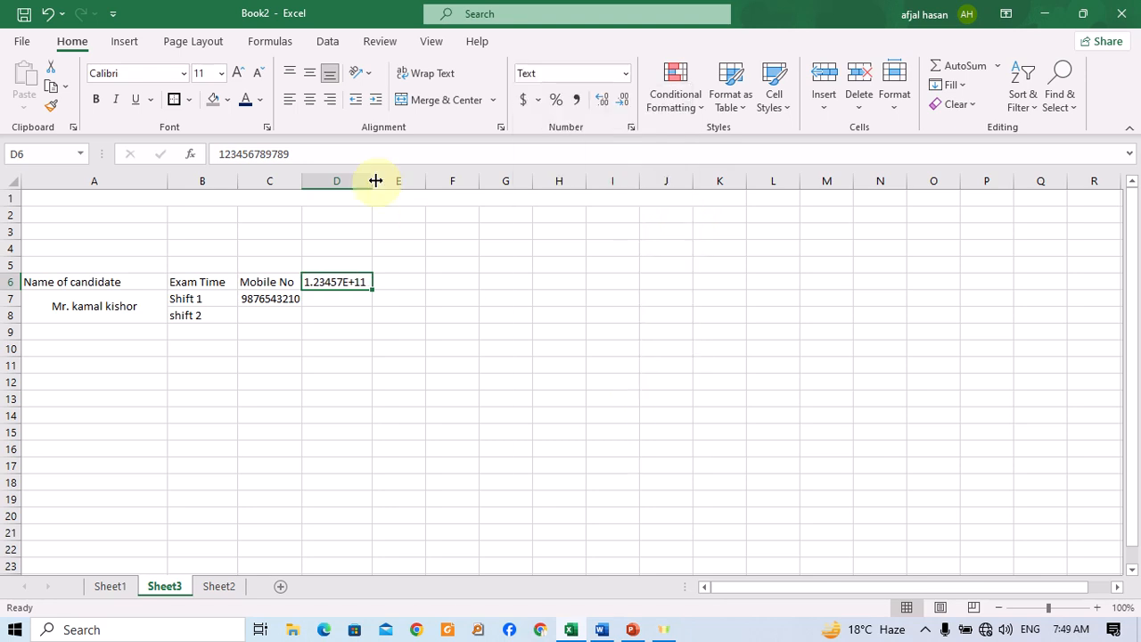
pyautogui.moveTo(376, 181); pyautogui.dragTo(416, 184)
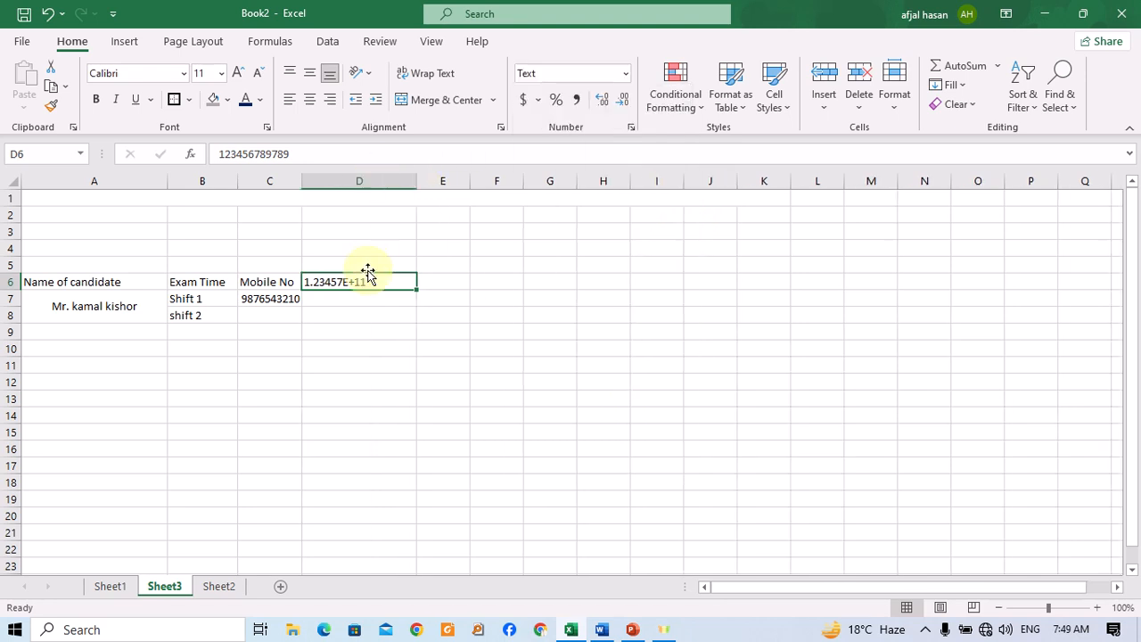
# Switch D6 to the Number format and reduce its decimal places.
pyautogui.click(622, 74)
pyautogui.click(616, 148)
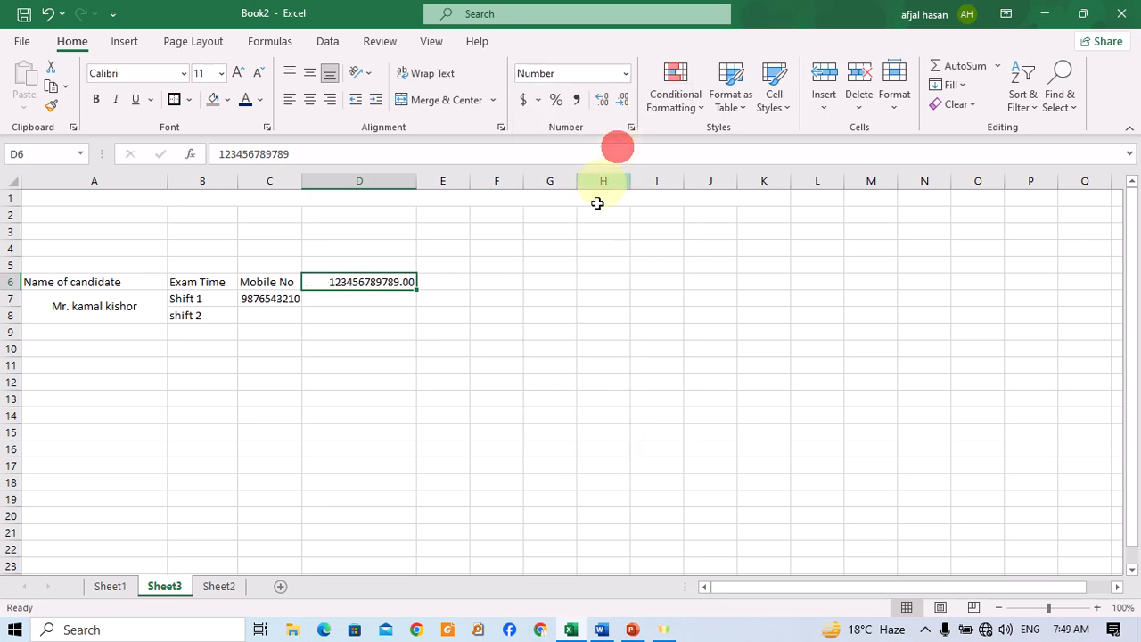
pyautogui.click(623, 101)
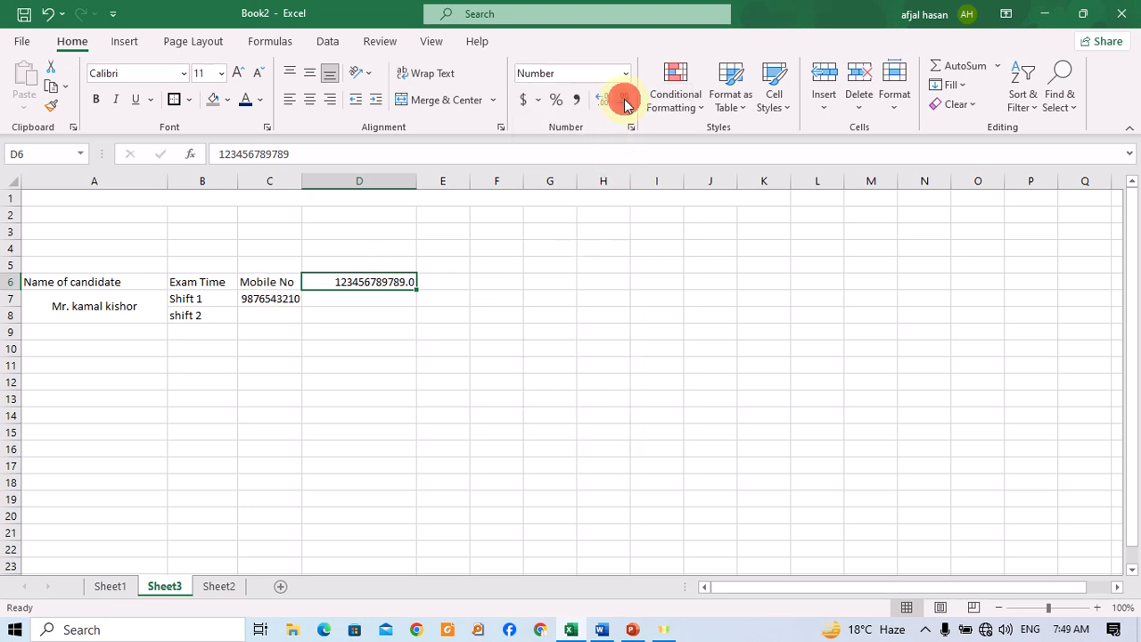
pyautogui.click(477, 327)
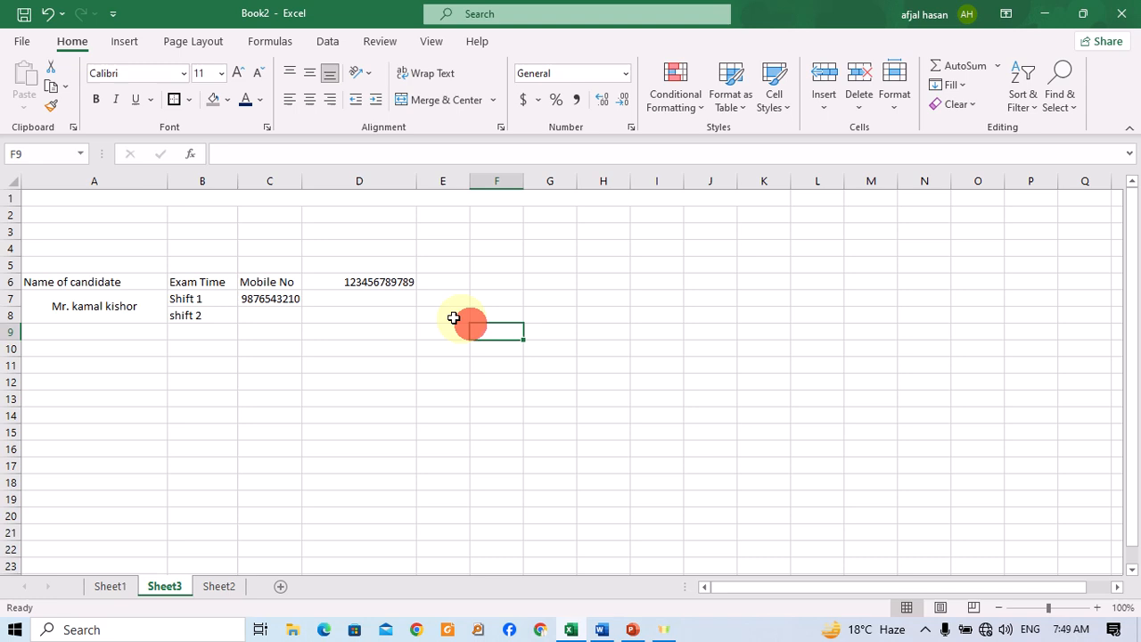
pyautogui.click(399, 281)
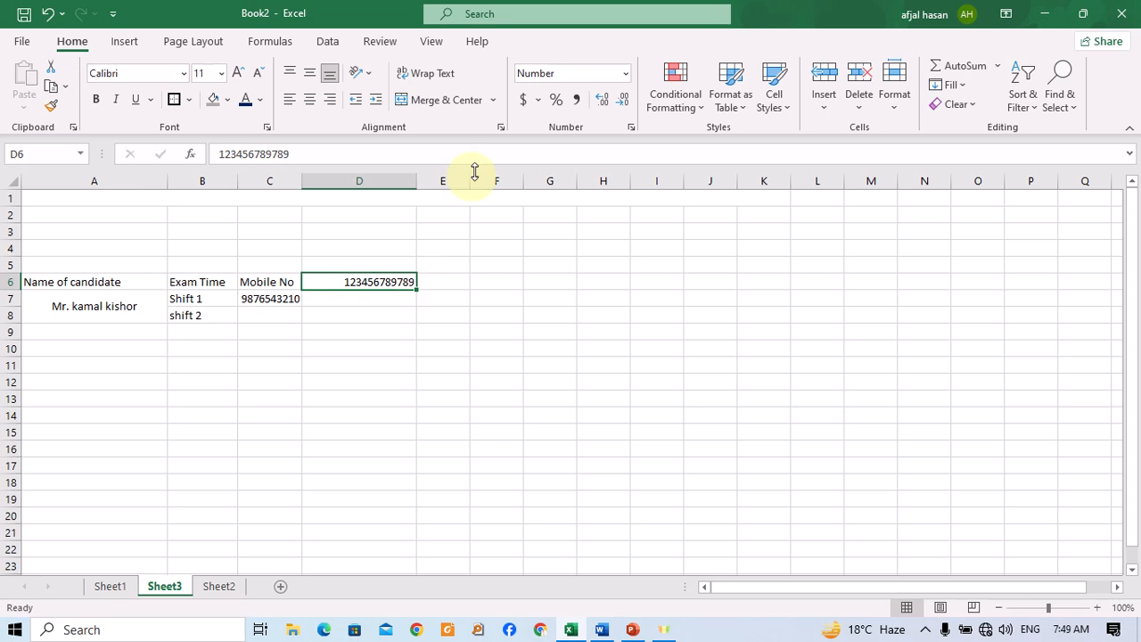
# Switch D6 to the General number format, then back to the Number format.
pyautogui.click(627, 73)
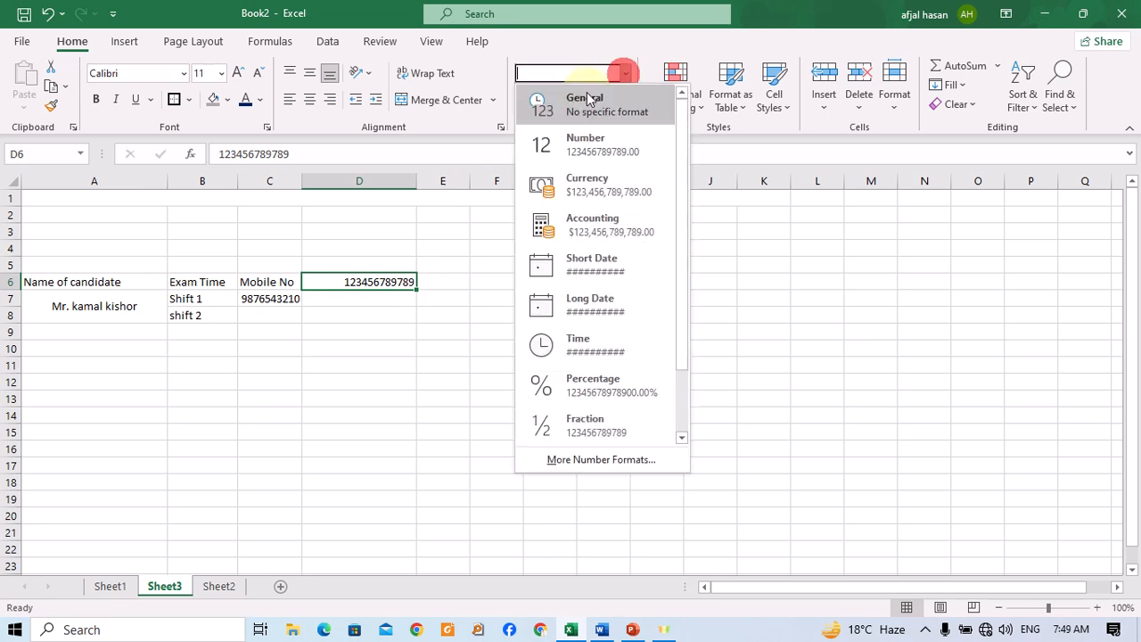
pyautogui.click(585, 96)
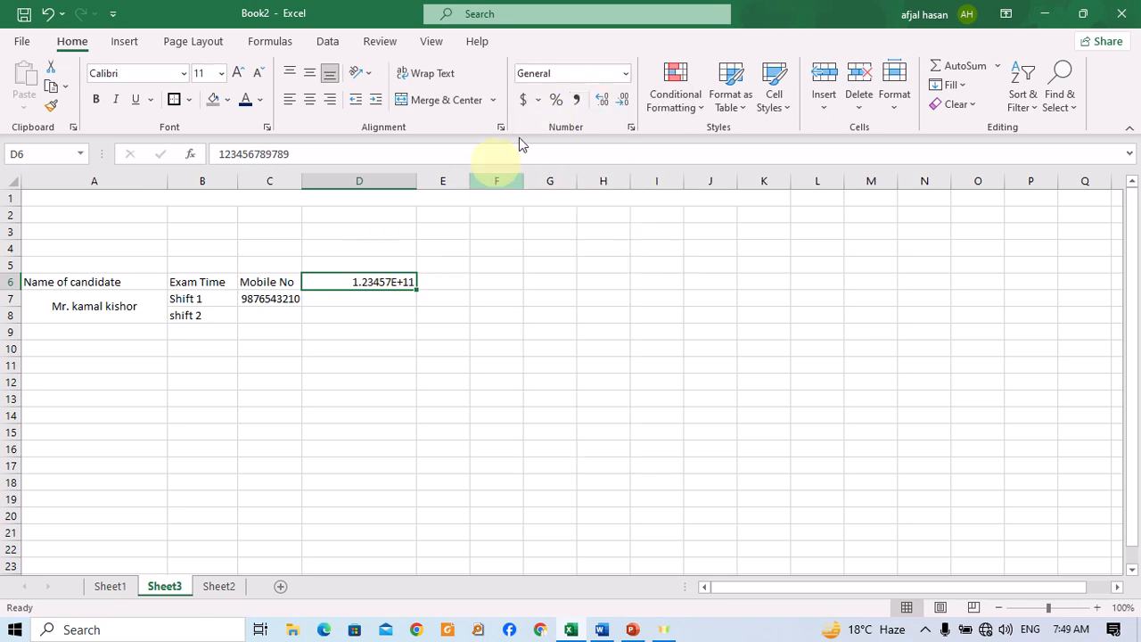
pyautogui.click(627, 73)
pyautogui.click(595, 136)
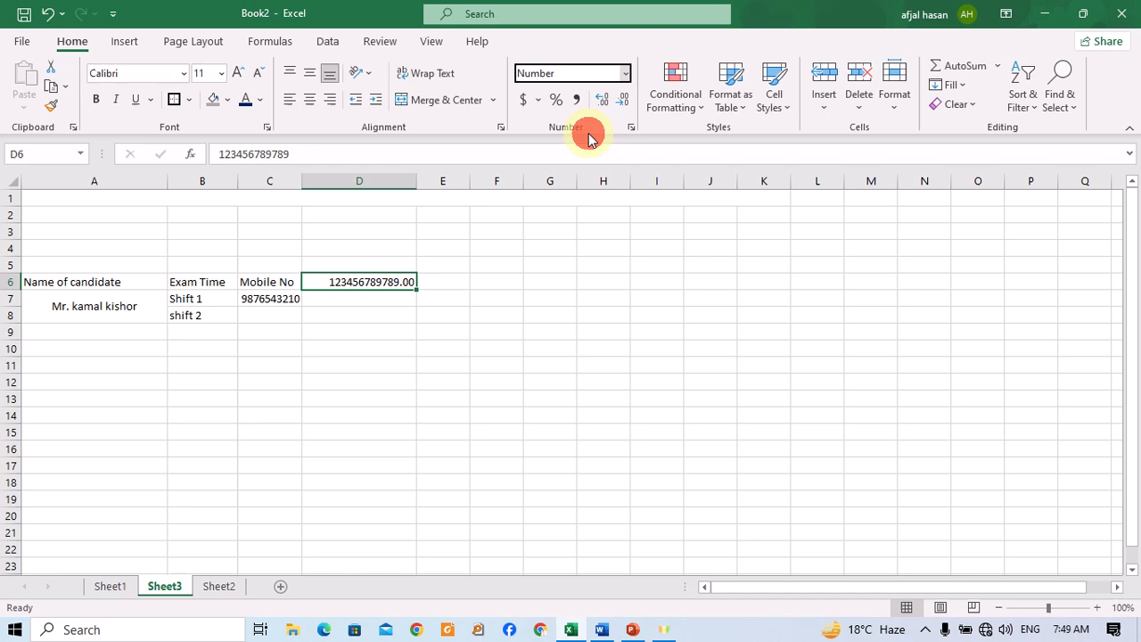
# Apply the Text format to D6 again, then return it to the Number format.
pyautogui.click(624, 73)
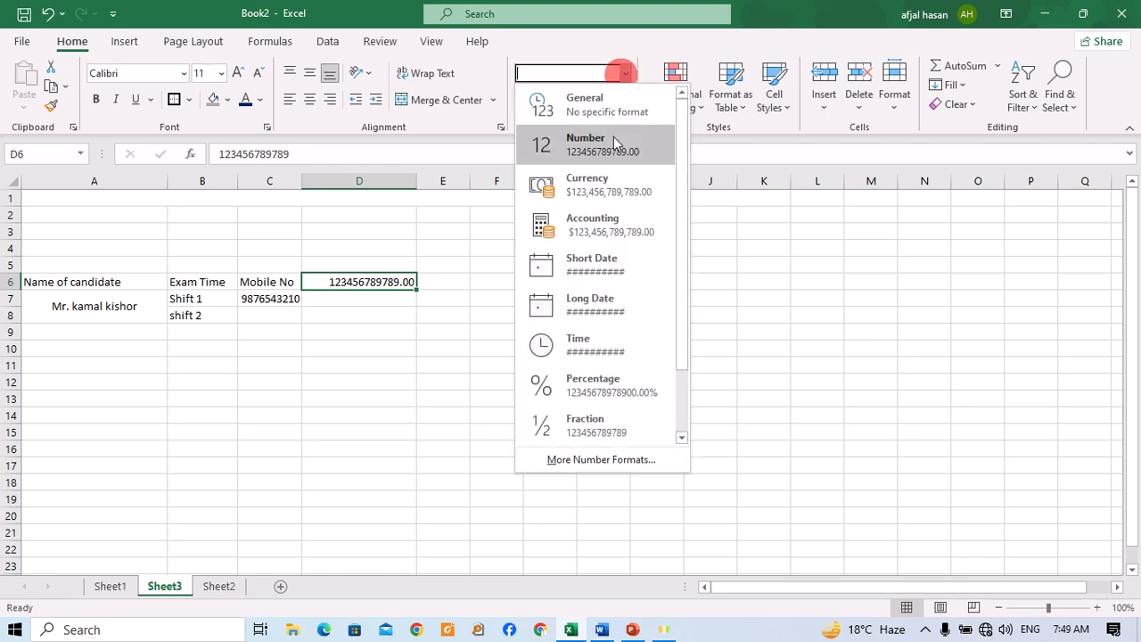
pyautogui.scroll(-2, 615, 388)
pyautogui.click(585, 420)
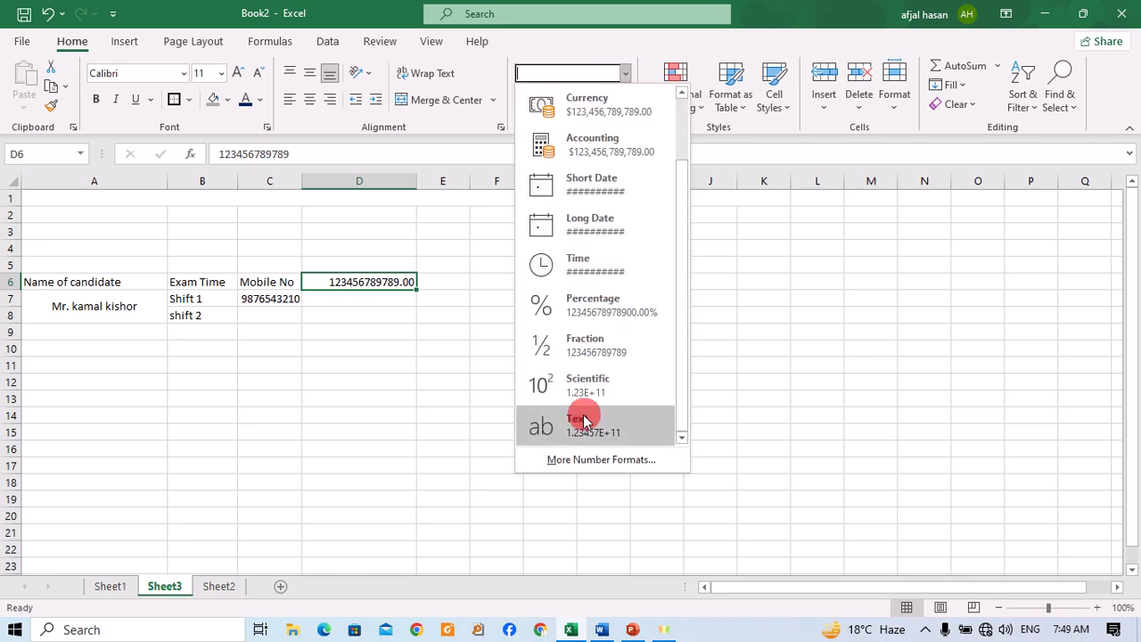
pyautogui.click(625, 73)
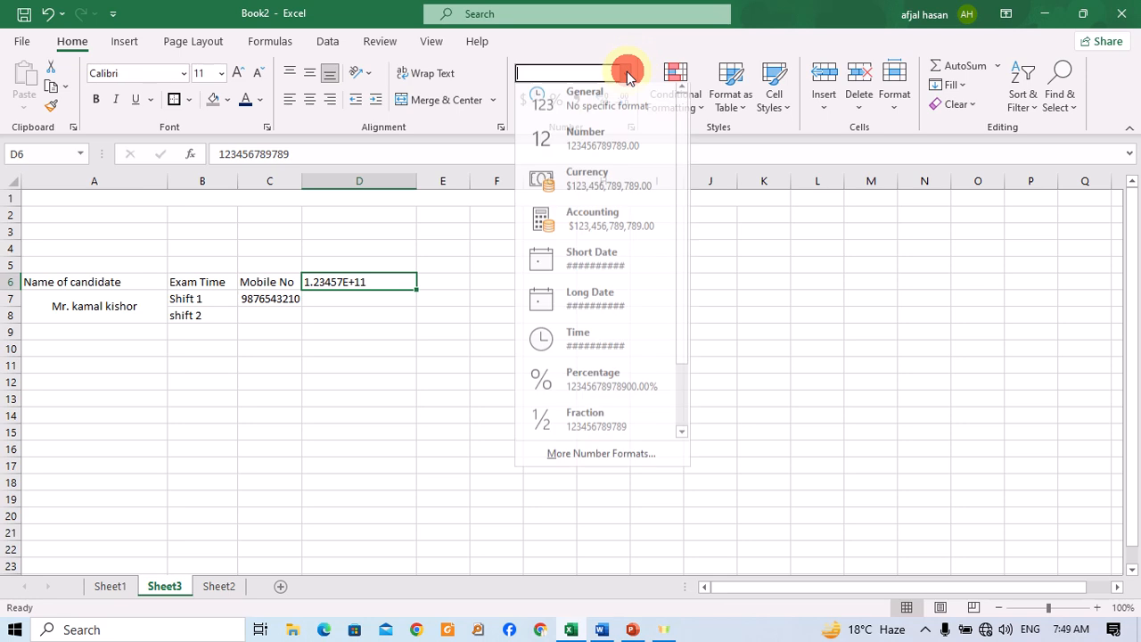
pyautogui.click(591, 140)
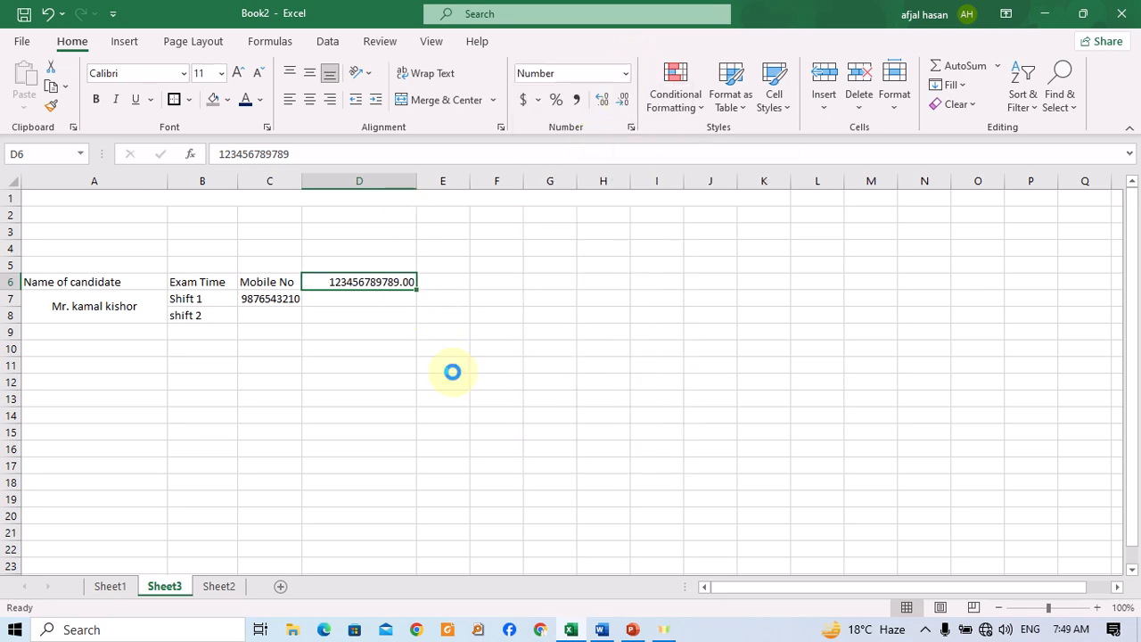
# Increase the decimal places of D6 to five.
pyautogui.keyDown('ctrl'); pyautogui.scroll(7, 451, 371); pyautogui.keyUp('ctrl')
pyautogui.keyDown('ctrl'); pyautogui.scroll(5, 458, 476); pyautogui.keyUp('ctrl')
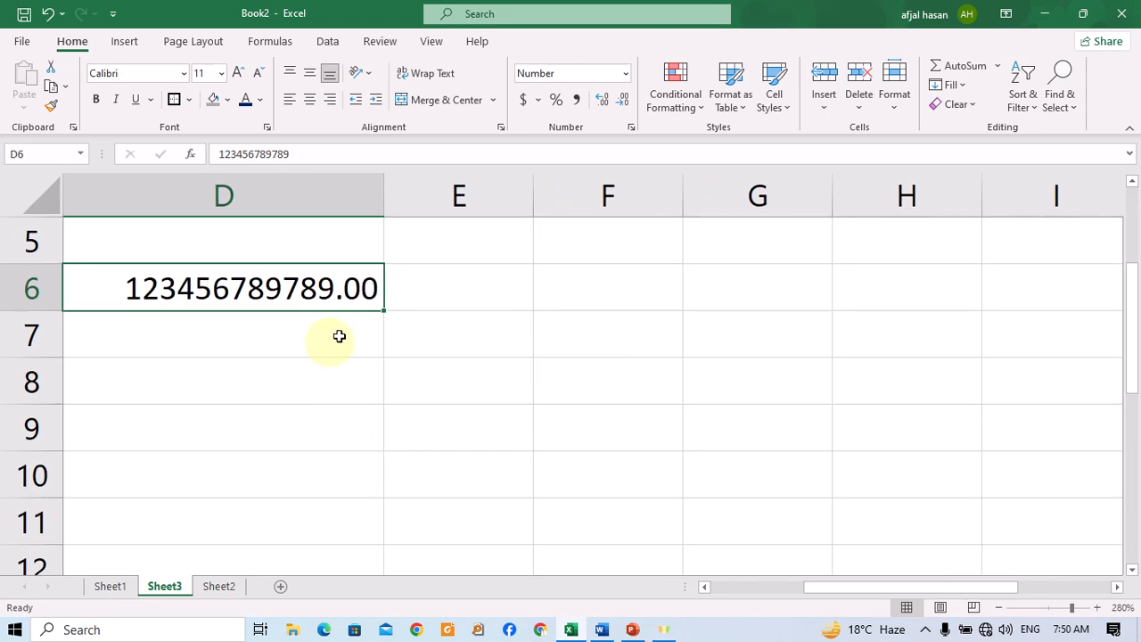
pyautogui.click(598, 102)
pyautogui.click(599, 103)
pyautogui.click(598, 102)
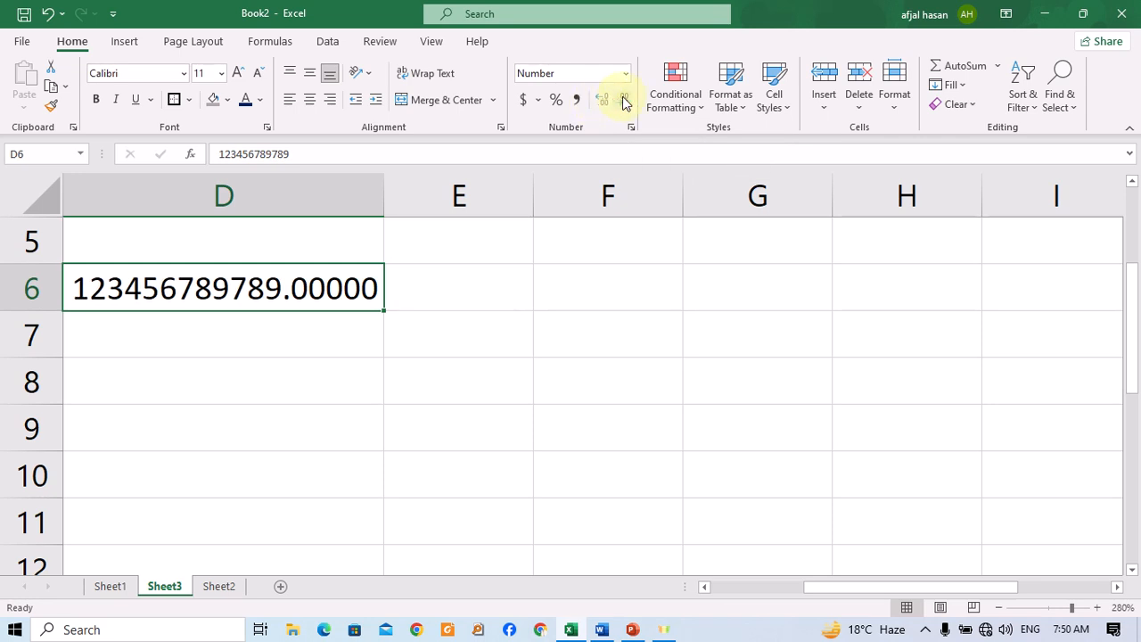
# Decrease the decimal places of D6 so the number shows no decimals.
pyautogui.click(622, 100)
pyautogui.click(622, 100)
pyautogui.click(623, 100)
pyautogui.click(623, 101)
pyautogui.click(622, 101)
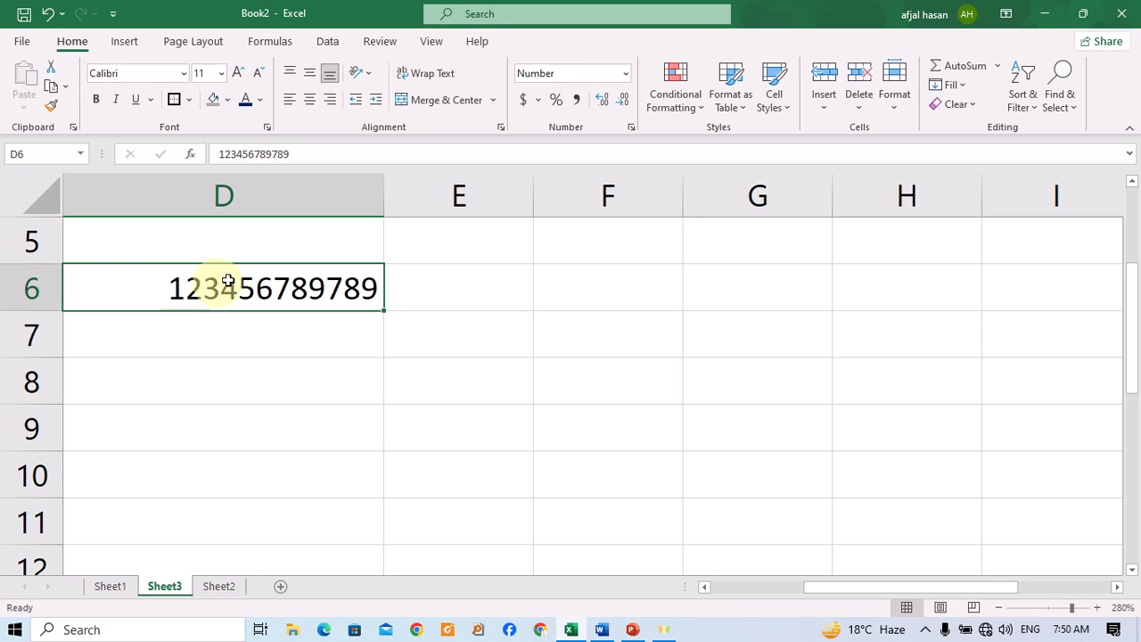
pyautogui.scroll(-5, 496, 319)
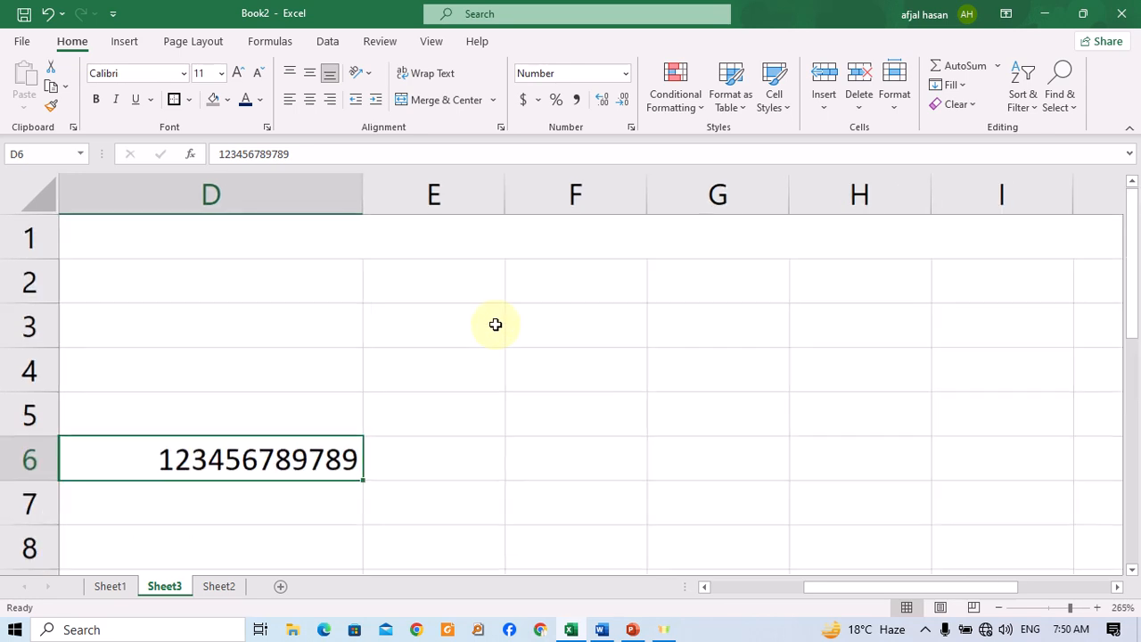
pyautogui.scroll(-2, 375, 345)
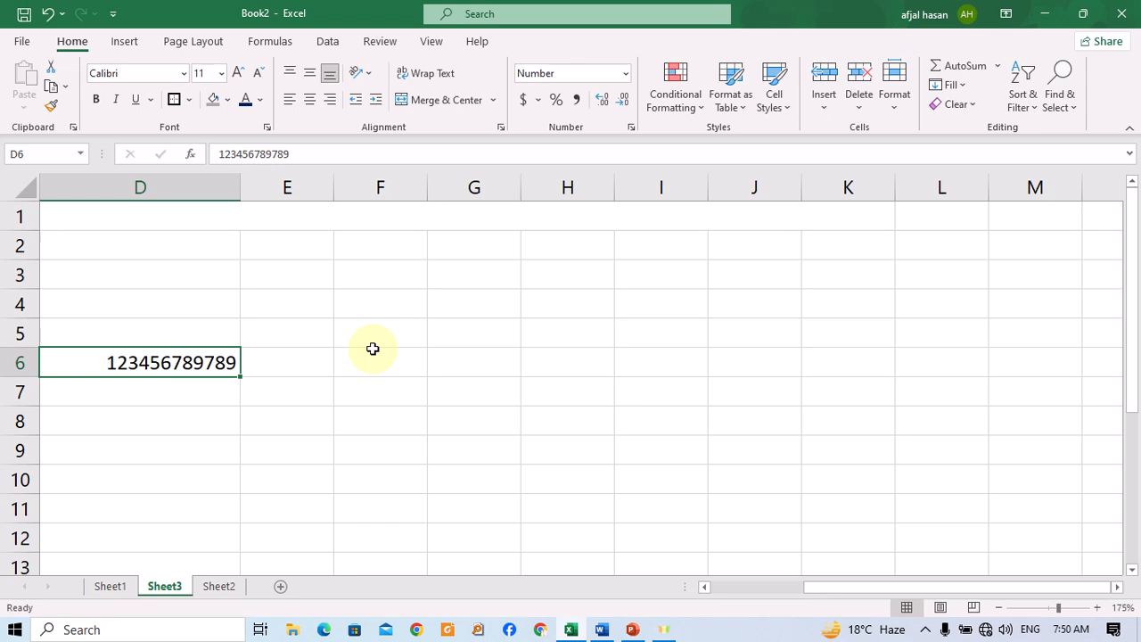
pyautogui.scroll(-7, 372, 348)
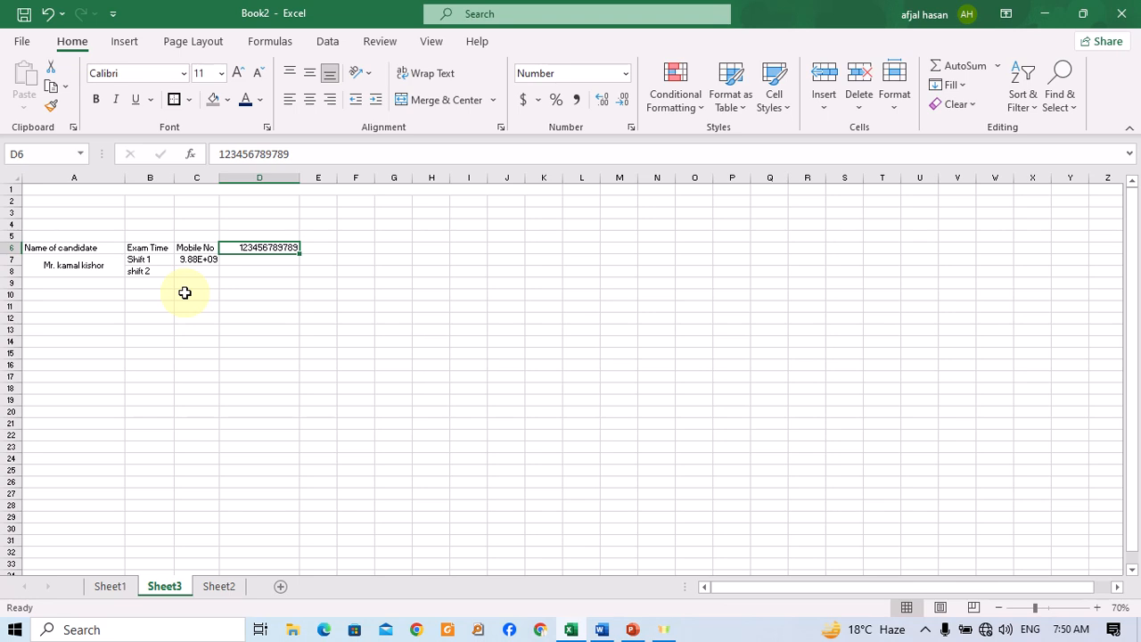
pyautogui.keyDown('ctrl'); pyautogui.scroll(6, 184, 292); pyautogui.keyUp('ctrl')
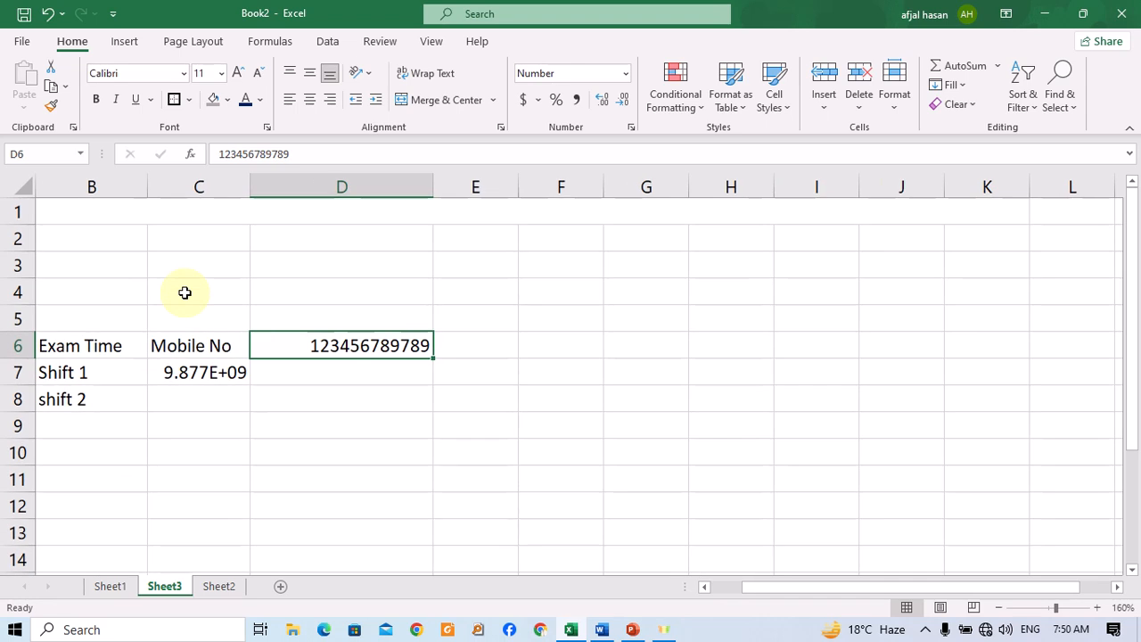
pyautogui.moveTo(820, 586); pyautogui.dragTo(751, 591)
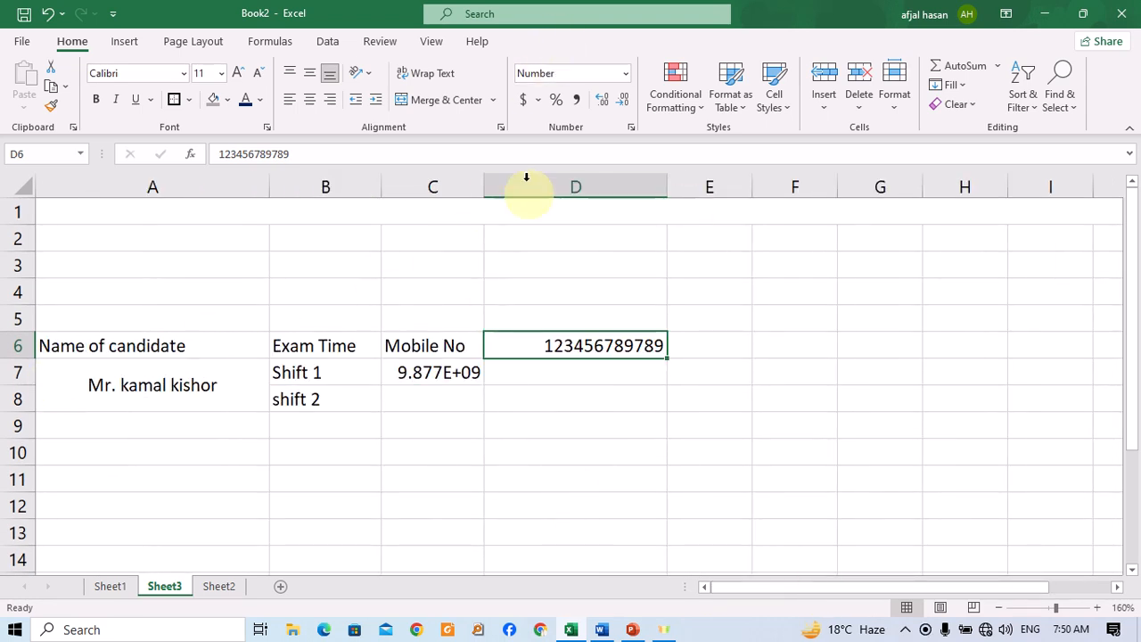
pyautogui.click(624, 73)
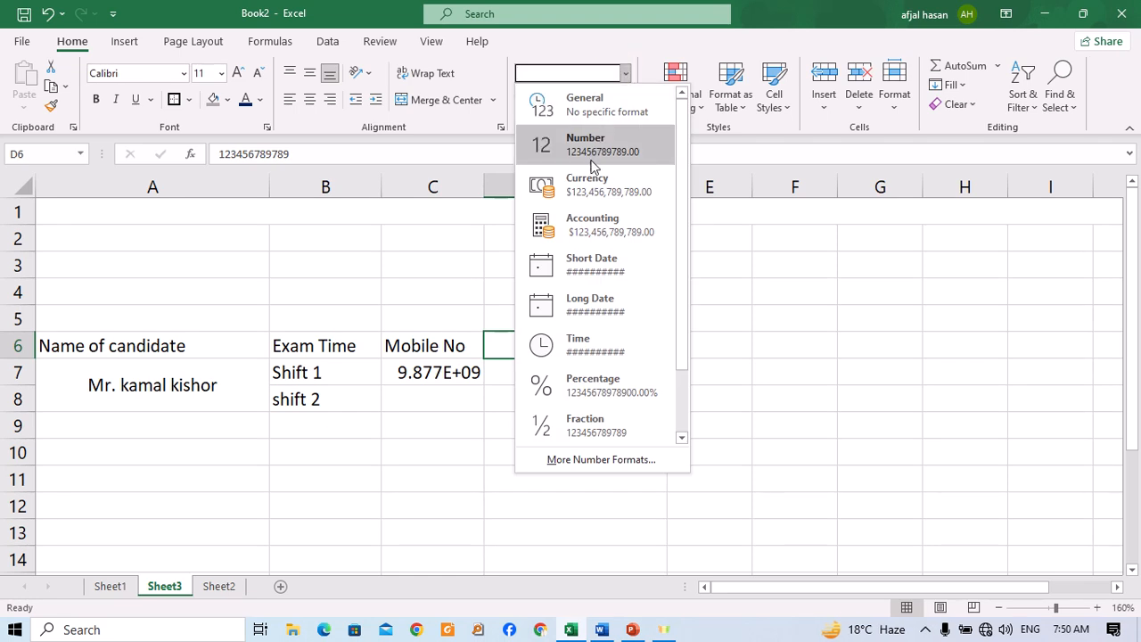
pyautogui.click(844, 232)
# Enter the values 45800, 4523, 214500 and 255200 down cells F5 to F8.
pyautogui.click(771, 300)
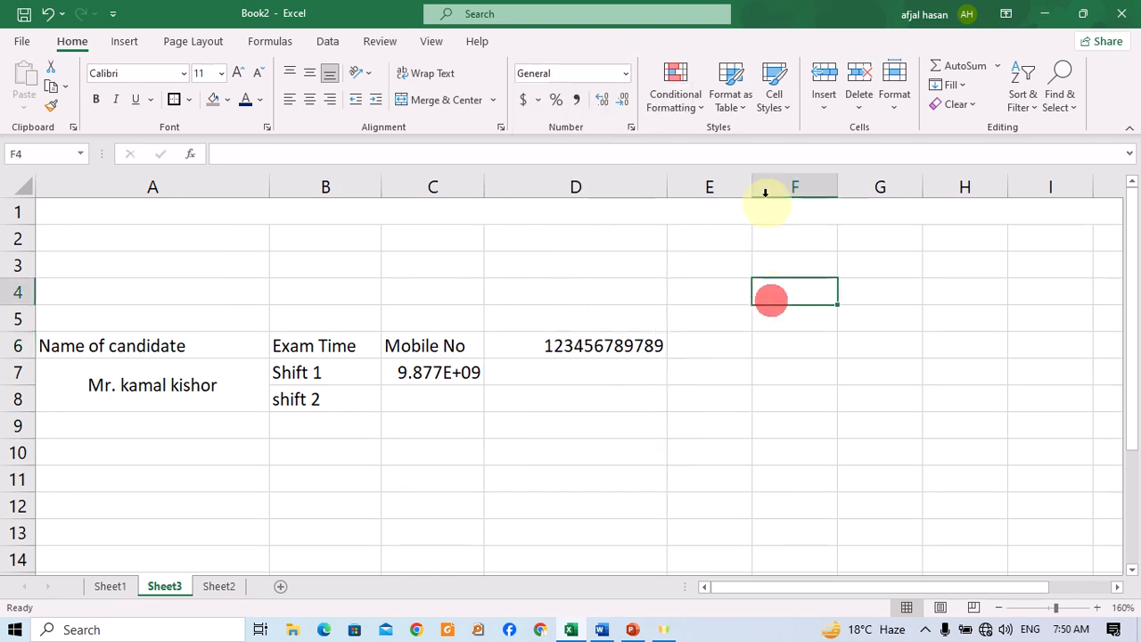
pyautogui.click(794, 178)
pyautogui.click(782, 308)
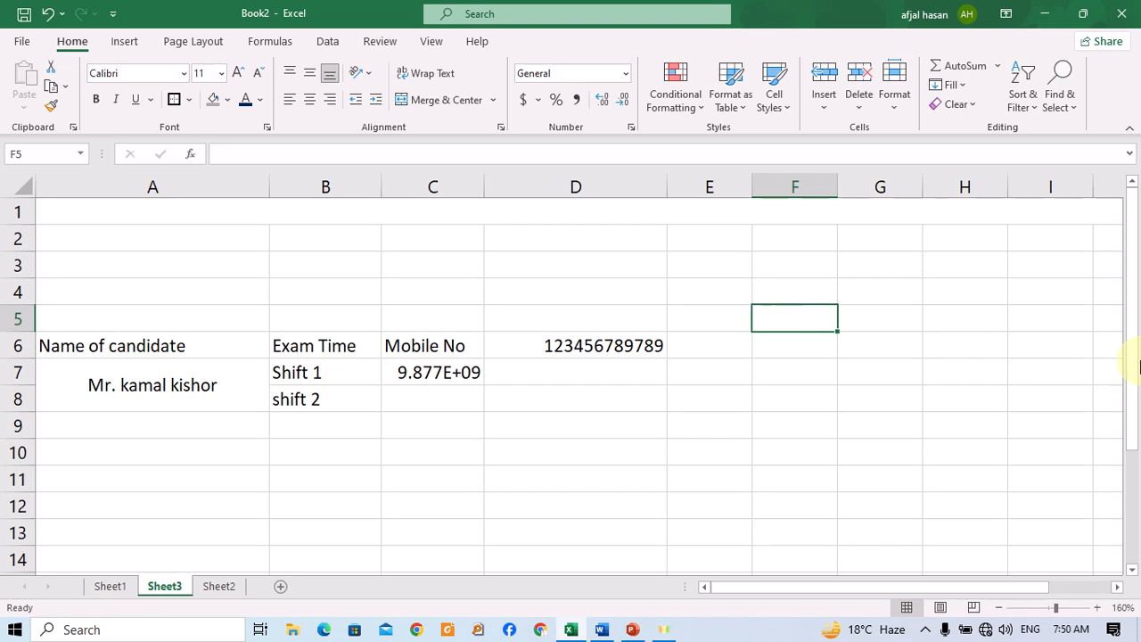
pyautogui.write('45800')
pyautogui.press('Return')
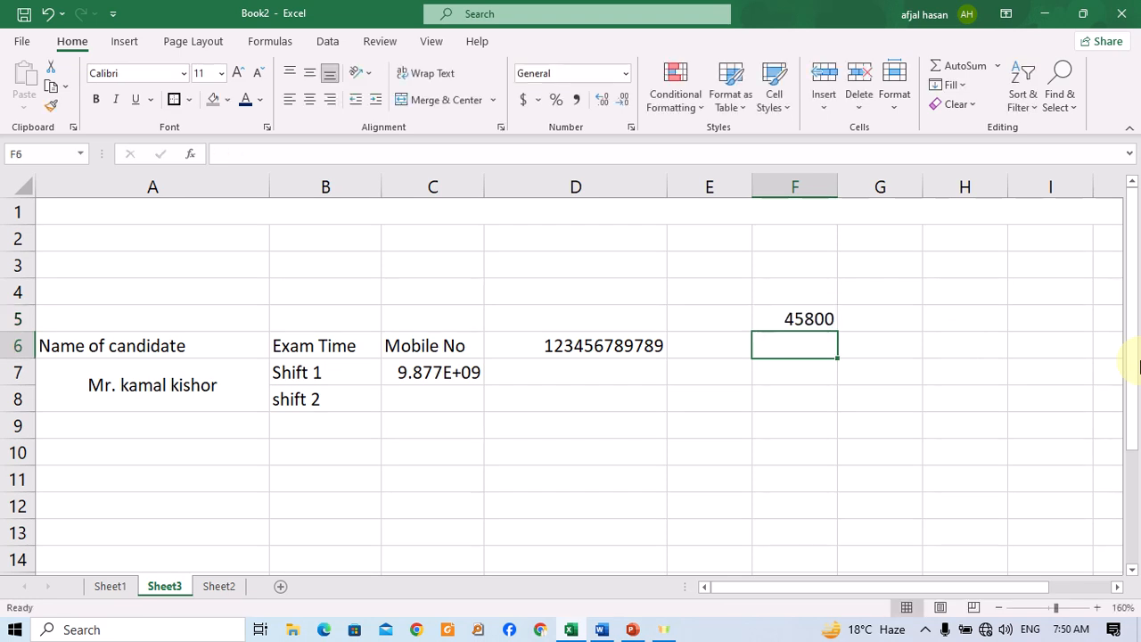
pyautogui.write('4523')
pyautogui.press('Return')
pyautogui.write('214500')
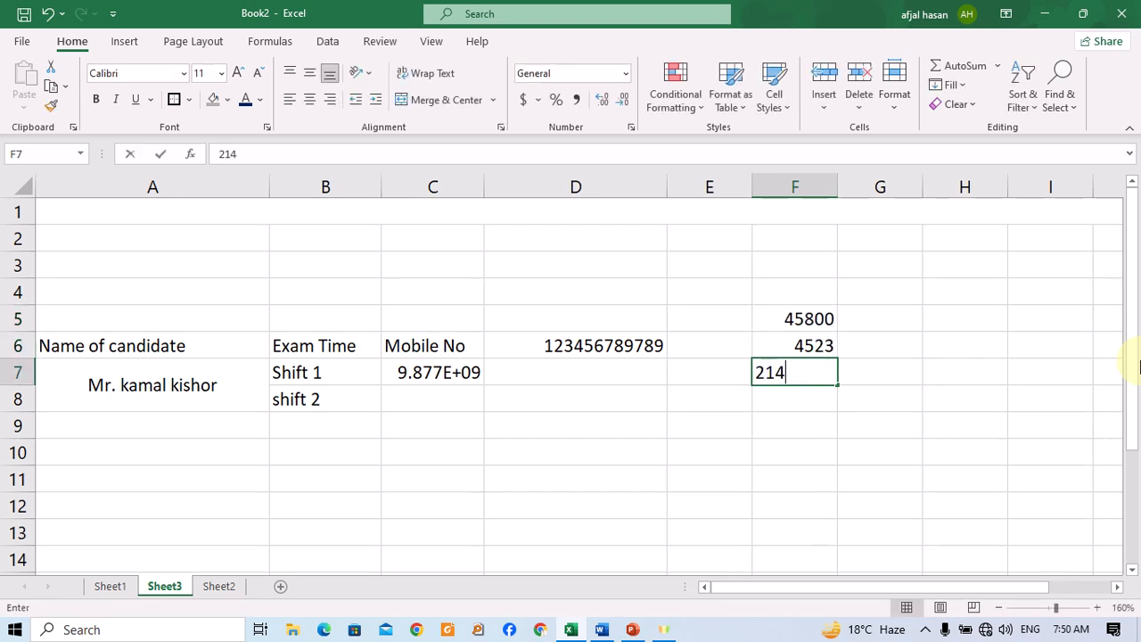
pyautogui.press('Return')
pyautogui.write('255200')
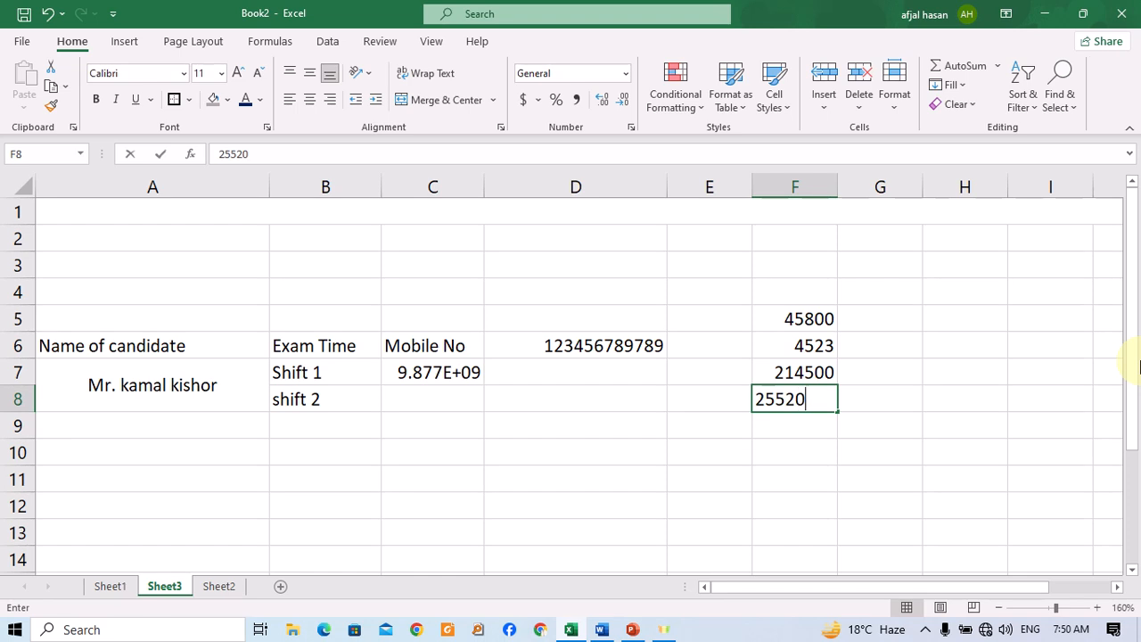
pyautogui.press('Return')
# Continue the column with 254452, 251522, 2485, 145, 4558612 and 25455 in cells F9 to F14.
pyautogui.write('254452')
pyautogui.press('Return')
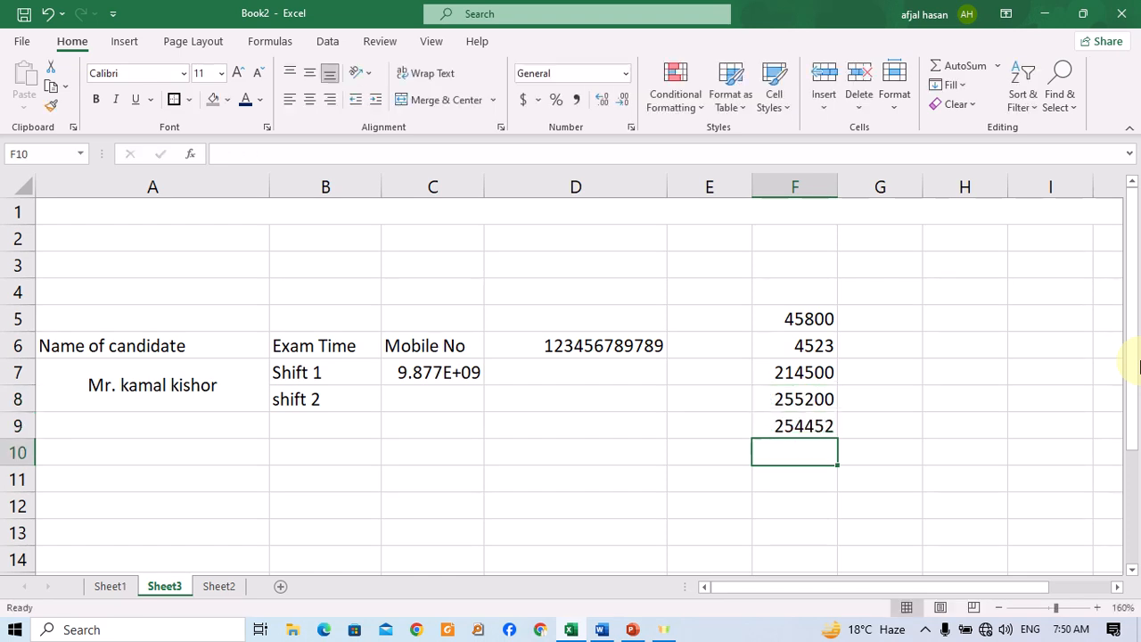
pyautogui.write('251522')
pyautogui.press('Return')
pyautogui.write('2485')
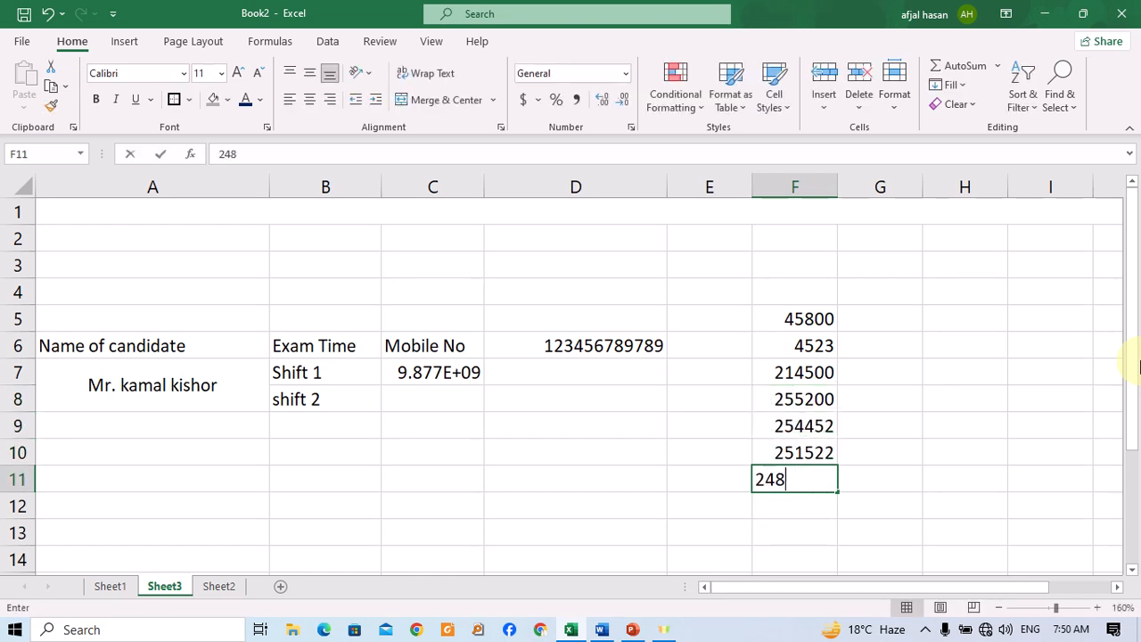
pyautogui.press('Return')
pyautogui.write('145')
pyautogui.press('Return')
pyautogui.write('4558612')
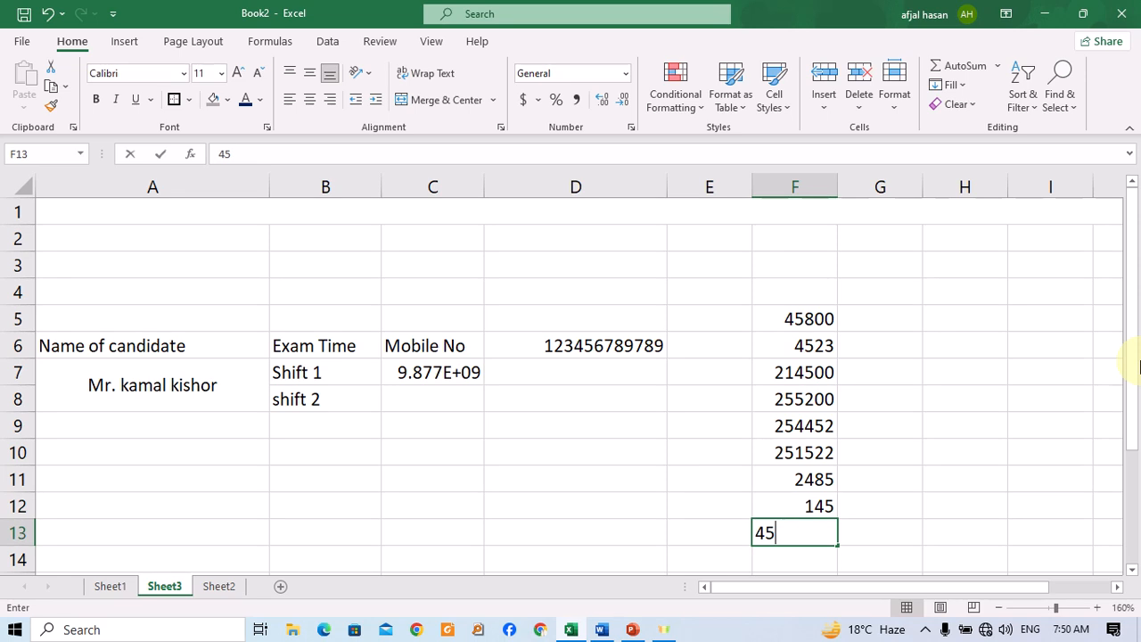
pyautogui.press('Return')
pyautogui.write('25455')
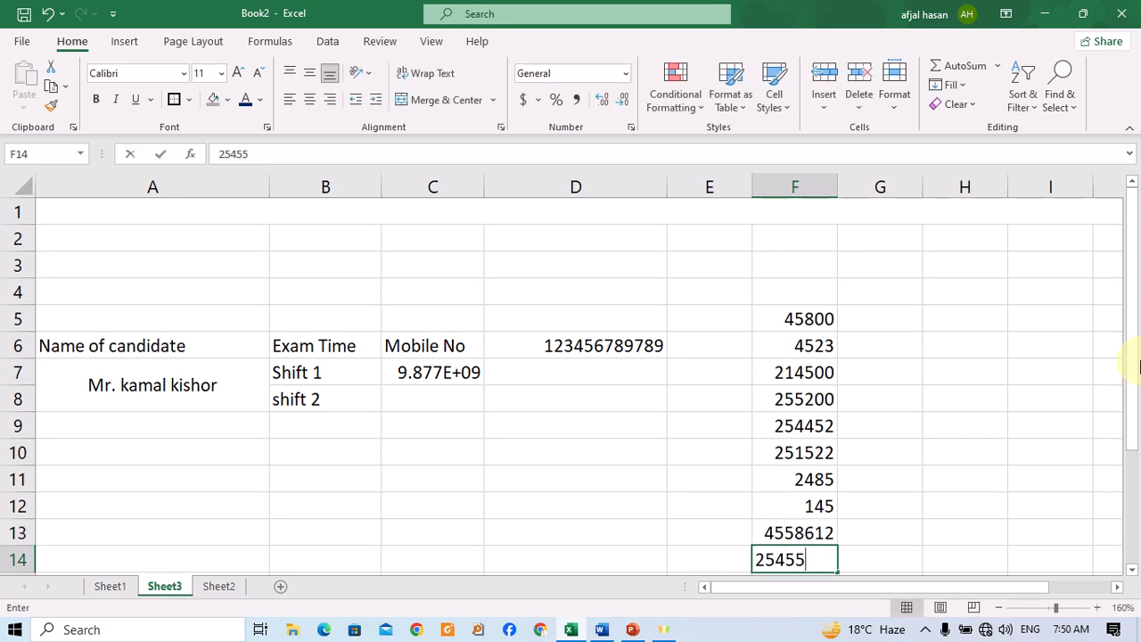
pyautogui.press('Return')
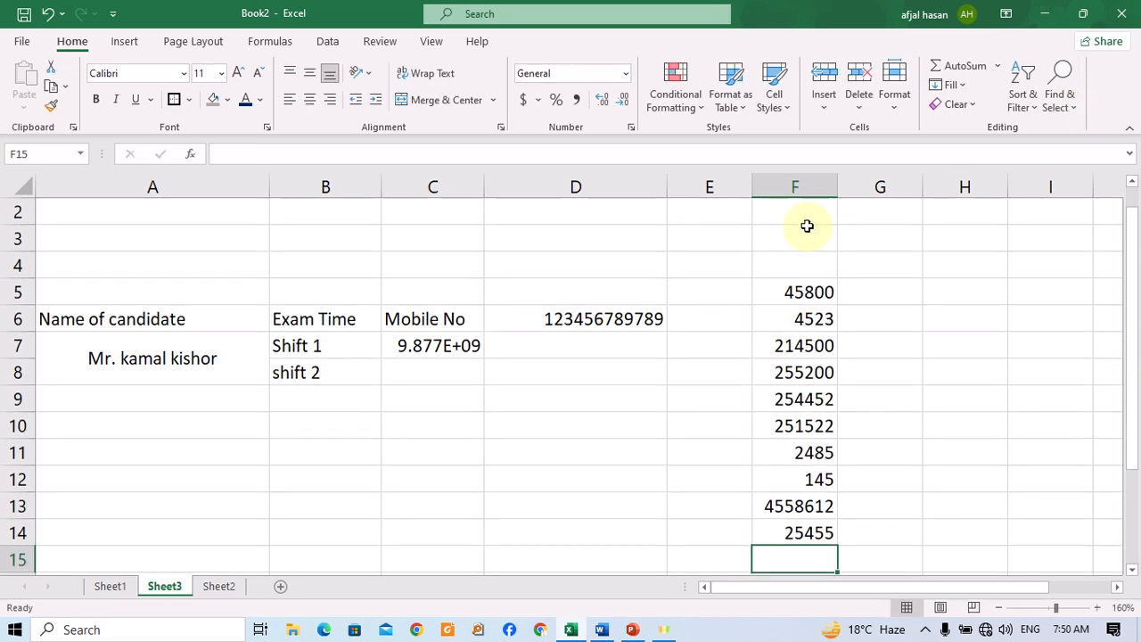
# Format the whole of column F with the Currency number format.
pyautogui.click(807, 187)
pyautogui.click(628, 75)
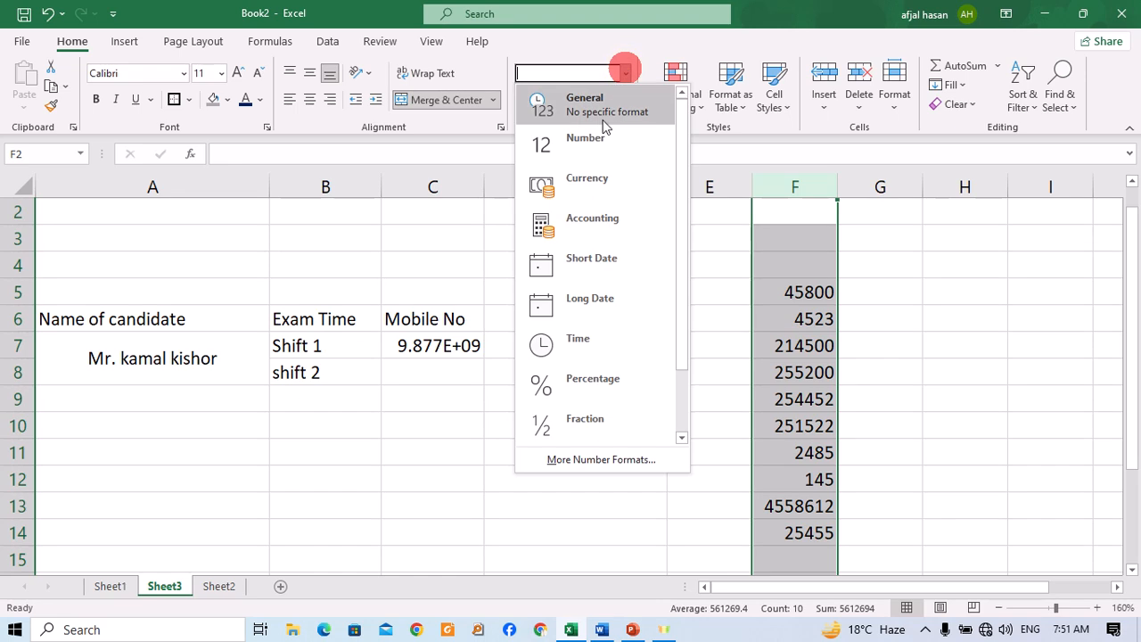
pyautogui.click(598, 182)
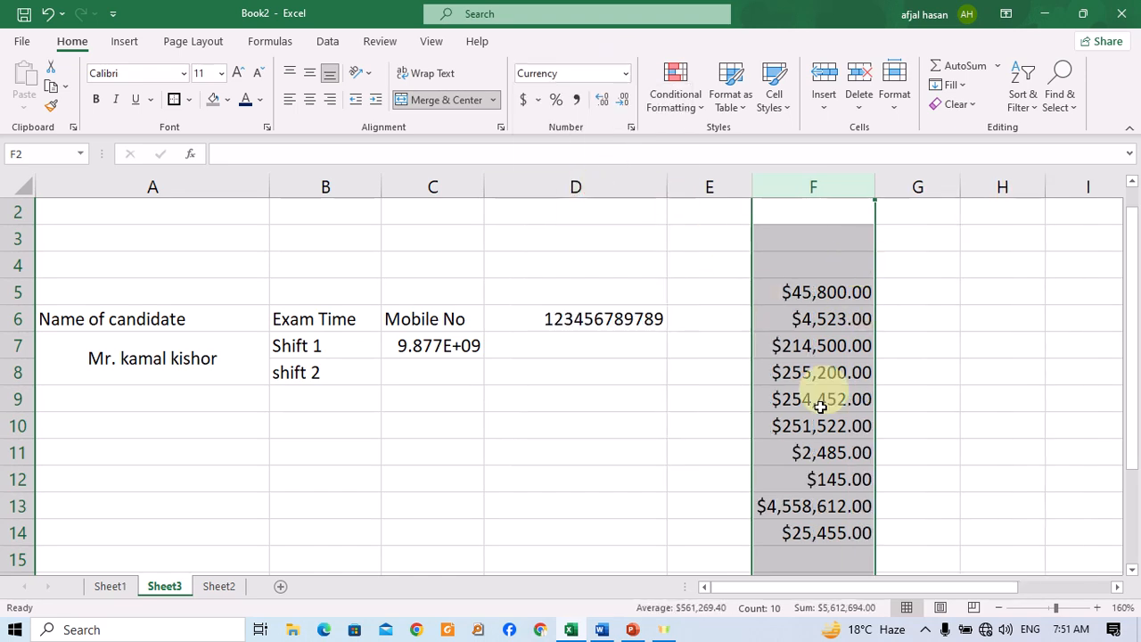
# Apply the Accounting format to column F with the ₹ Hindi currency symbol.
pyautogui.click(538, 99)
pyautogui.click(599, 242)
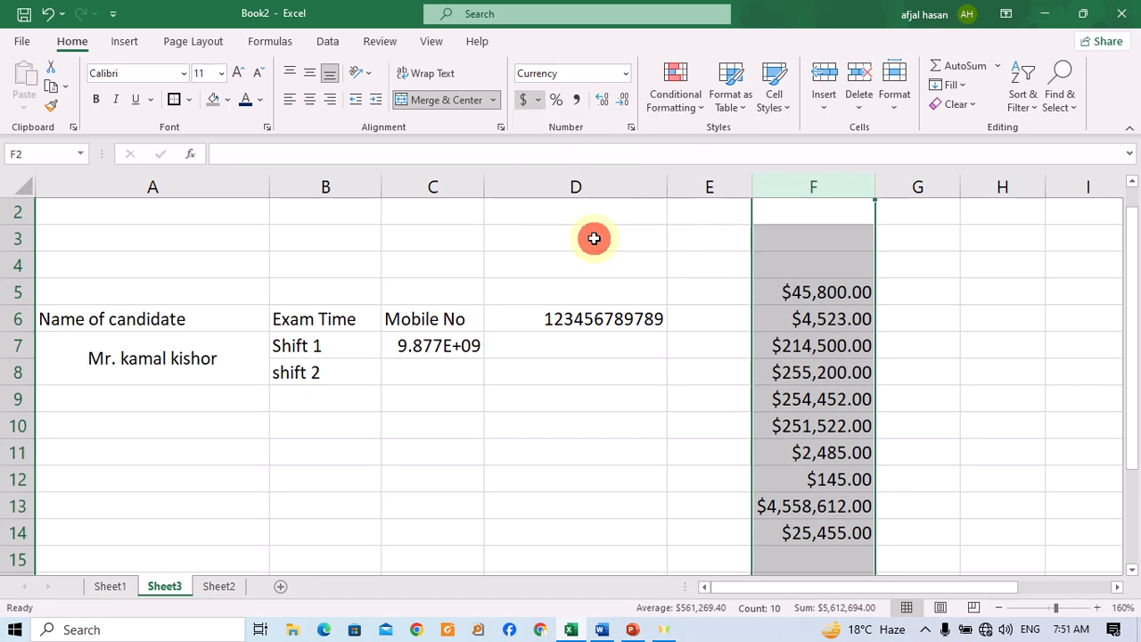
pyautogui.click(759, 272)
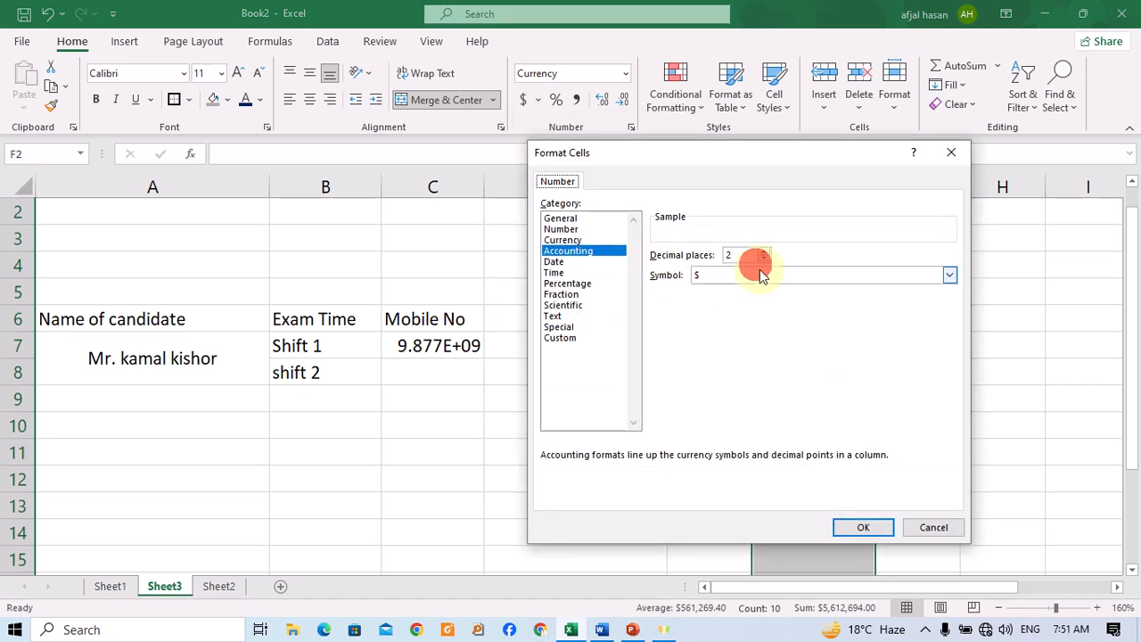
pyautogui.scroll(-10, 840, 424)
pyautogui.scroll(-15, 838, 406)
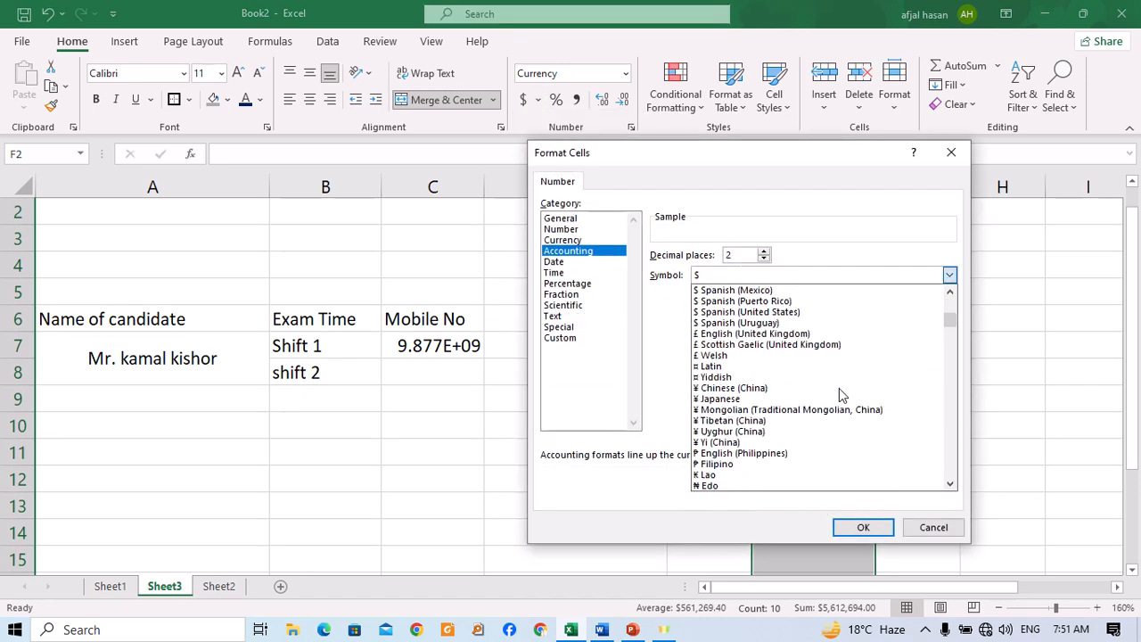
pyautogui.scroll(-15, 838, 389)
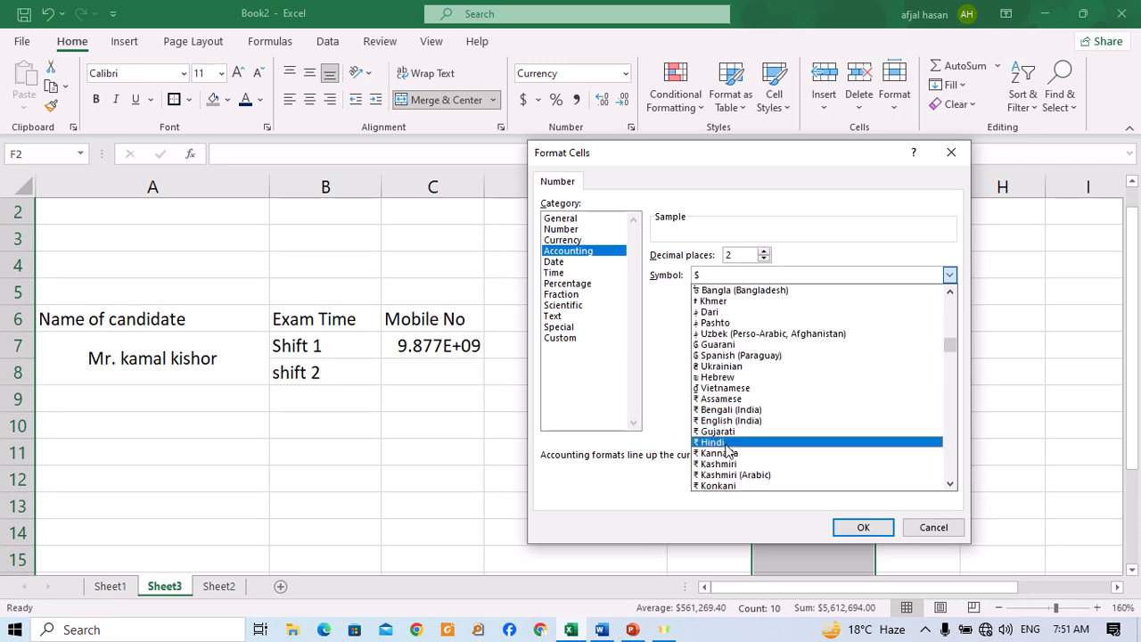
pyautogui.click(725, 443)
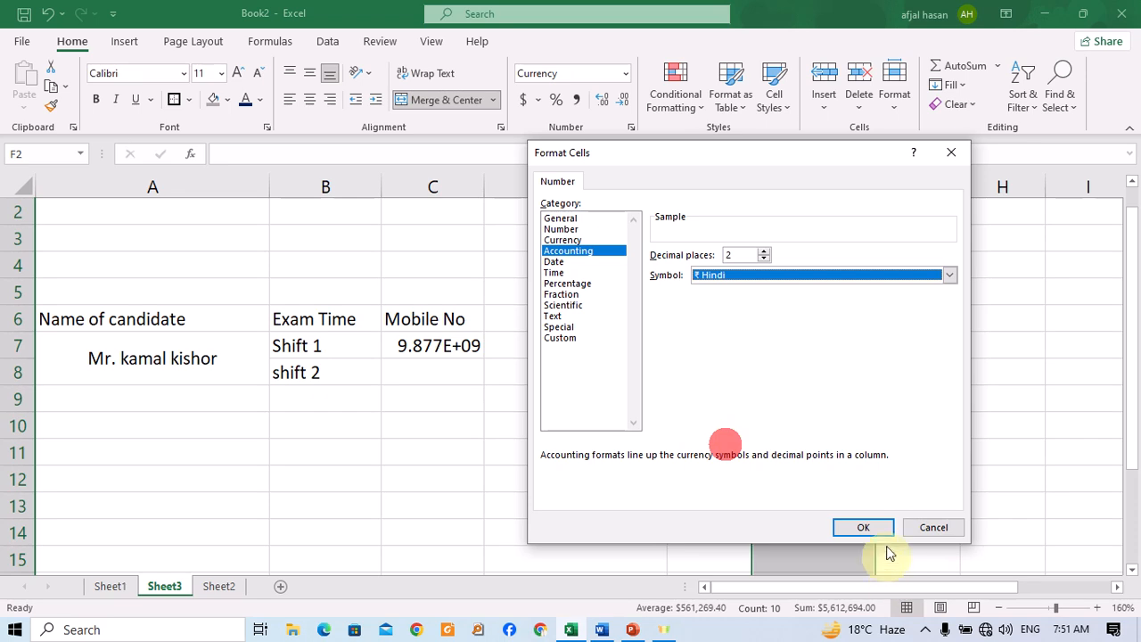
pyautogui.click(863, 528)
pyautogui.click(823, 313)
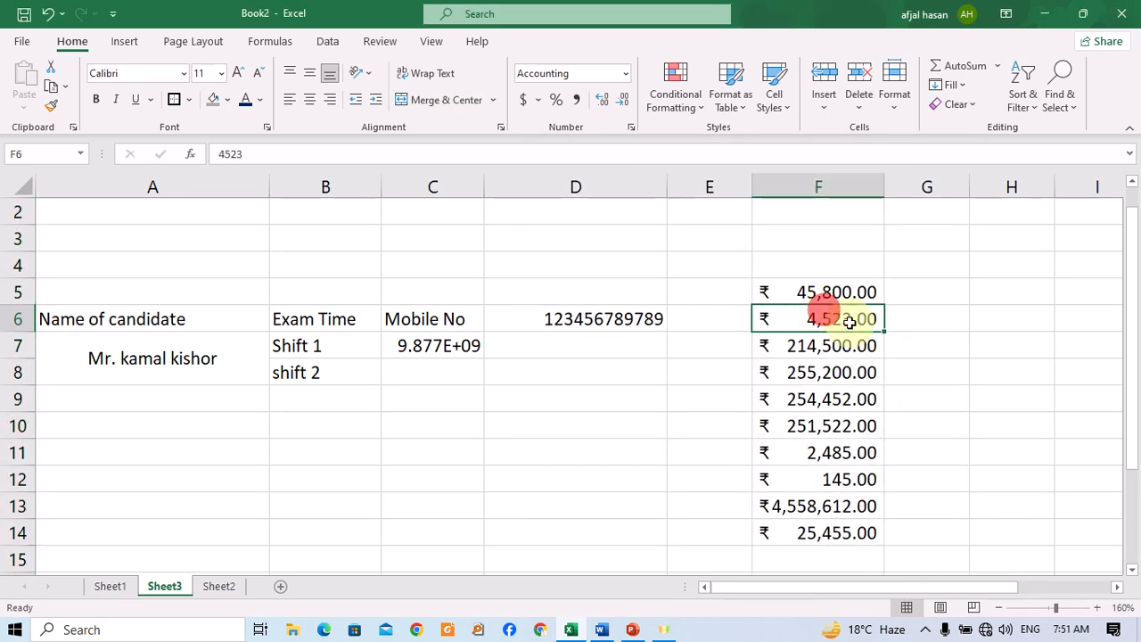
pyautogui.moveTo(836, 285); pyautogui.dragTo(831, 530)
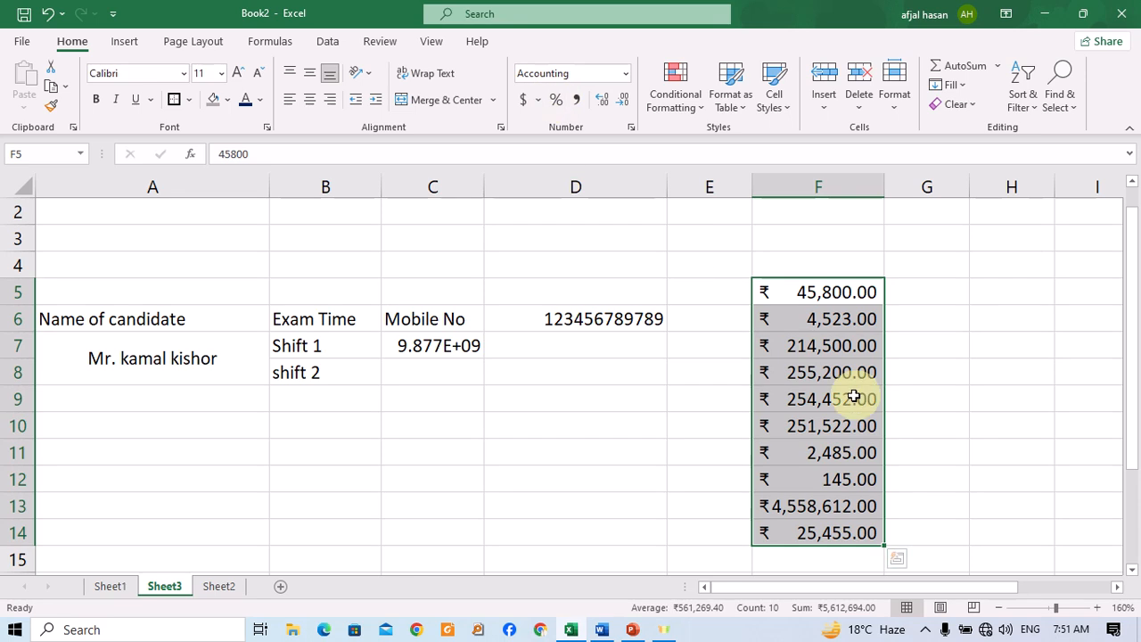
pyautogui.click(540, 103)
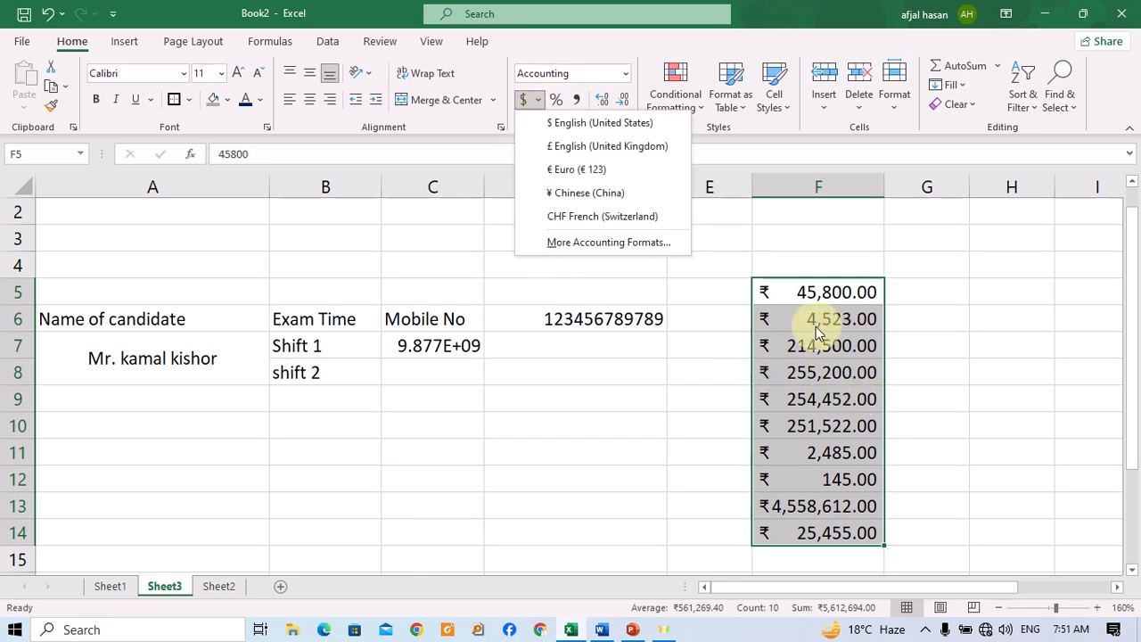
pyautogui.click(678, 324)
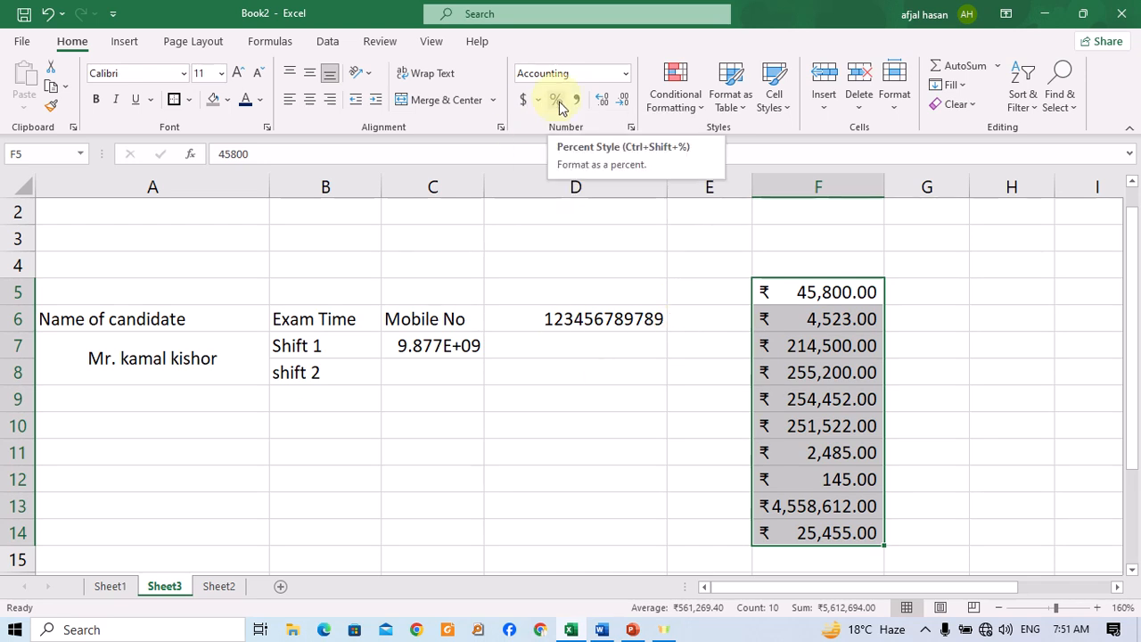
# Format the whole of column H with the Percentage style.
pyautogui.click(1019, 301)
pyautogui.click(1013, 311)
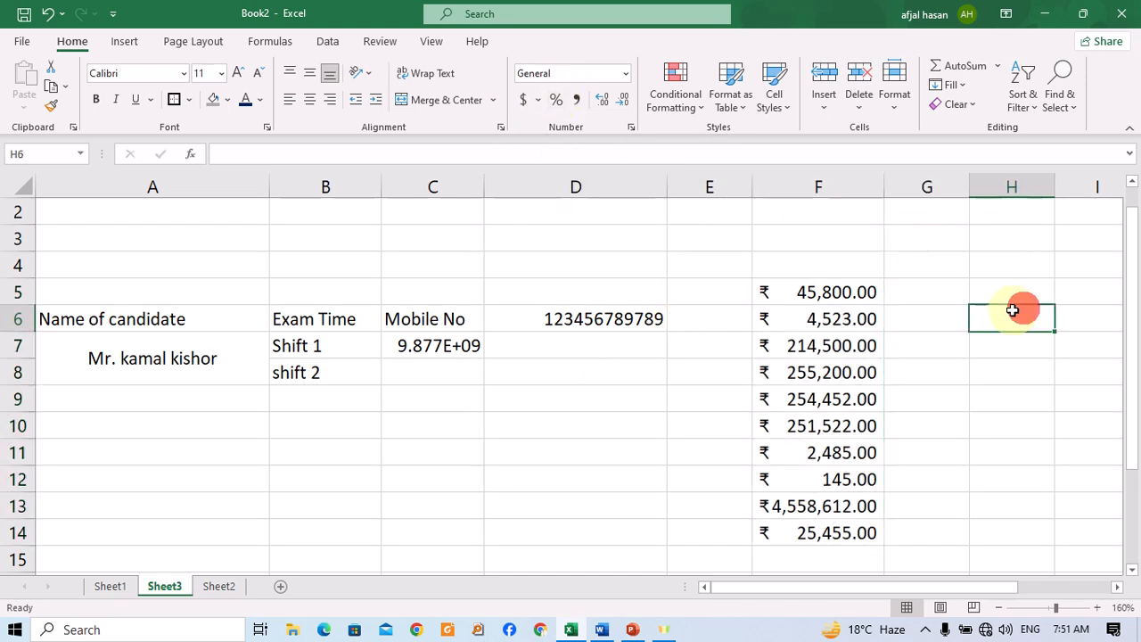
pyautogui.click(1011, 189)
pyautogui.click(548, 99)
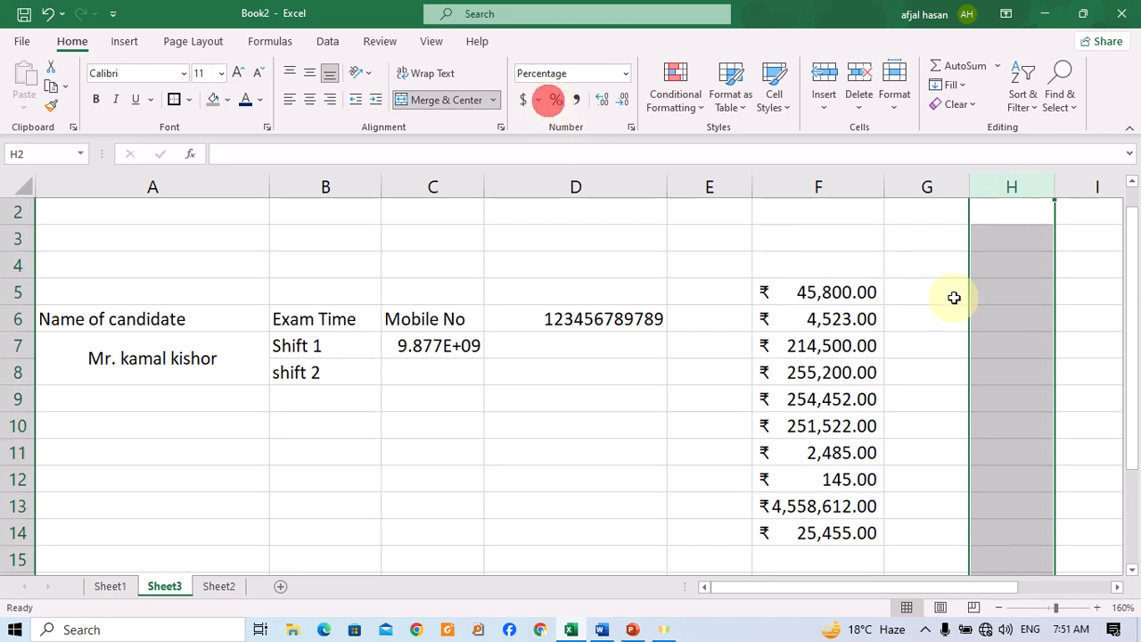
pyautogui.click(555, 98)
# Enter 56, 123 and 21 as percentages in cells H5 to H7.
pyautogui.click(1013, 298)
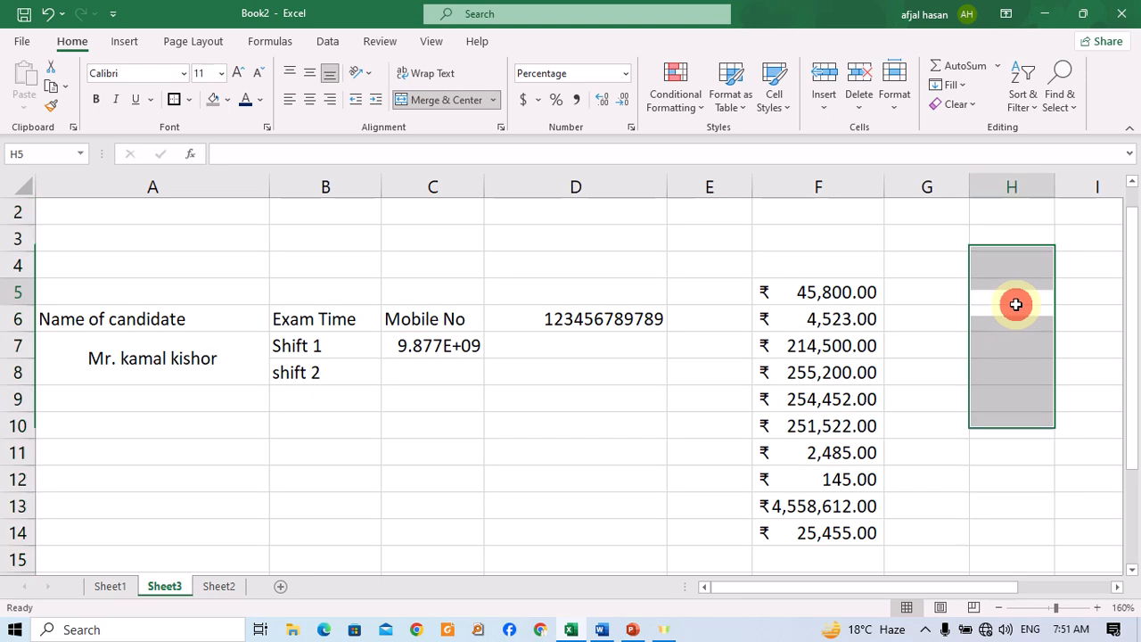
pyautogui.write('56')
pyautogui.press('Return')
pyautogui.write('123')
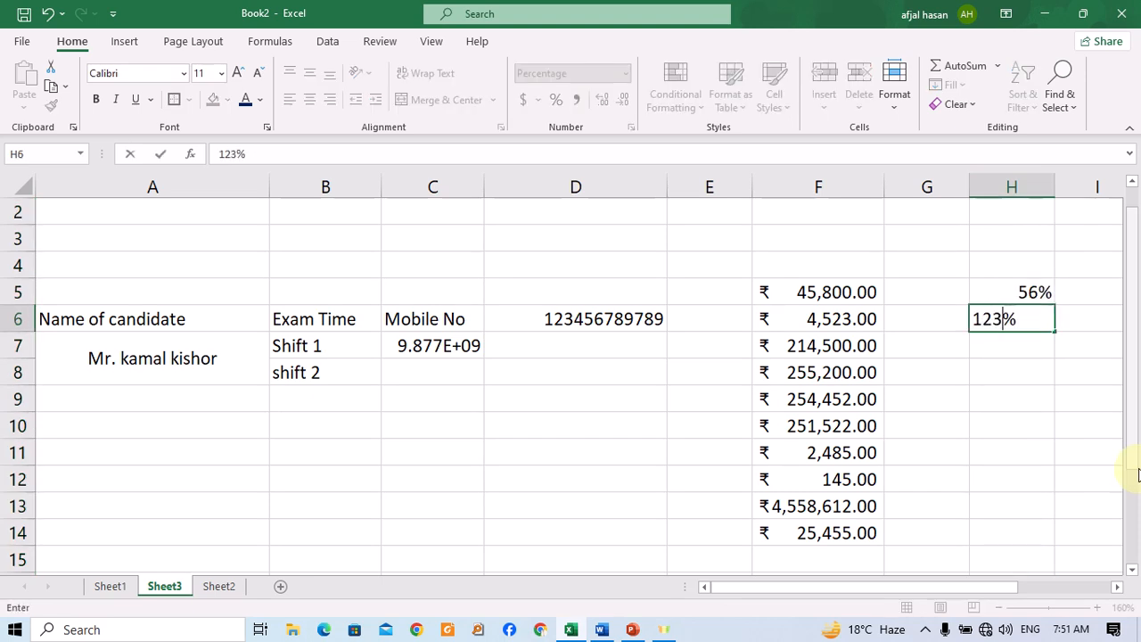
pyautogui.press('Return')
pyautogui.write('21')
pyautogui.press('Return')
# Continue column H with 24, 588, 14 and 625 in cells H8 to H11.
pyautogui.write('24')
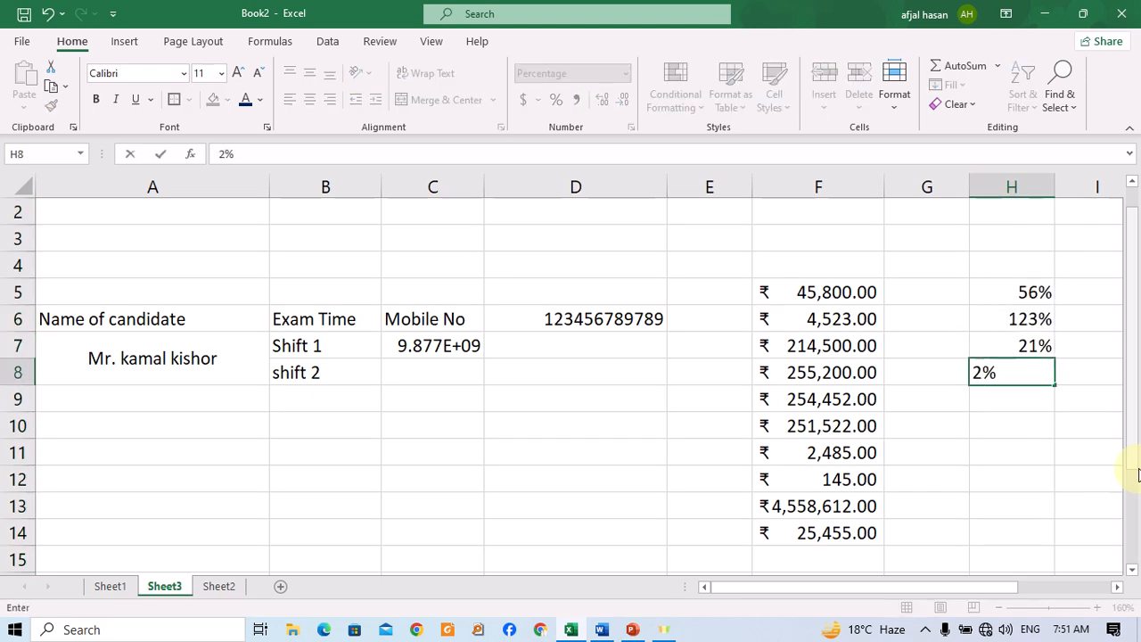
pyautogui.press('Return')
pyautogui.write('588')
pyautogui.press('Return')
pyautogui.write('14')
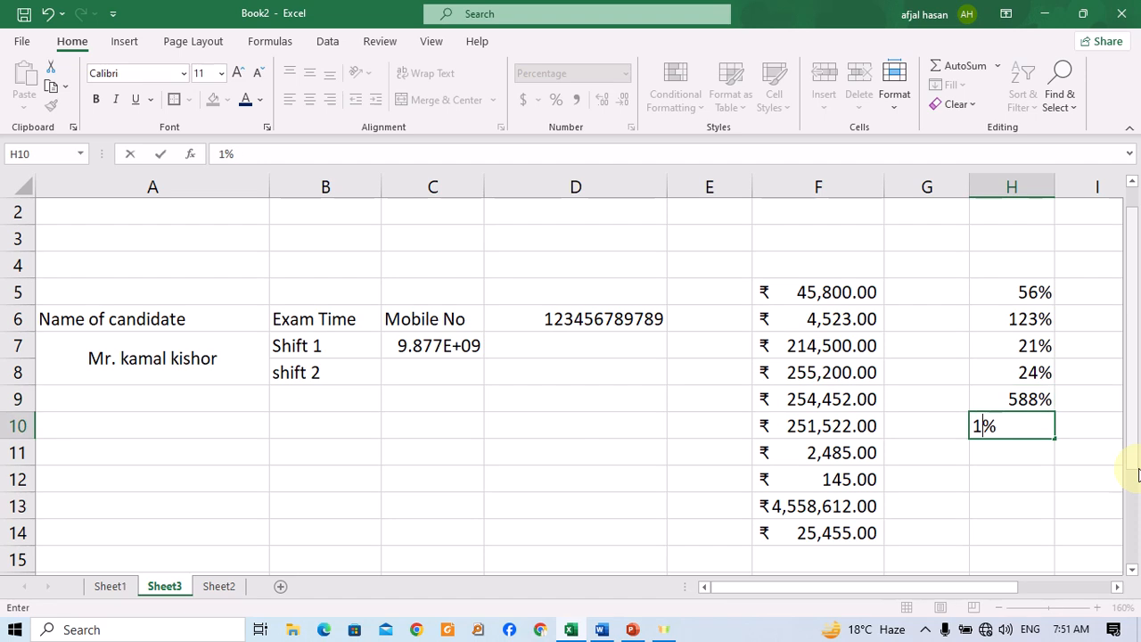
pyautogui.press('Return')
pyautogui.write('625')
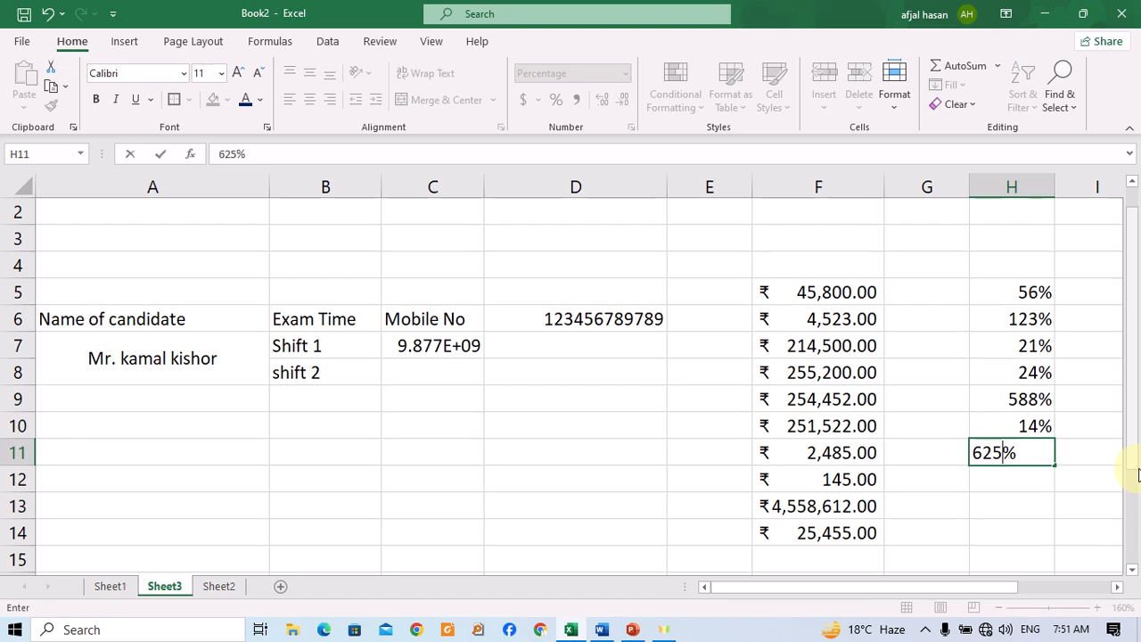
pyautogui.press('Return')
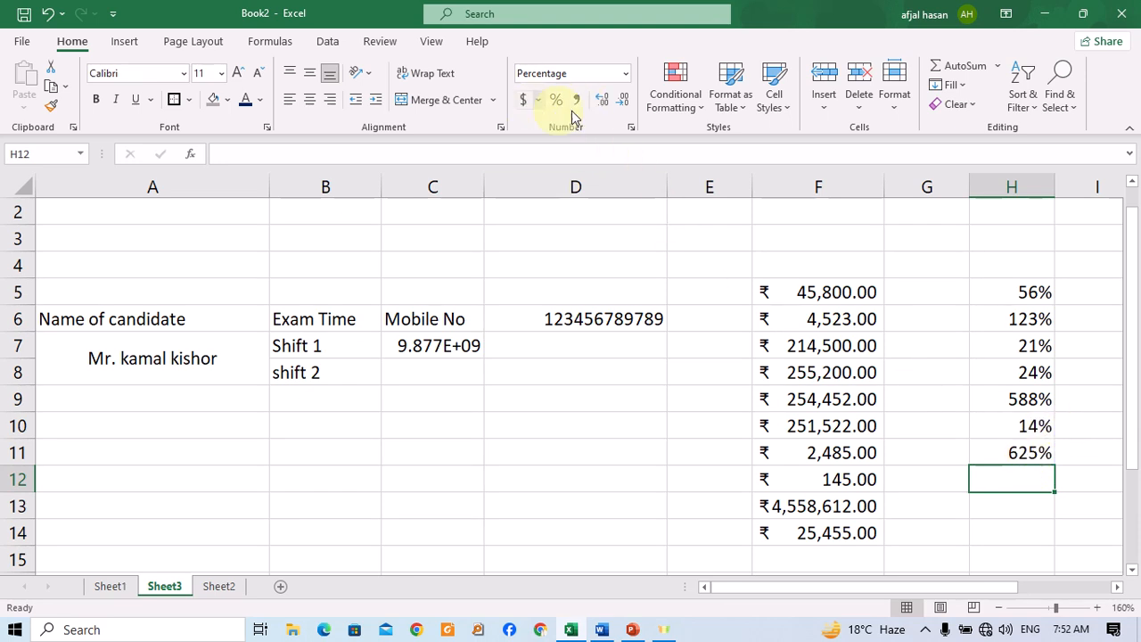
# Enter the number 544644 in cell B21.
pyautogui.scroll(-3, 655, 406)
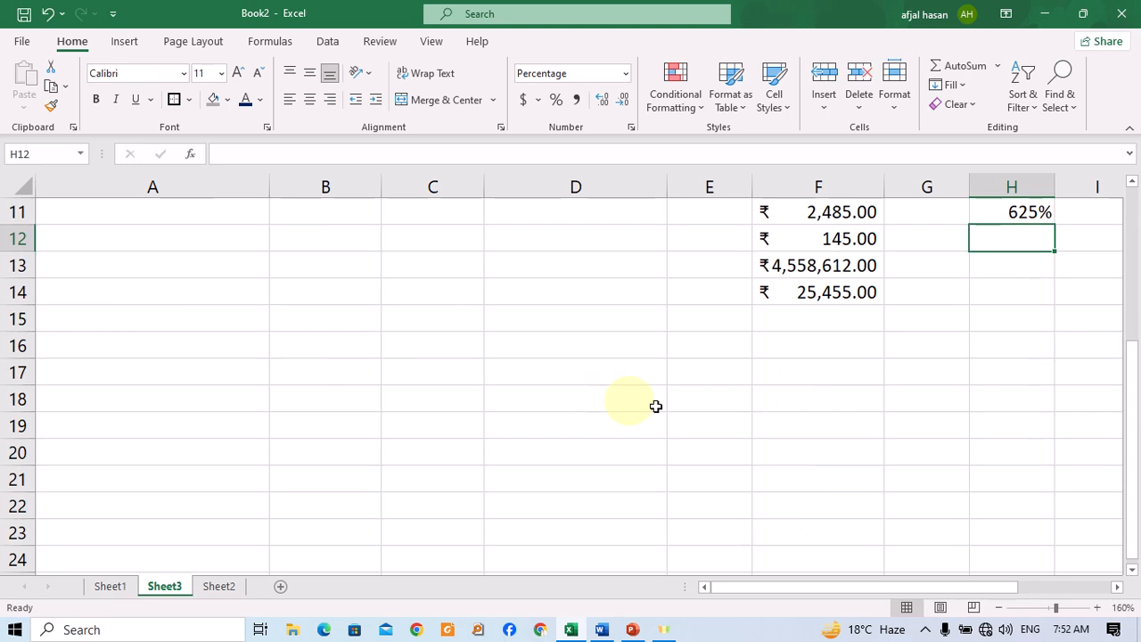
pyautogui.click(290, 467)
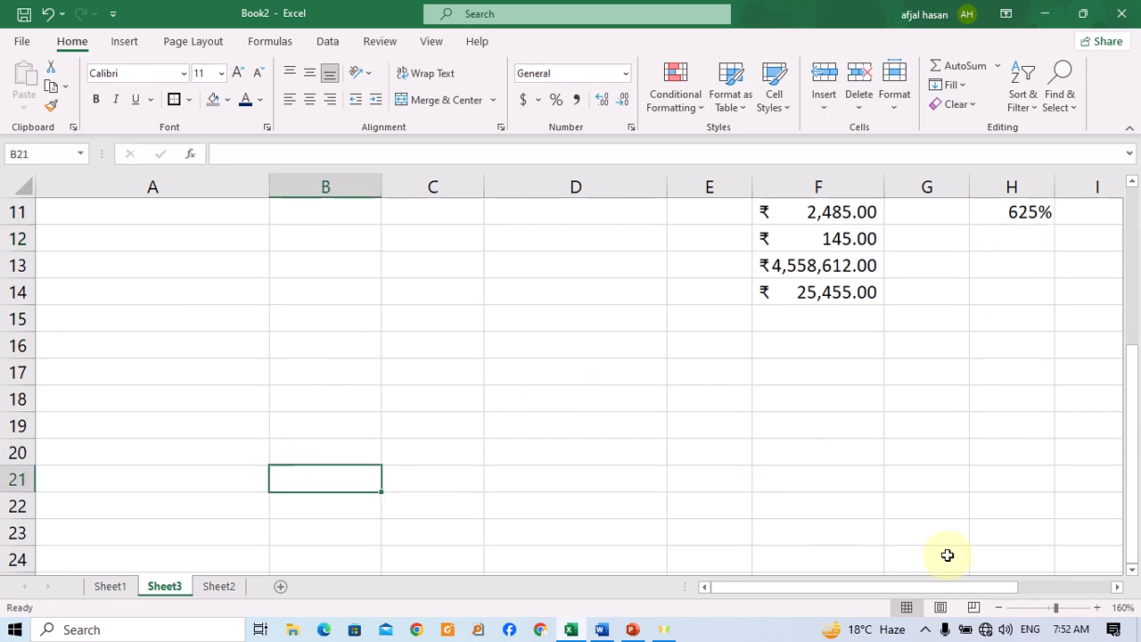
pyautogui.write('544644')
pyautogui.press('Return')
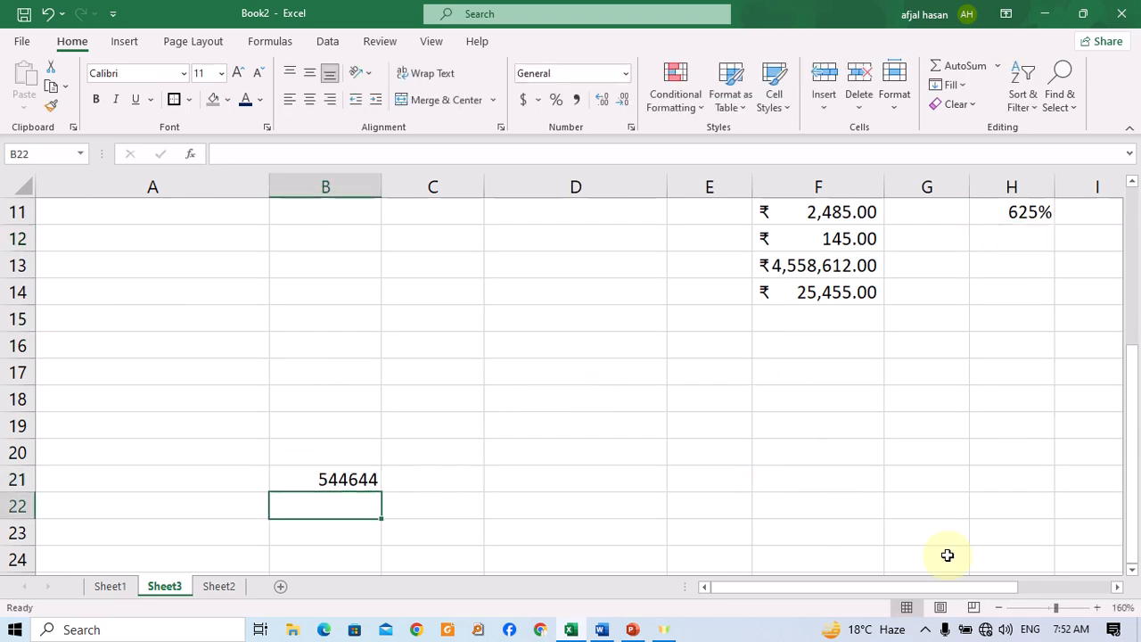
# Apply Comma Style to the number in cell B21.
pyautogui.click(303, 476)
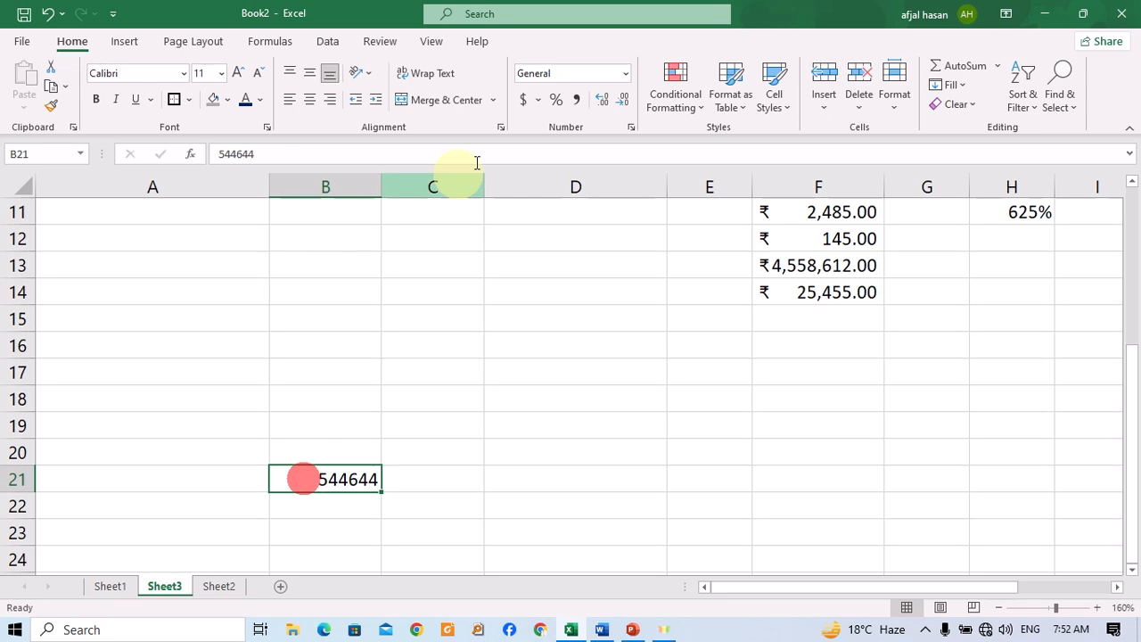
pyautogui.click(573, 105)
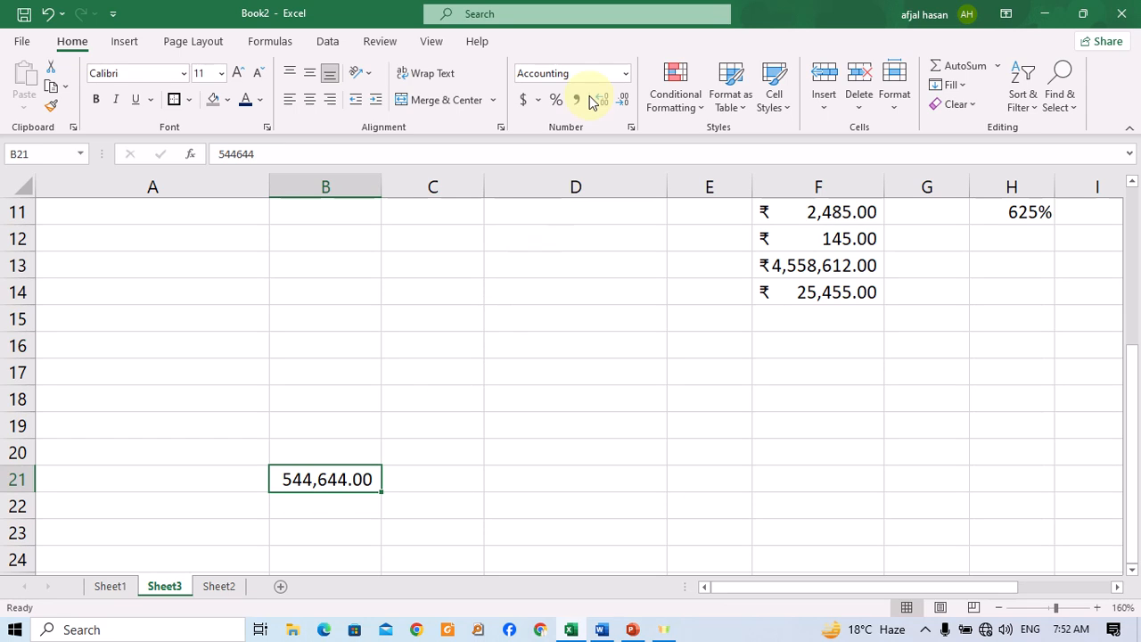
pyautogui.click(504, 389)
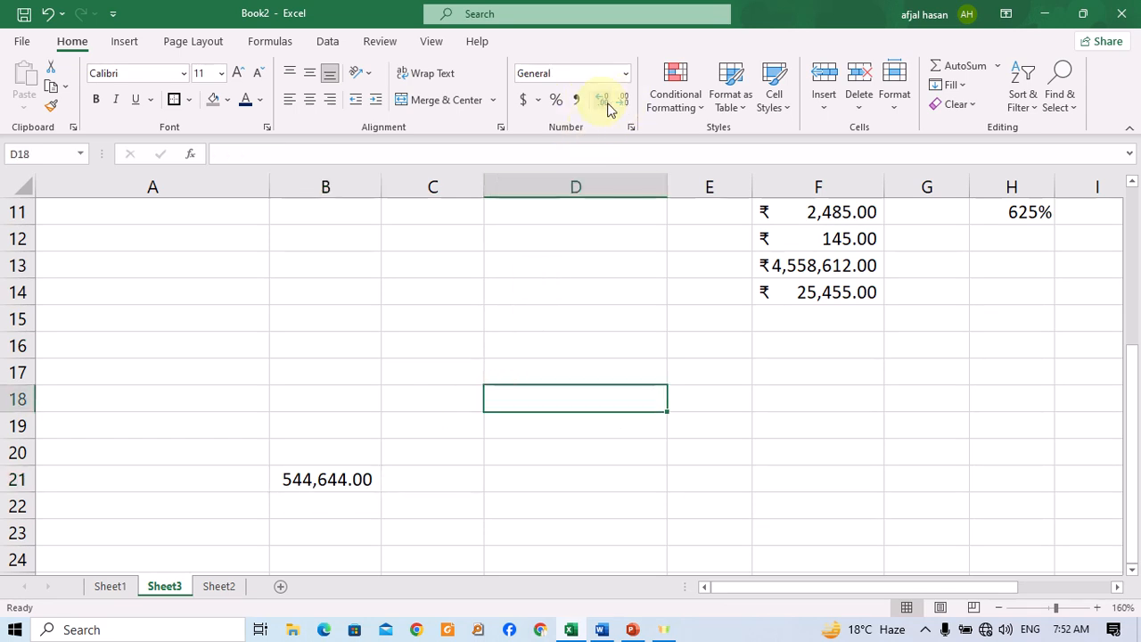
# Insert a new blank worksheet after Sheet2.
pyautogui.scroll(4, 560, 318)
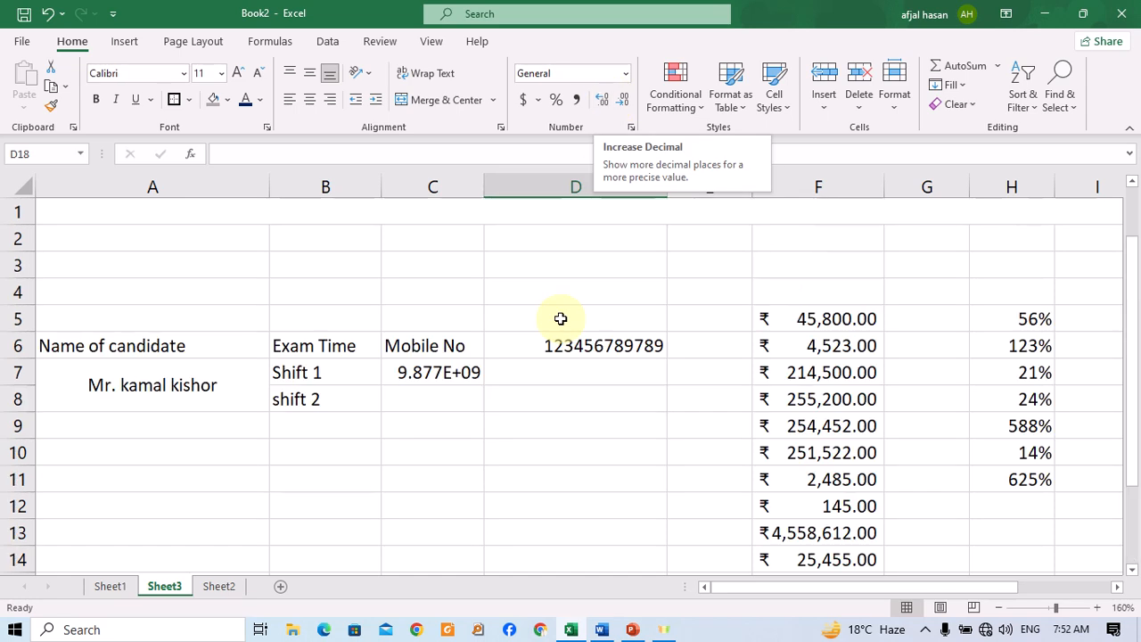
pyautogui.click(218, 585)
pyautogui.scroll(-1, 466, 400)
pyautogui.scroll(1, 509, 407)
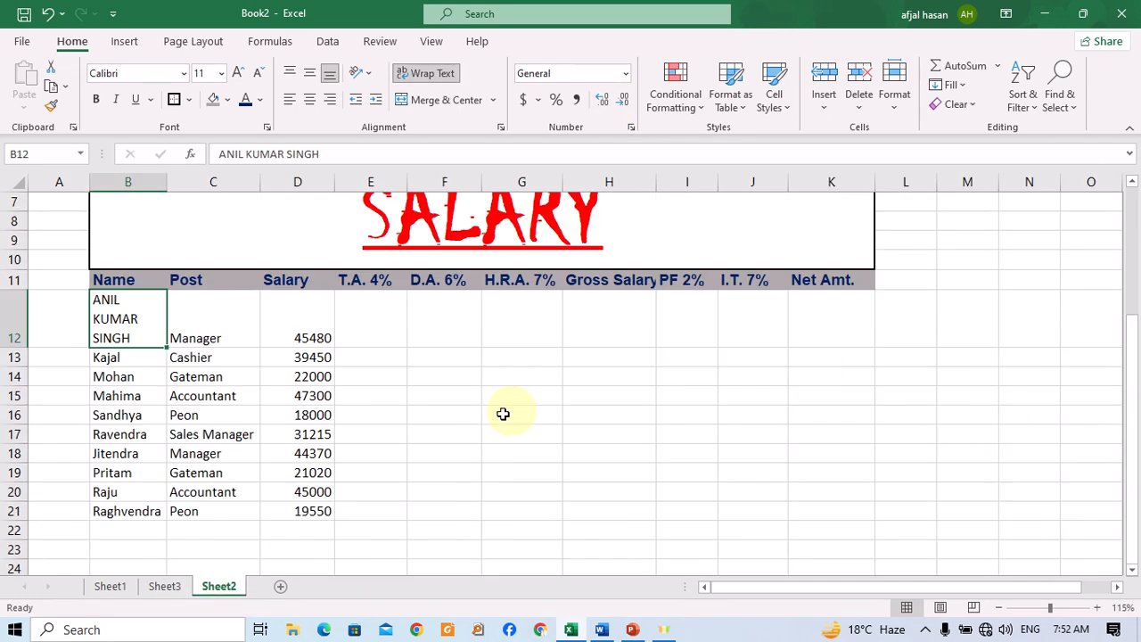
pyautogui.click(286, 585)
# Zoom in, enter 25.698547 in cell C4 and widen column C to show the full number.
pyautogui.click(245, 294)
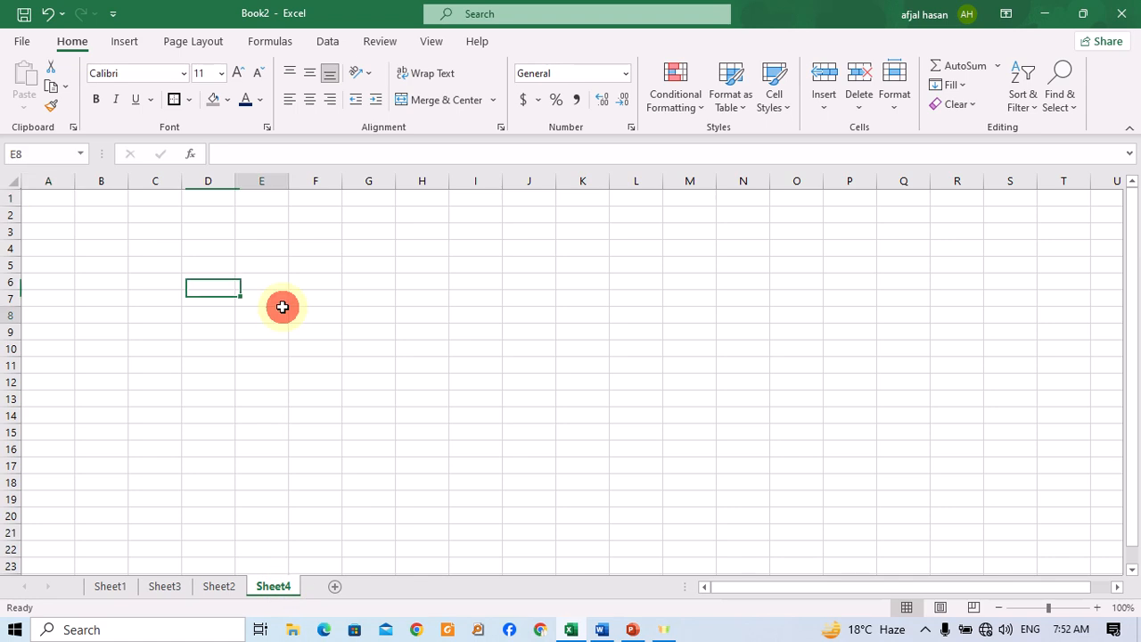
pyautogui.click(273, 323)
pyautogui.keyDown('ctrl'); pyautogui.scroll(4, 270, 305); pyautogui.keyUp('ctrl')
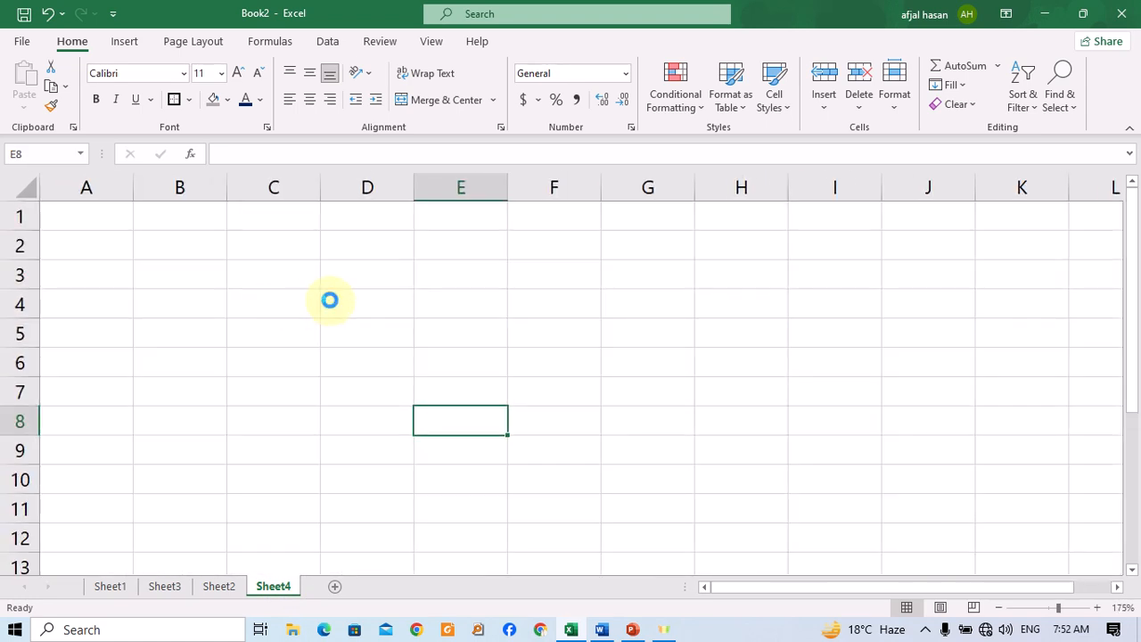
pyautogui.keyDown('ctrl'); pyautogui.scroll(9, 332, 307); pyautogui.keyUp('ctrl')
pyautogui.keyDown('ctrl'); pyautogui.click(485, 324); pyautogui.keyUp('ctrl')
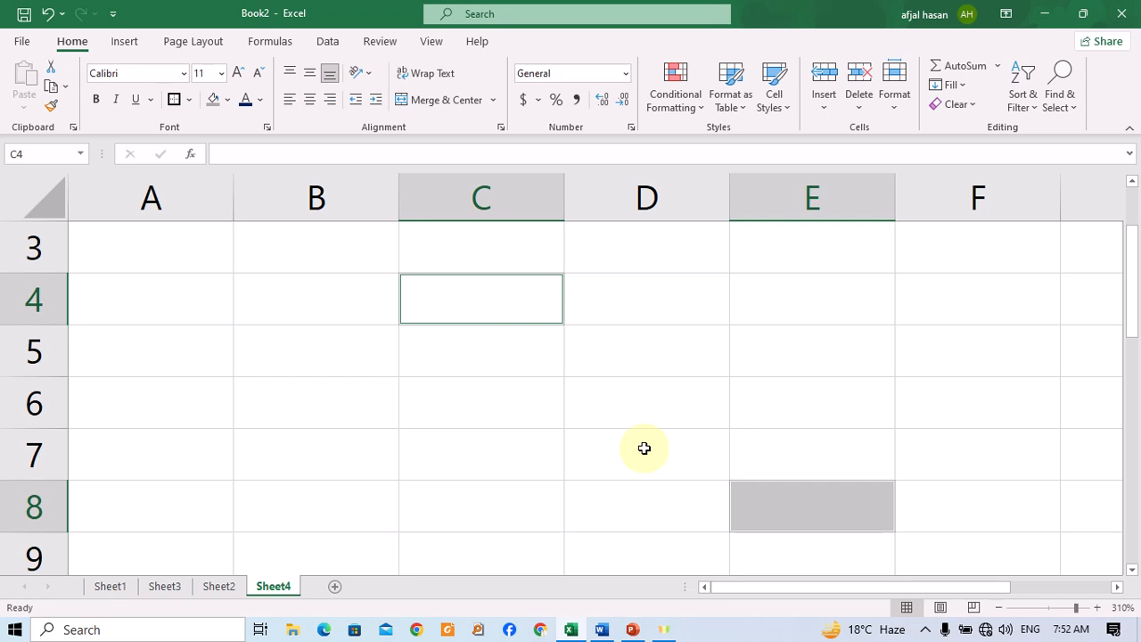
pyautogui.write('25.69854')
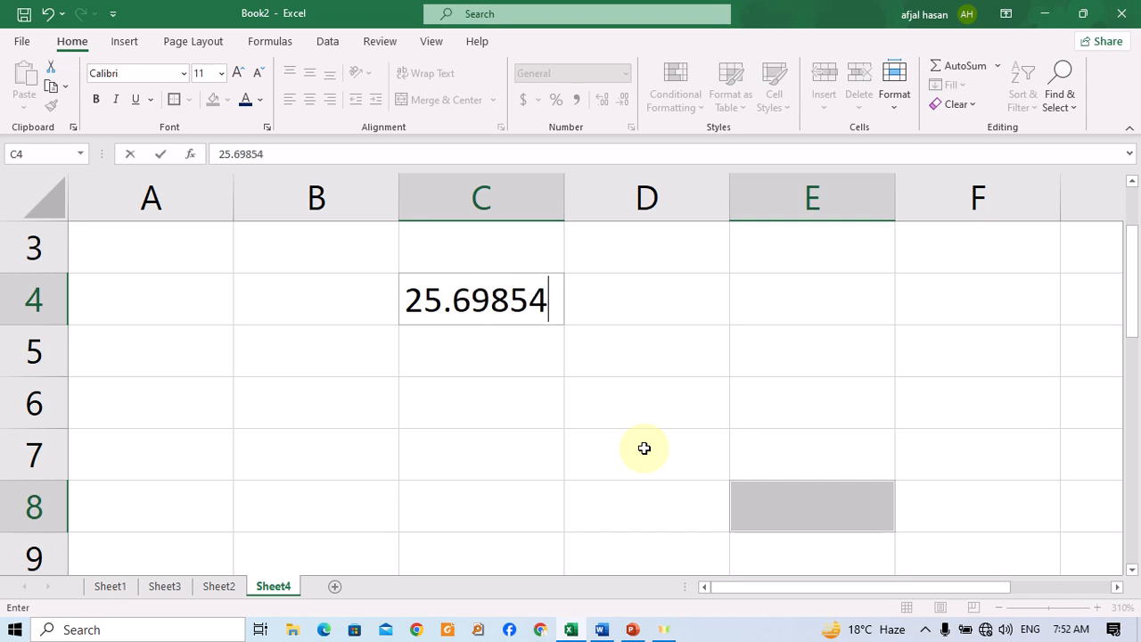
pyautogui.press('Return')
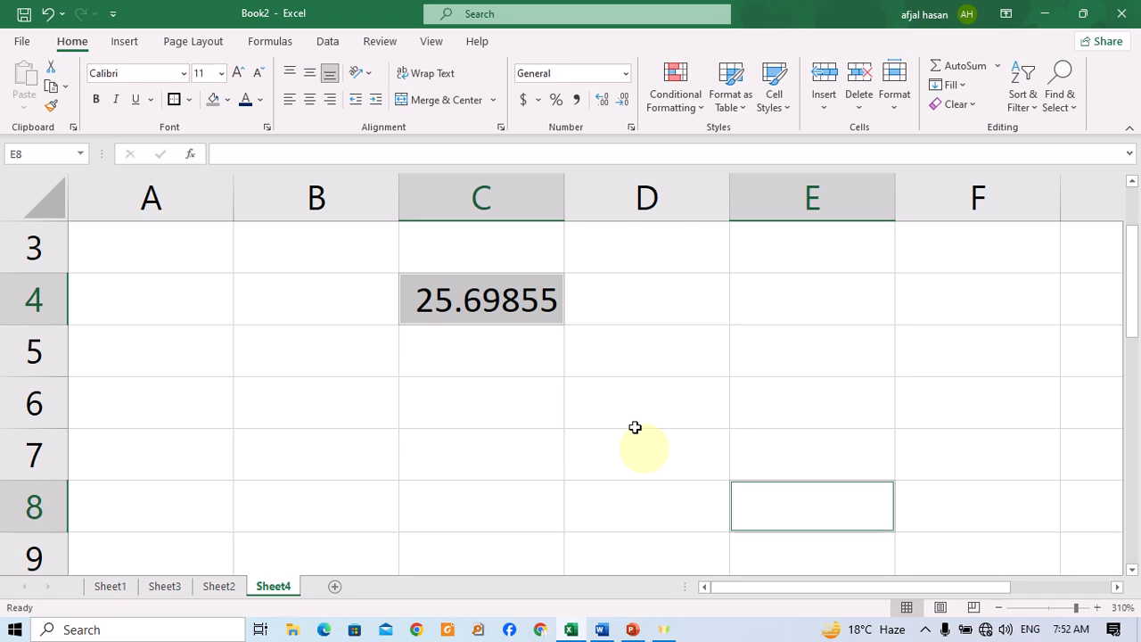
pyautogui.moveTo(564, 197); pyautogui.dragTo(625, 196)
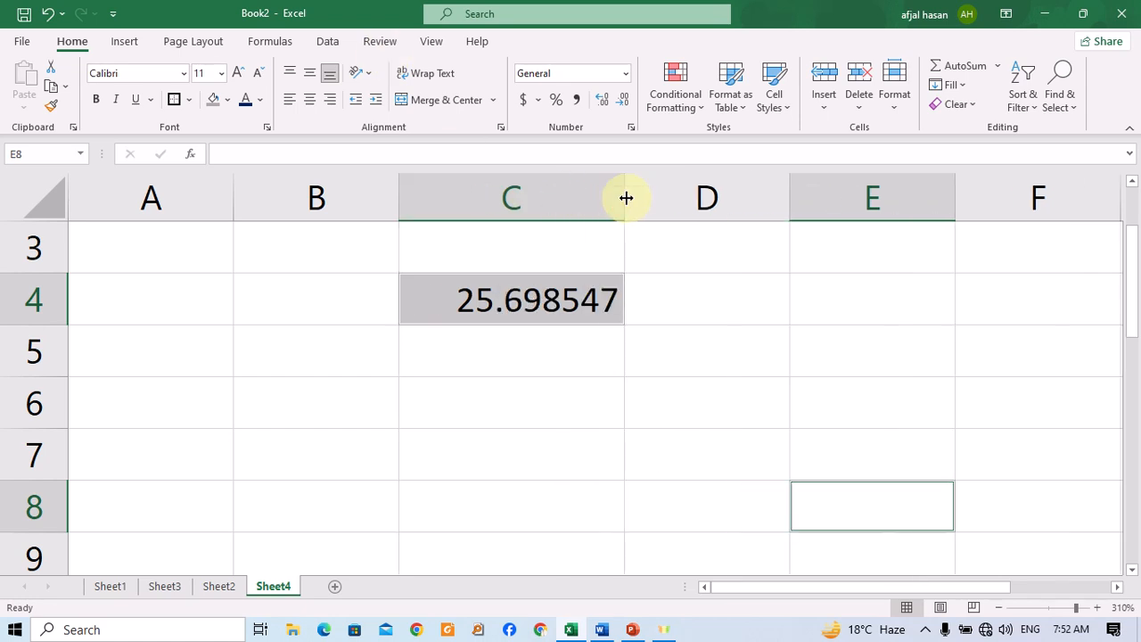
# Adjust the decimal places of cell C4 up and down until it shows two decimal places.
pyautogui.click(533, 280)
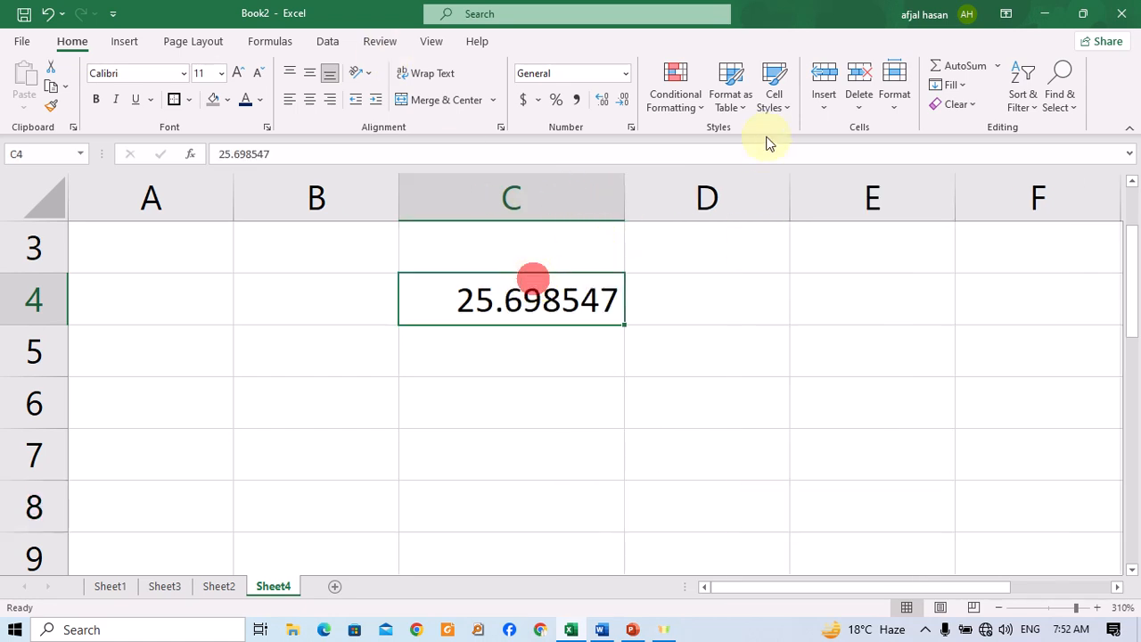
pyautogui.click(613, 104)
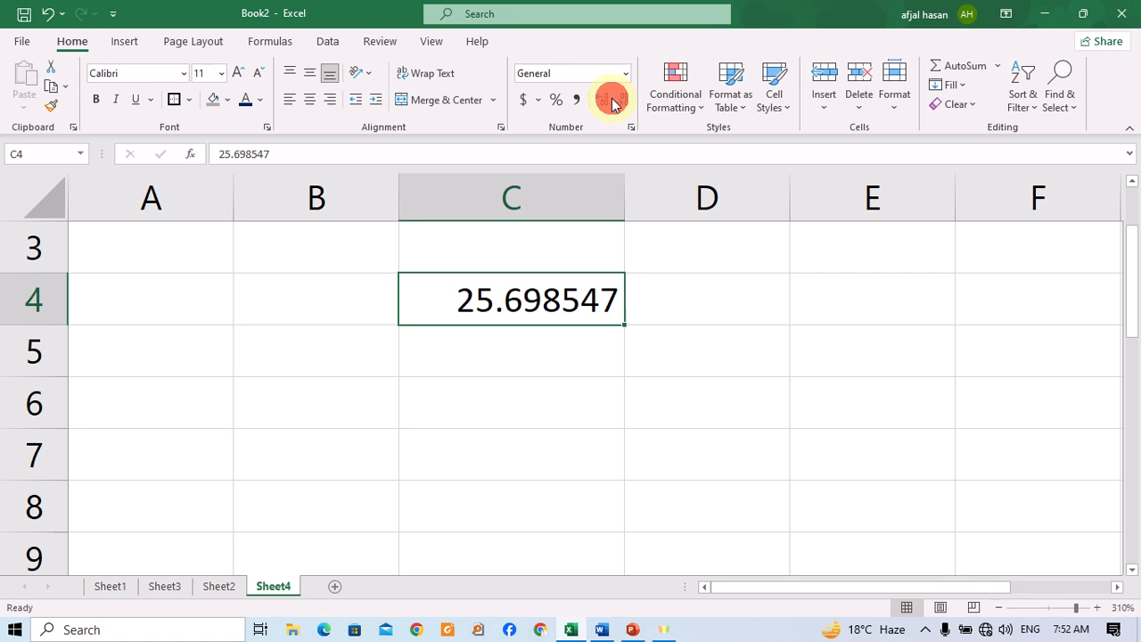
pyautogui.click(605, 104)
pyautogui.click(605, 105)
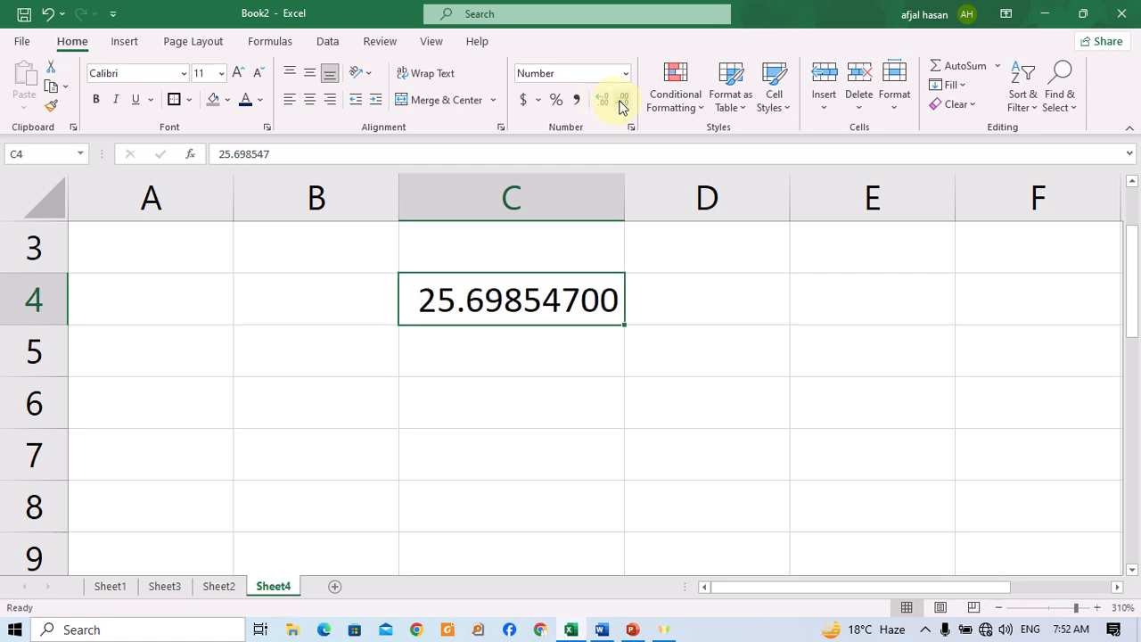
pyautogui.click(621, 104)
pyautogui.click(621, 104)
pyautogui.click(621, 104)
pyautogui.click(622, 104)
pyautogui.click(621, 104)
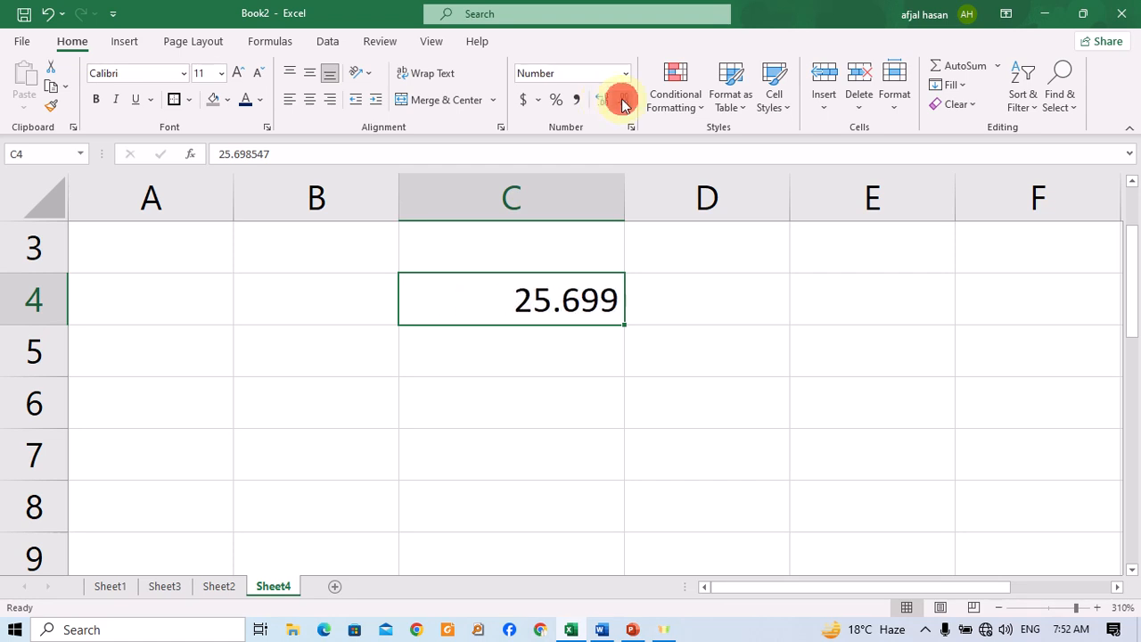
pyautogui.click(621, 104)
pyautogui.click(605, 101)
pyautogui.click(621, 105)
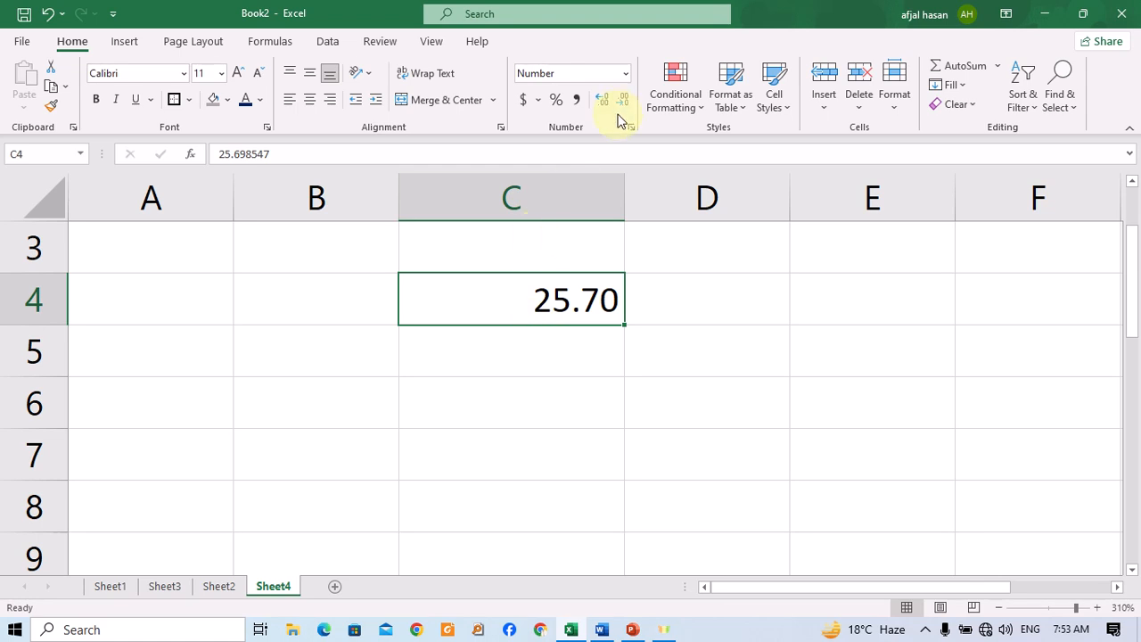
# Enter the number 489.234 in cell C5.
pyautogui.click(433, 361)
pyautogui.click(306, 358)
pyautogui.click(466, 356)
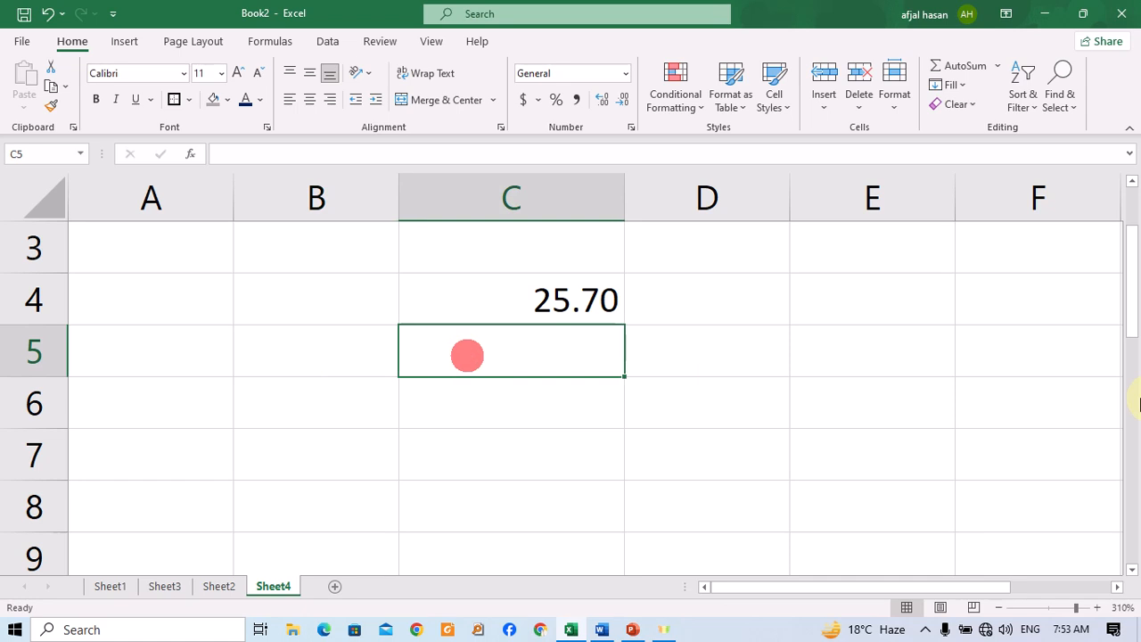
pyautogui.write('489.234')
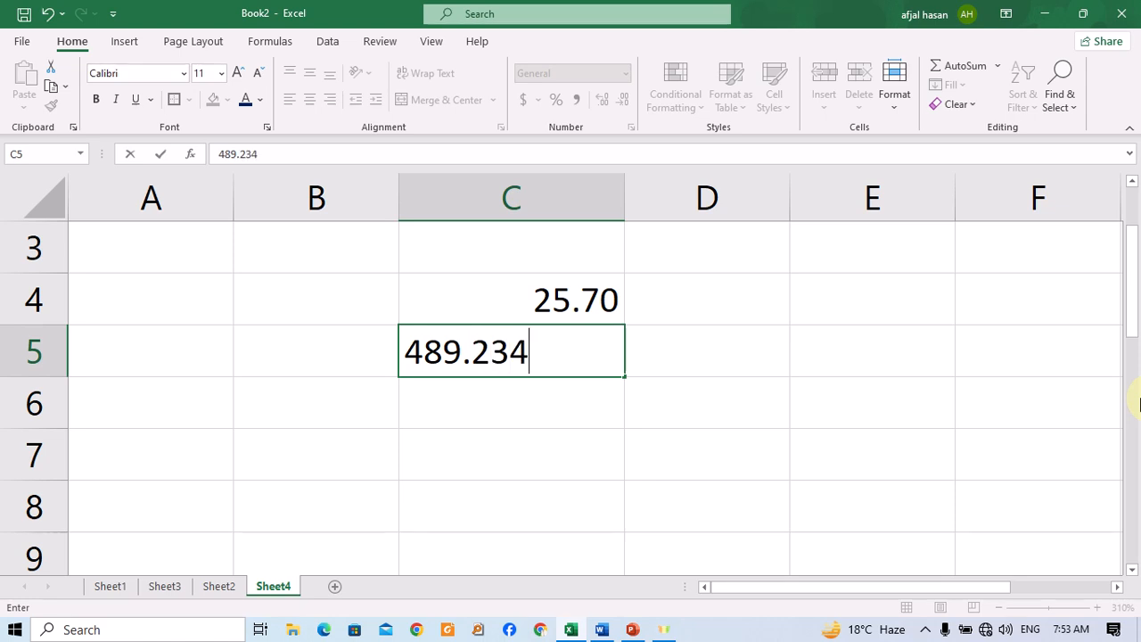
pyautogui.press('Return')
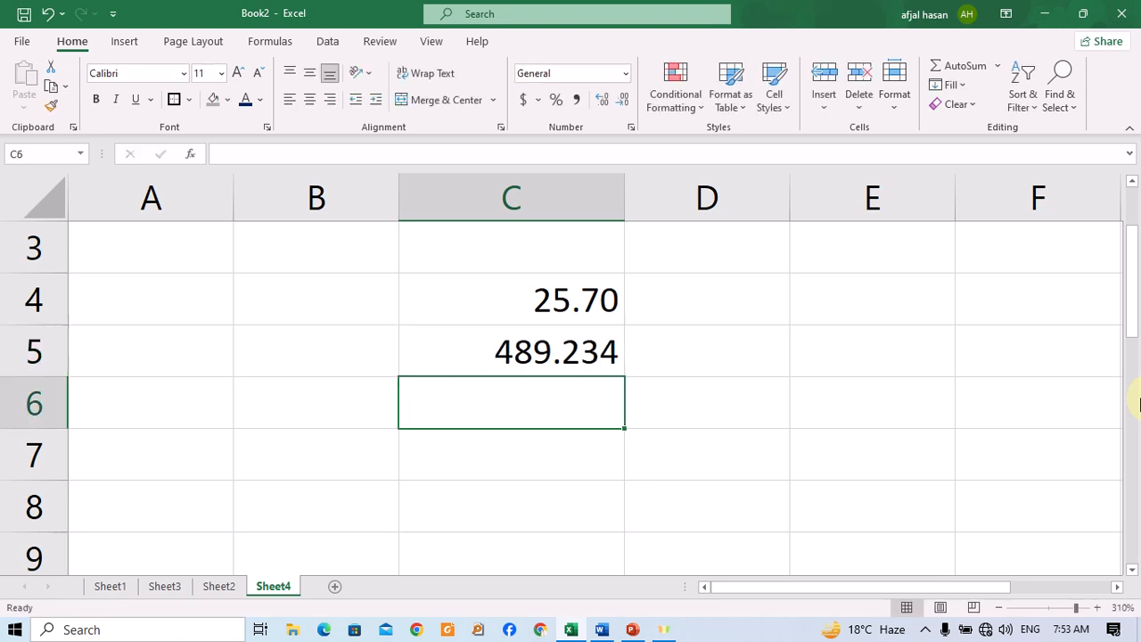
# Decrease the decimal places of C5 to one, then increase them back to three.
pyautogui.click(583, 347)
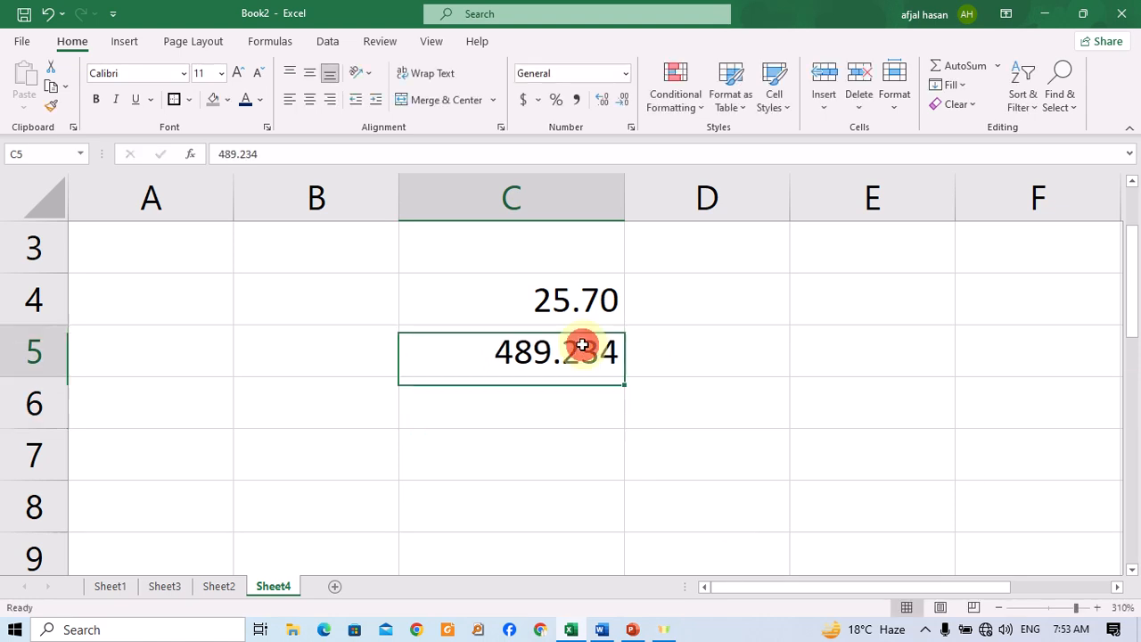
pyautogui.click(620, 99)
pyautogui.click(617, 104)
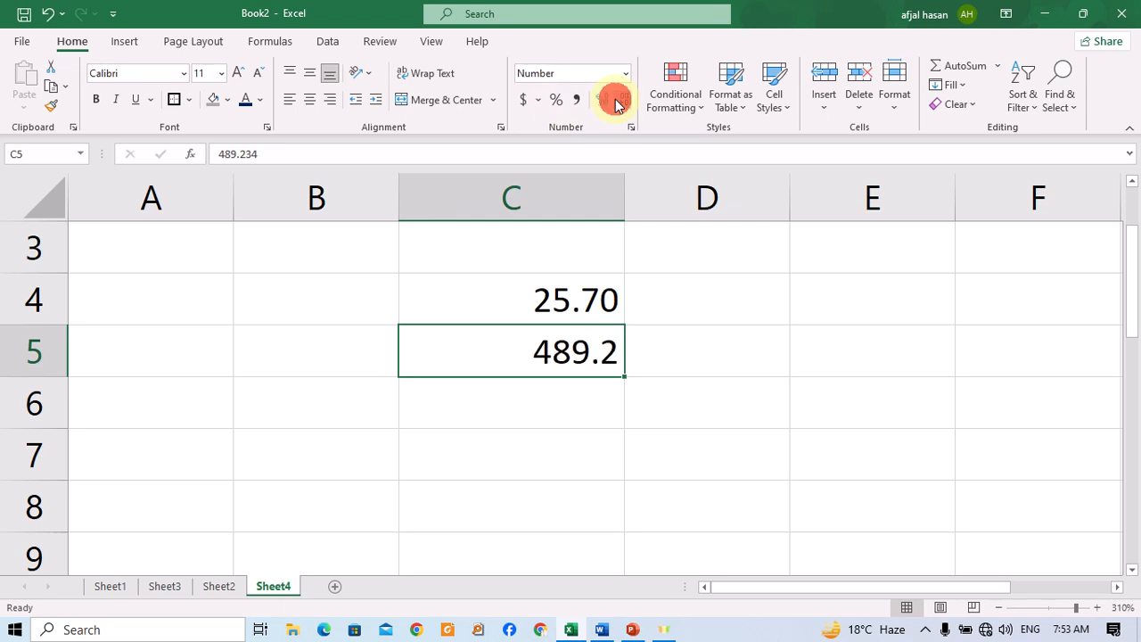
pyautogui.click(602, 103)
pyautogui.click(602, 102)
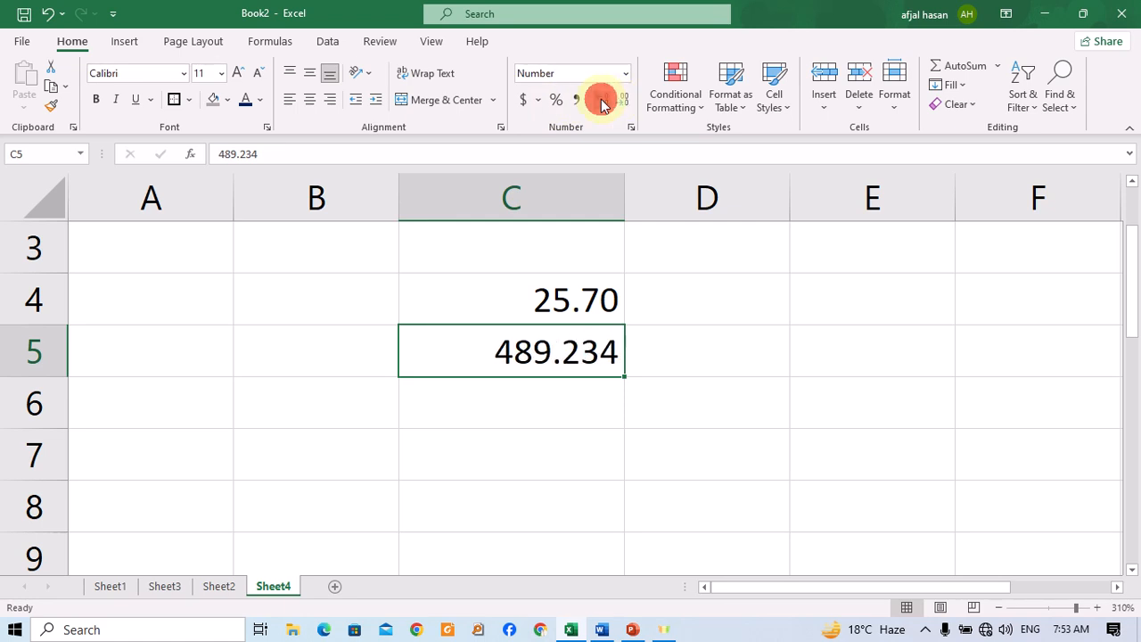
# Increase the decimal places of C4, then reduce them to six decimal places.
pyautogui.click(606, 304)
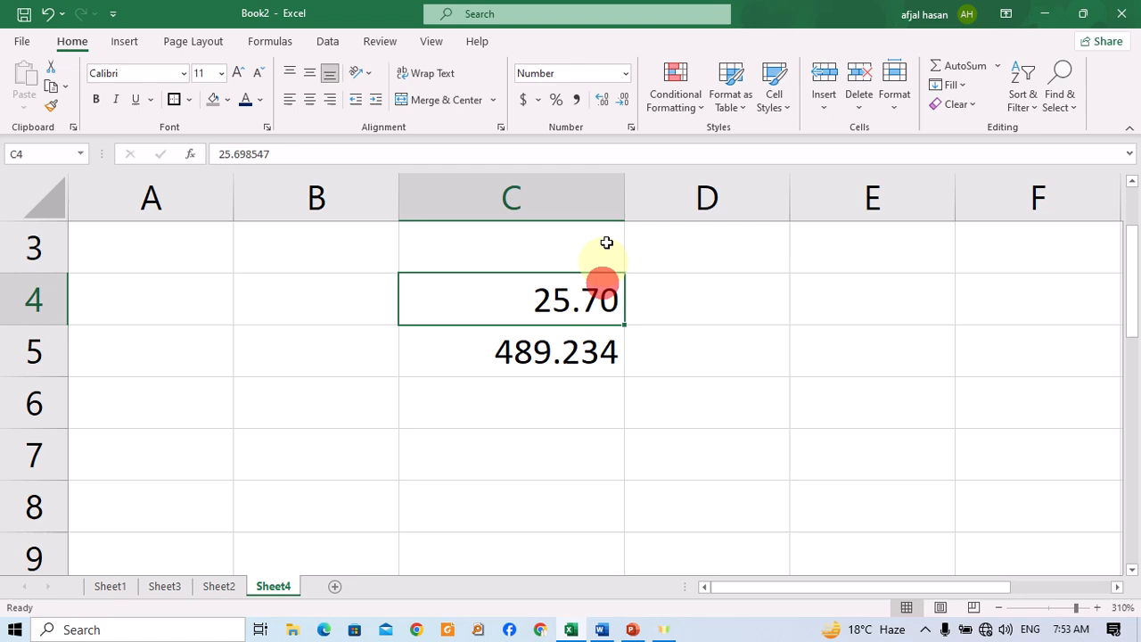
pyautogui.click(597, 100)
pyautogui.click(597, 102)
pyautogui.click(597, 103)
pyautogui.click(597, 103)
pyautogui.click(598, 104)
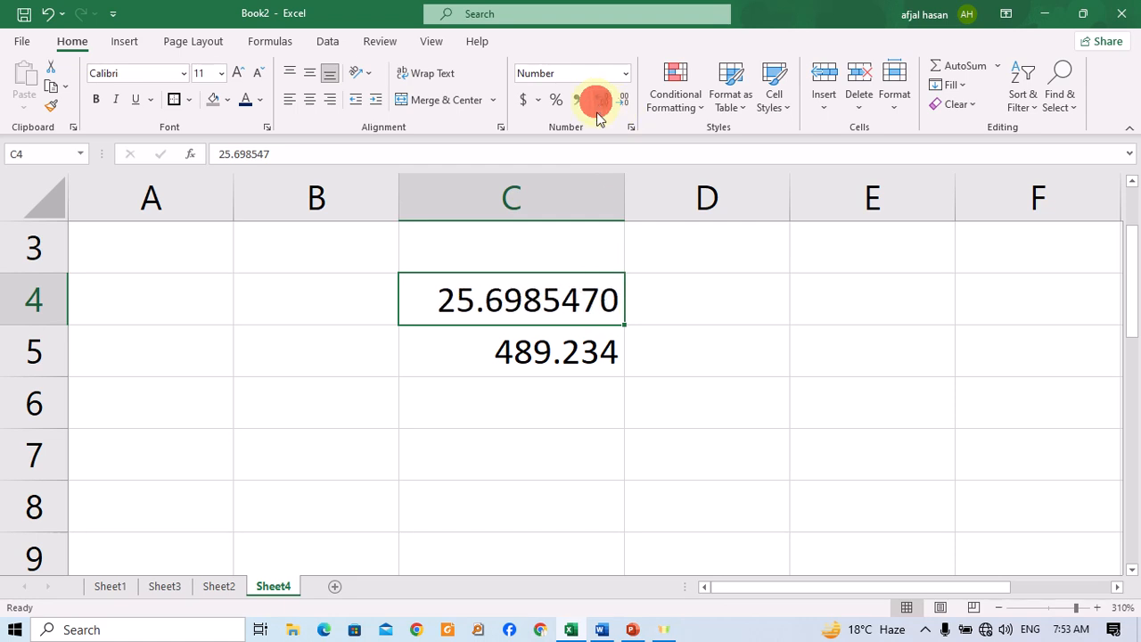
pyautogui.click(622, 102)
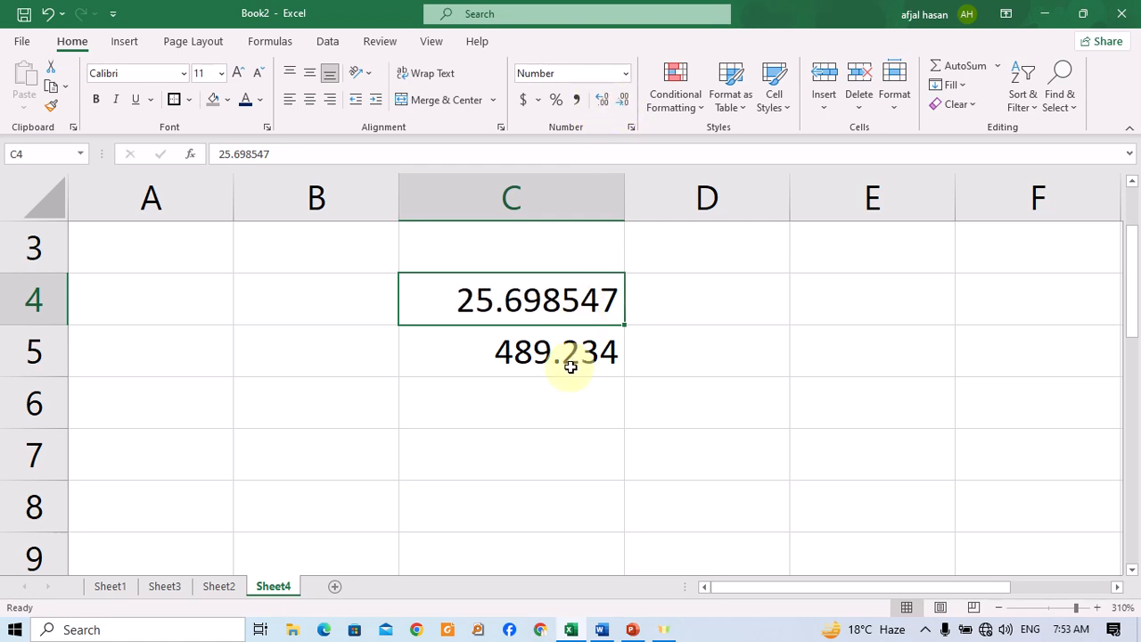
pyautogui.click(610, 346)
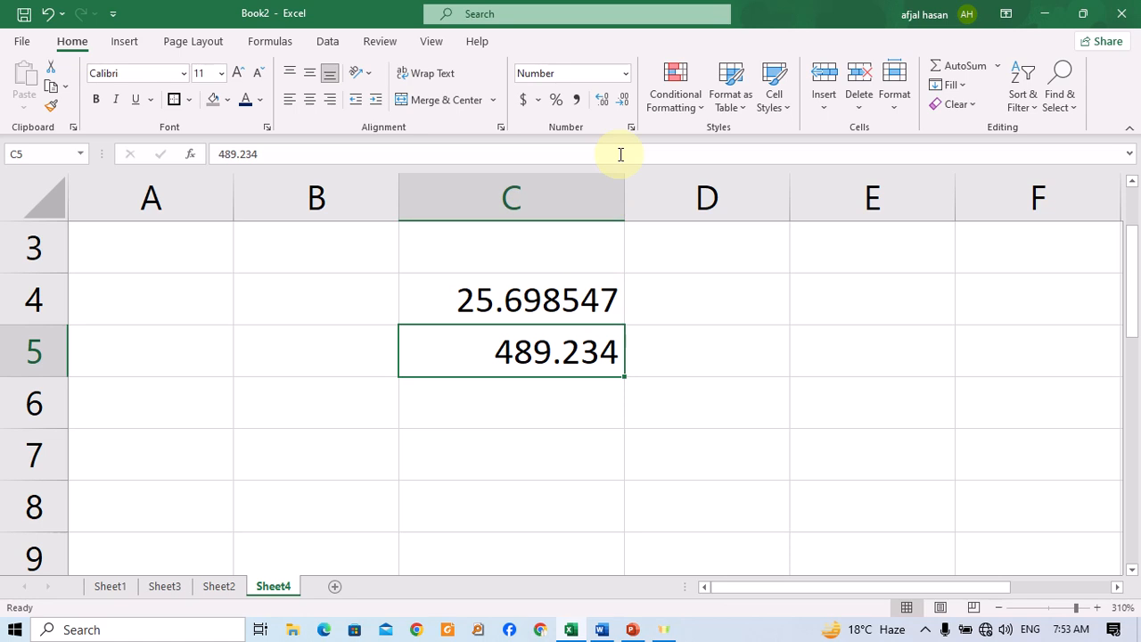
# Set cell C4 to show five decimal places.
pyautogui.click(549, 303)
pyautogui.click(615, 104)
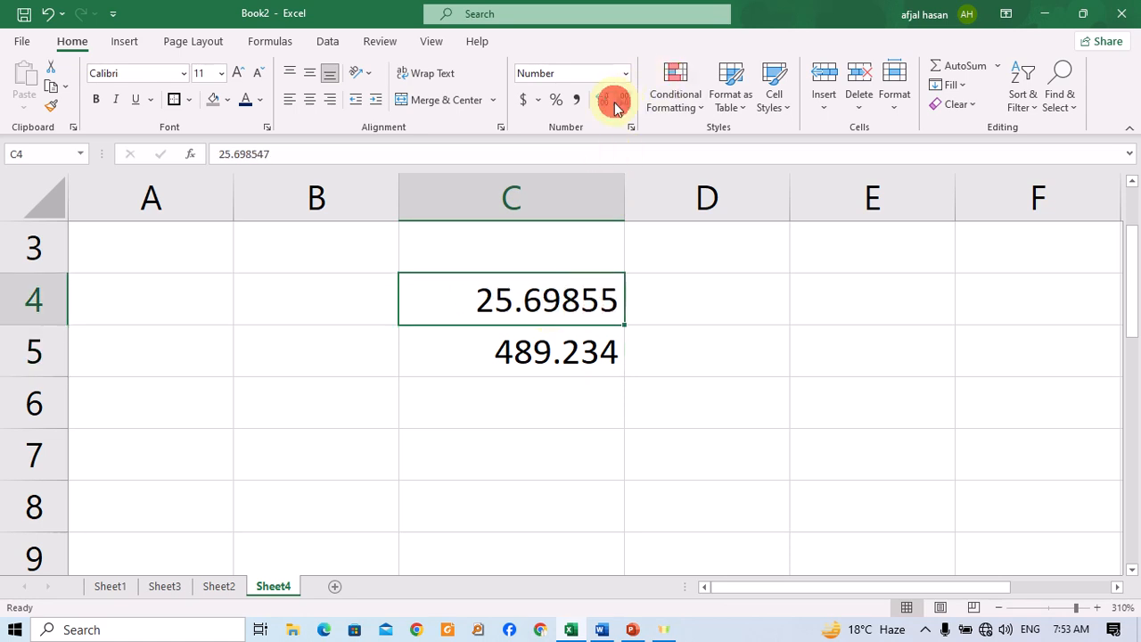
pyautogui.click(606, 103)
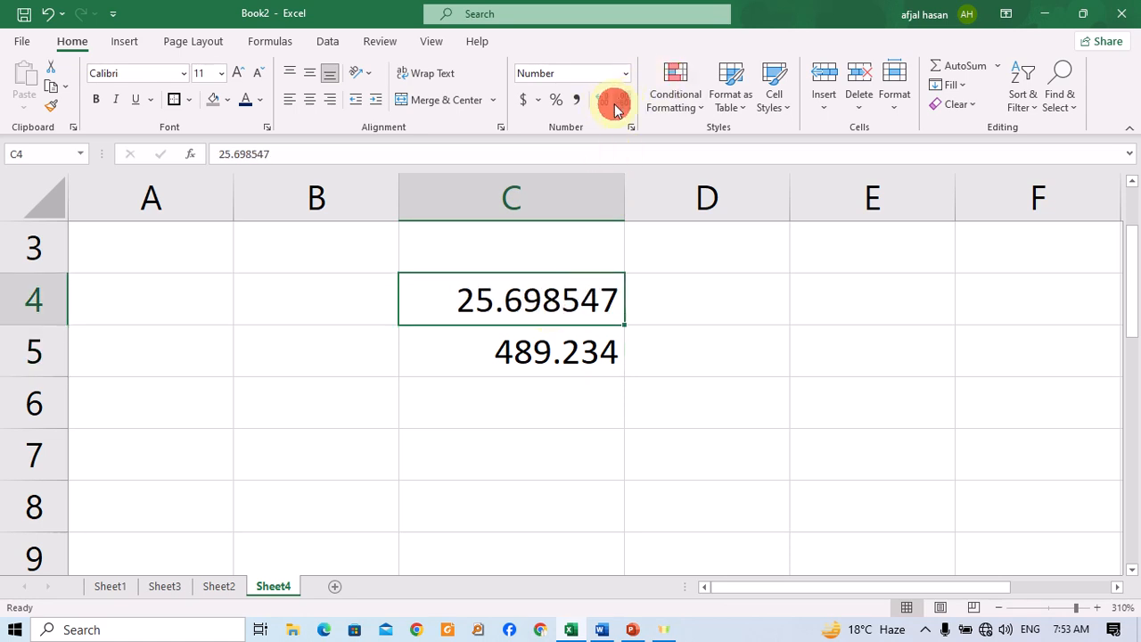
pyautogui.click(615, 103)
# Decrease and then restore the decimal places of cell C5.
pyautogui.click(580, 348)
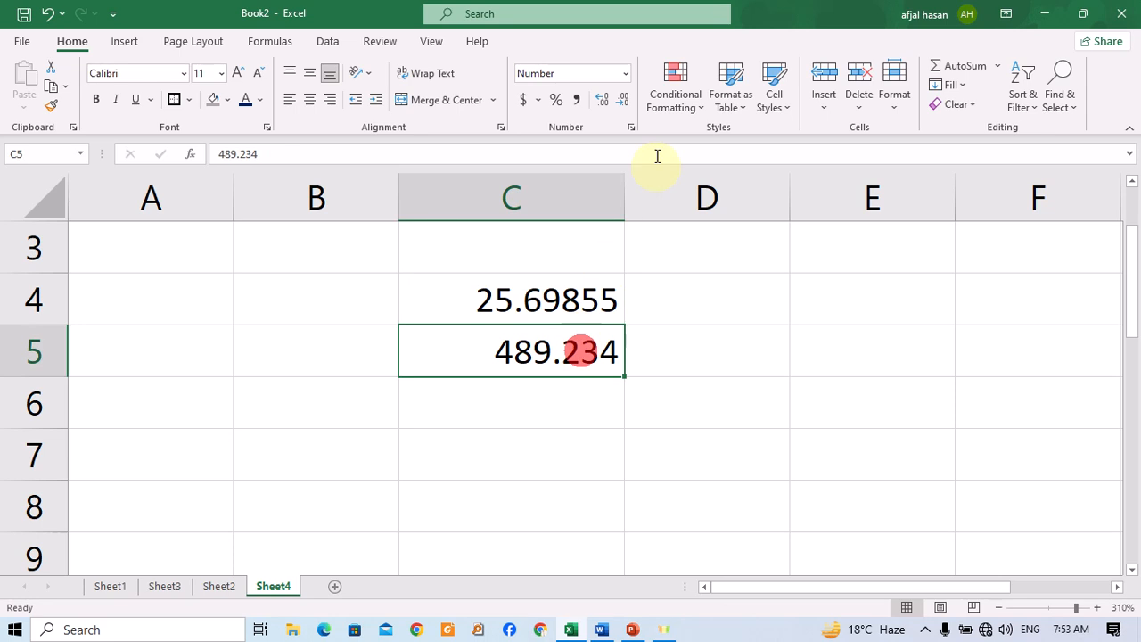
pyautogui.click(621, 101)
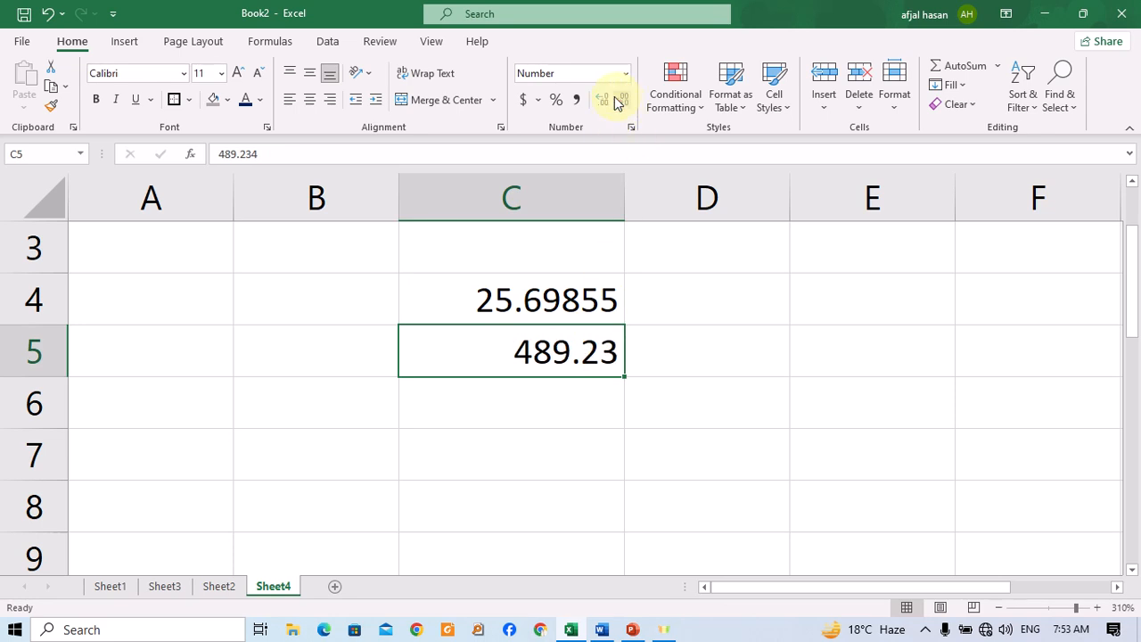
pyautogui.click(607, 101)
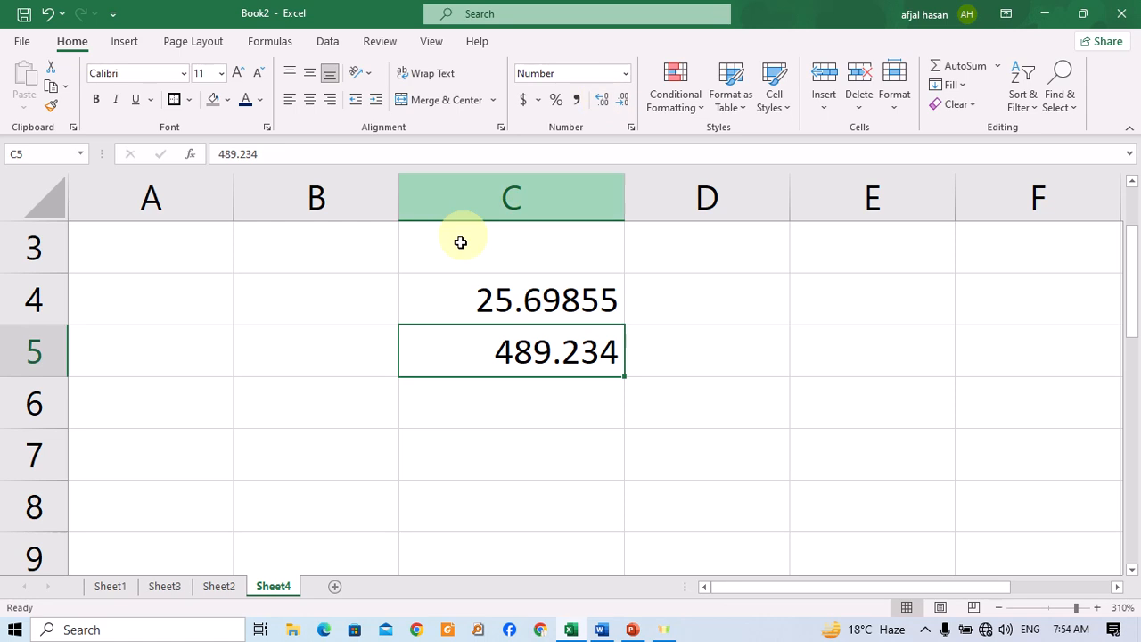
pyautogui.click(504, 277)
pyautogui.click(668, 305)
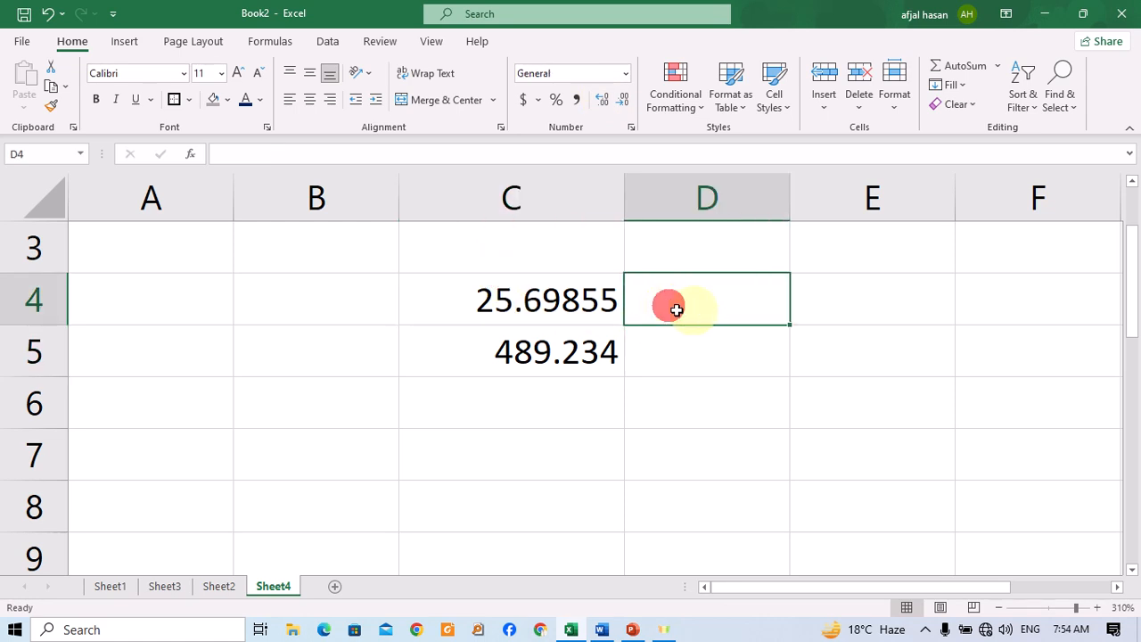
pyautogui.click(548, 311)
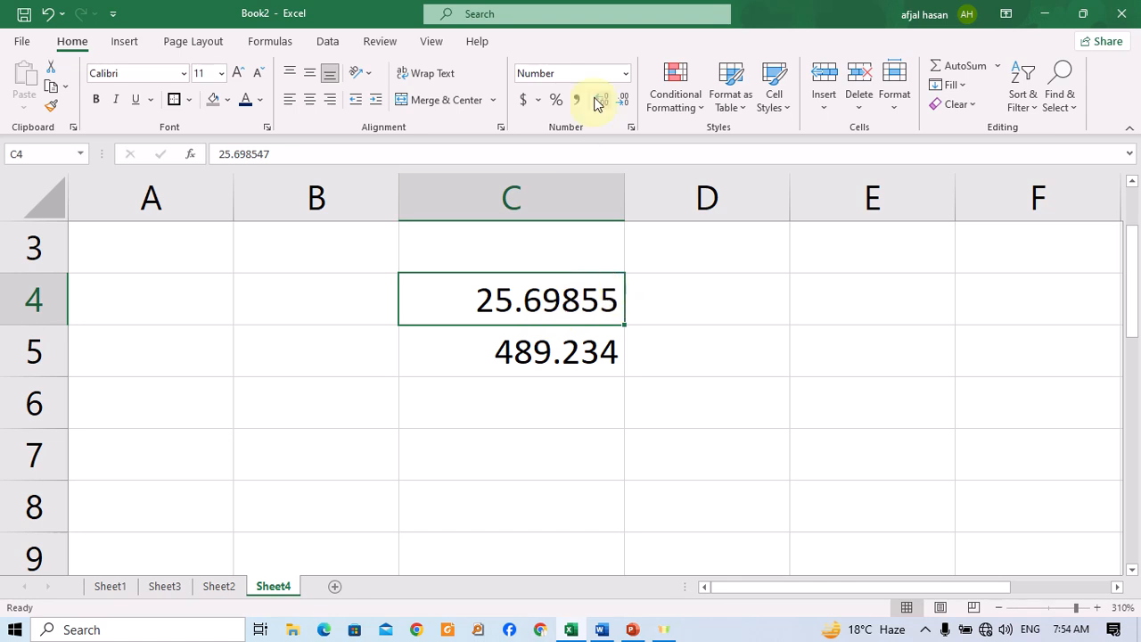
# Adjust C4's decimal places down to three, up to four, and back to three.
pyautogui.click(624, 101)
pyautogui.click(623, 101)
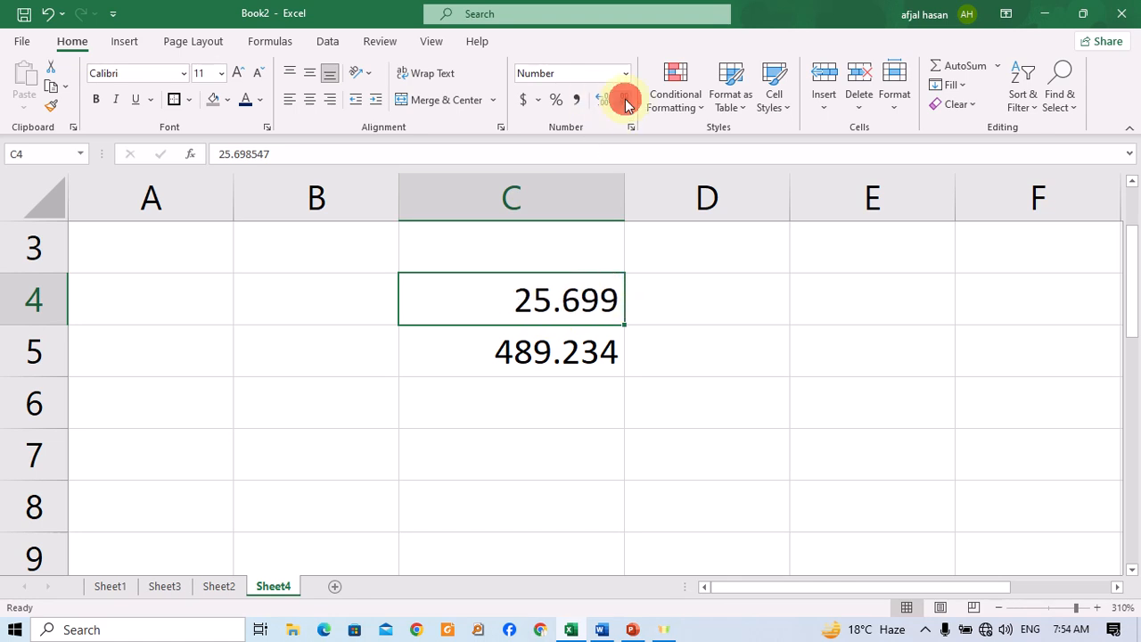
pyautogui.click(608, 102)
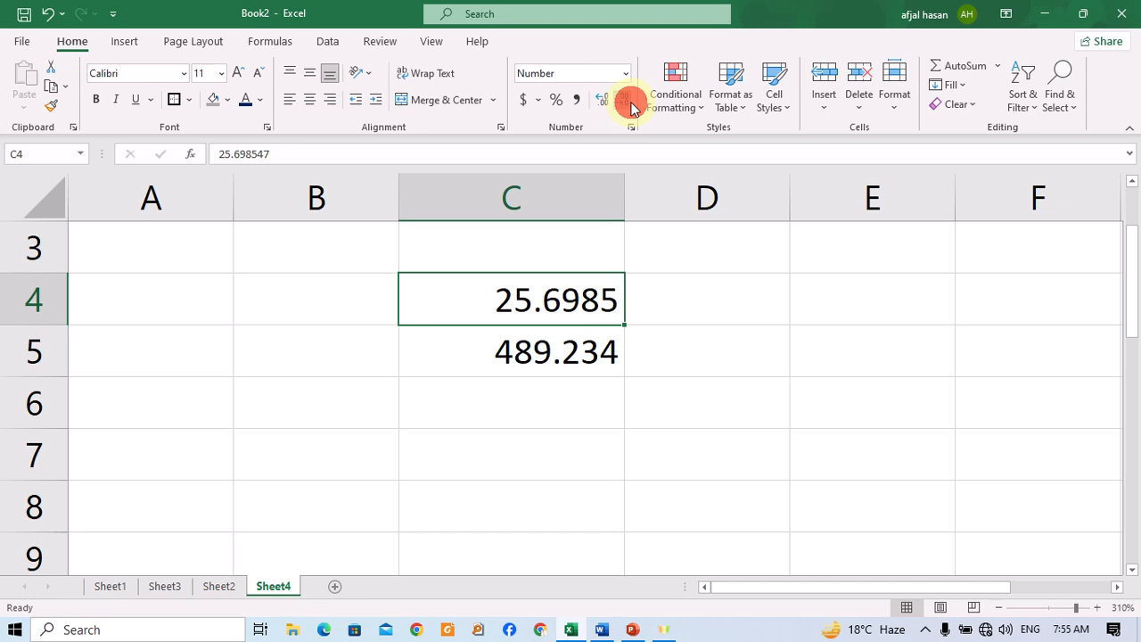
pyautogui.click(624, 103)
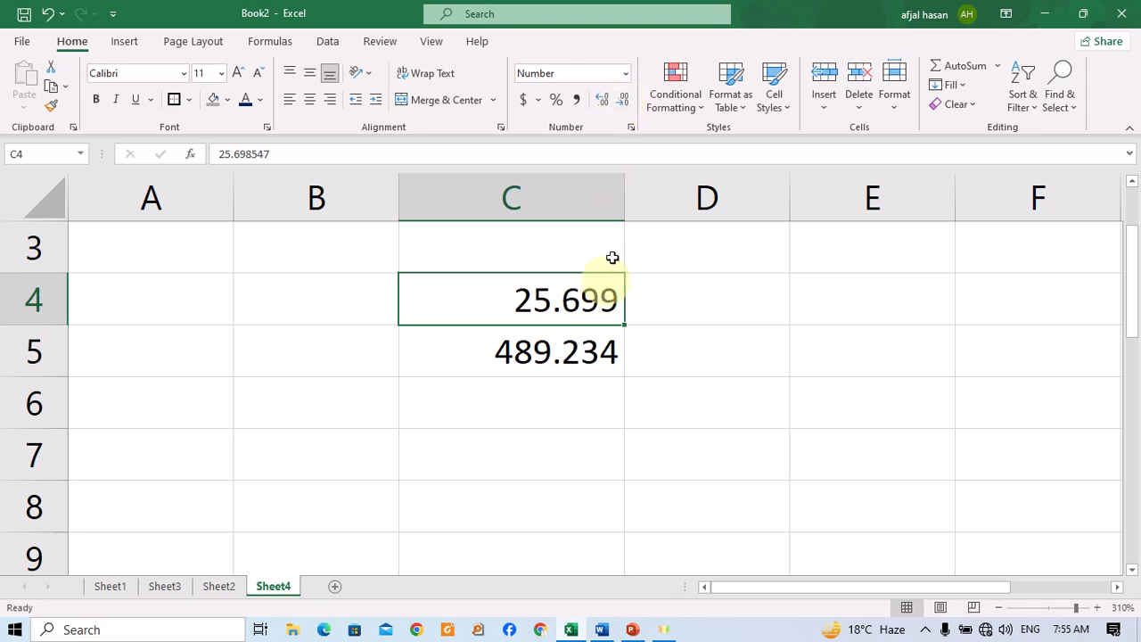
# Reduce C4 to no decimal places, then increase it to one decimal place.
pyautogui.click(625, 103)
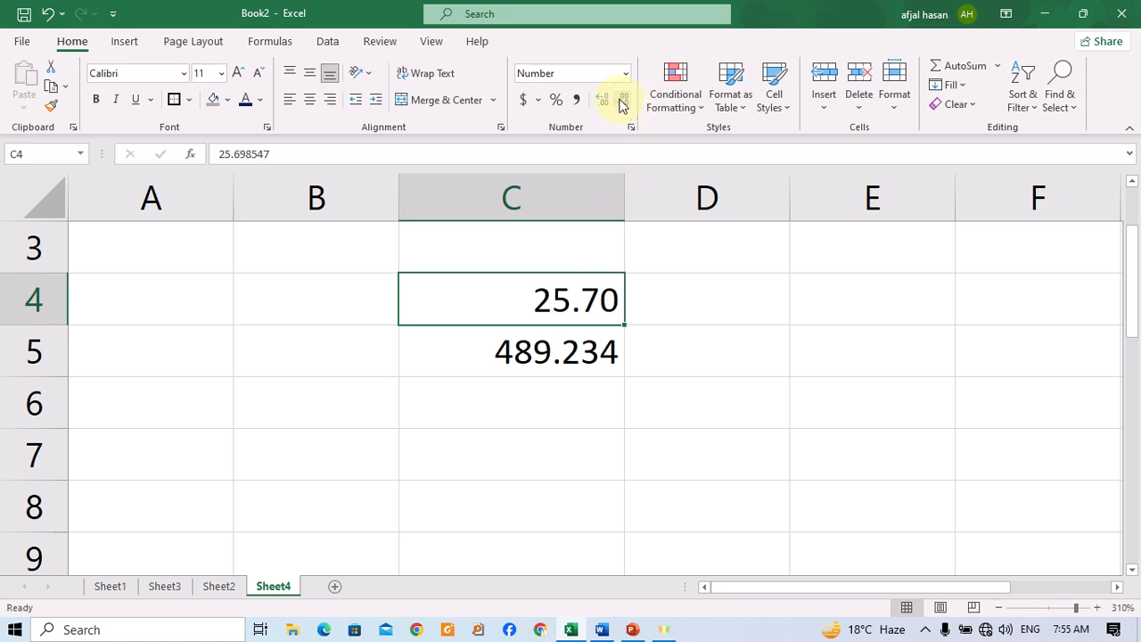
pyautogui.click(622, 103)
pyautogui.click(622, 103)
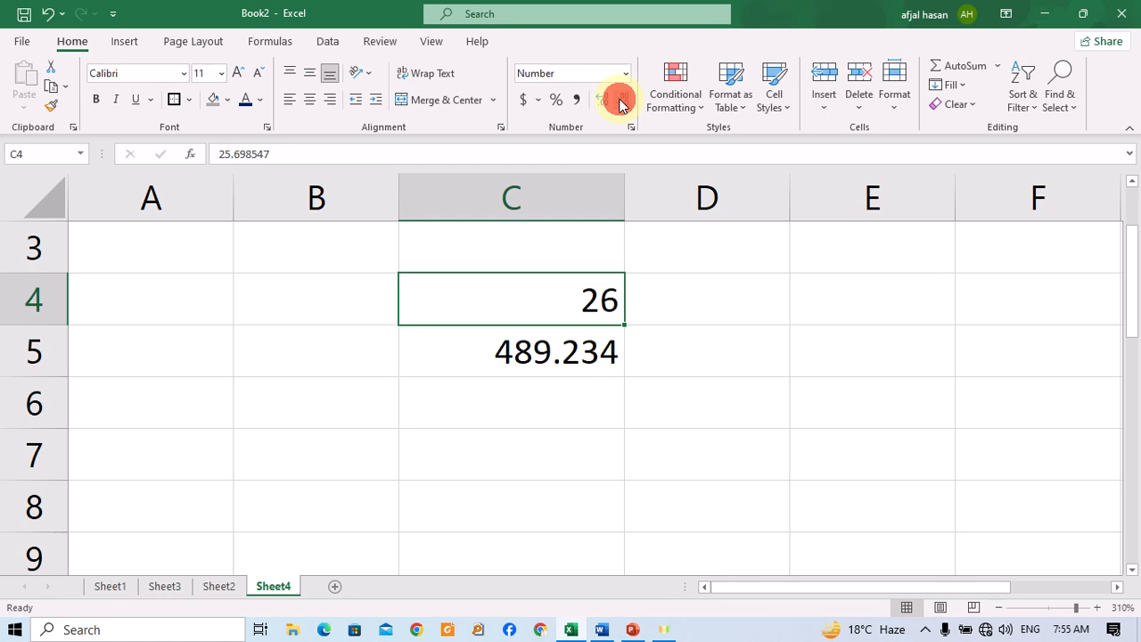
pyautogui.click(611, 99)
# Reduce the decimal places of C5 to none.
pyautogui.click(576, 369)
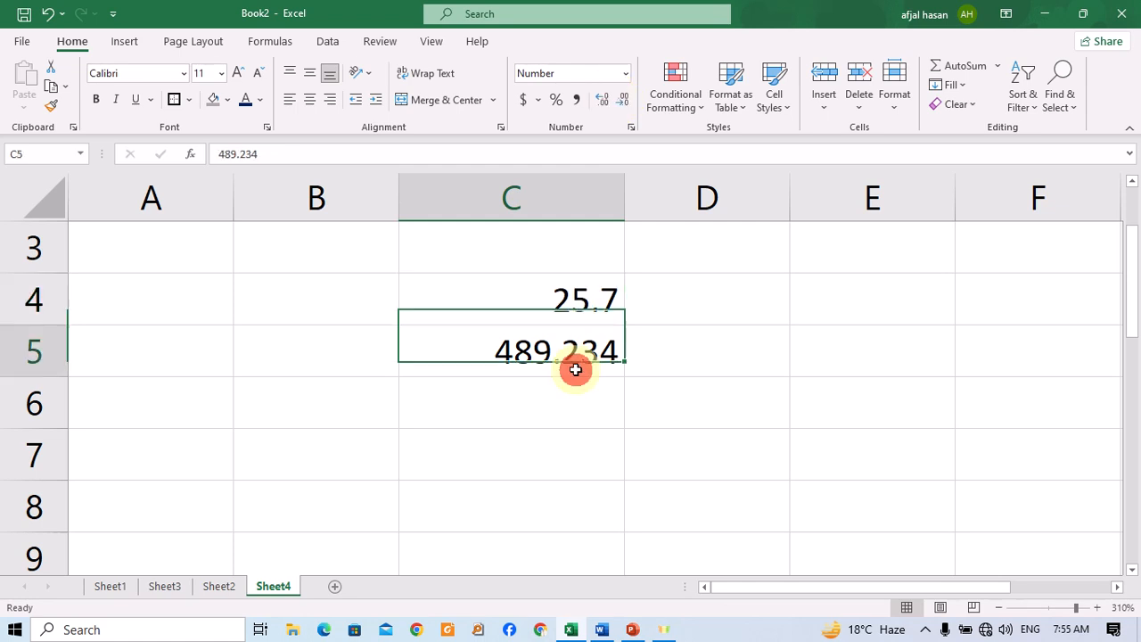
pyautogui.click(626, 100)
pyautogui.click(625, 100)
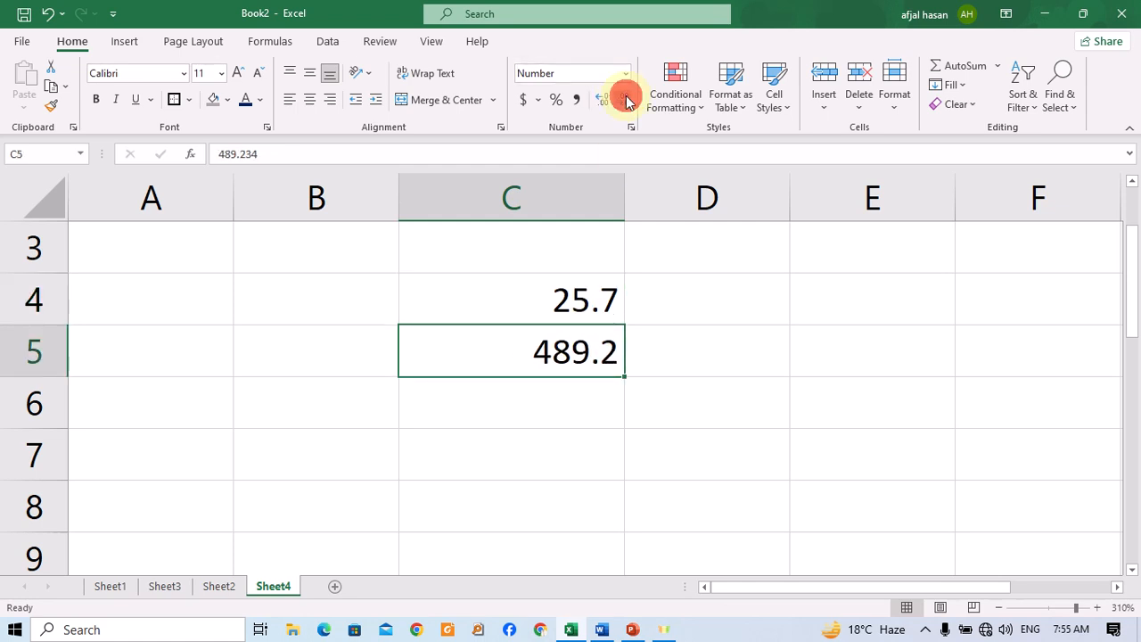
pyautogui.click(626, 100)
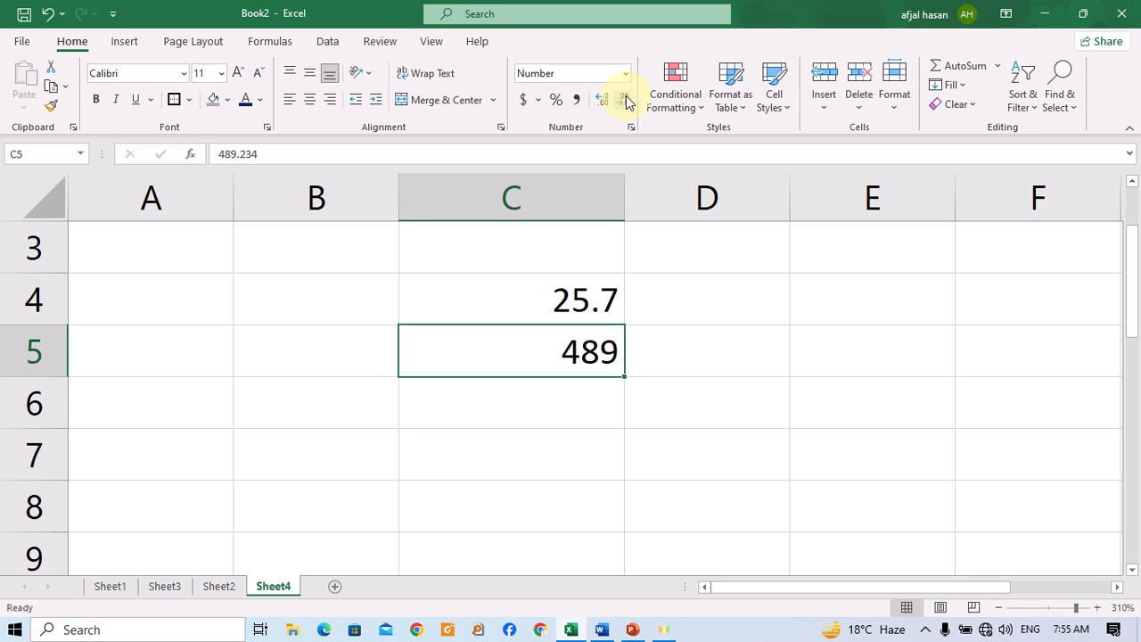
pyautogui.moveTo(565, 296); pyautogui.dragTo(583, 348)
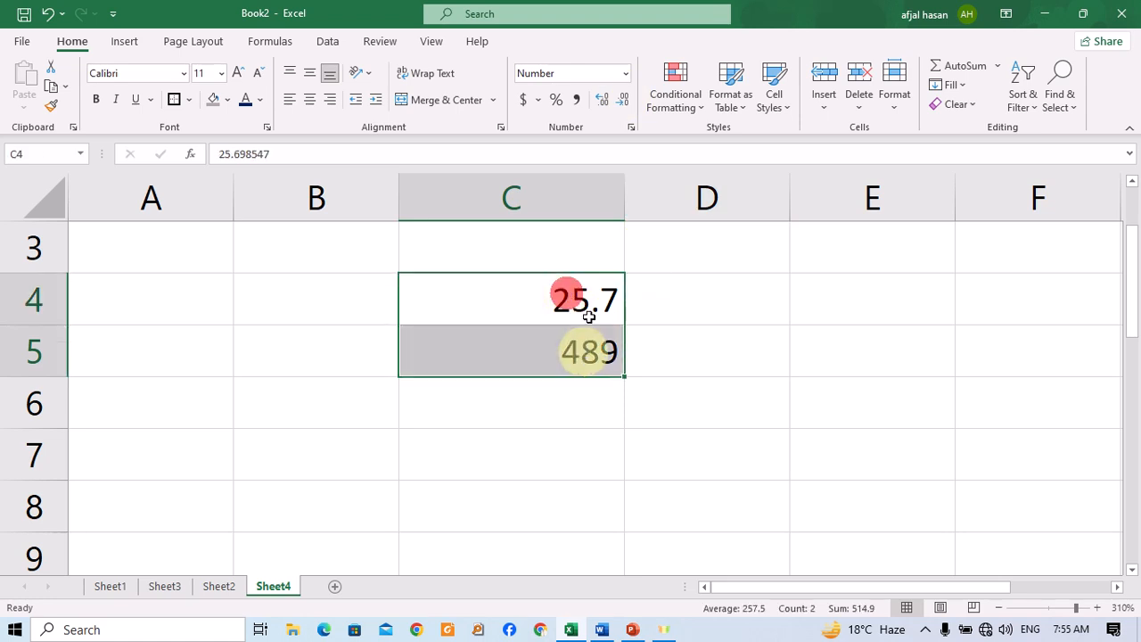
pyautogui.click(220, 585)
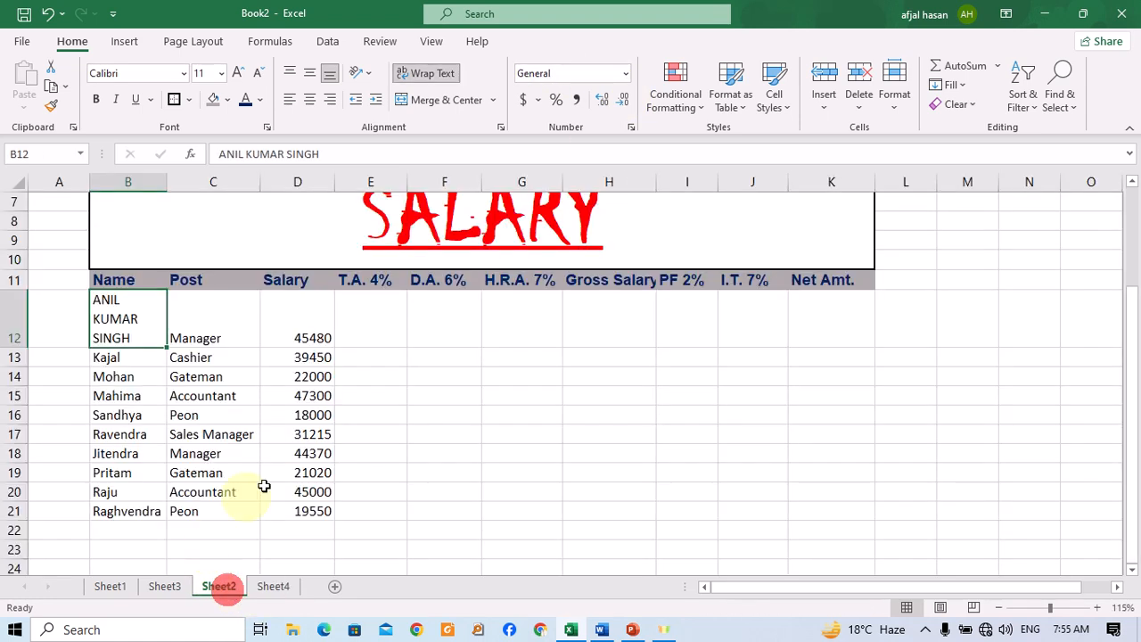
pyautogui.scroll(3, 436, 392)
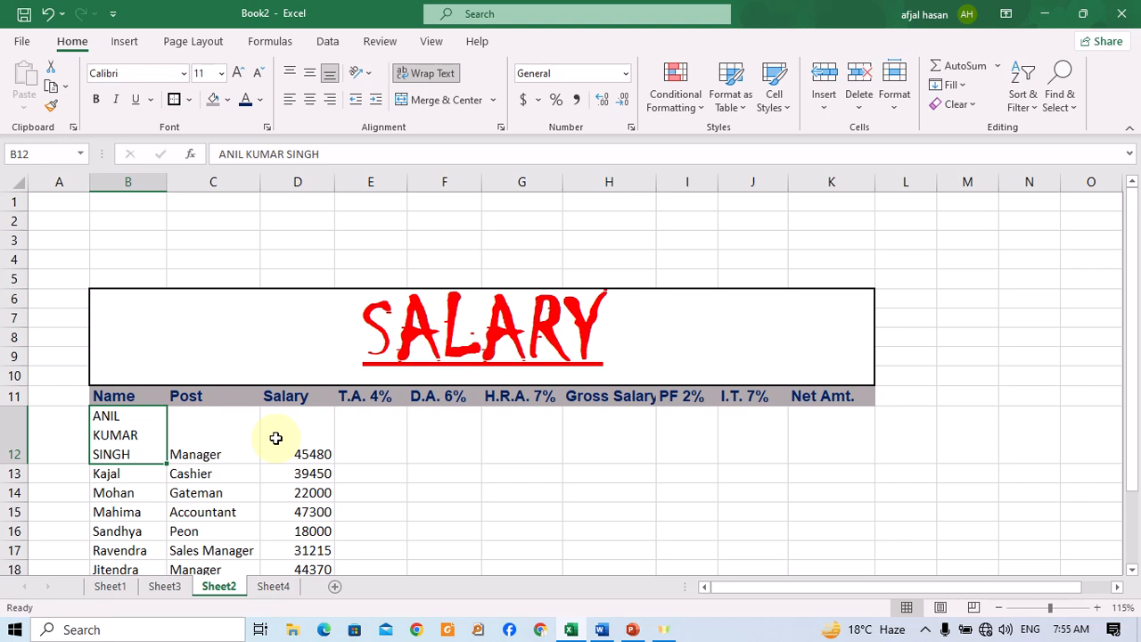
pyautogui.hotkey('ctrl', 'pagedown')
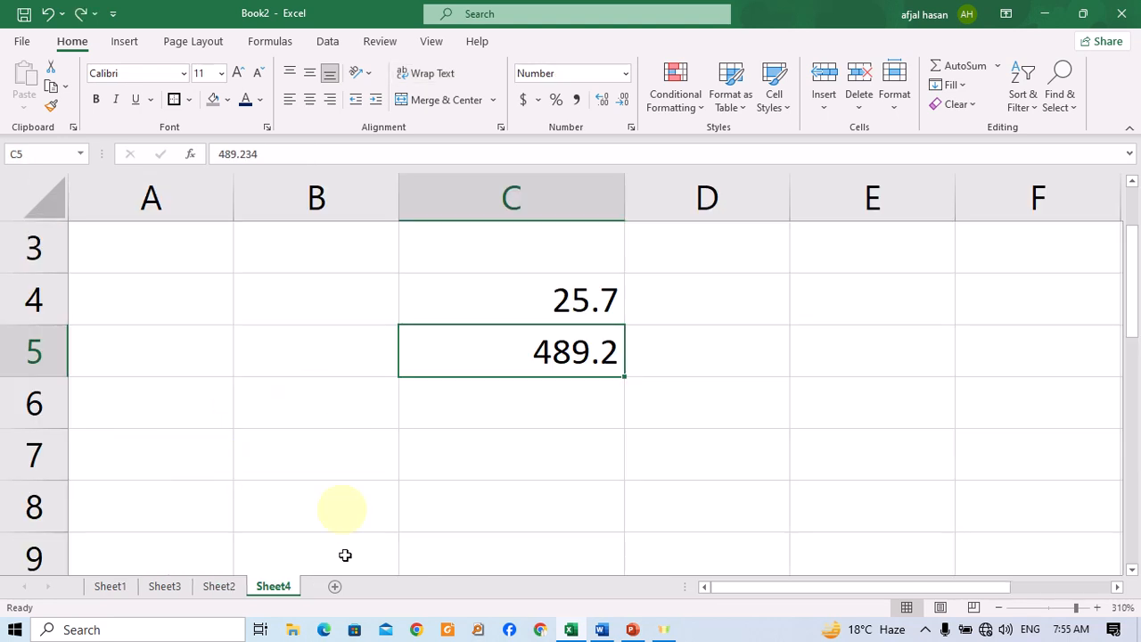
# On Sheet2, reduce the height of row 12 in the salary table.
pyautogui.click(228, 585)
pyautogui.click(133, 453)
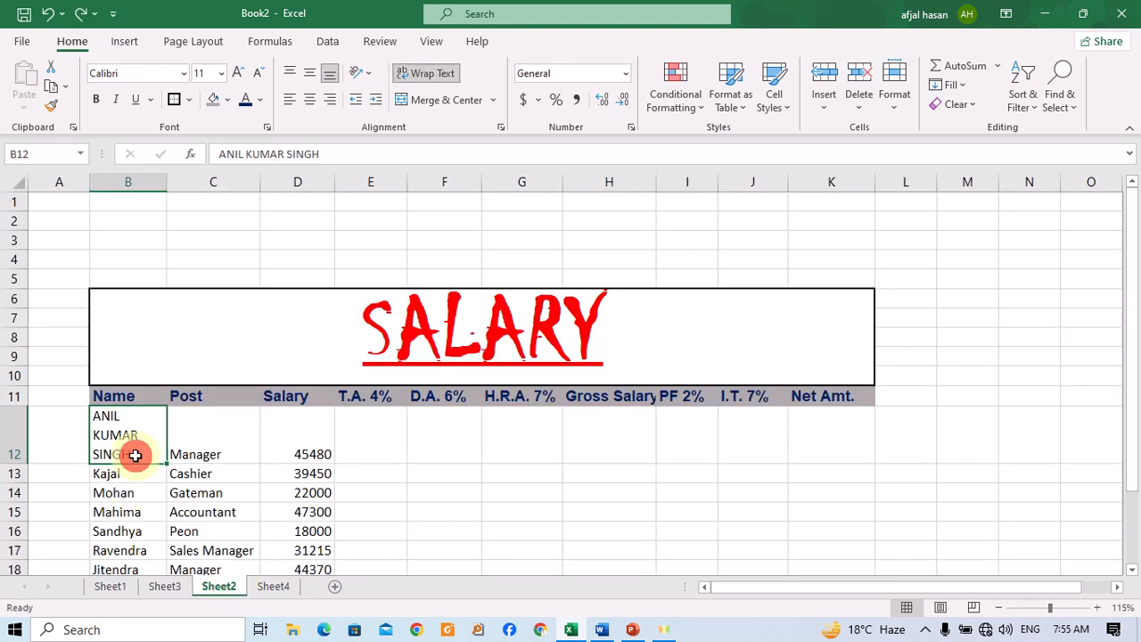
pyautogui.moveTo(19, 464); pyautogui.dragTo(19, 428)
# Edit the first name in B12 so it reads only ANIL.
pyautogui.click(140, 420)
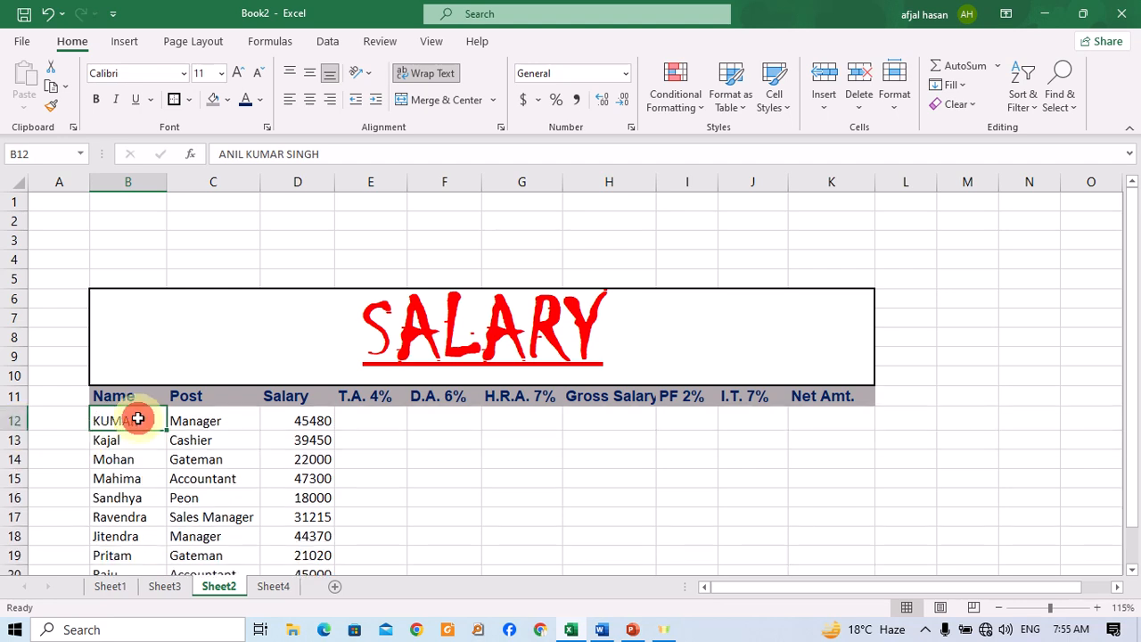
pyautogui.moveTo(348, 155); pyautogui.dragTo(243, 149)
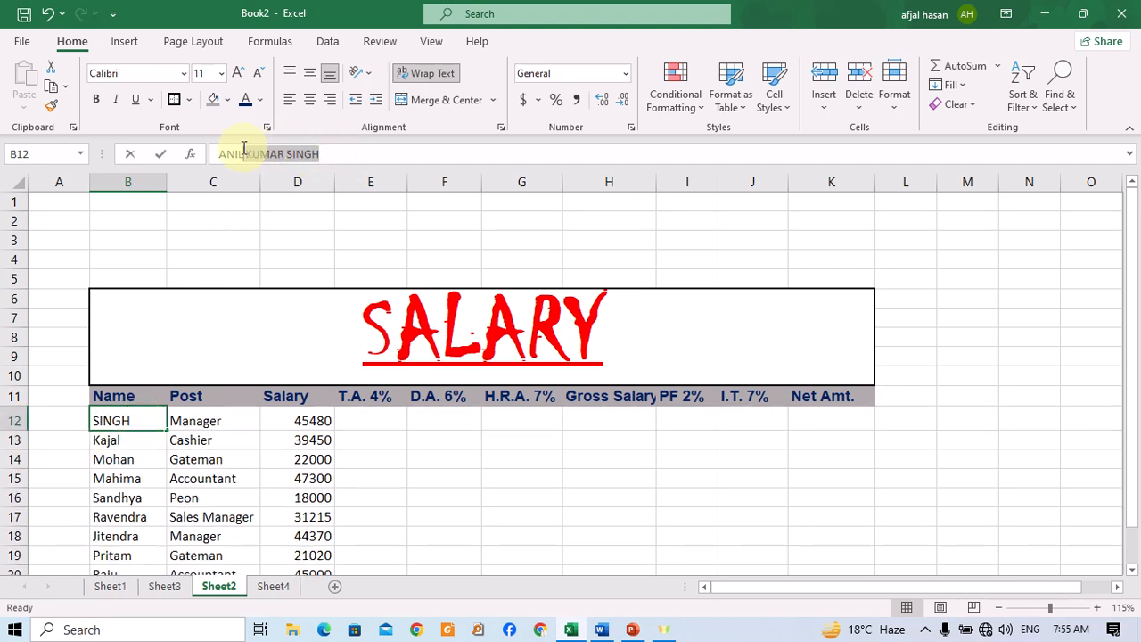
pyautogui.press('BackSpace')
pyautogui.press('Return')
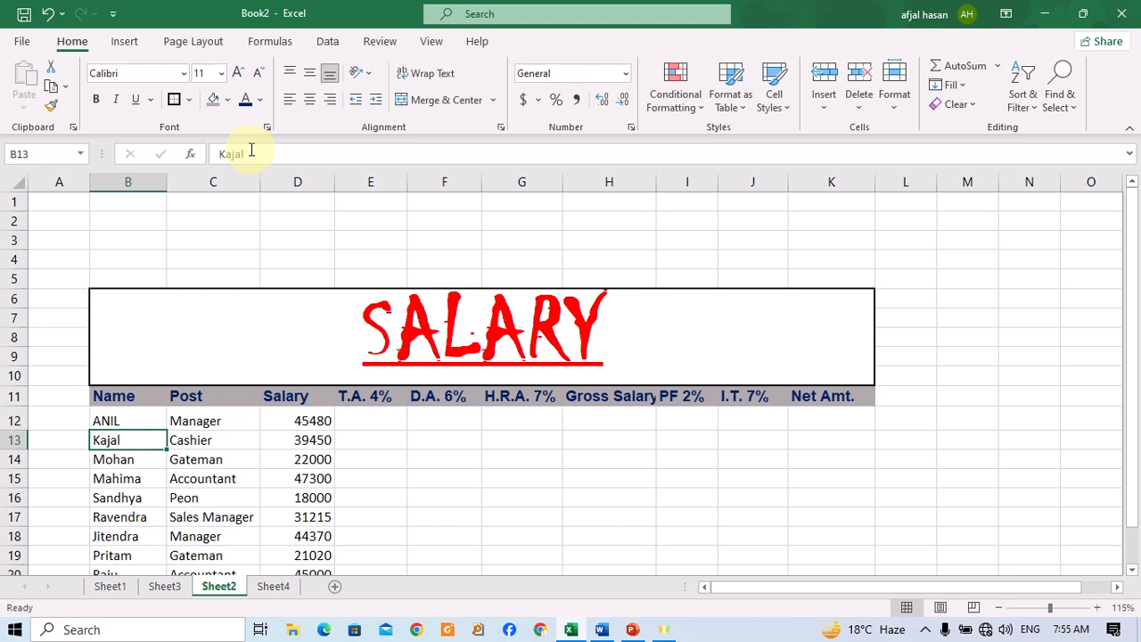
# Delete the I.T. 7% column from the salary table and widen the PF 2% column slightly.
pyautogui.click(373, 418)
pyautogui.scroll(-1, 410, 414)
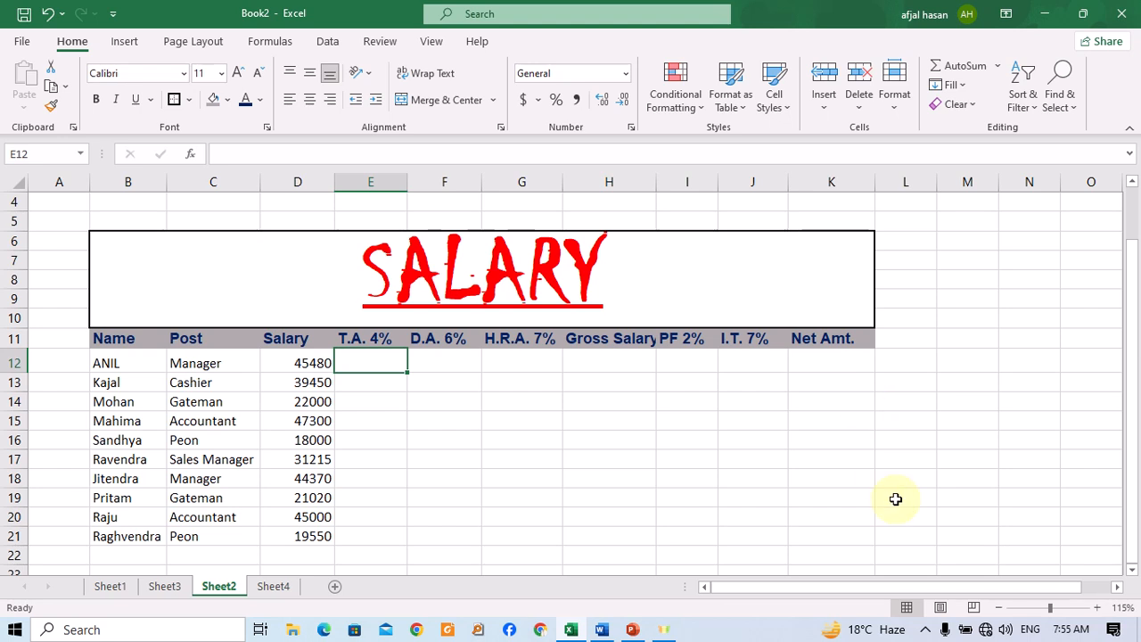
pyautogui.click(743, 335)
pyautogui.click(863, 102)
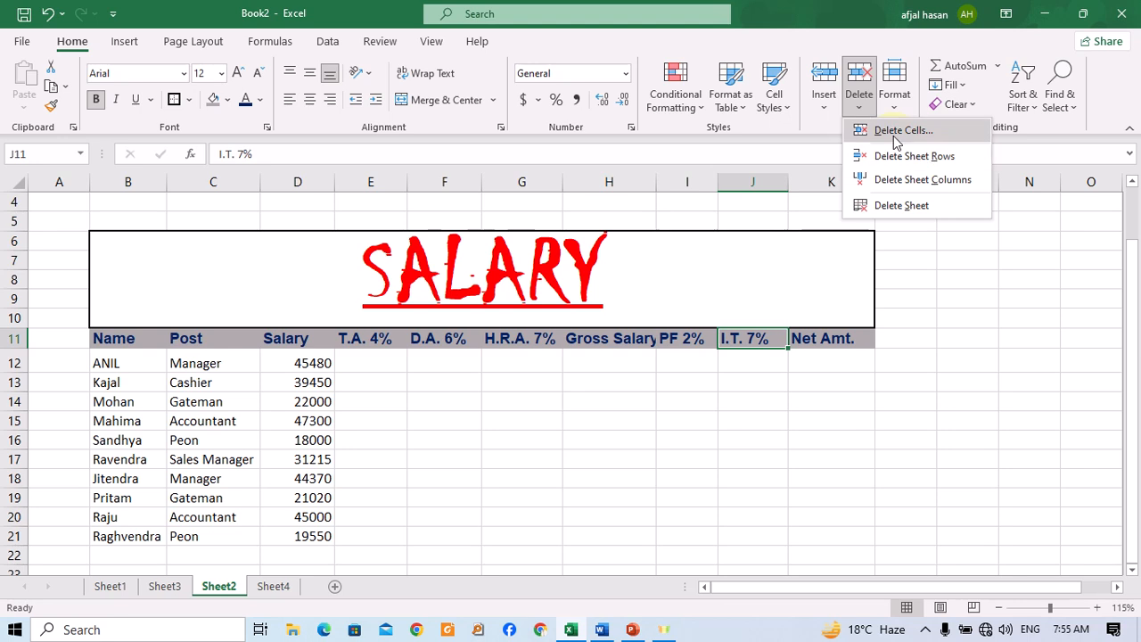
pyautogui.click(900, 179)
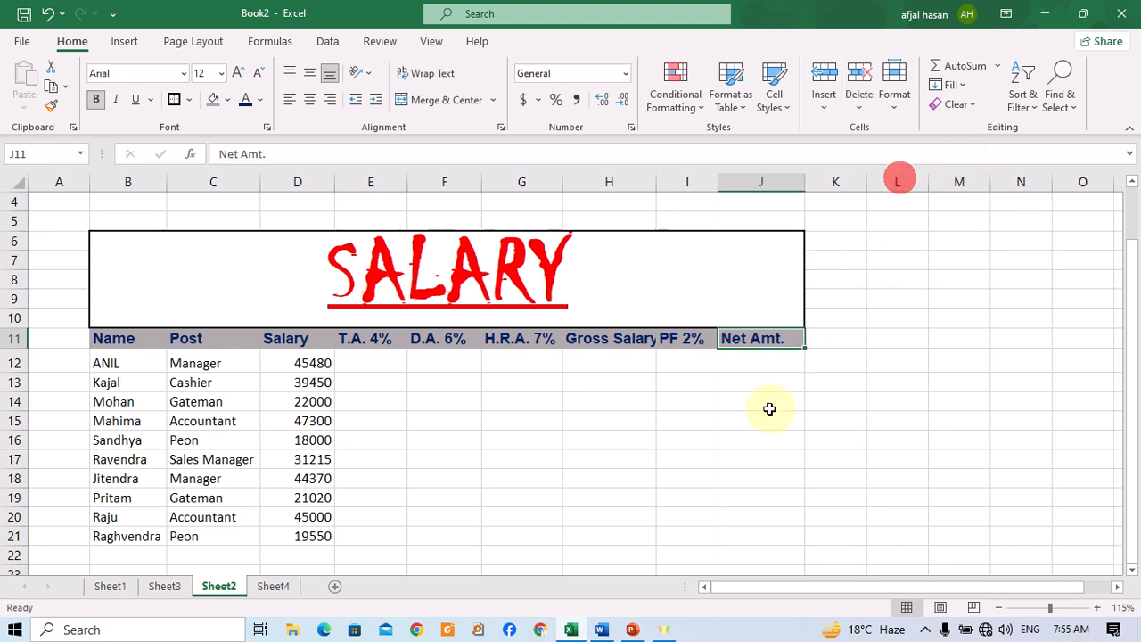
pyautogui.moveTo(718, 182); pyautogui.dragTo(732, 182)
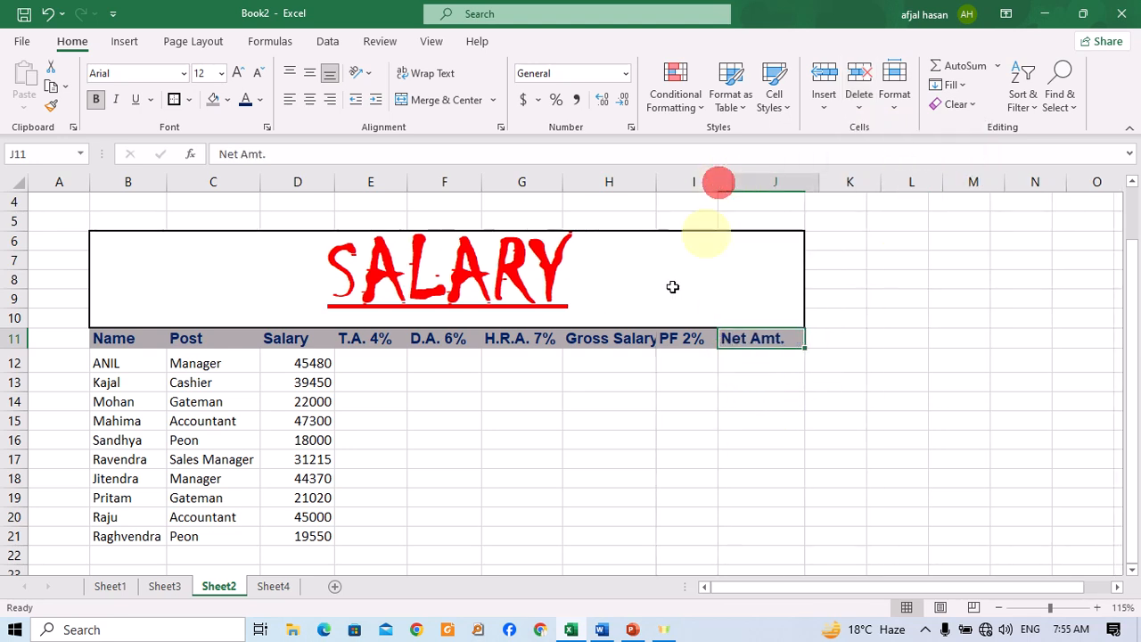
pyautogui.click(372, 361)
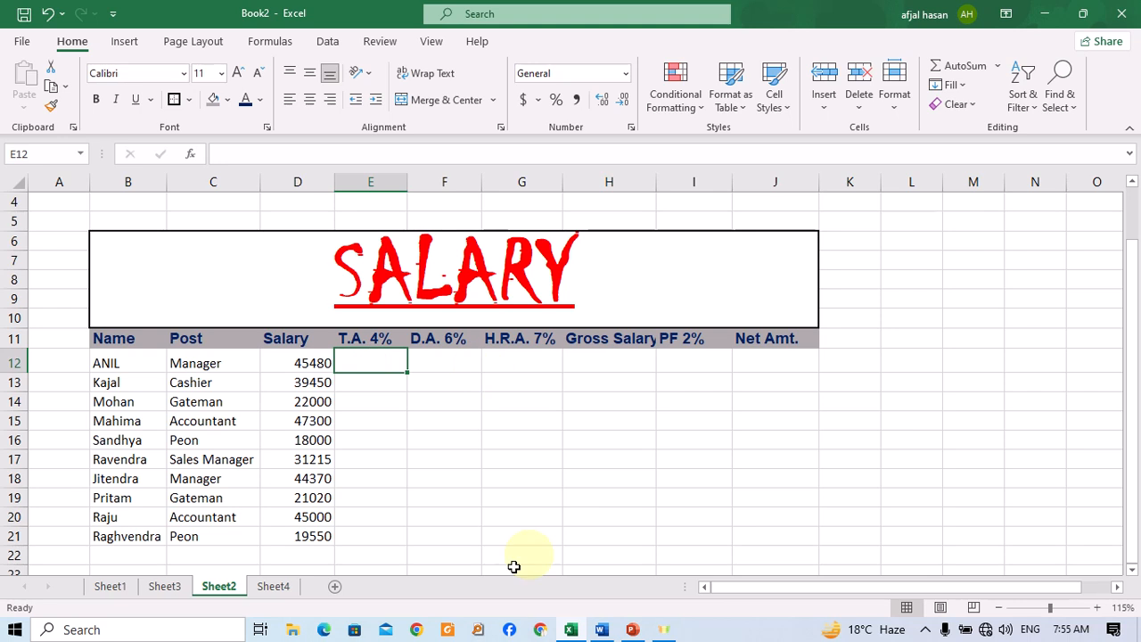
# Review the formula reference table in the Excel Formula Word document, then return to the workbook.
pyautogui.click(601, 630)
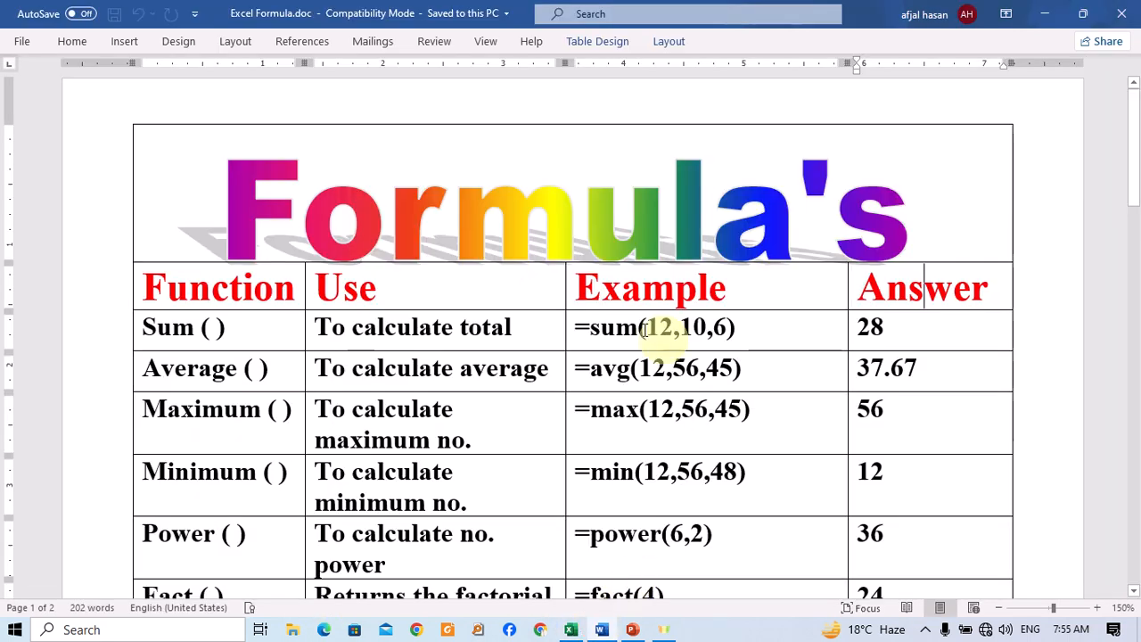
pyautogui.scroll(-5, 276, 409)
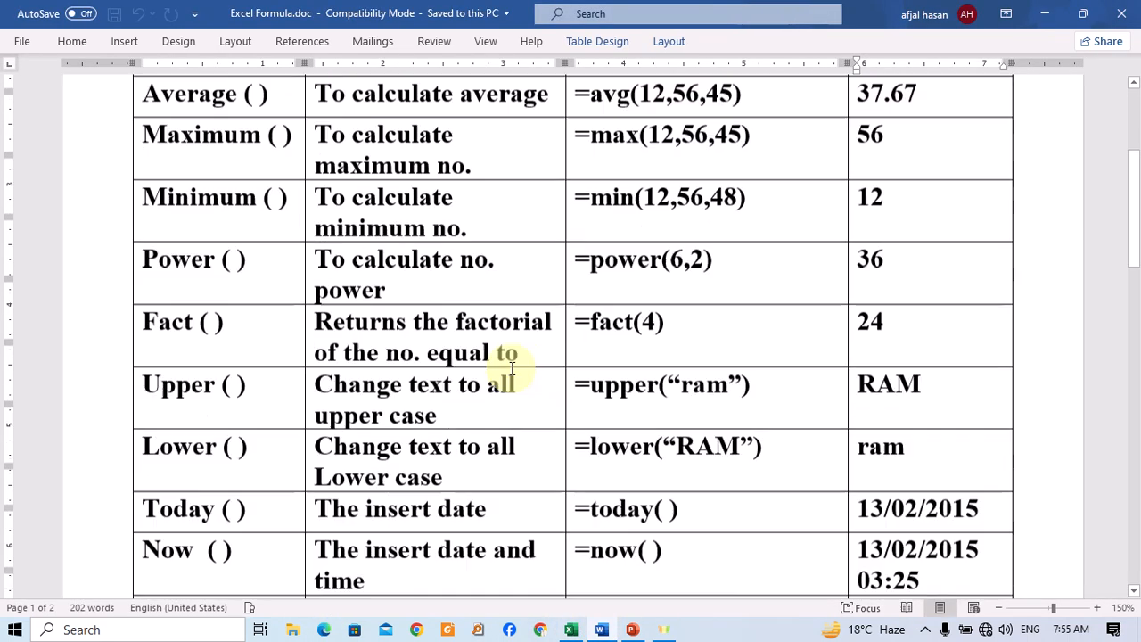
pyautogui.scroll(-10, 469, 348)
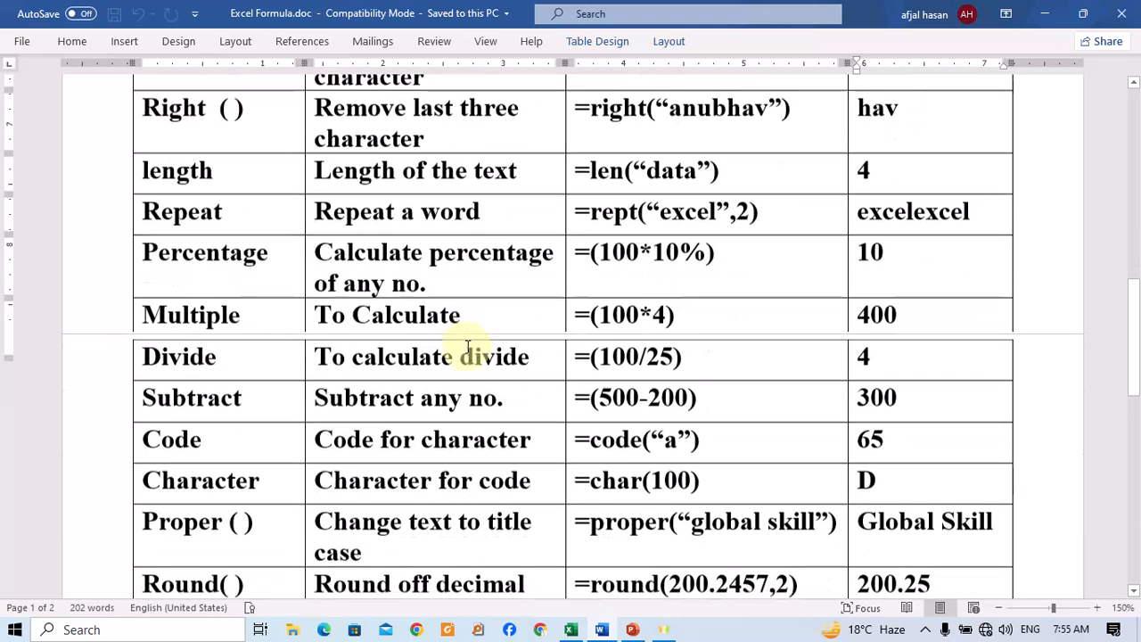
pyautogui.scroll(5, 252, 184)
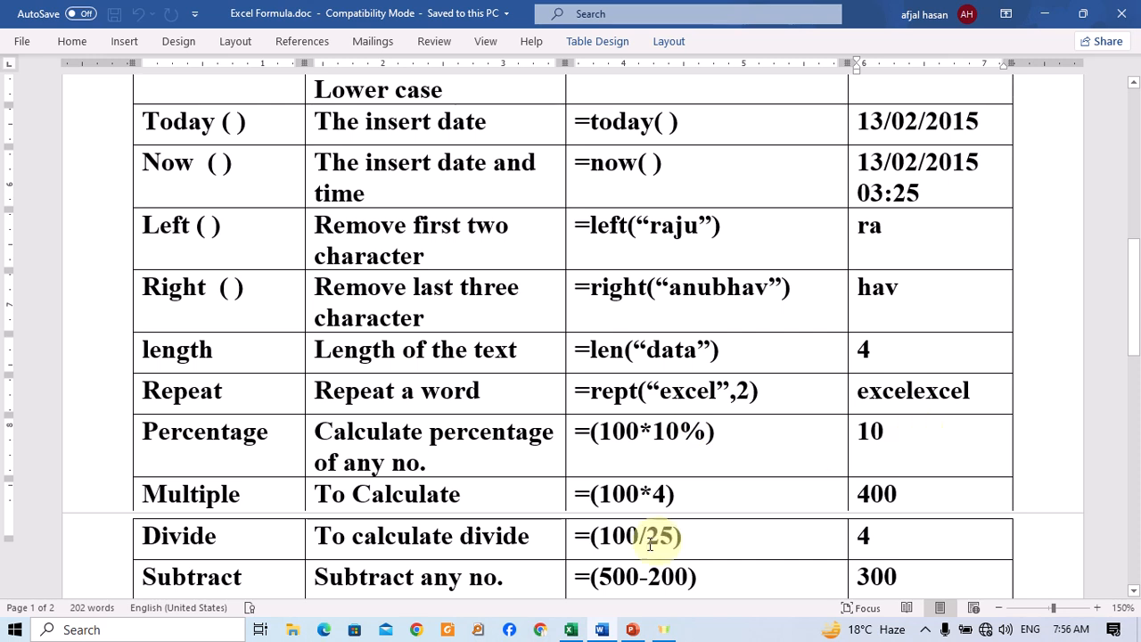
pyautogui.click(570, 630)
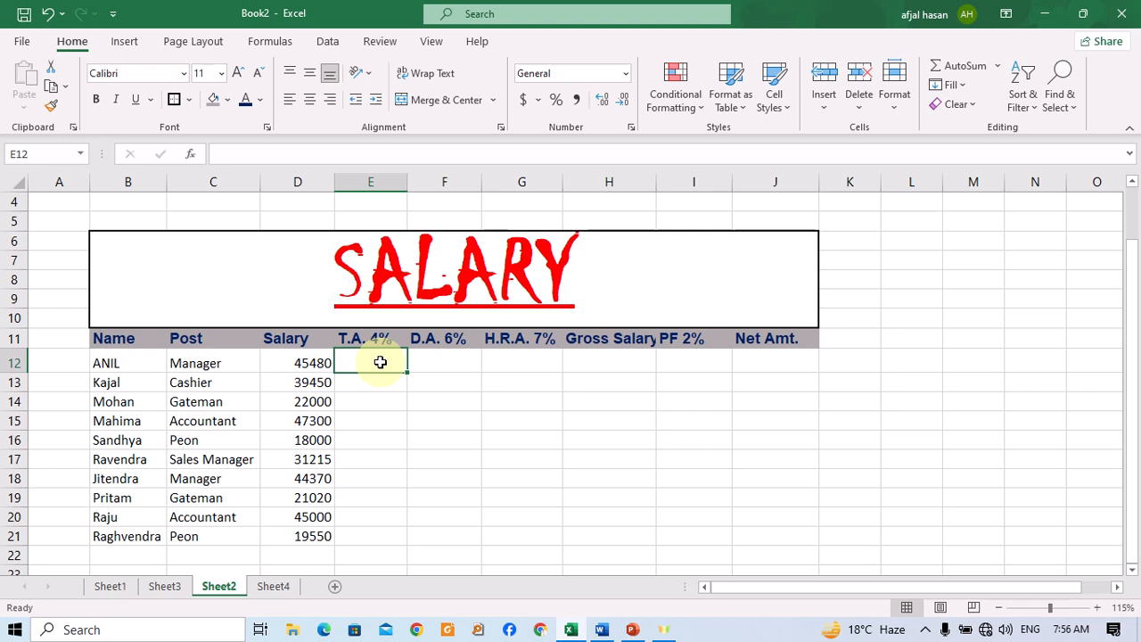
pyautogui.write('=')
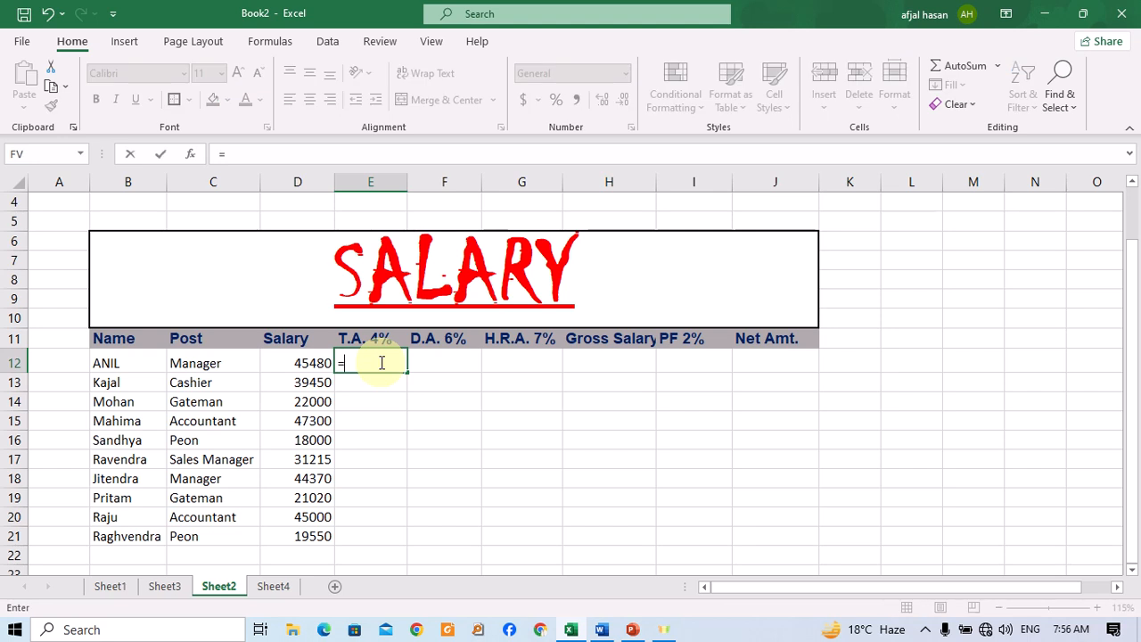
pyautogui.press('Left')
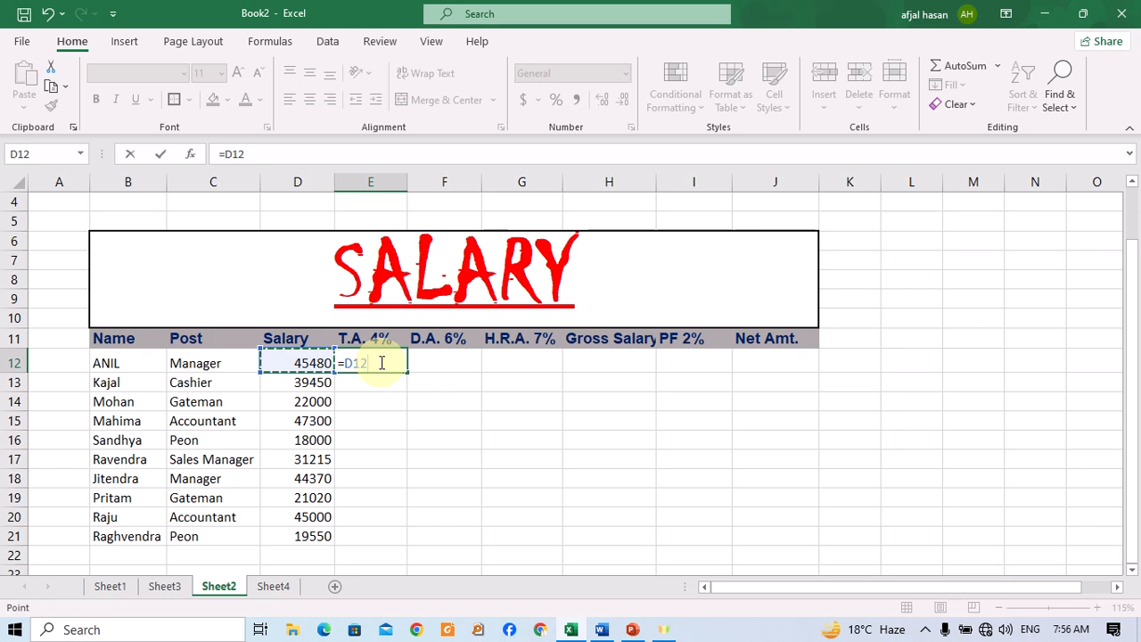
pyautogui.press('BackSpace')
pyautogui.press('BackSpace')
pyautogui.press('BackSpace')
pyautogui.press('BackSpace')
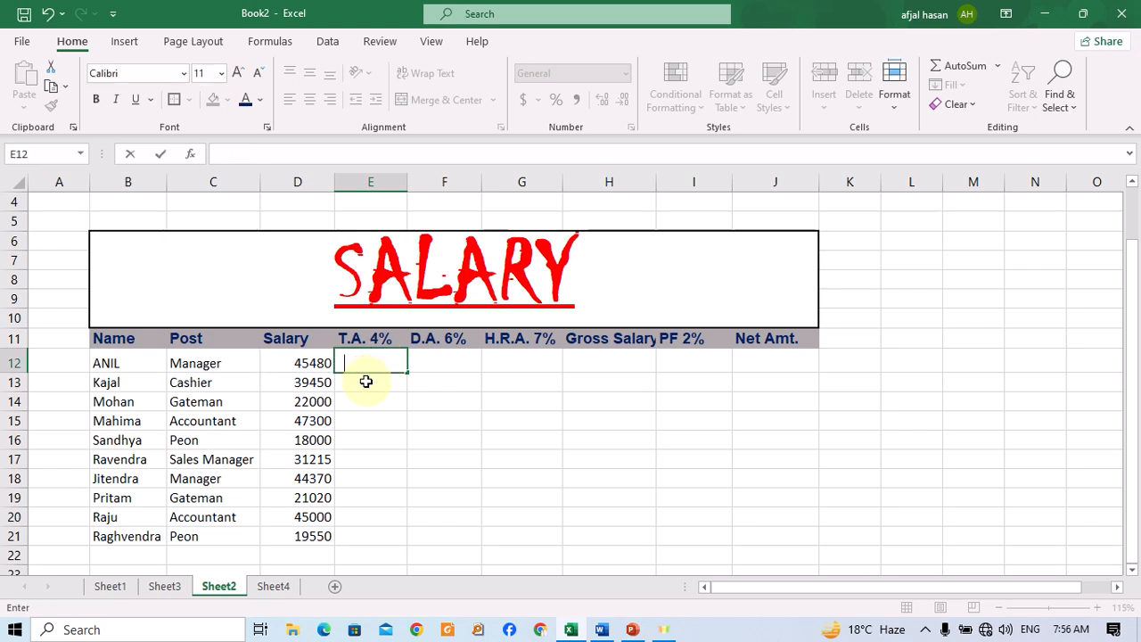
# Calculate T.A. in E12 with =D12*4% and fill the formula down to E21.
pyautogui.write('=')
pyautogui.click(295, 361)
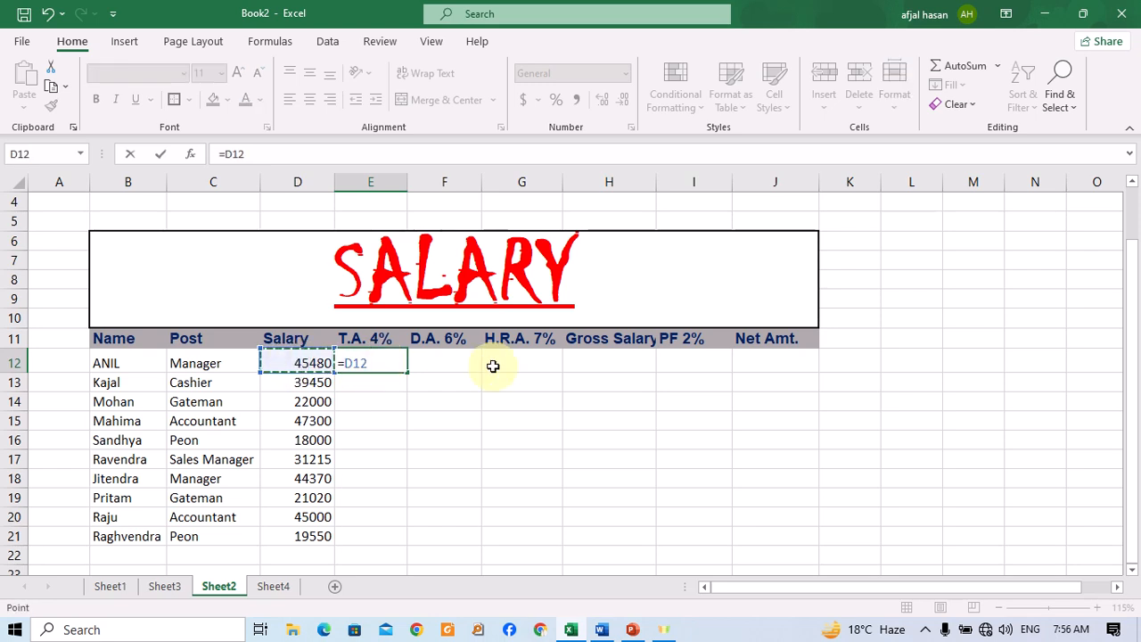
pyautogui.write('*4%')
pyautogui.press('Return')
pyautogui.press('Up')
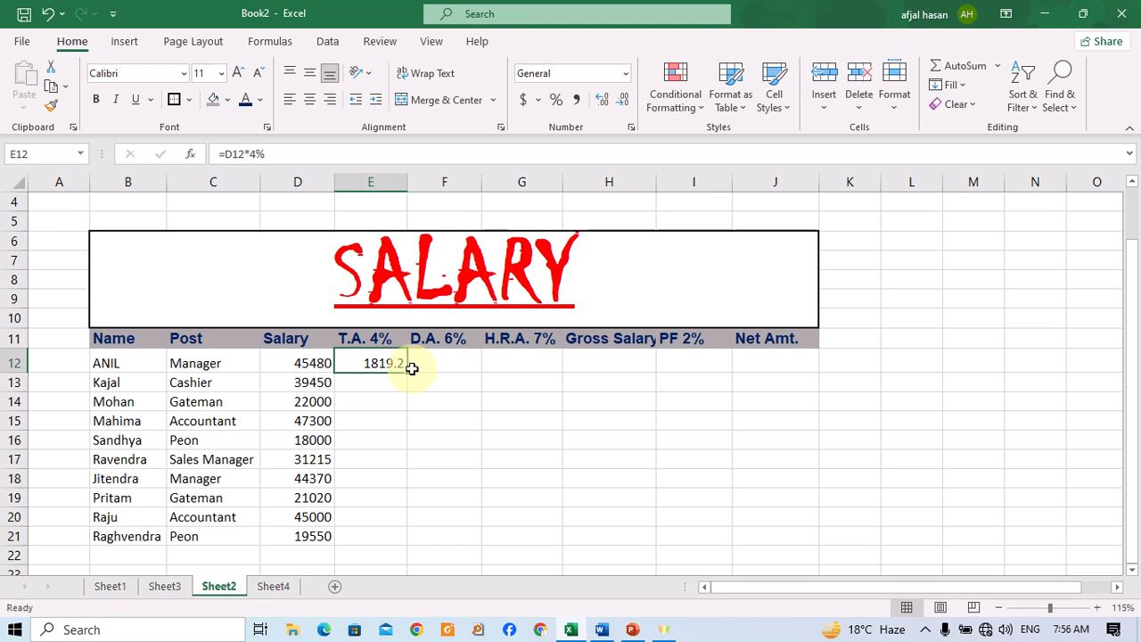
pyautogui.moveTo(407, 372); pyautogui.dragTo(388, 542)
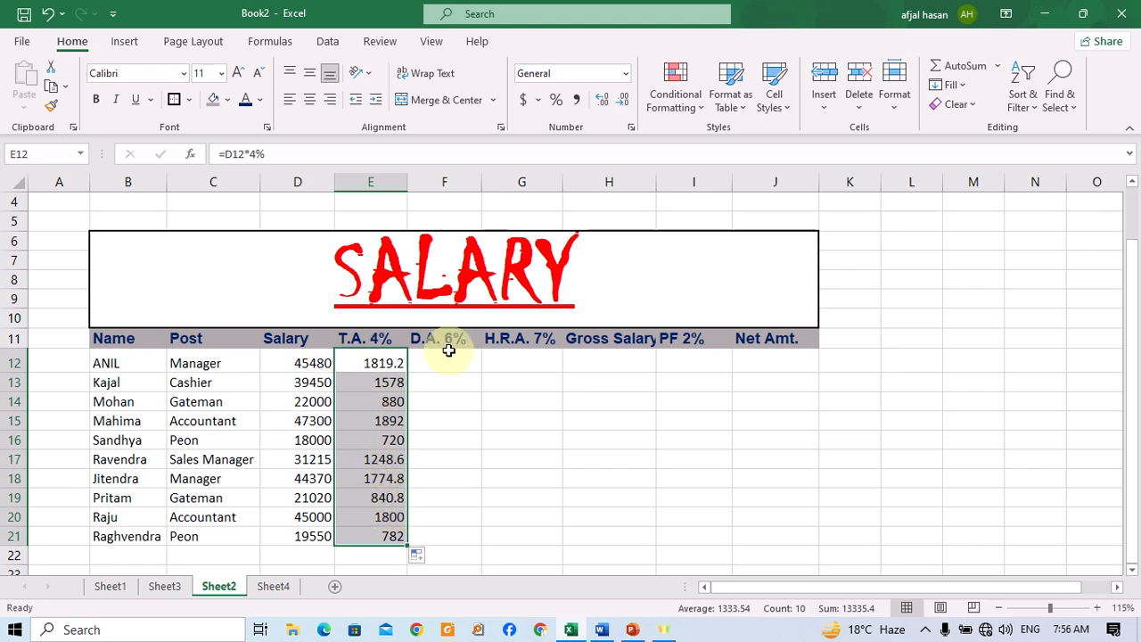
# Calculate D.A. in F12 with the formula =D12*6%.
pyautogui.click(447, 356)
pyautogui.write('=')
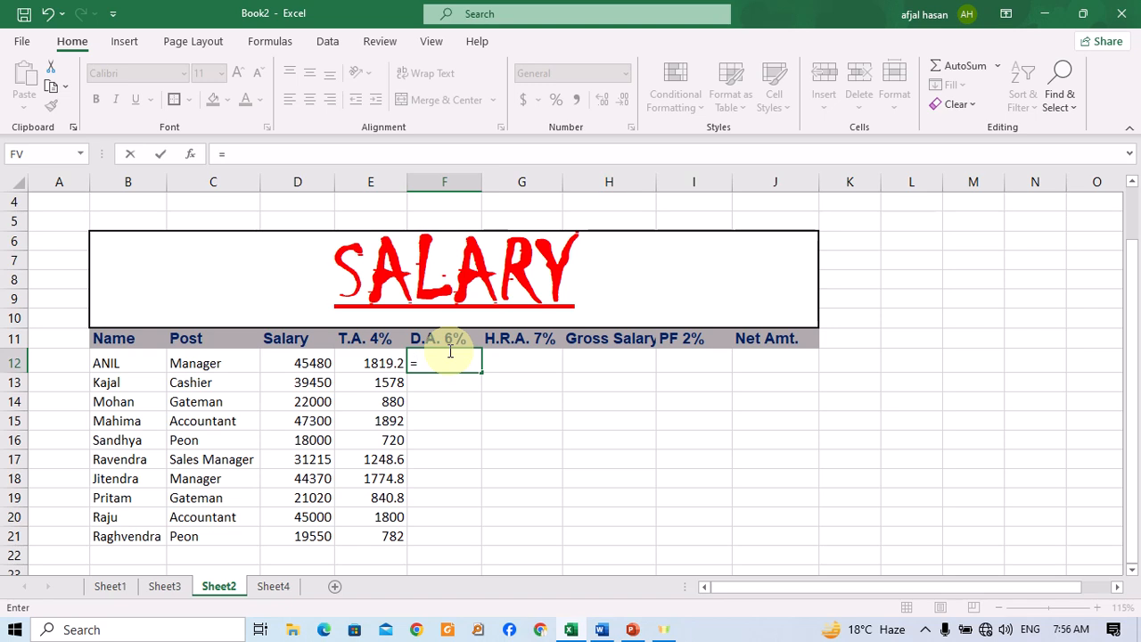
pyautogui.click(303, 363)
pyautogui.write('*6%')
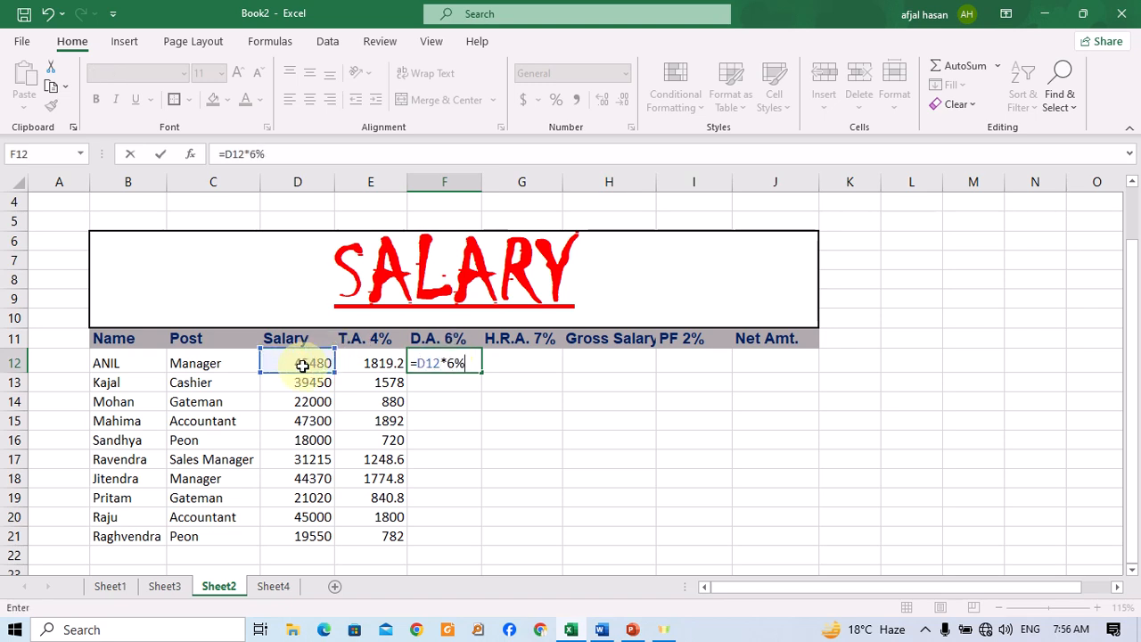
pyautogui.press('Return')
pyautogui.press('Up')
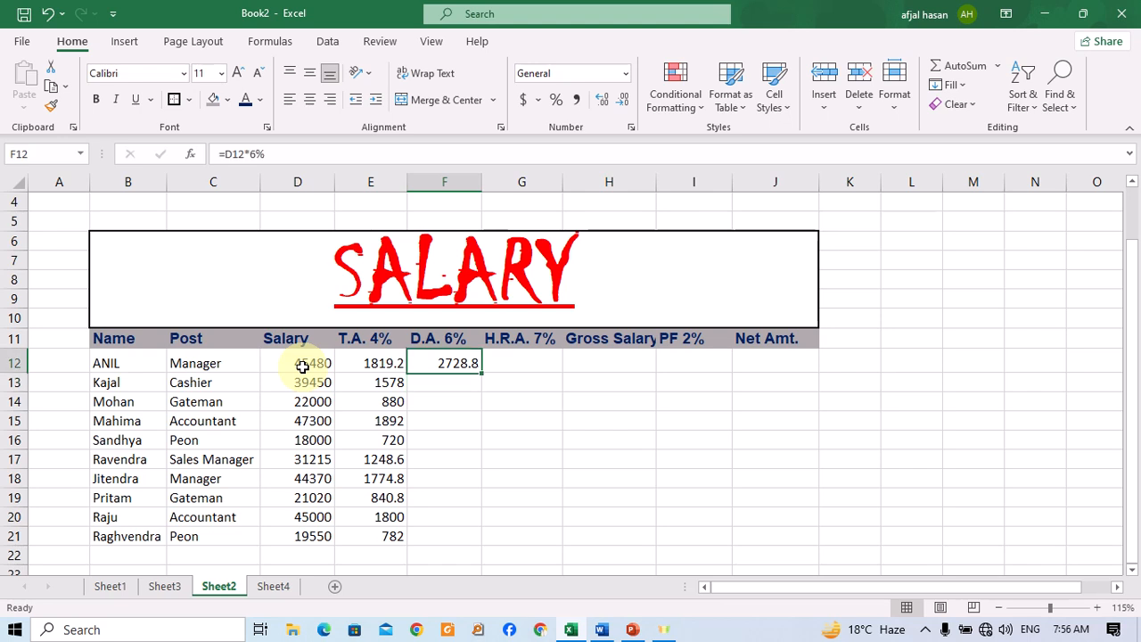
# Calculate H.R.A. in G12 with the formula =D12*7%.
pyautogui.press('Right')
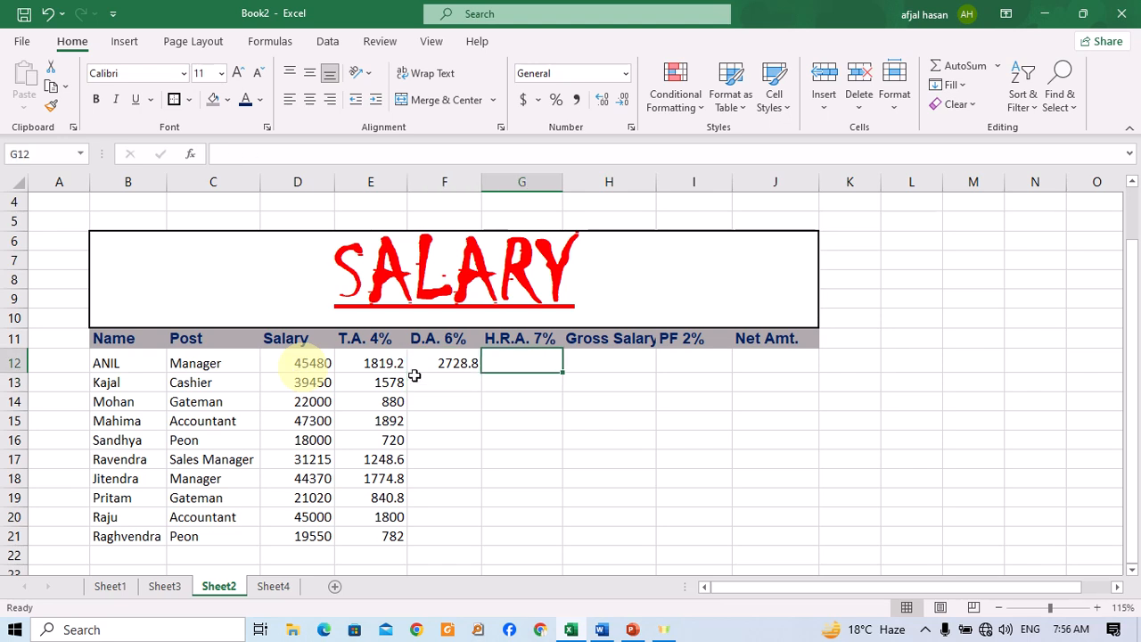
pyautogui.doubleClick(485, 372)
pyautogui.write('=')
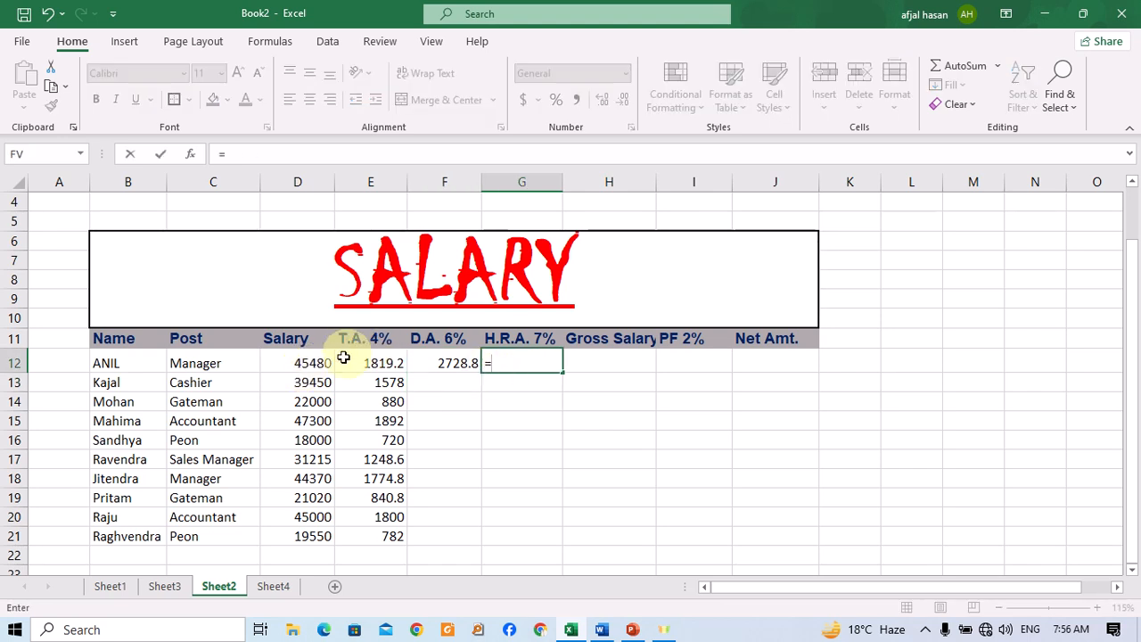
pyautogui.click(323, 360)
pyautogui.write('*')
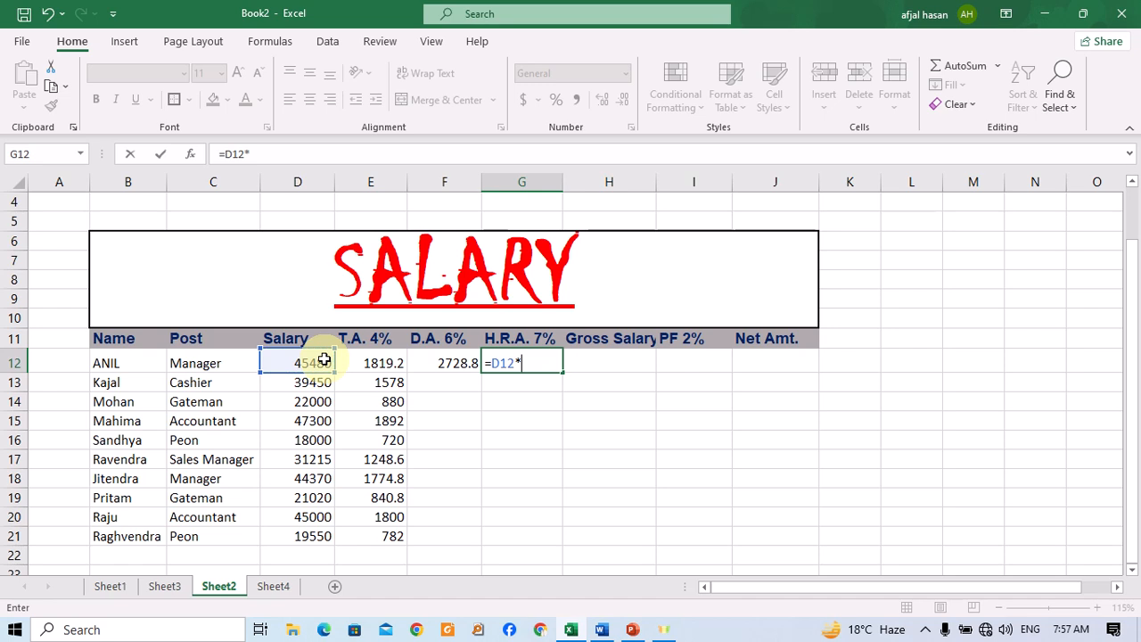
pyautogui.write('7%')
pyautogui.press('Return')
pyautogui.press('Up')
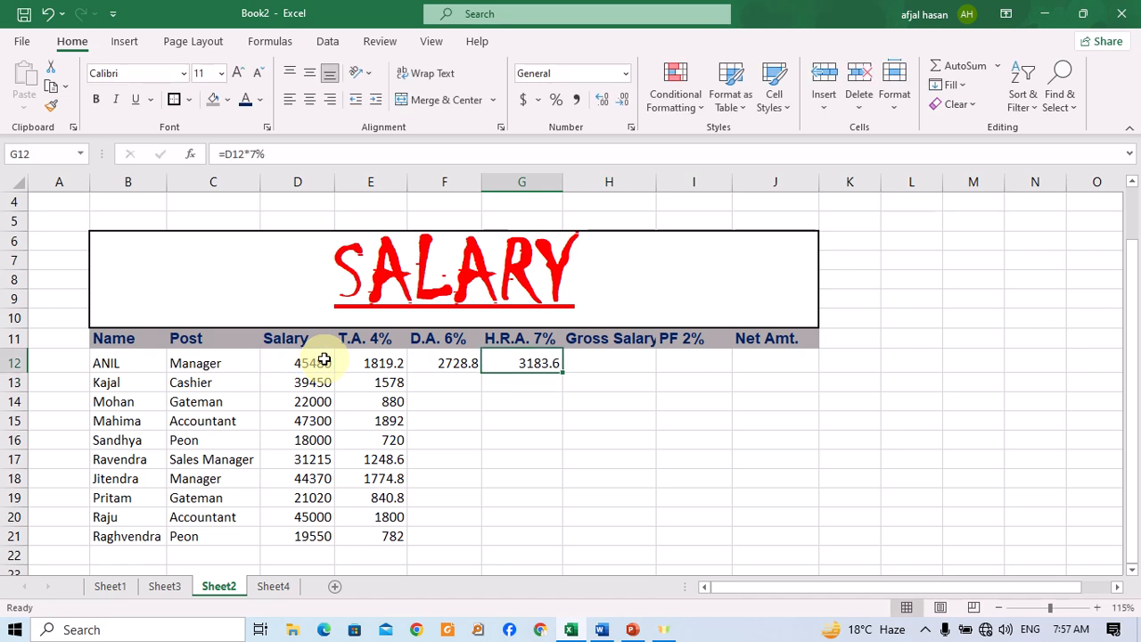
pyautogui.press('BackSpace')
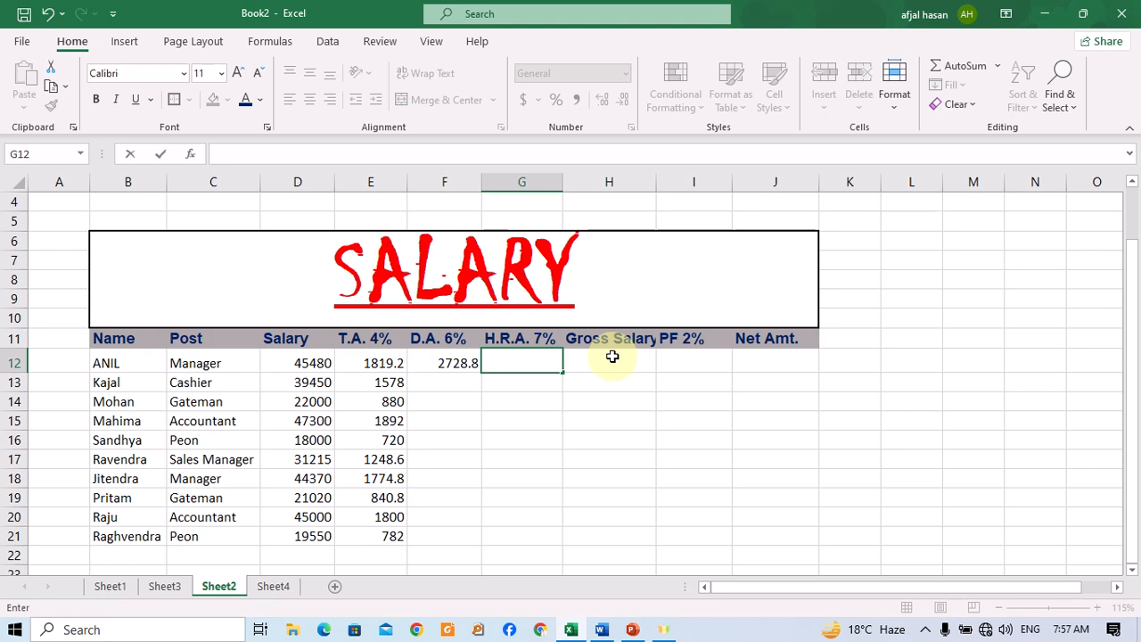
pyautogui.press('Escape')
# Compute the Gross Salary in H12 with =SUM(D12:G12), glancing at the formula reference document midway.
pyautogui.click(612, 357)
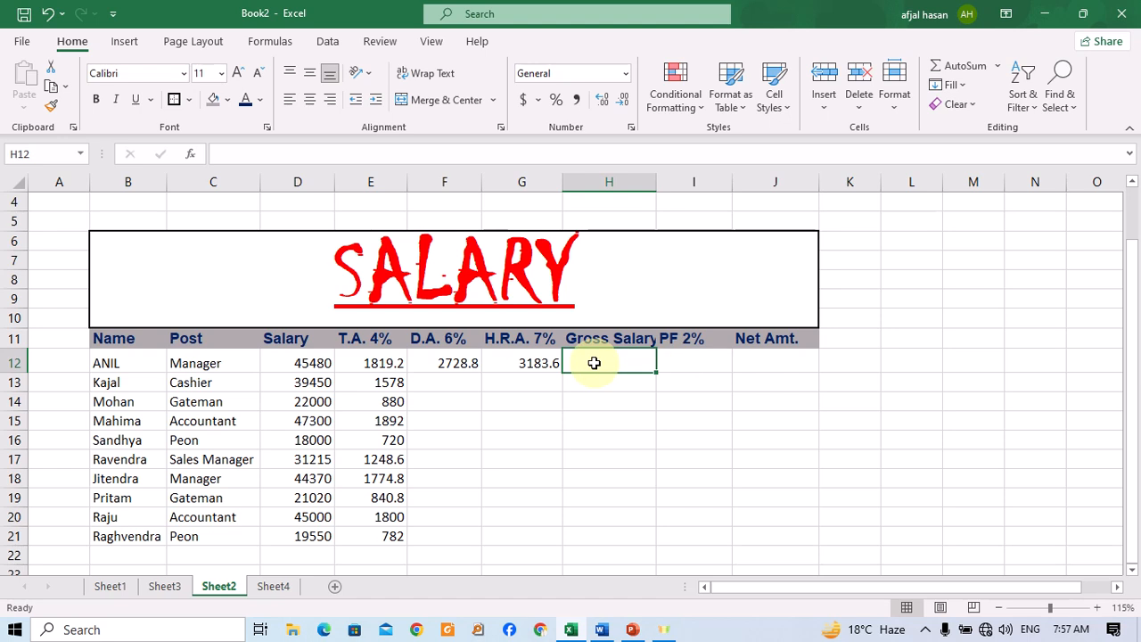
pyautogui.write('=')
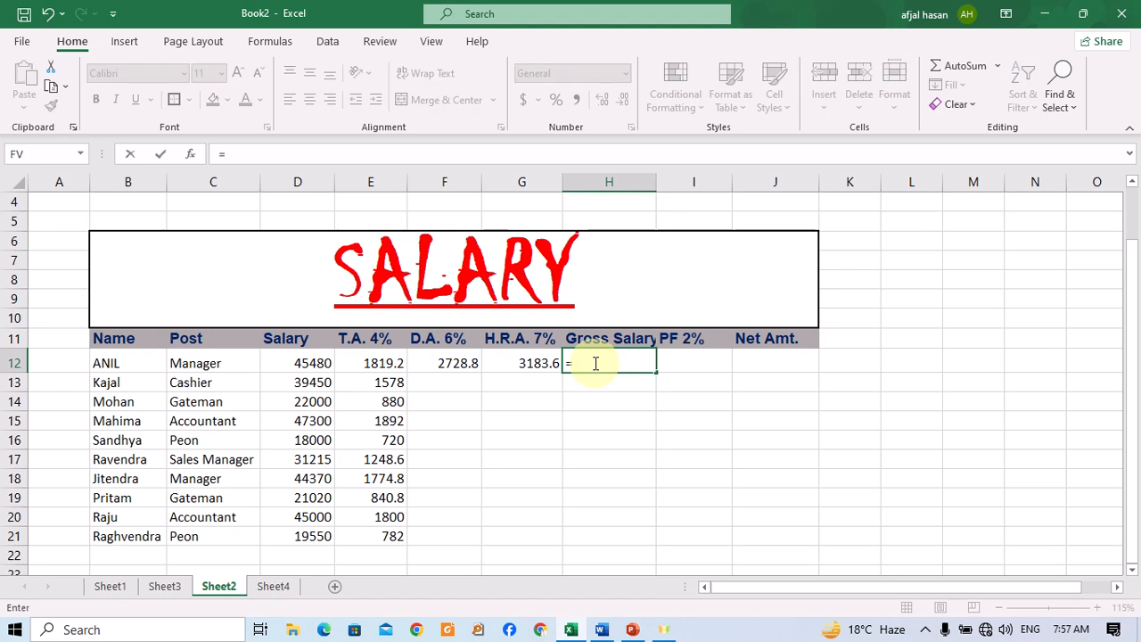
pyautogui.click(601, 629)
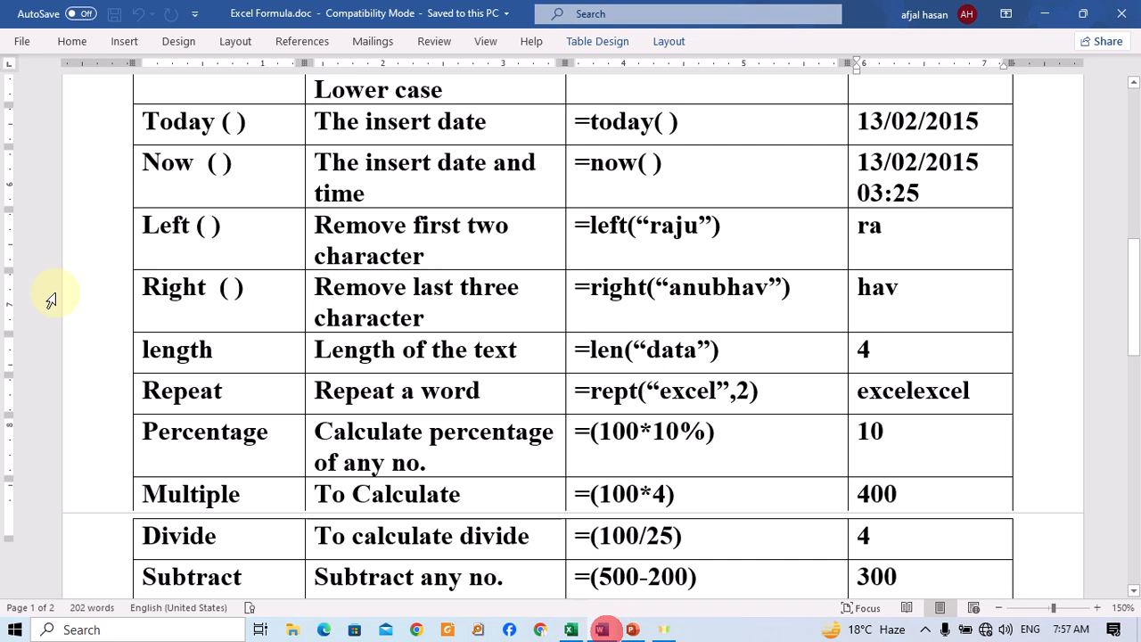
pyautogui.scroll(10, 131, 283)
pyautogui.scroll(2, 131, 283)
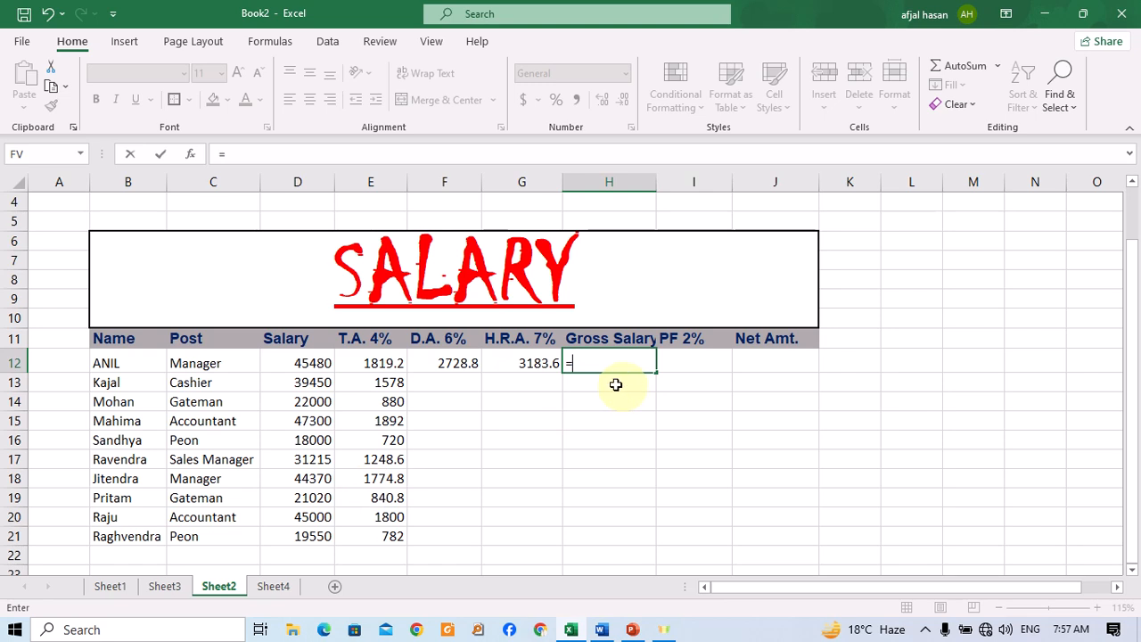
pyautogui.write('sum')
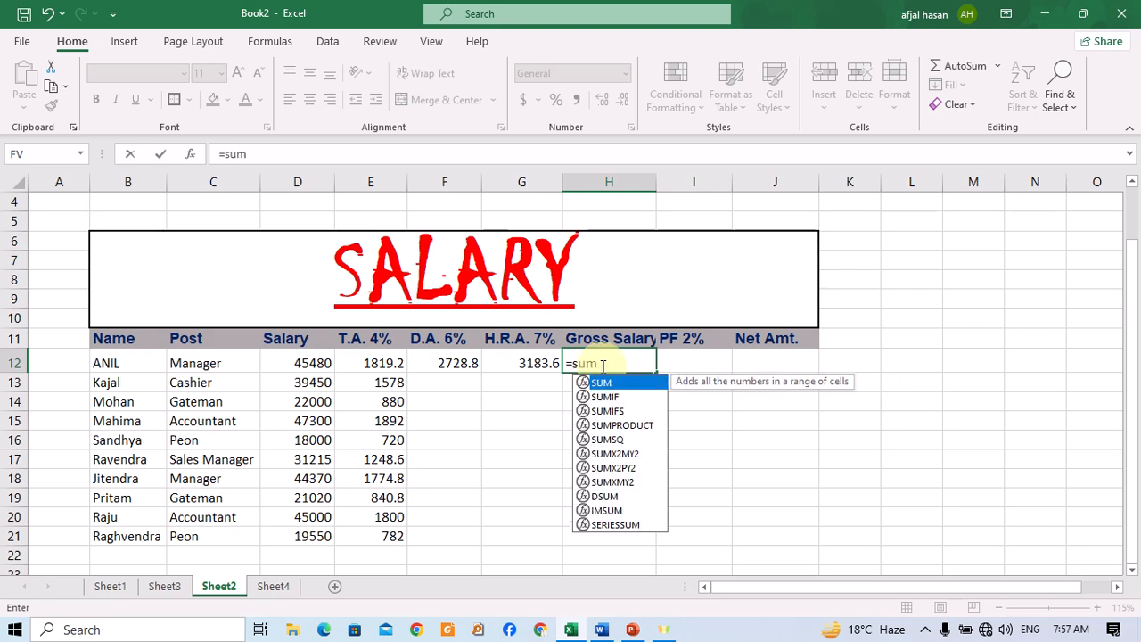
pyautogui.write('(')
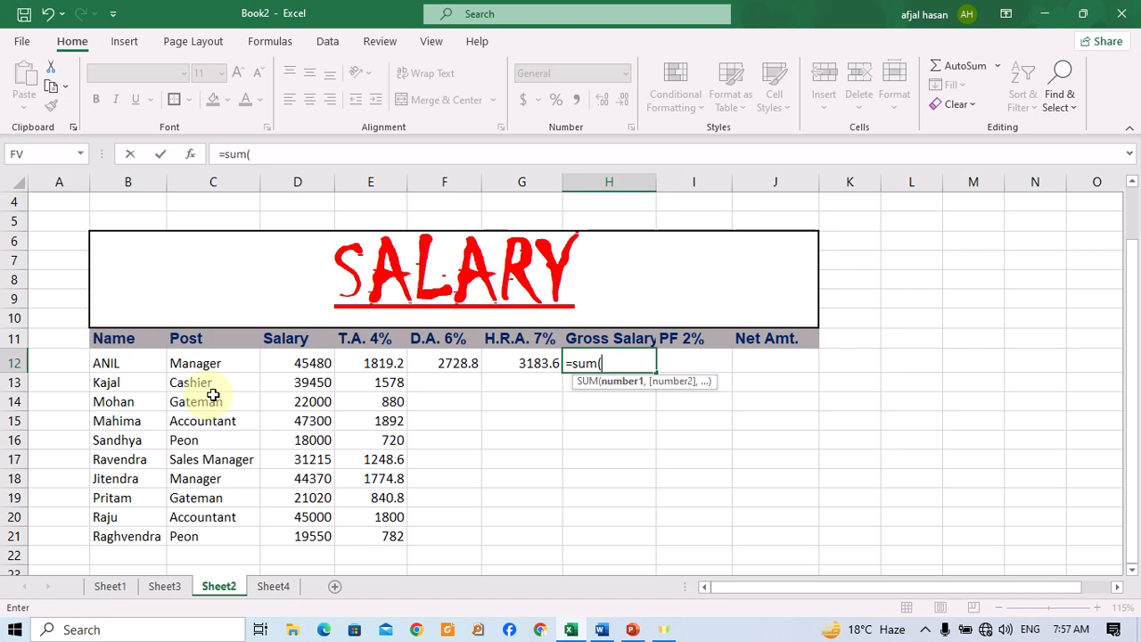
pyautogui.moveTo(295, 364); pyautogui.dragTo(503, 358)
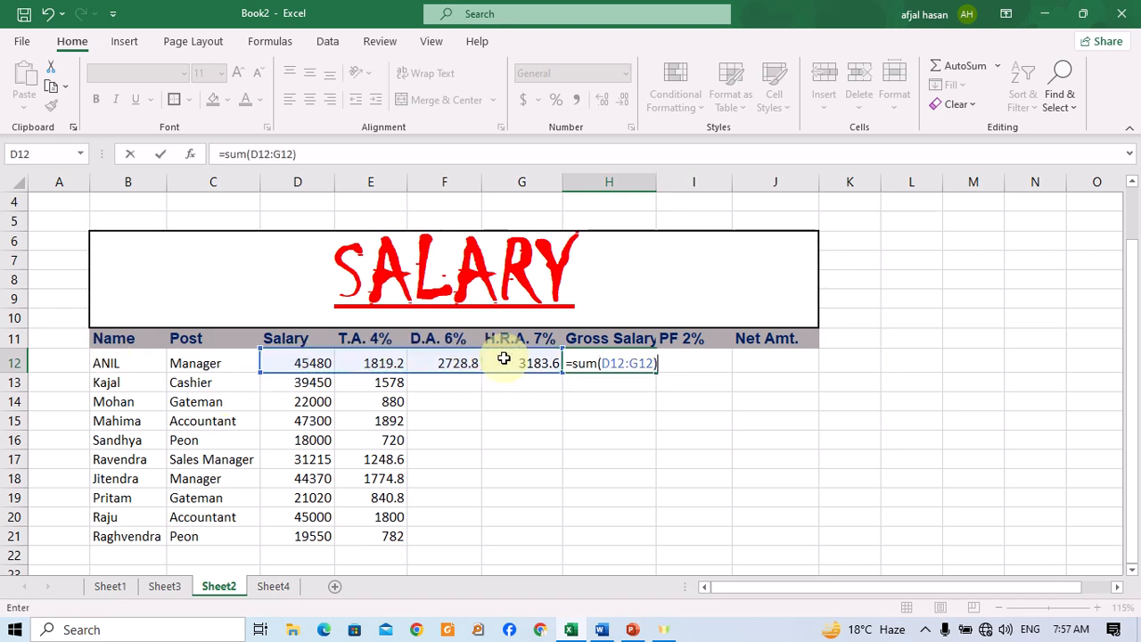
pyautogui.hotkey('ctrl', 'Return')
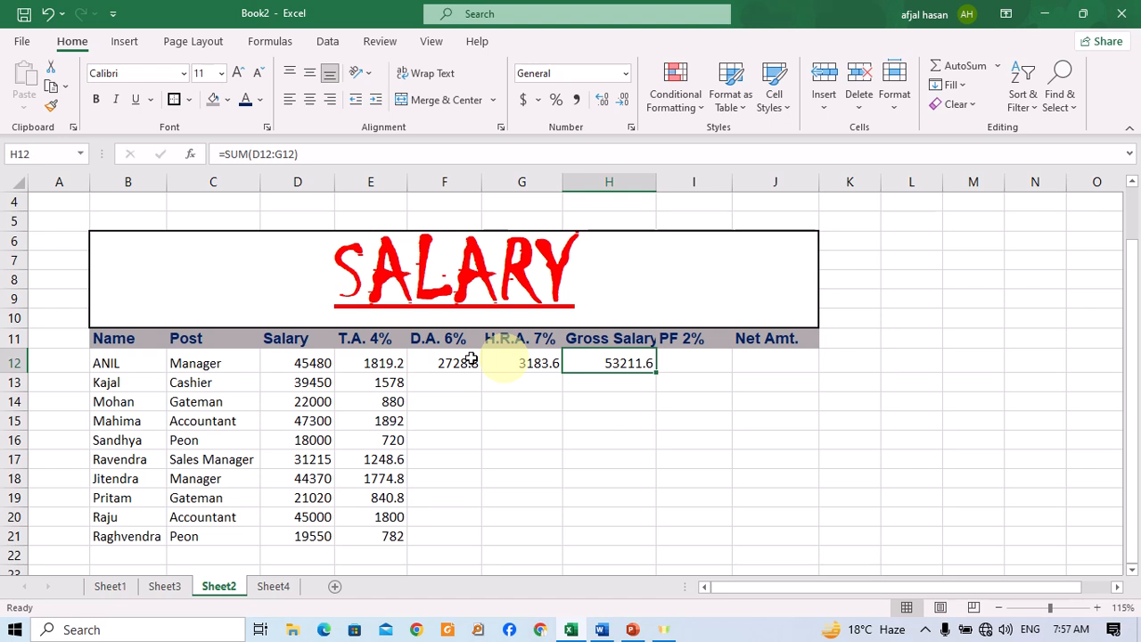
# Fill the D.A., H.R.A. and Gross Salary formulas down to row 21 and check the copied formulas.
pyautogui.moveTo(428, 356); pyautogui.dragTo(635, 553)
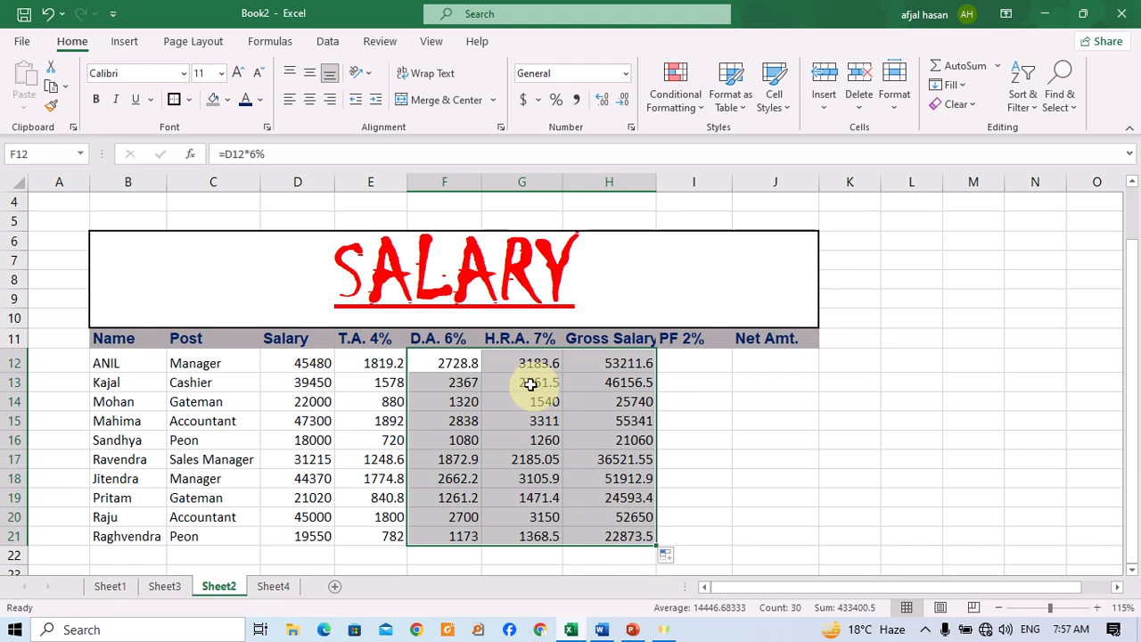
pyautogui.click(547, 521)
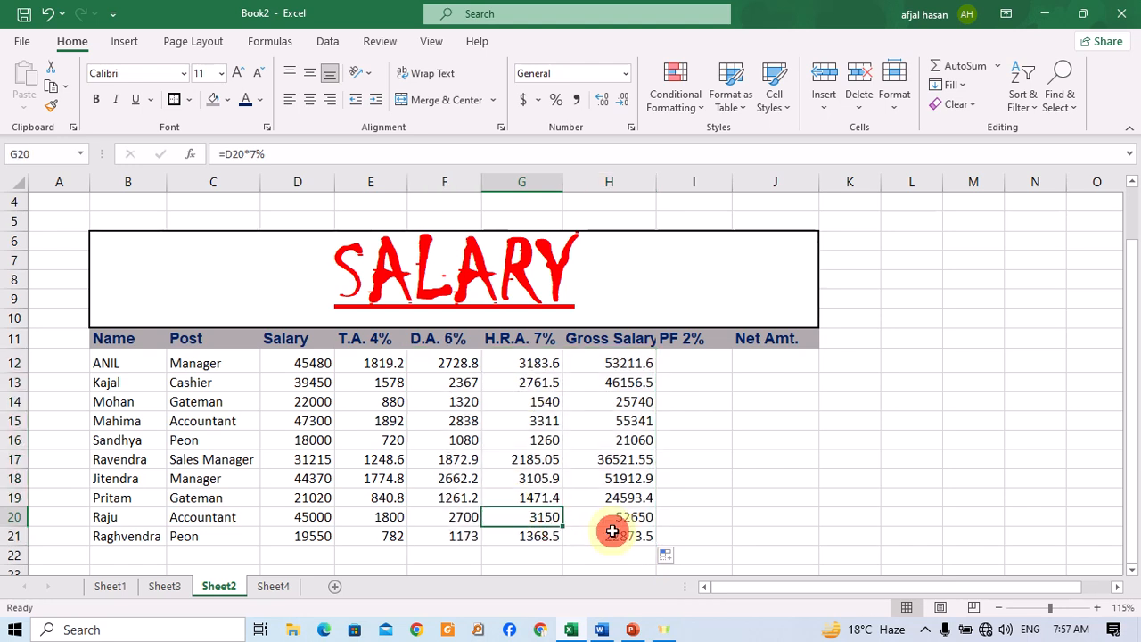
pyautogui.click(624, 533)
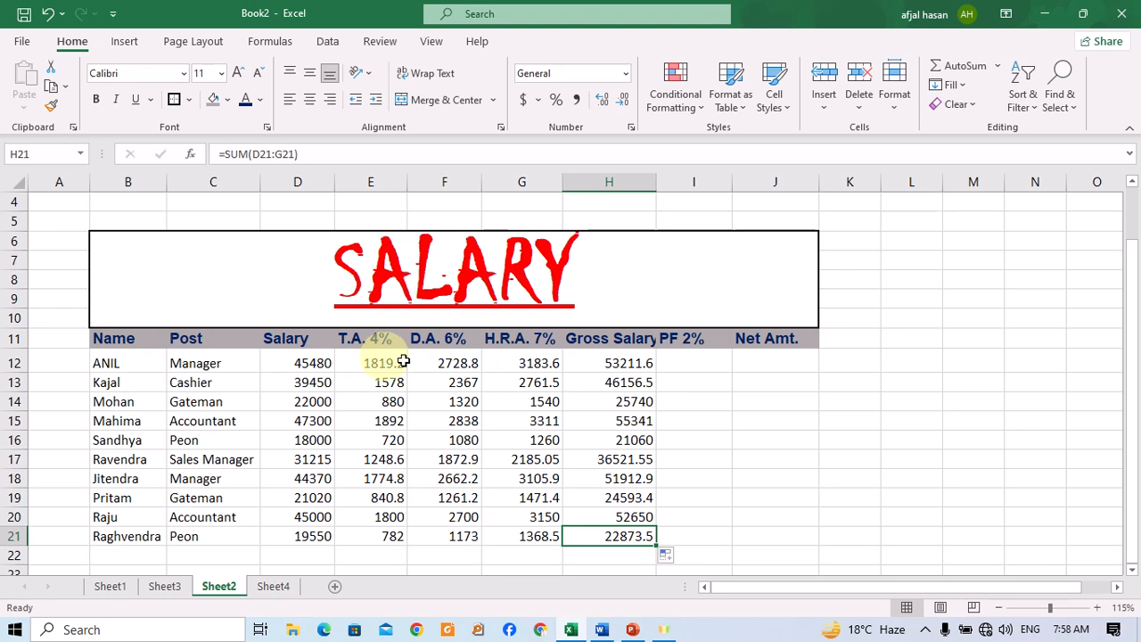
# Calculate PF in I12 with the formula =H12*2%.
pyautogui.click(704, 373)
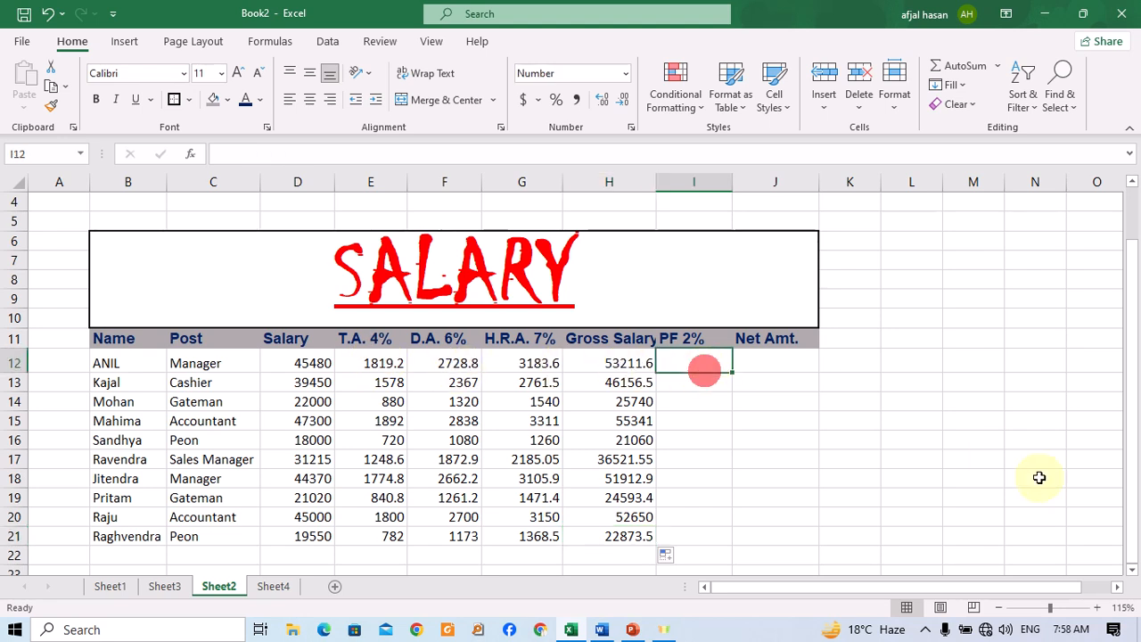
pyautogui.write('=')
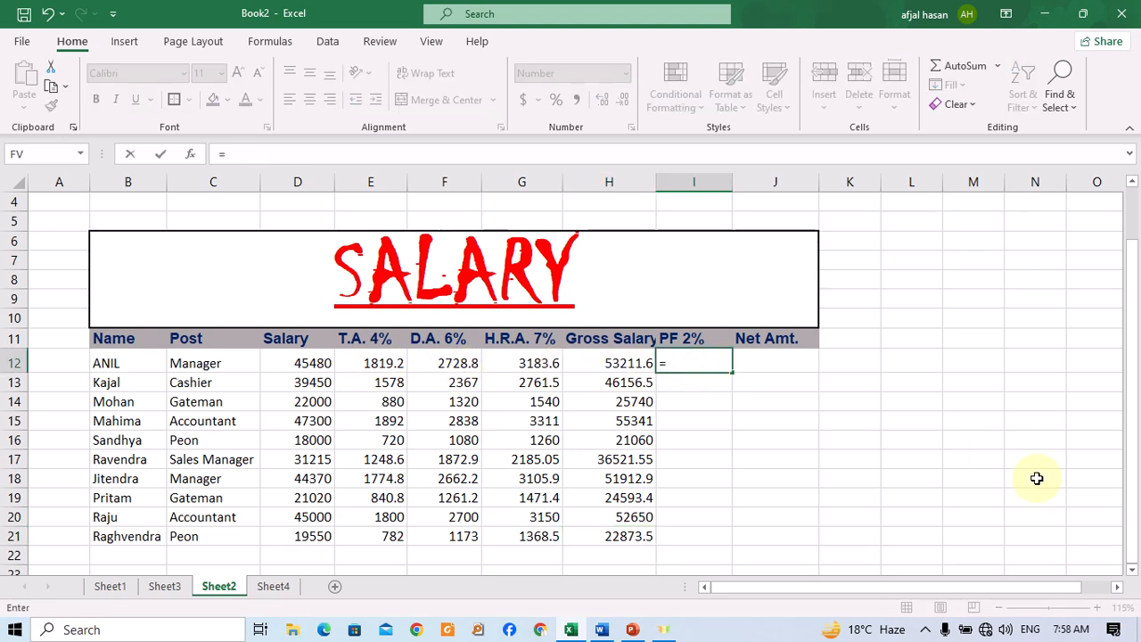
pyautogui.click(629, 363)
pyautogui.write('*')
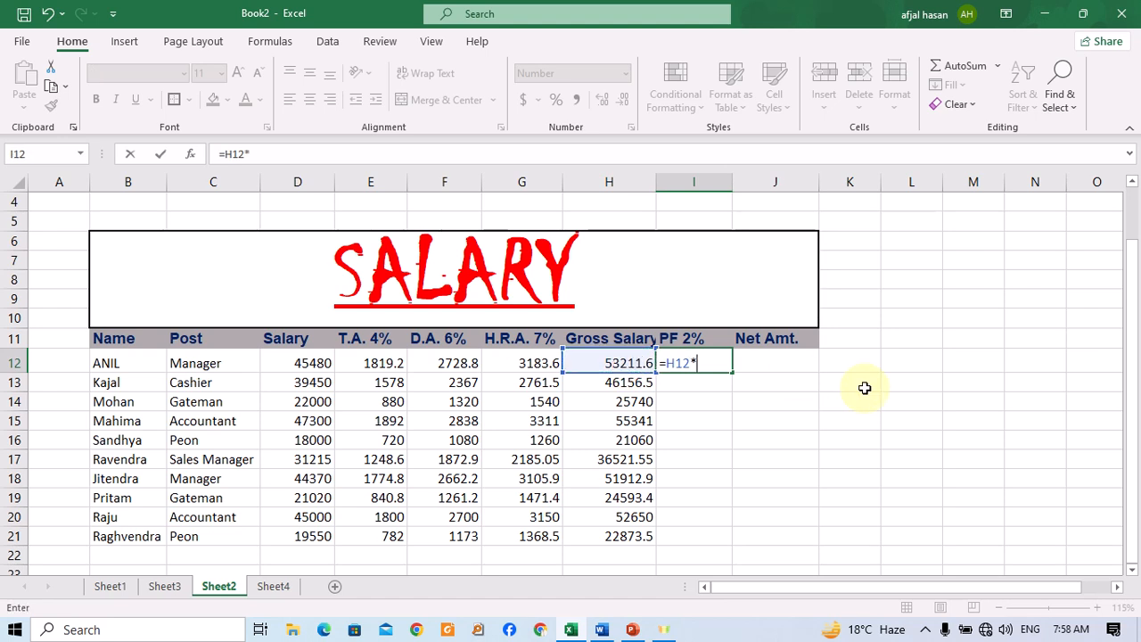
pyautogui.press('Return')
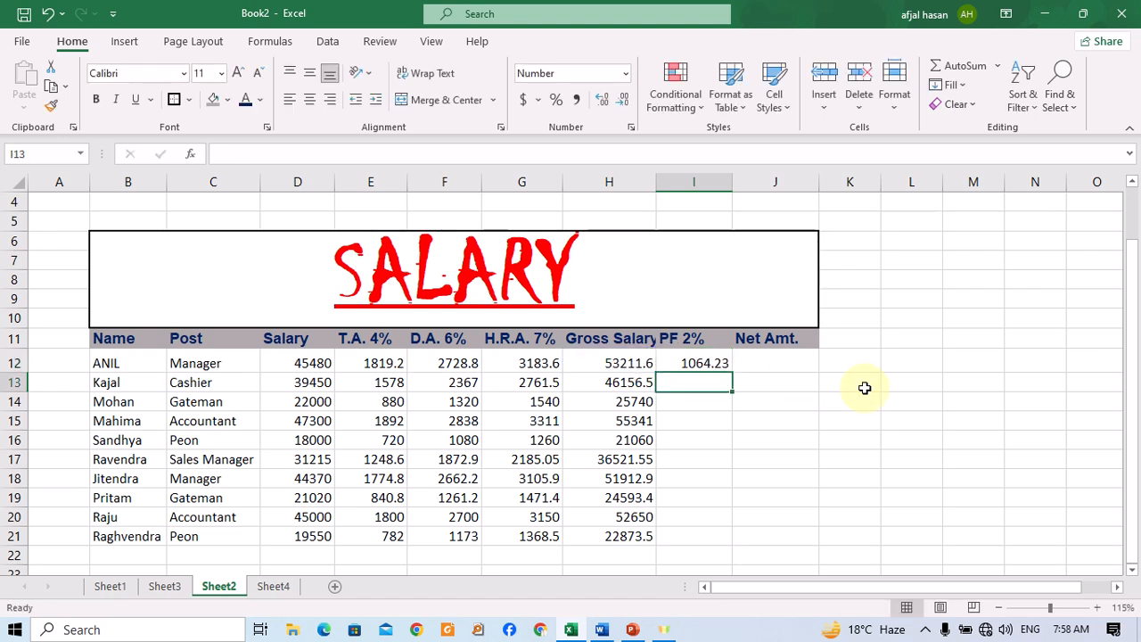
pyautogui.press('Up')
pyautogui.press('Right')
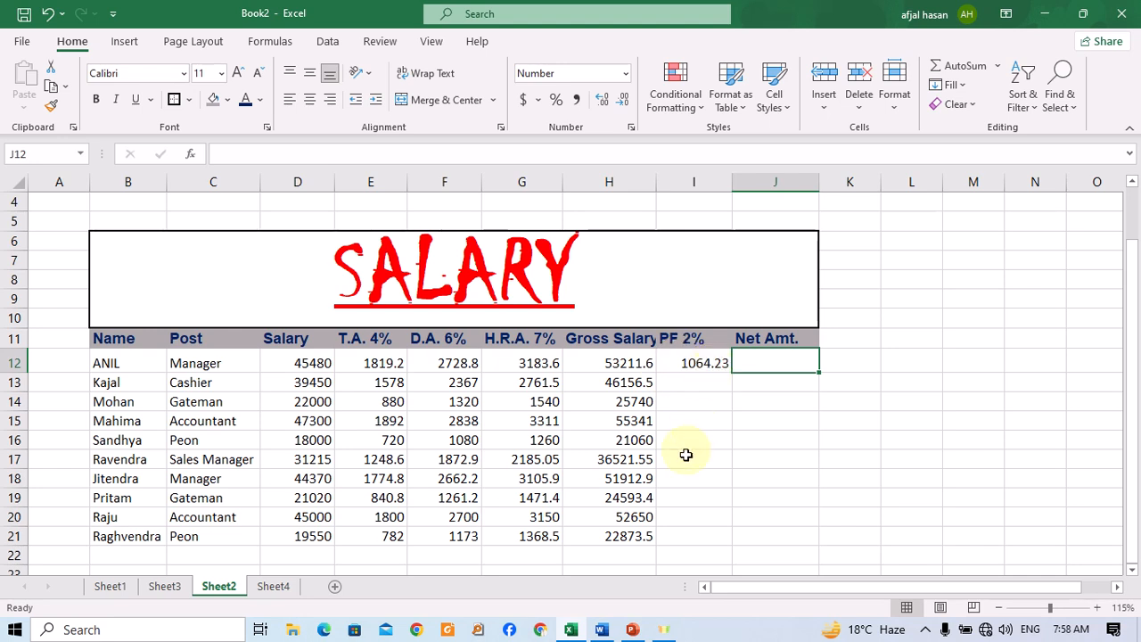
# Check the Subtract example in the formula reference document, then compute Net Amt. in J12 as =H12-I12.
pyautogui.click(601, 629)
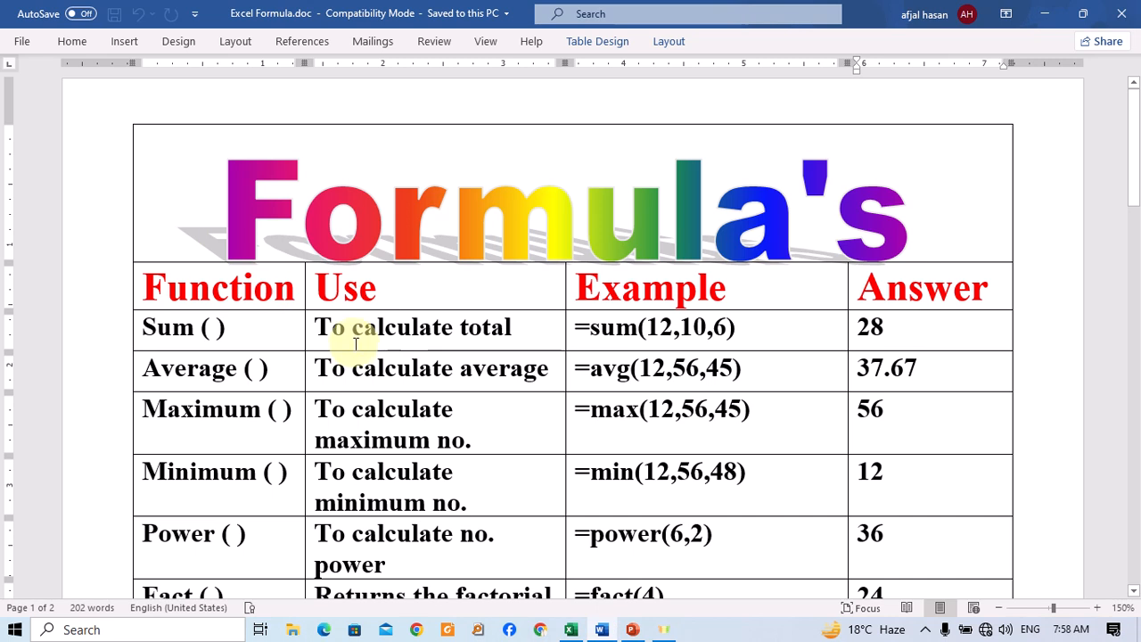
pyautogui.scroll(-7, 355, 343)
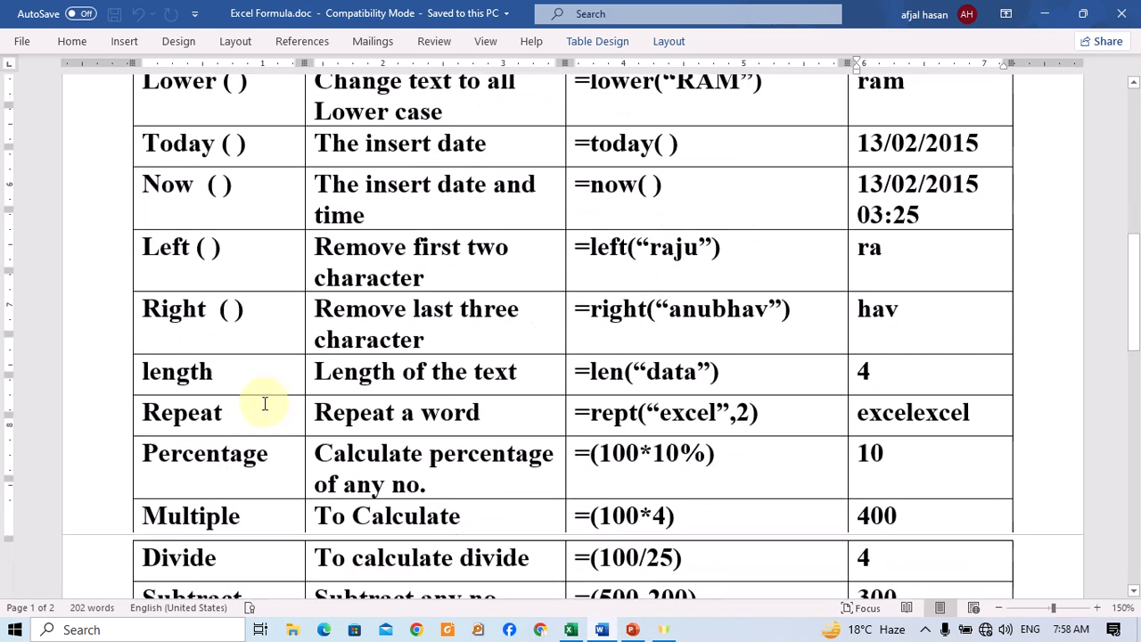
pyautogui.scroll(-3, 261, 404)
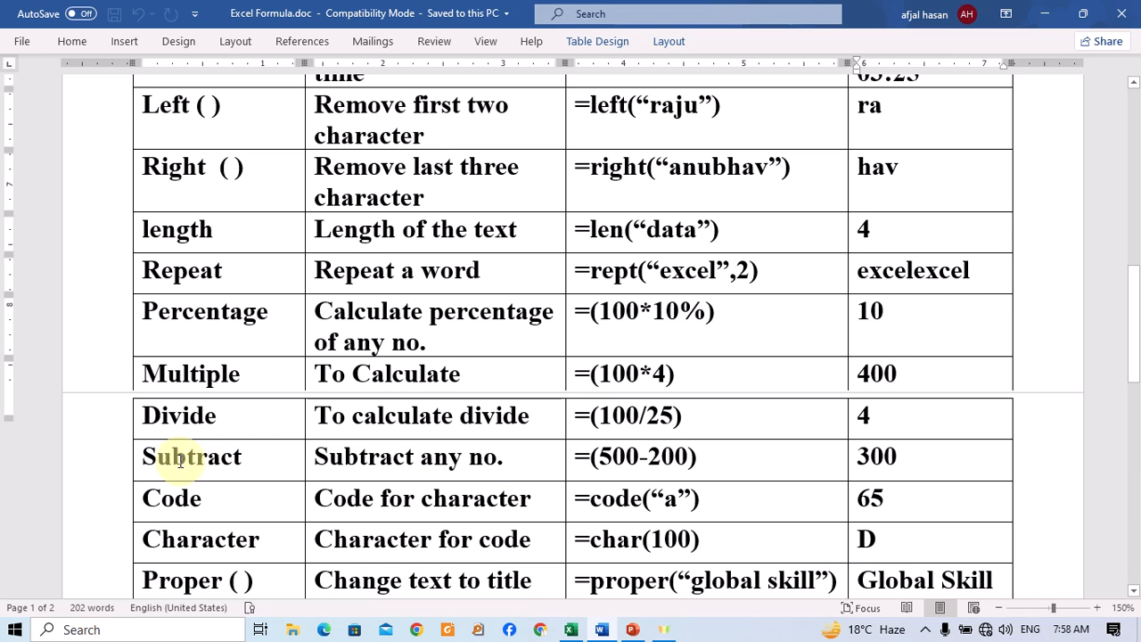
pyautogui.moveTo(179, 460)
pyautogui.mouseDown()
pyautogui.moveTo(452, 416)
pyautogui.moveTo(615, 448)
pyautogui.moveTo(876, 448)
pyautogui.mouseUp()
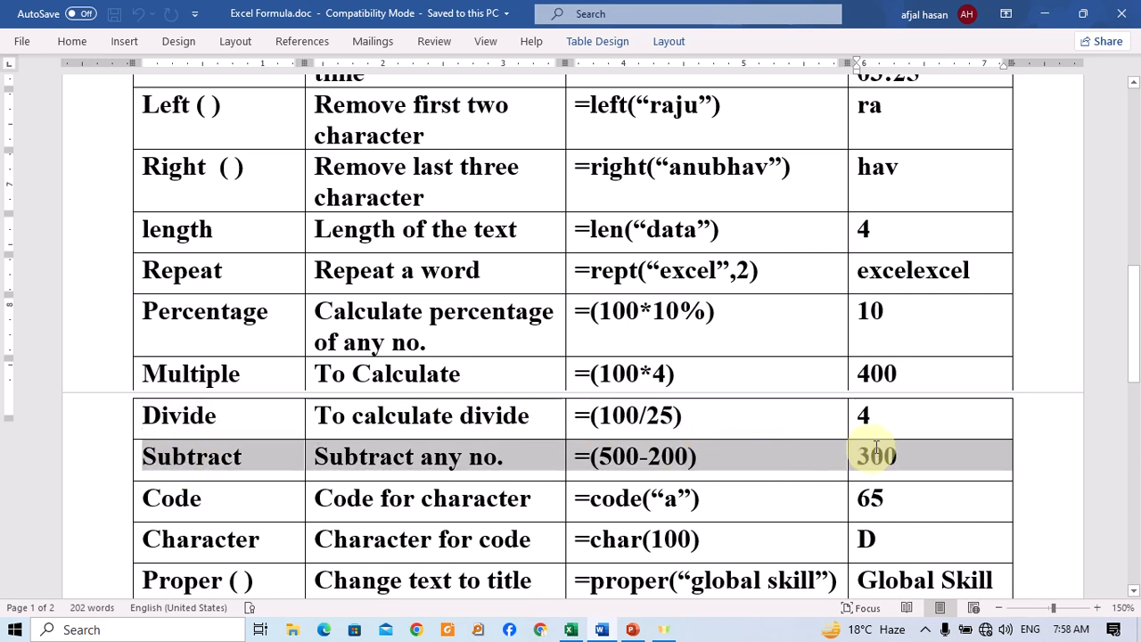
pyautogui.click(1043, 13)
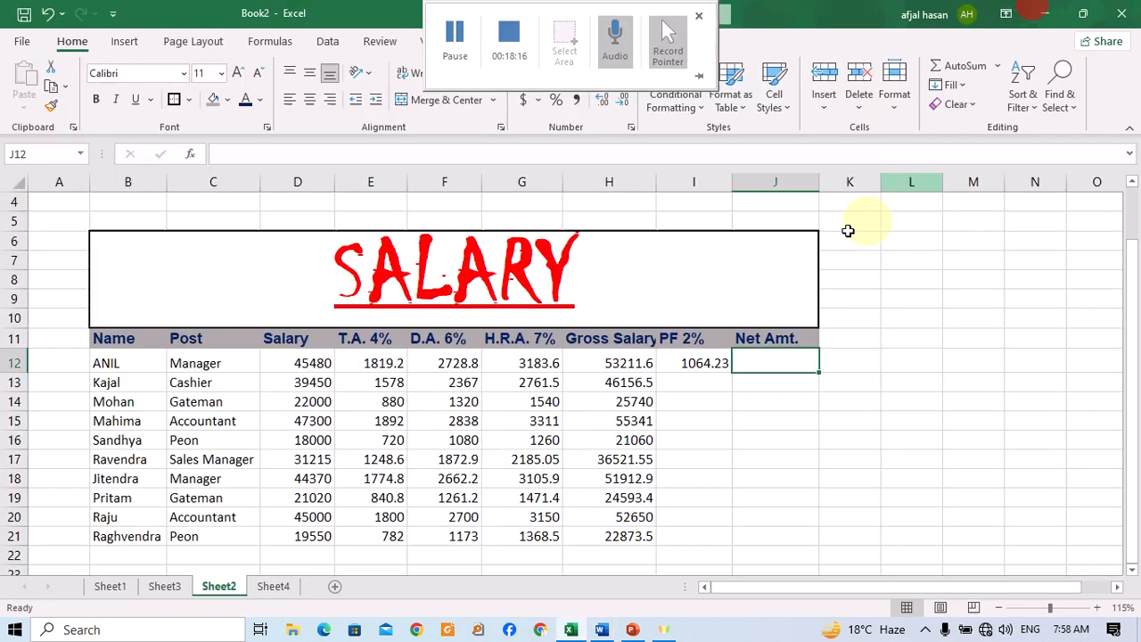
pyautogui.click(772, 353)
pyautogui.write('=')
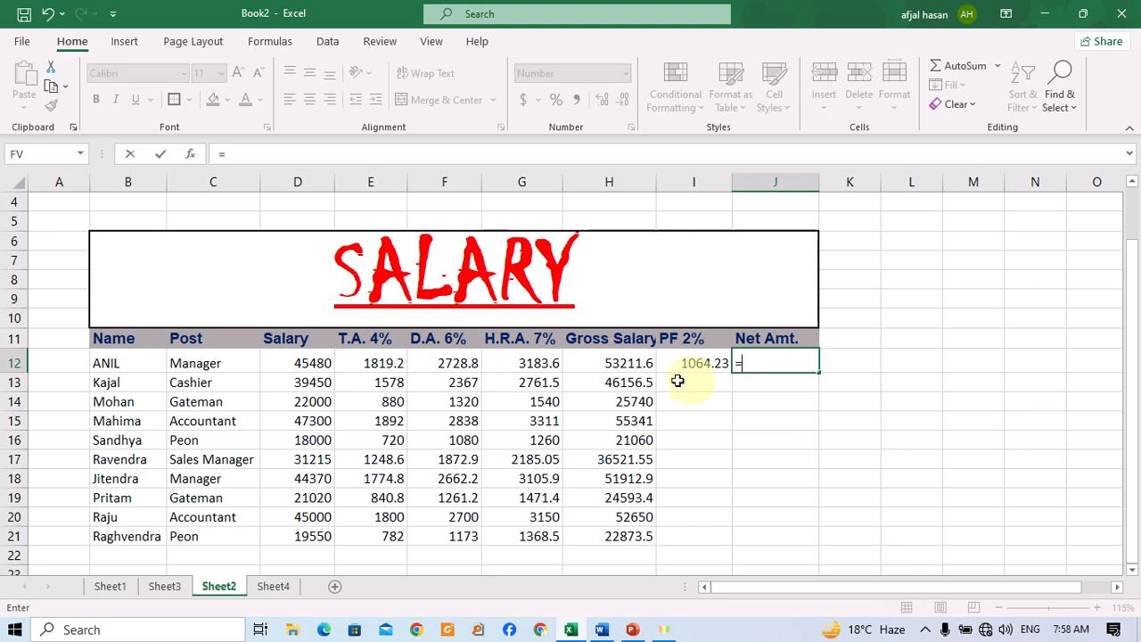
pyautogui.click(623, 361)
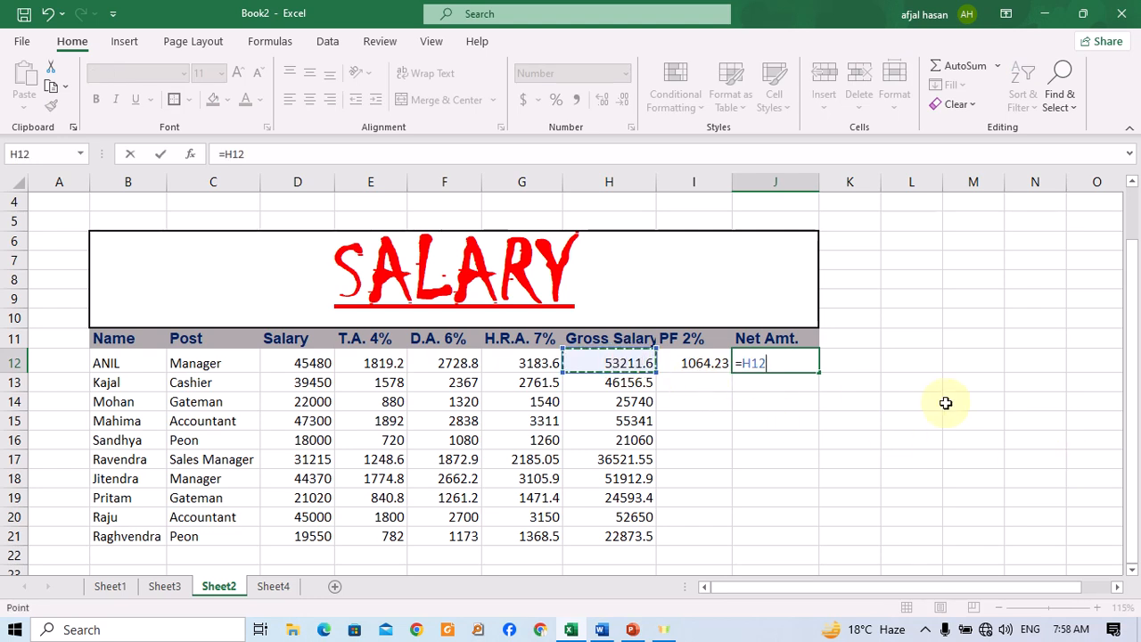
pyautogui.write('-')
pyautogui.click(701, 370)
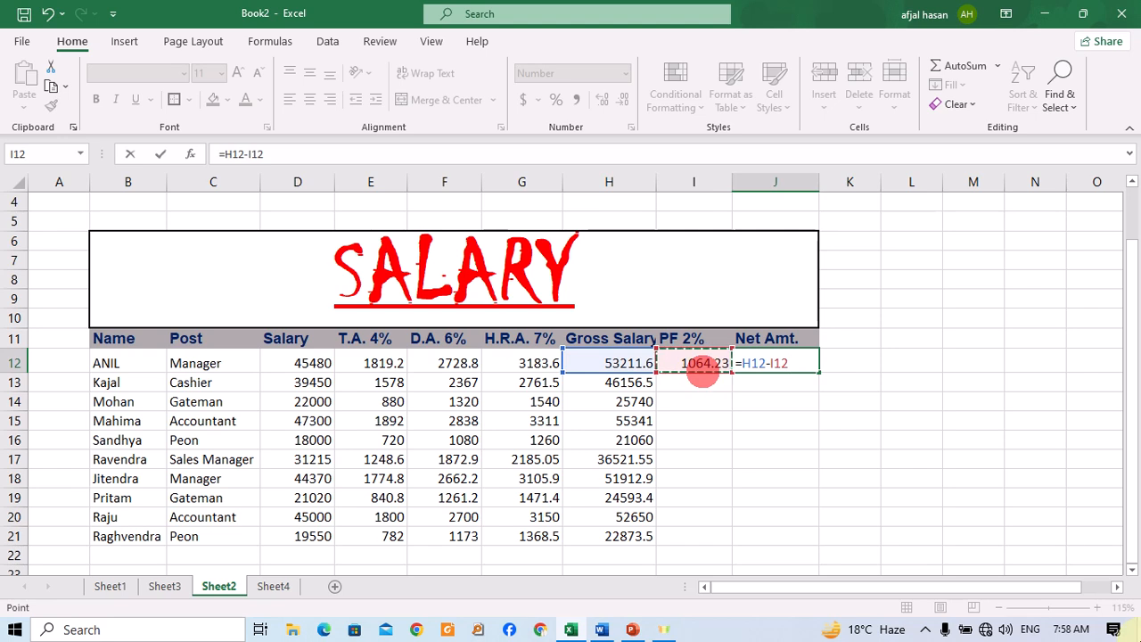
pyautogui.press('Return')
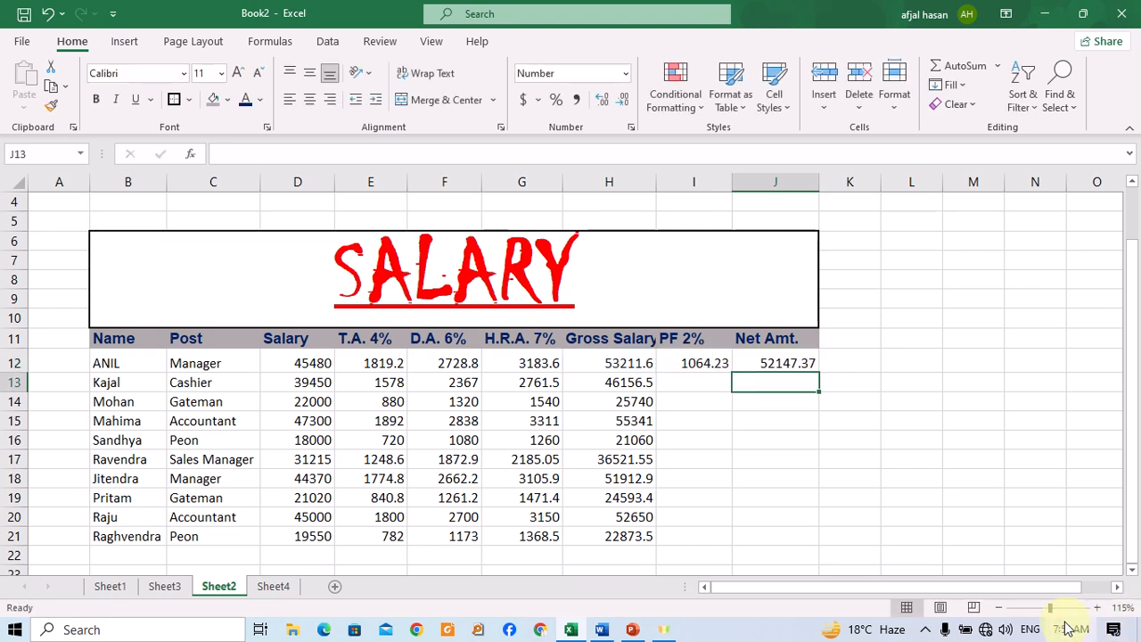
# Fill the row 12 formulas in E12:J12 down to row 21, clearing E13:J21 once and refilling.
pyautogui.moveTo(690, 361); pyautogui.dragTo(794, 540)
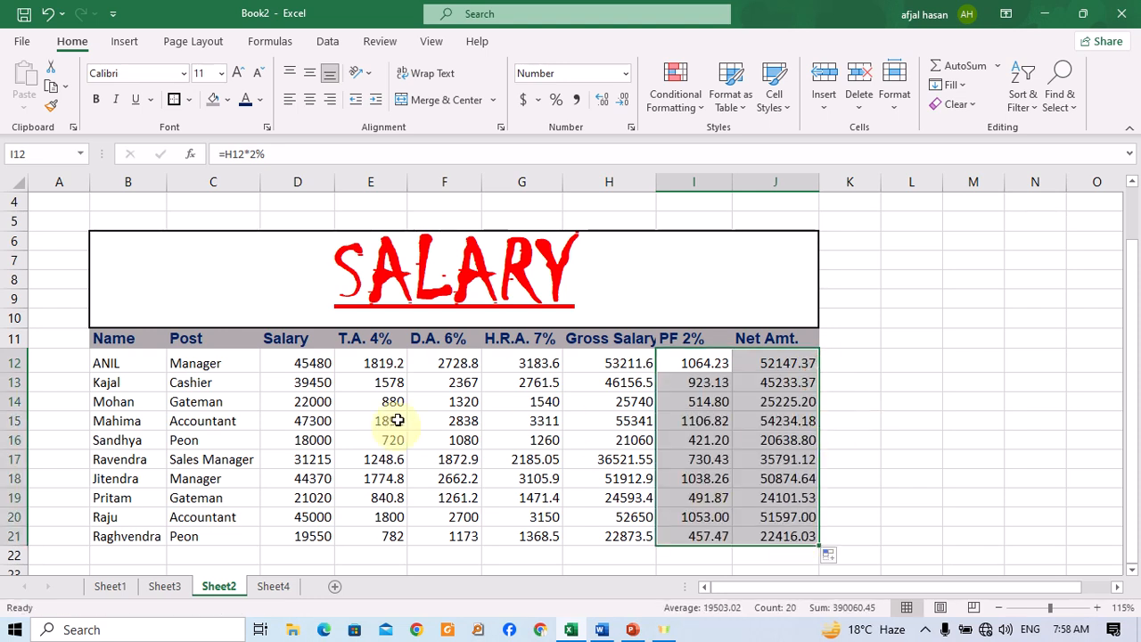
pyautogui.moveTo(375, 381); pyautogui.dragTo(806, 538)
pyautogui.press('Delete')
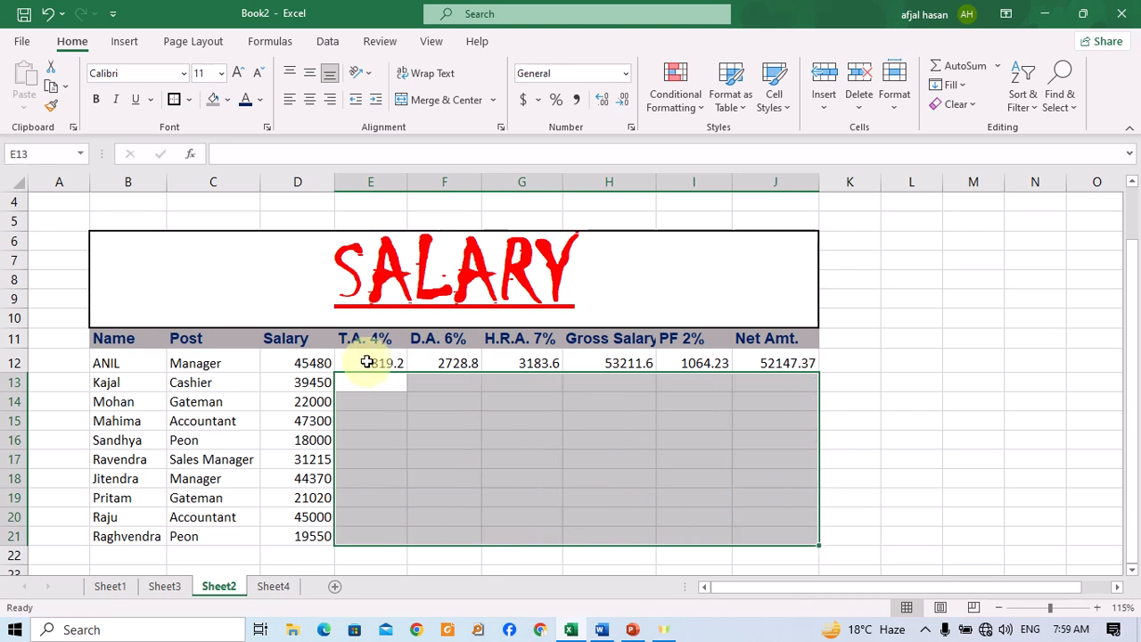
pyautogui.moveTo(366, 362); pyautogui.dragTo(792, 550)
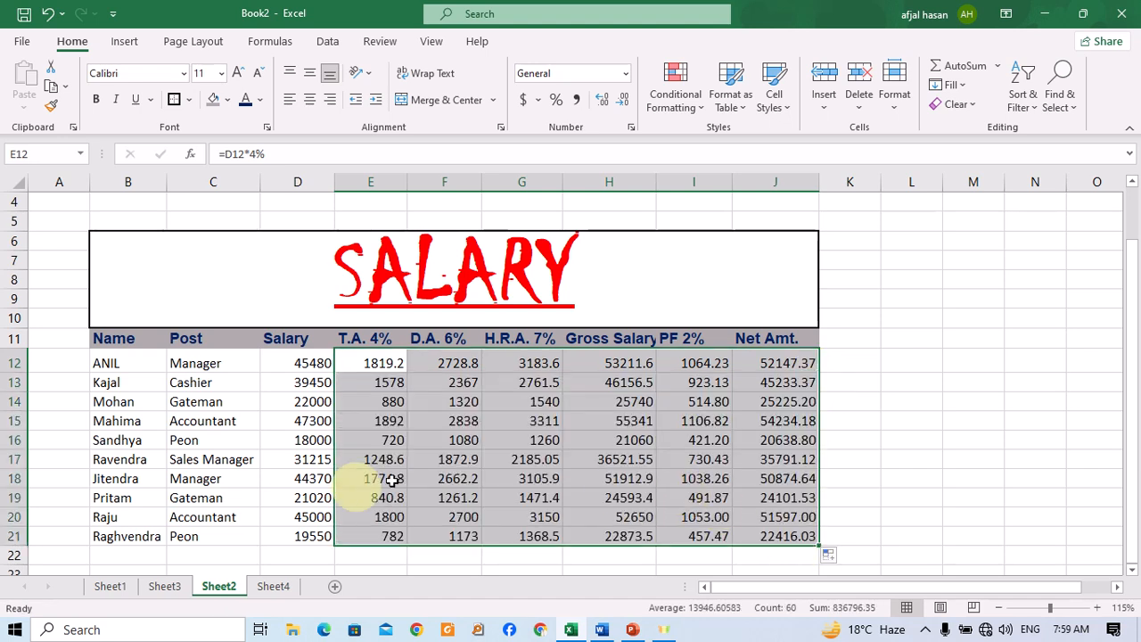
# Browse Sheet3 and Sheet1, then return to Sheet2 to view the finished salary table.
pyautogui.click(891, 427)
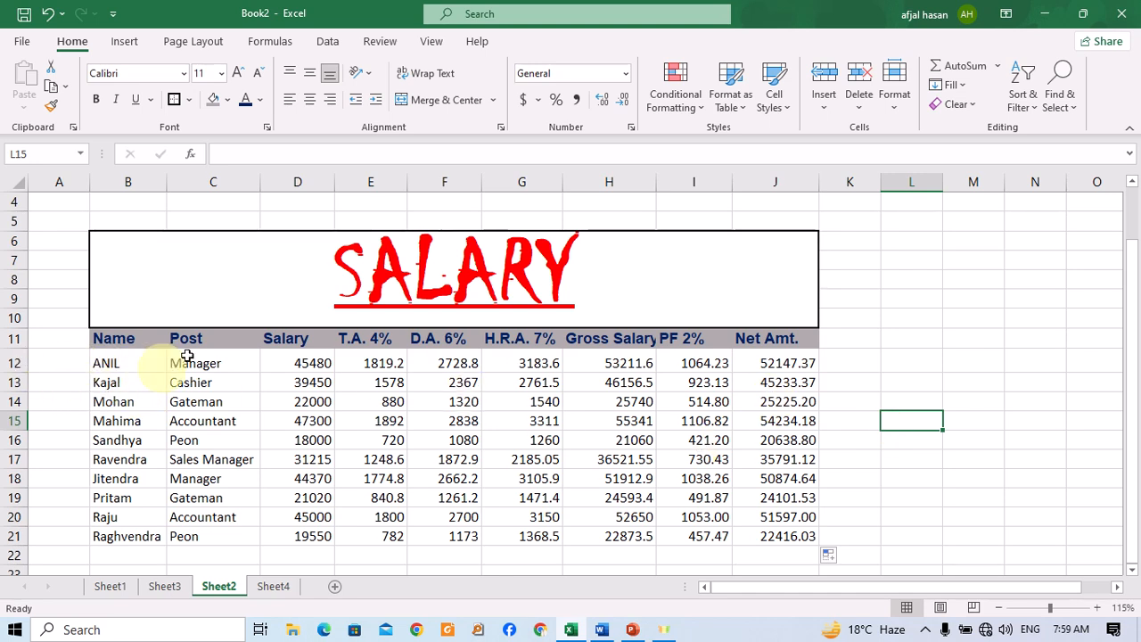
pyautogui.click(156, 588)
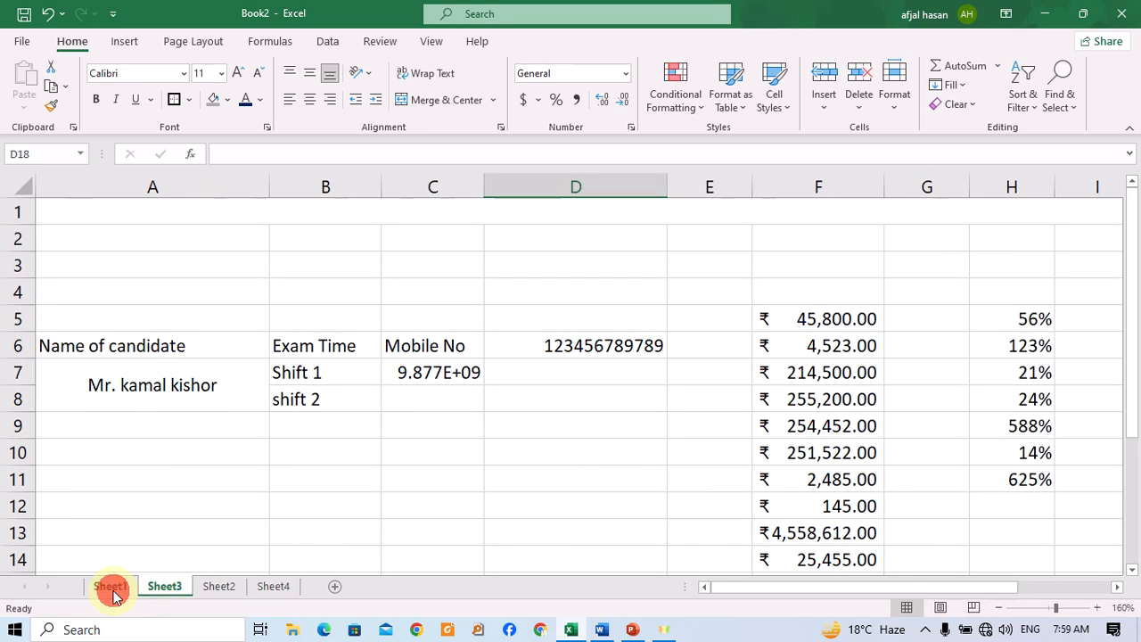
pyautogui.click(110, 588)
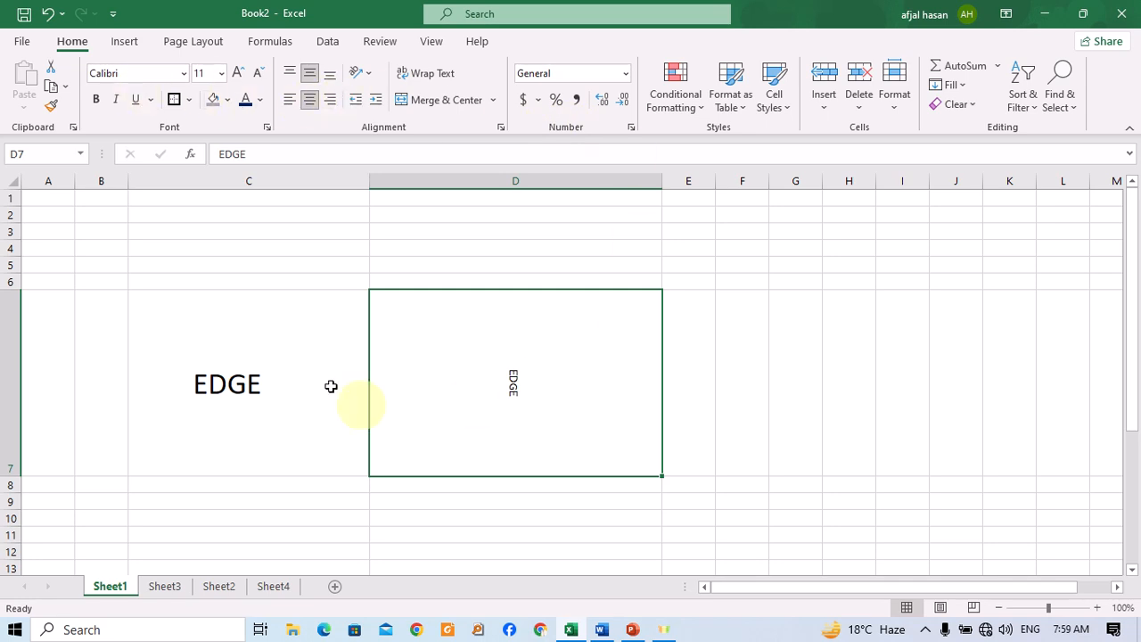
pyautogui.click(225, 586)
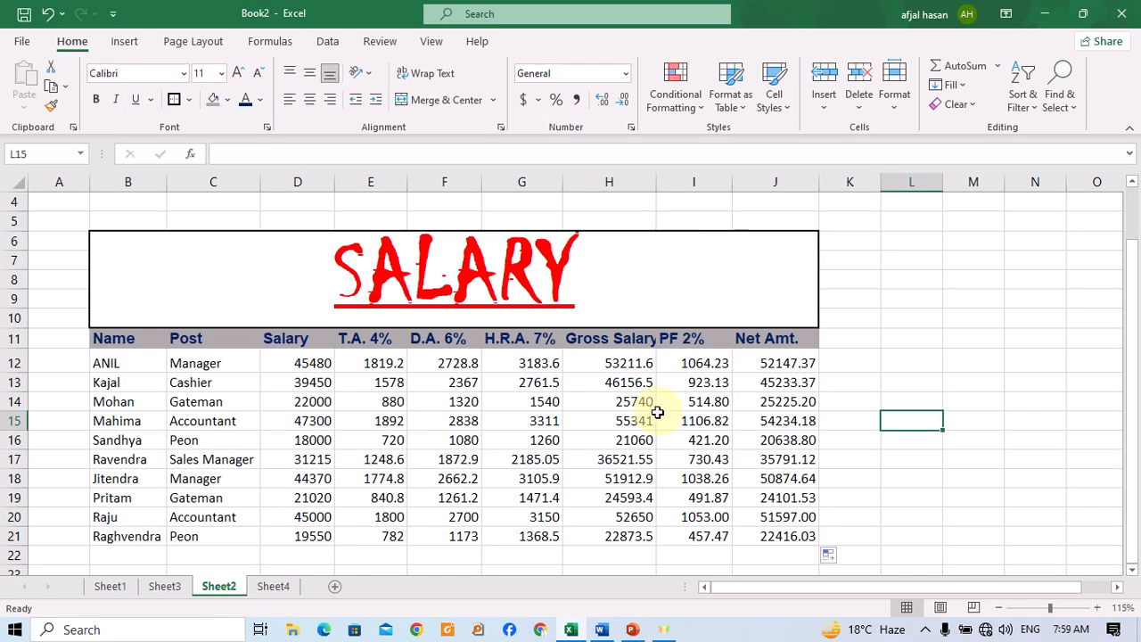
pyautogui.scroll(-1, 650, 410)
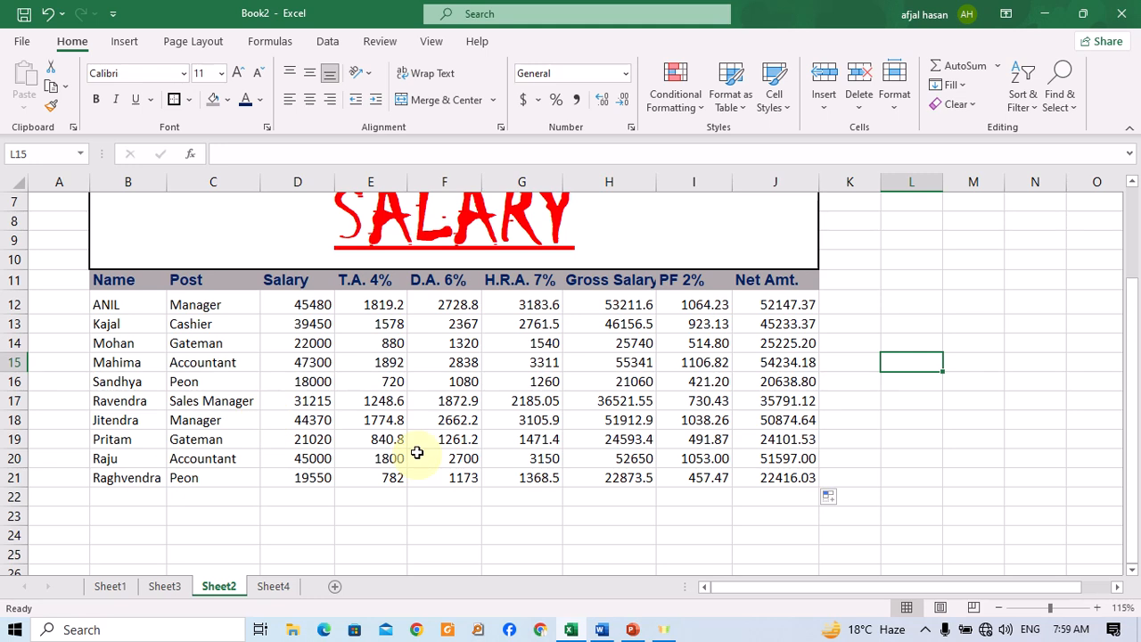
pyautogui.scroll(1, 416, 445)
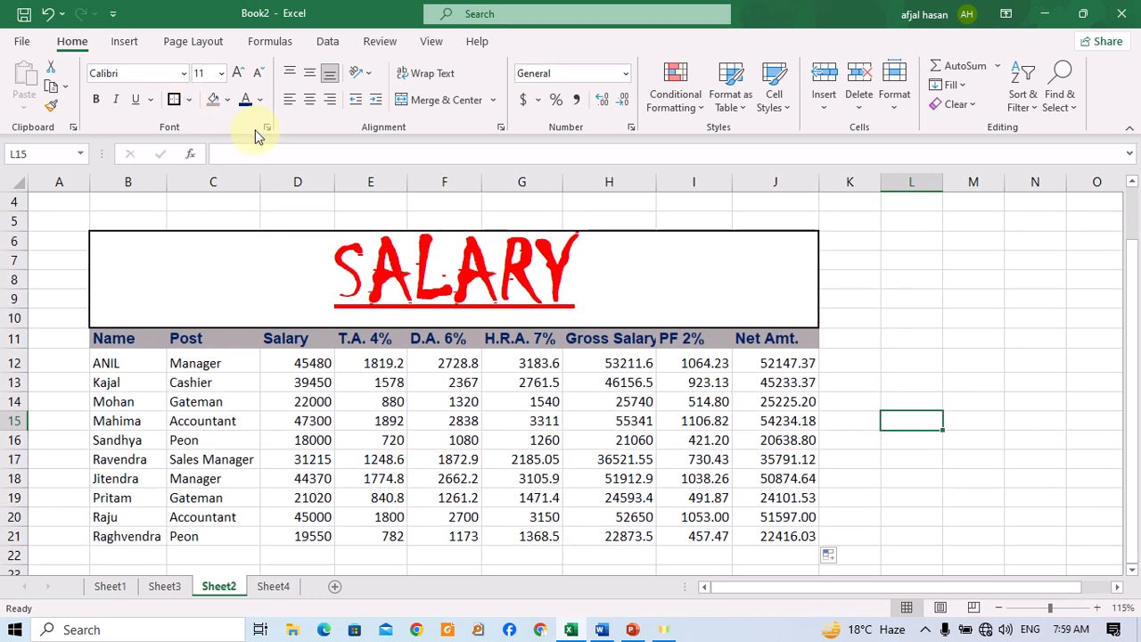